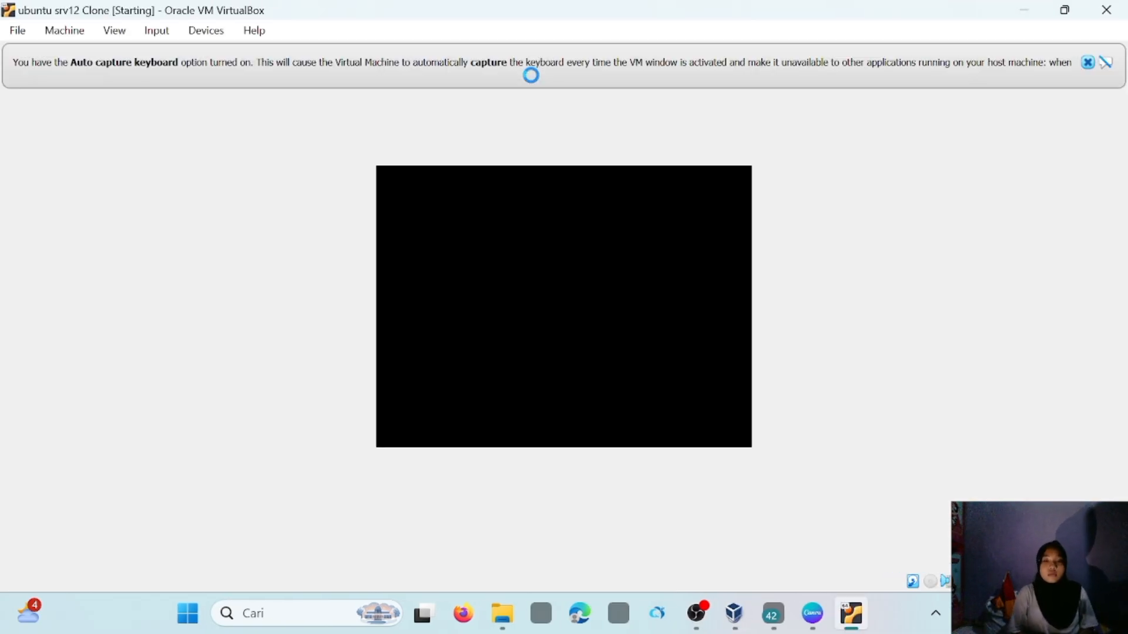
# Step: Shrink the VM window and dismiss the keyboard auto-capture and mouse integration notices
pyautogui.click(1064, 10)
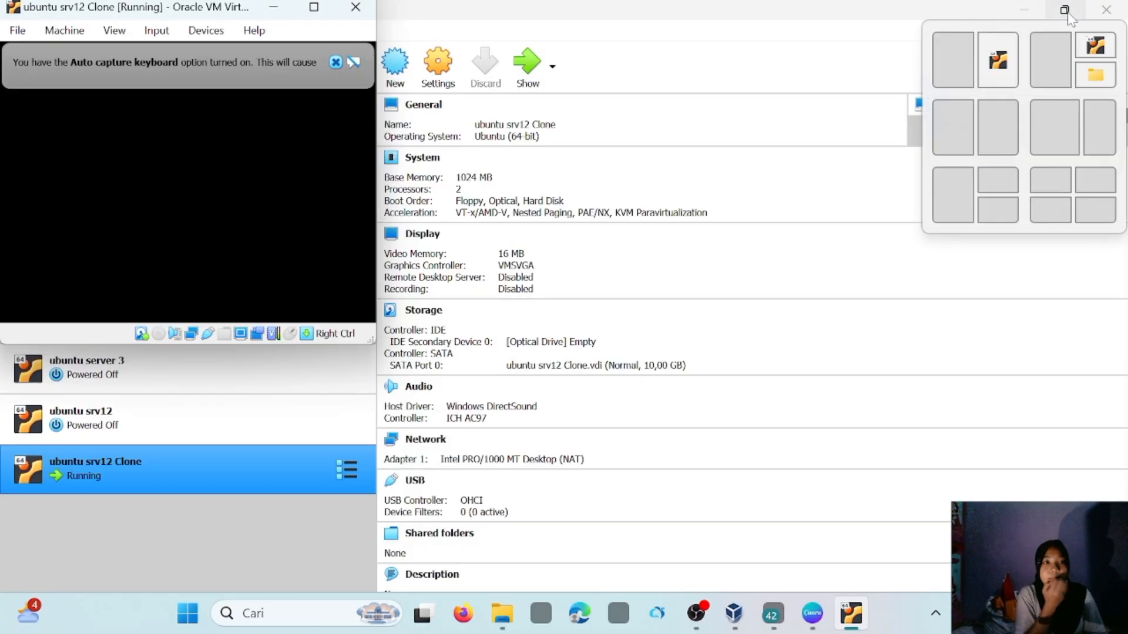
pyautogui.click(383, 63)
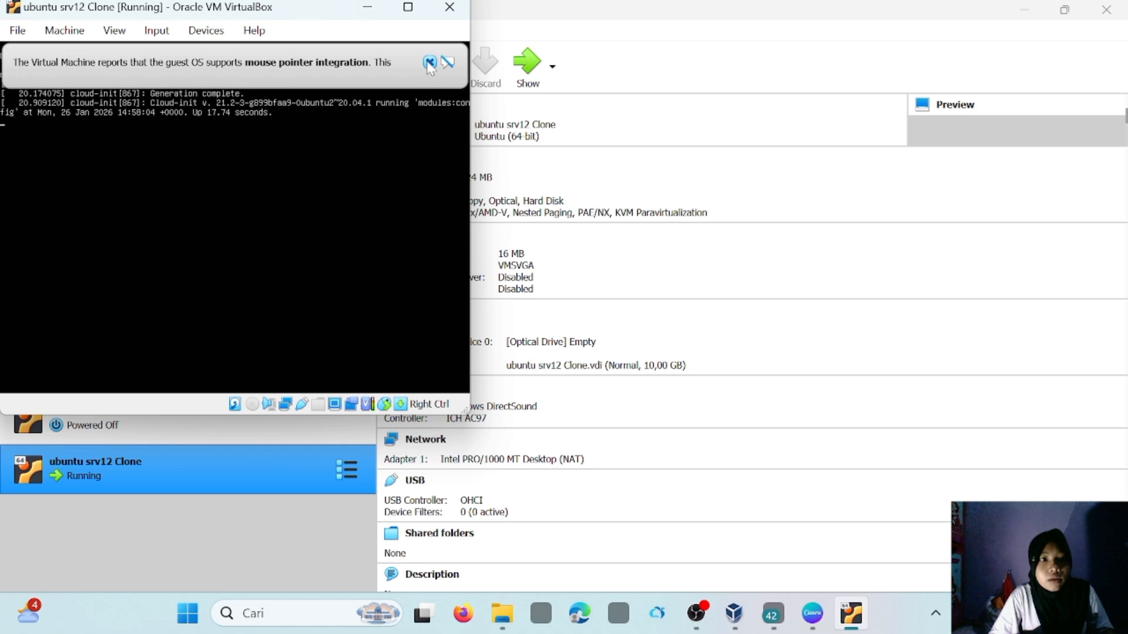
pyautogui.click(447, 62)
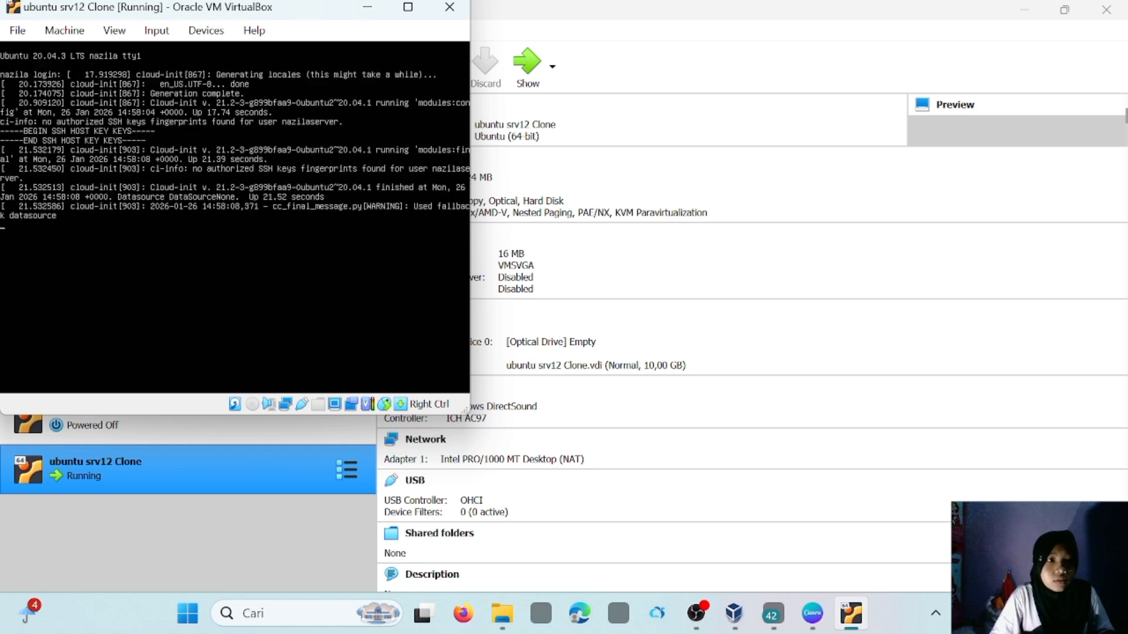
# Step: Log in to the clone's Ubuntu server console with the server username and password
pyautogui.press('Return')
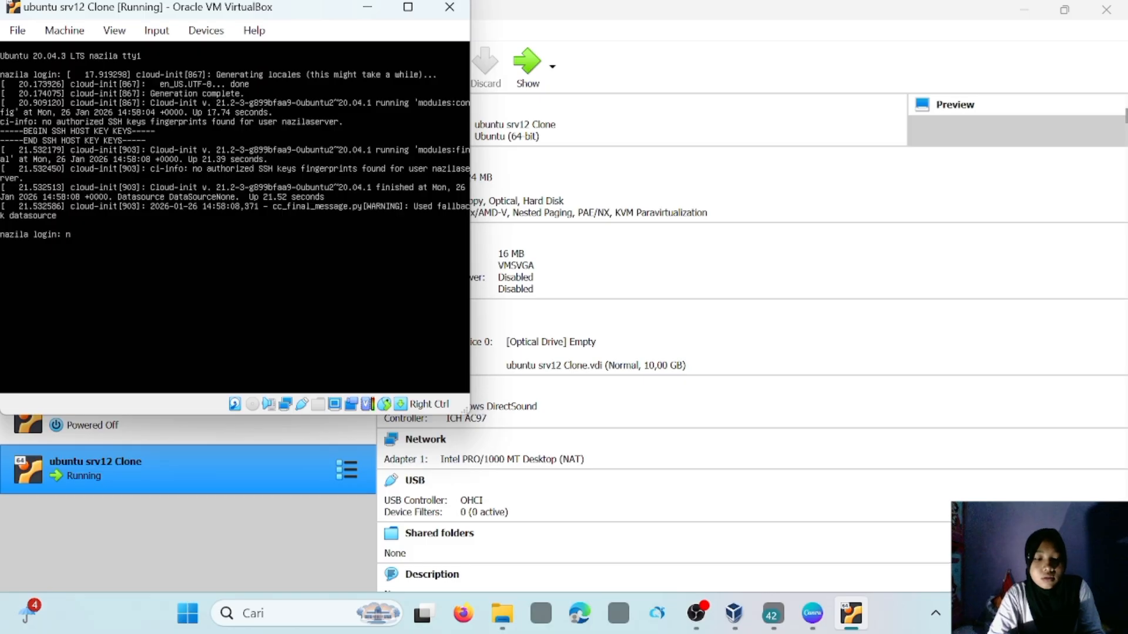
pyautogui.write('nazi')
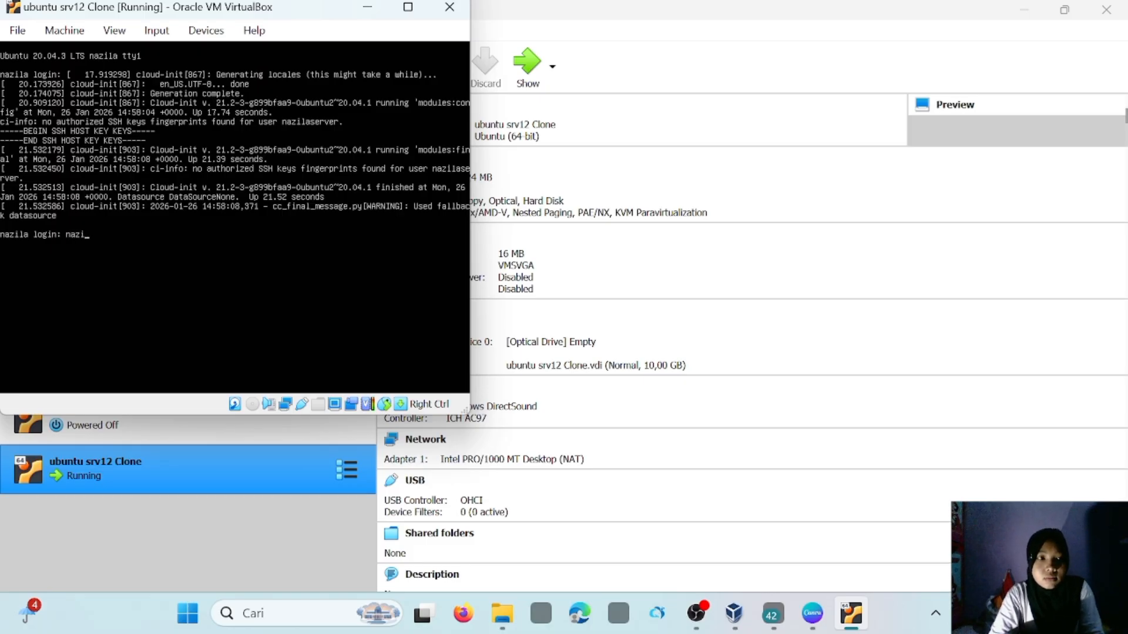
pyautogui.write('lase')
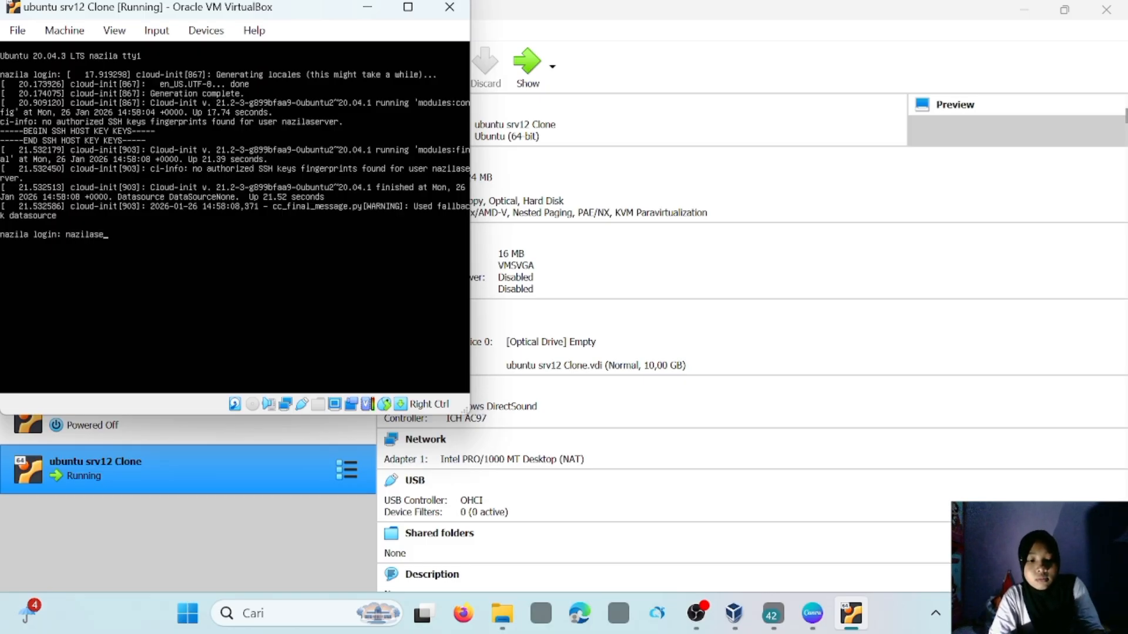
pyautogui.write('rver')
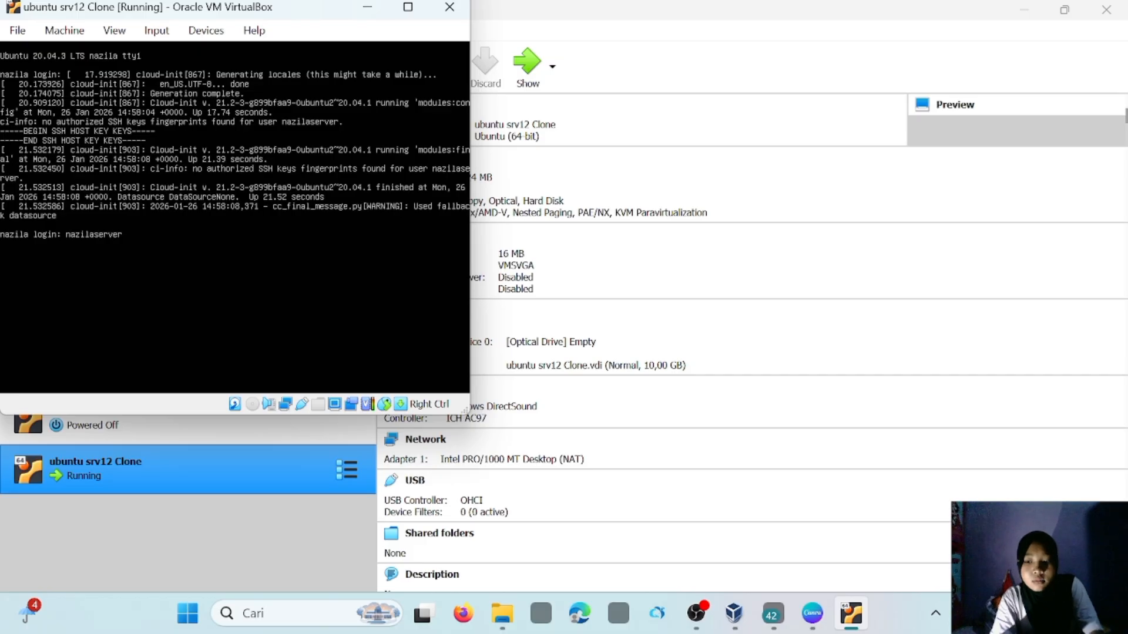
pyautogui.press('Return')
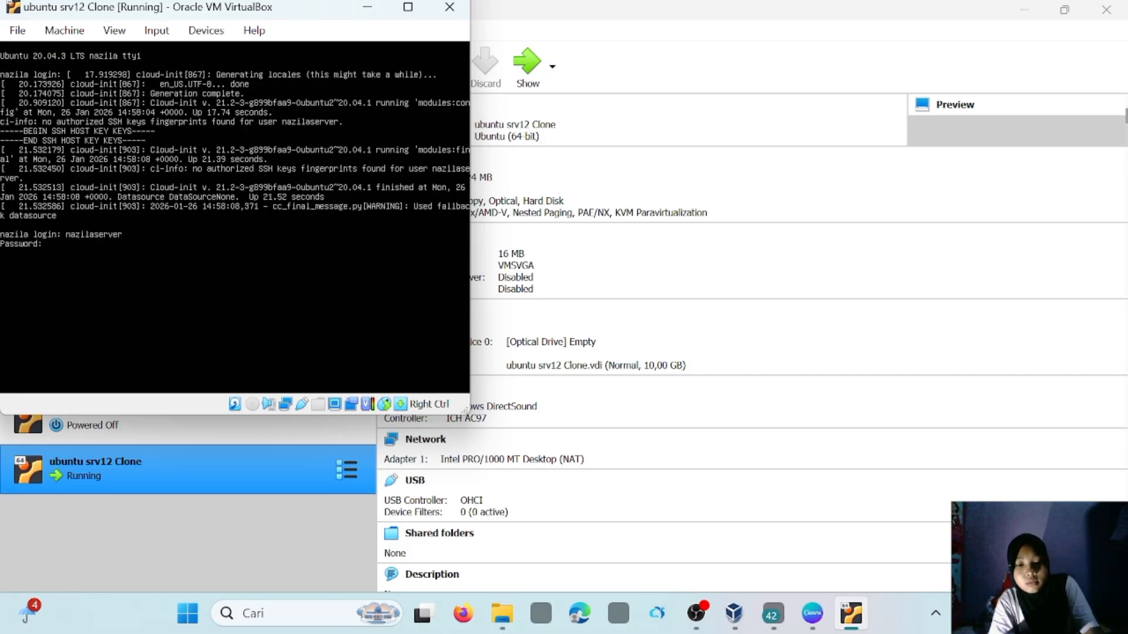
pyautogui.press('Return')
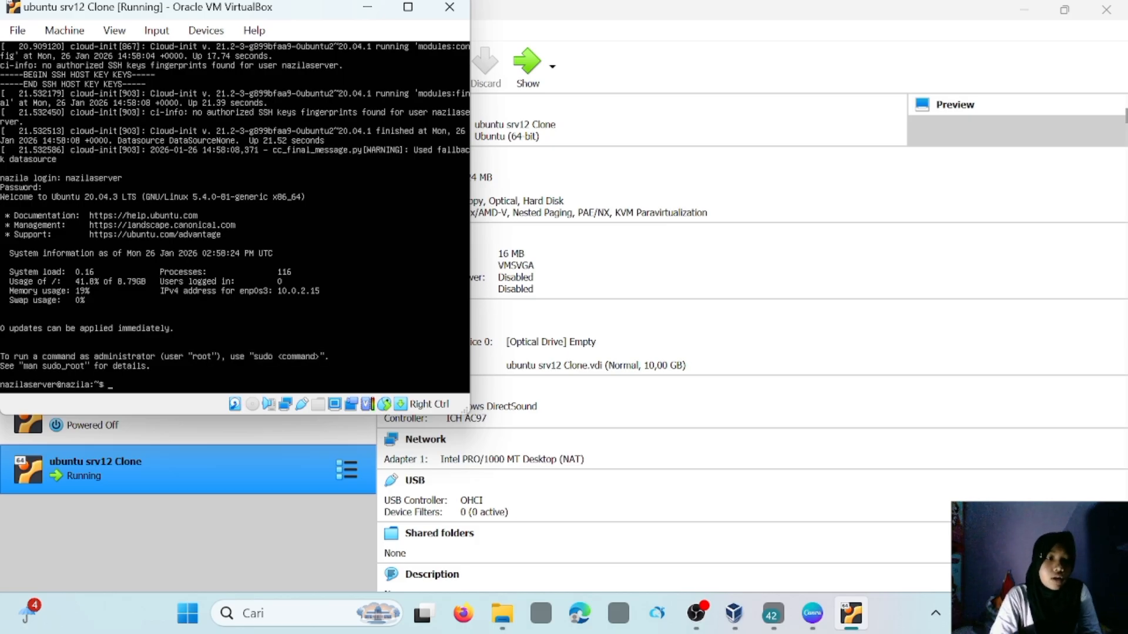
# Step: Ping google.com from the clone and stop it after 16 replies with 0% packet loss
pyautogui.write('ping')
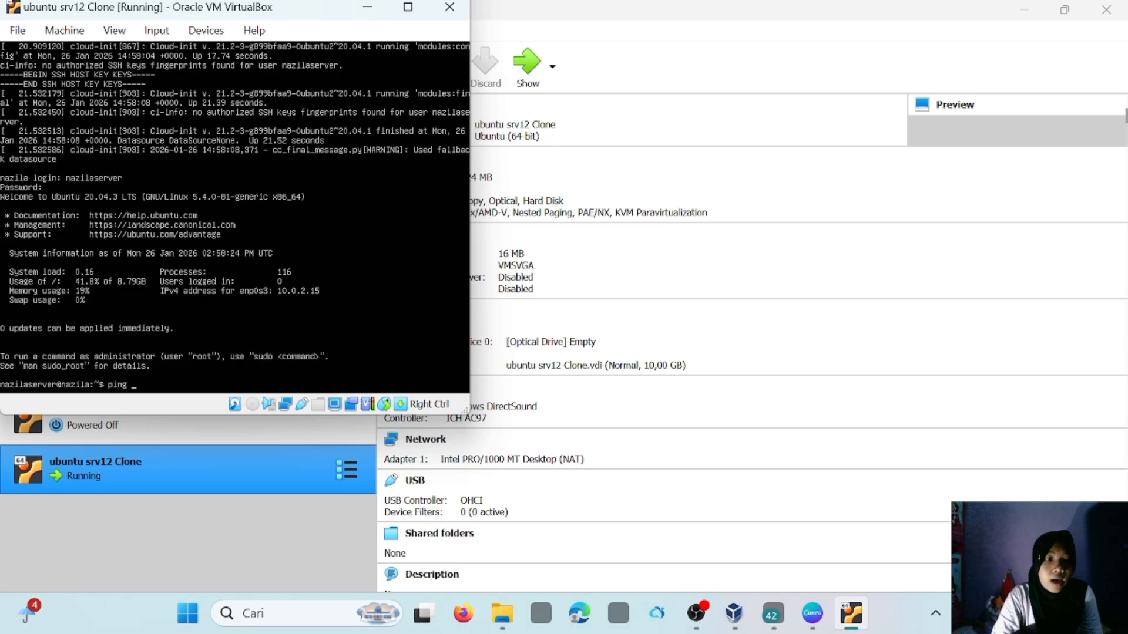
pyautogui.write(' g')
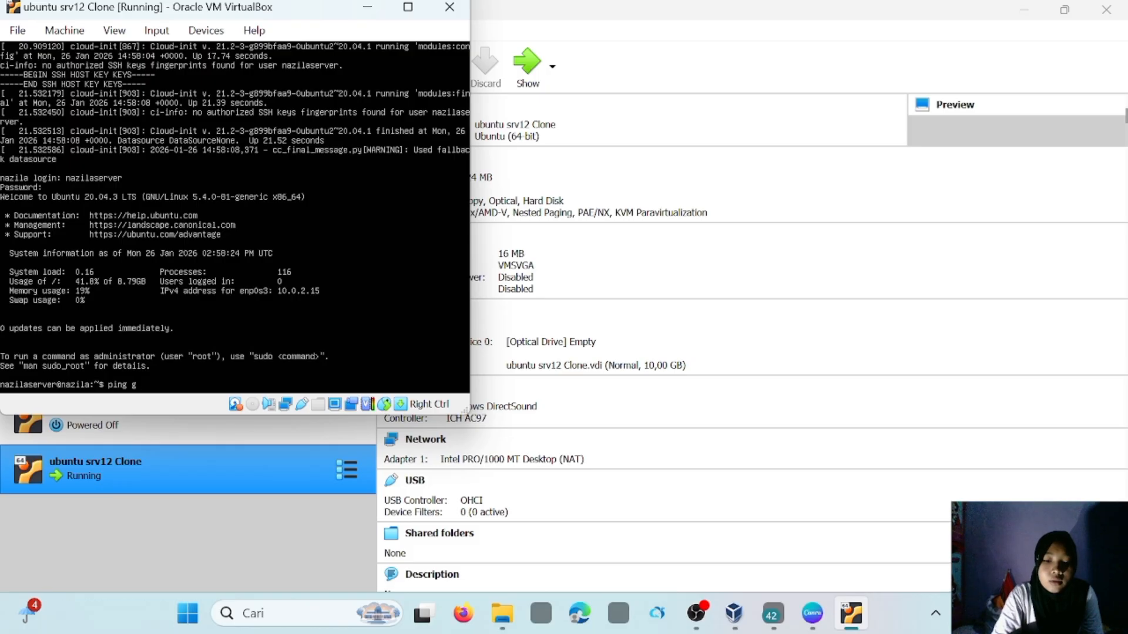
pyautogui.write('oogle.')
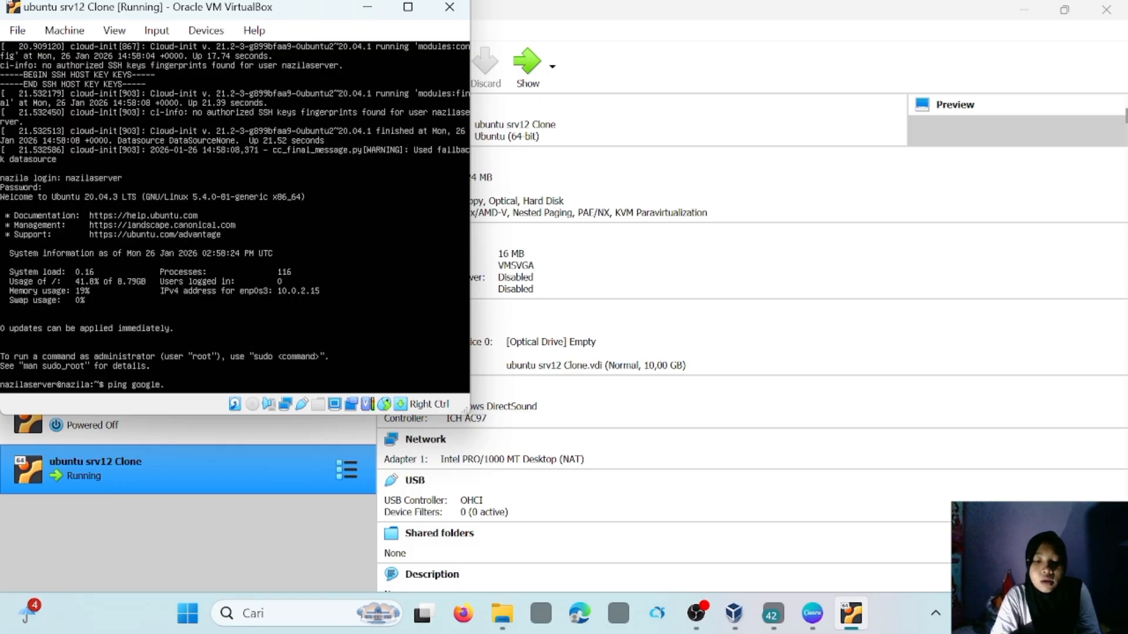
pyautogui.write('com')
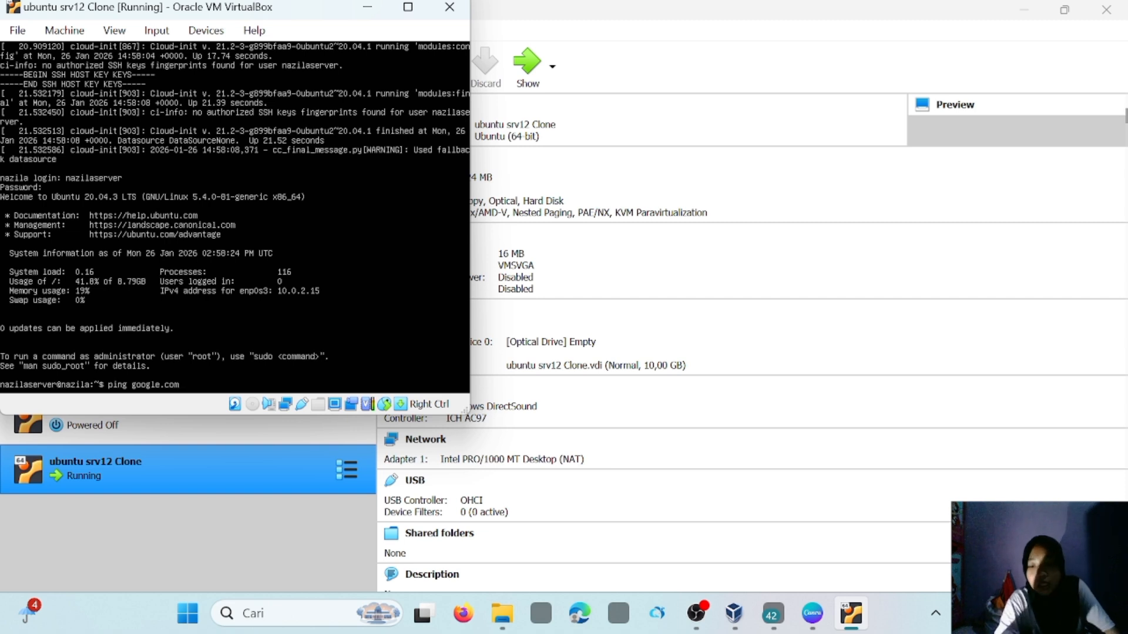
pyautogui.press('Return')
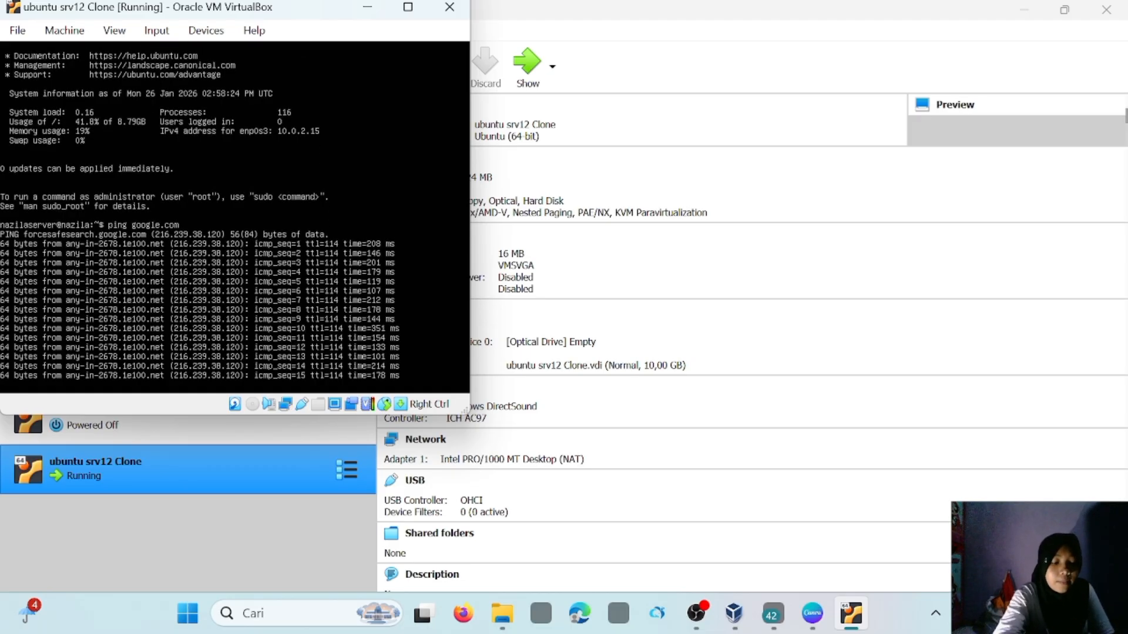
pyautogui.hotkey('ctrl', 'c')
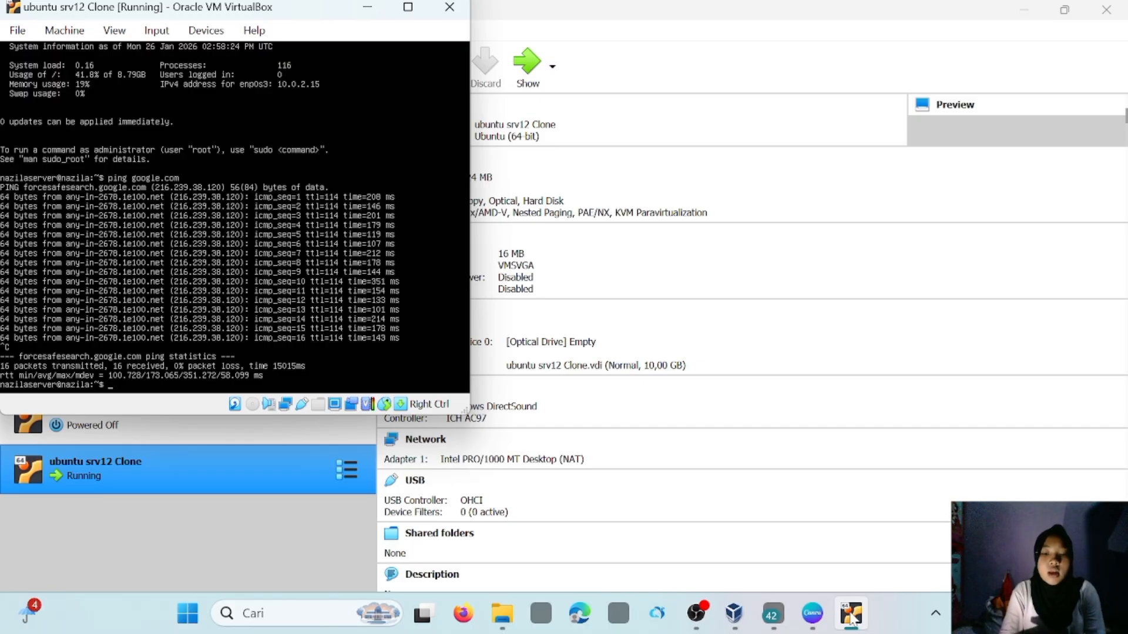
# Step: Run 'ip address' to show enp0s3 at 10.0.2.15/24 plus the loopback interface
pyautogui.write('i')
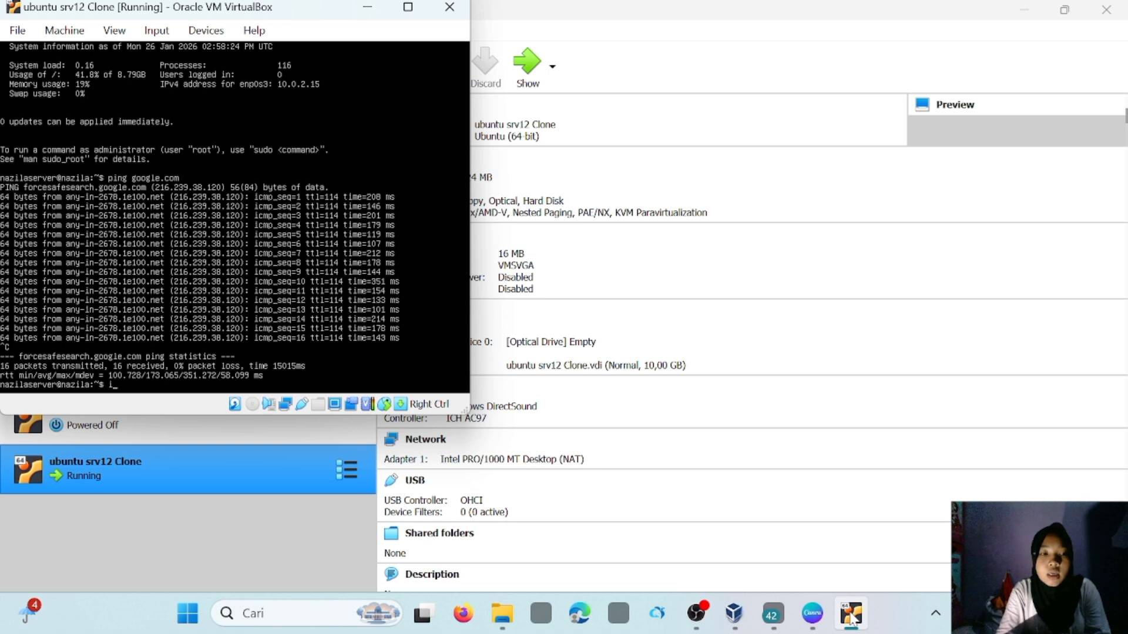
pyautogui.write('p')
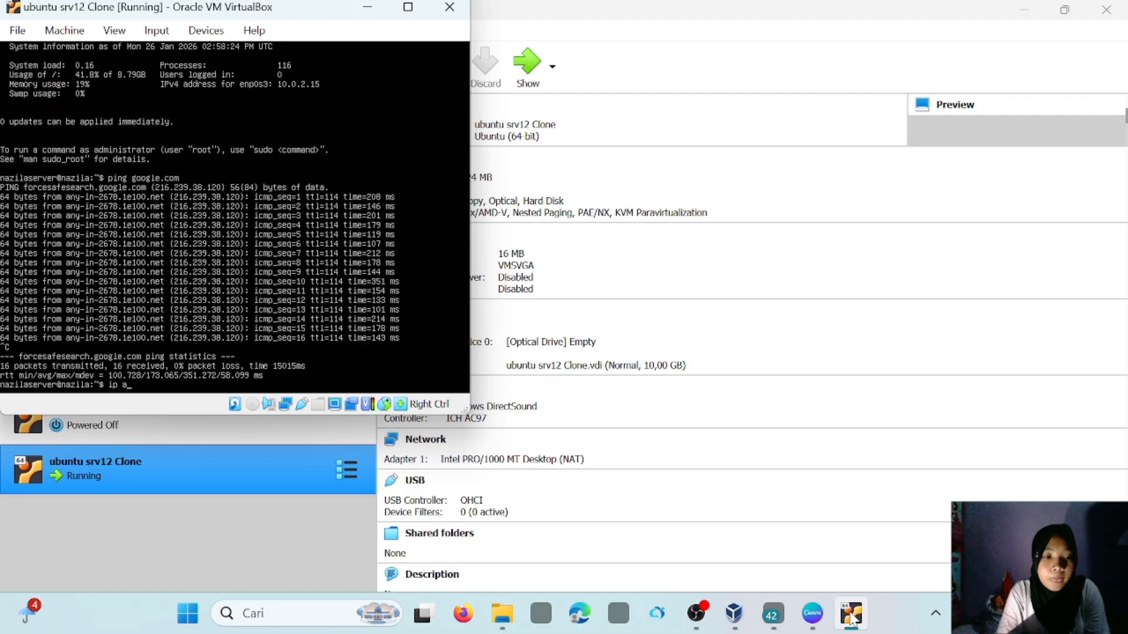
pyautogui.write('a')
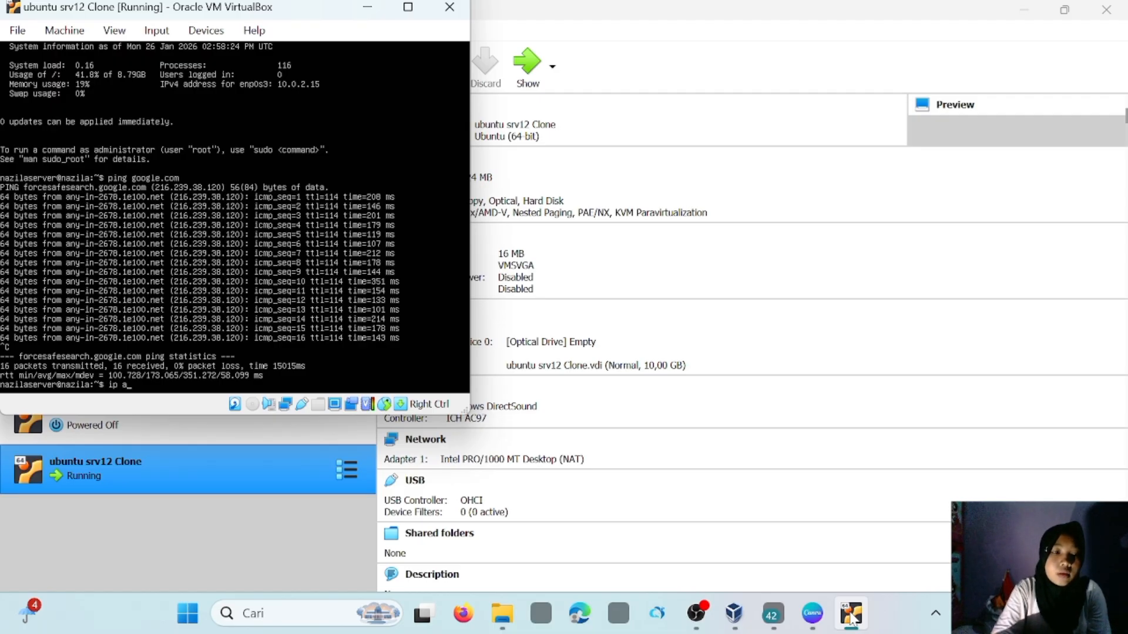
pyautogui.write('ddre')
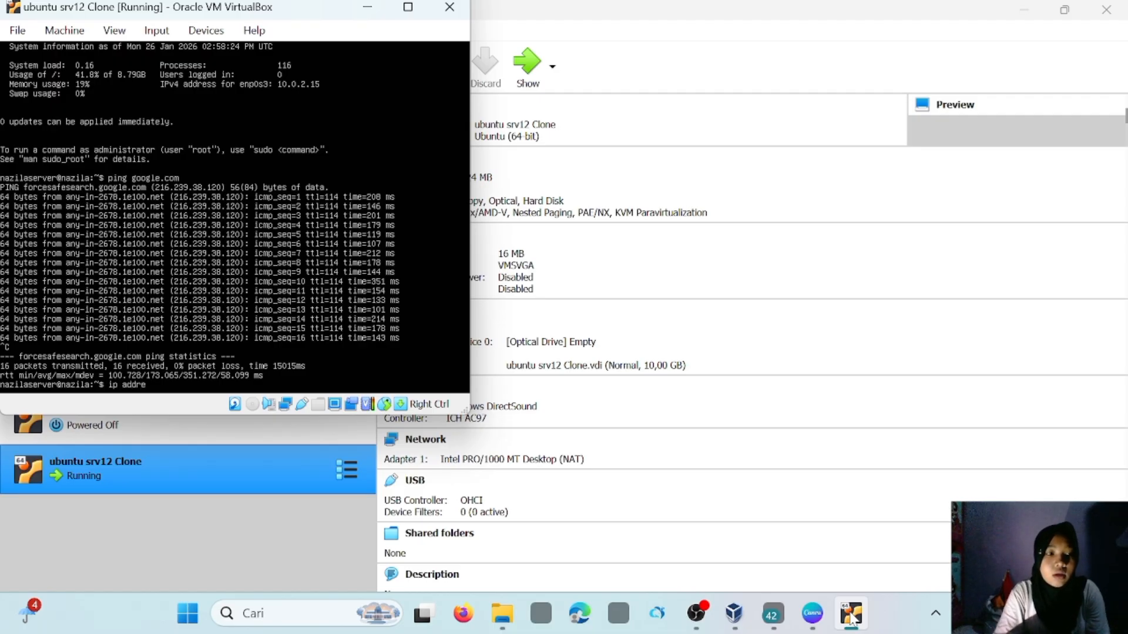
pyautogui.write('ss')
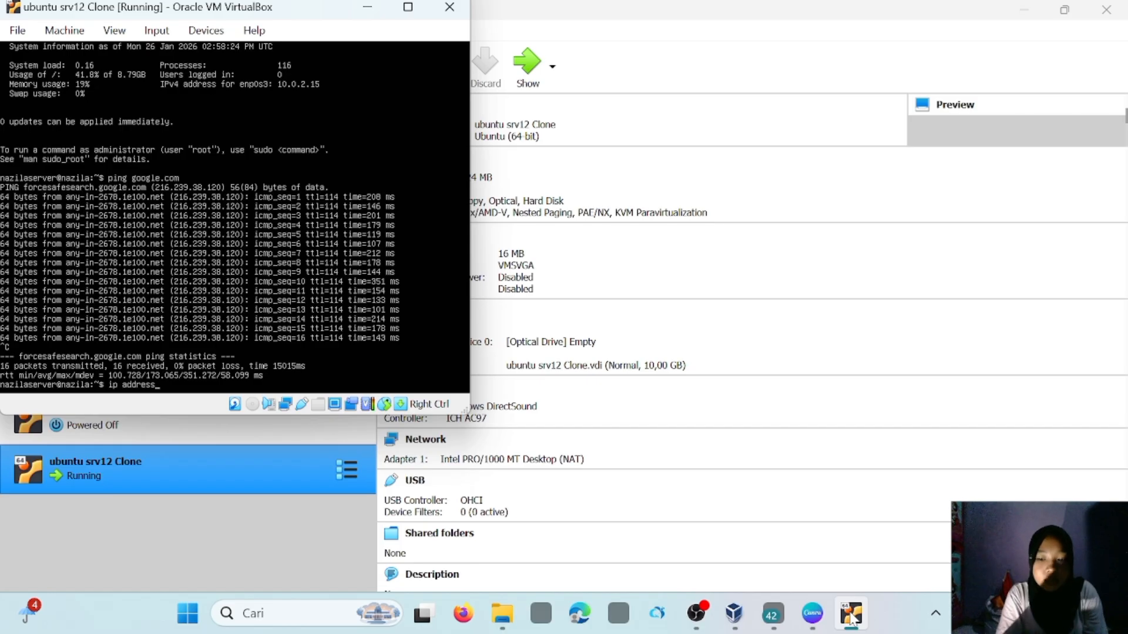
pyautogui.press('Return')
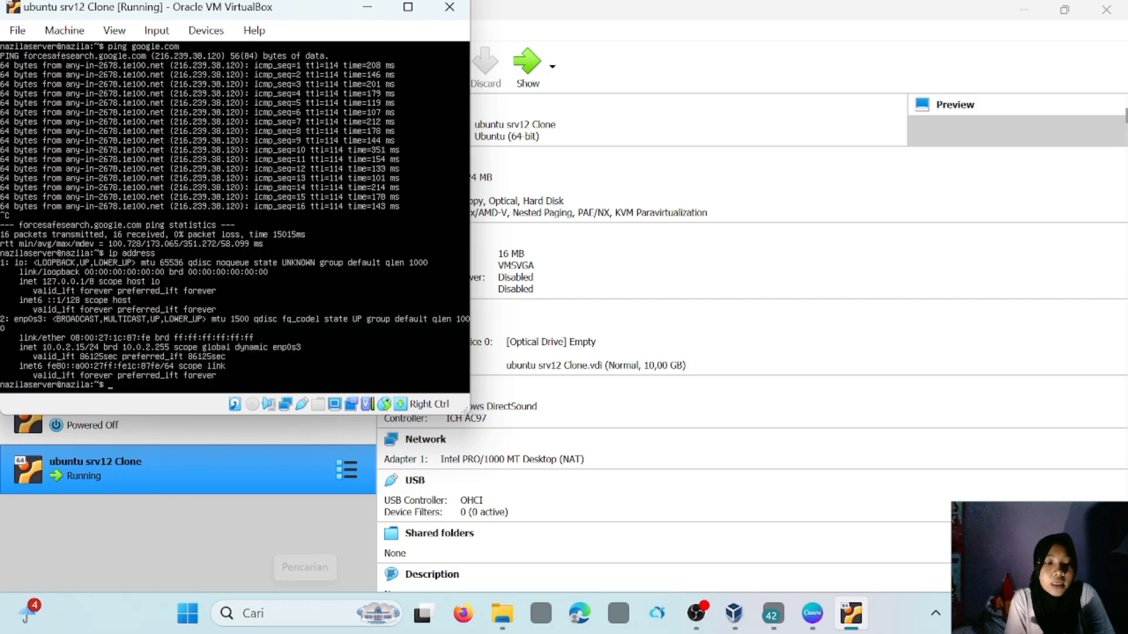
# Step: Launch Command Prompt for vctl from the Windows taskbar search
pyautogui.click(308, 615)
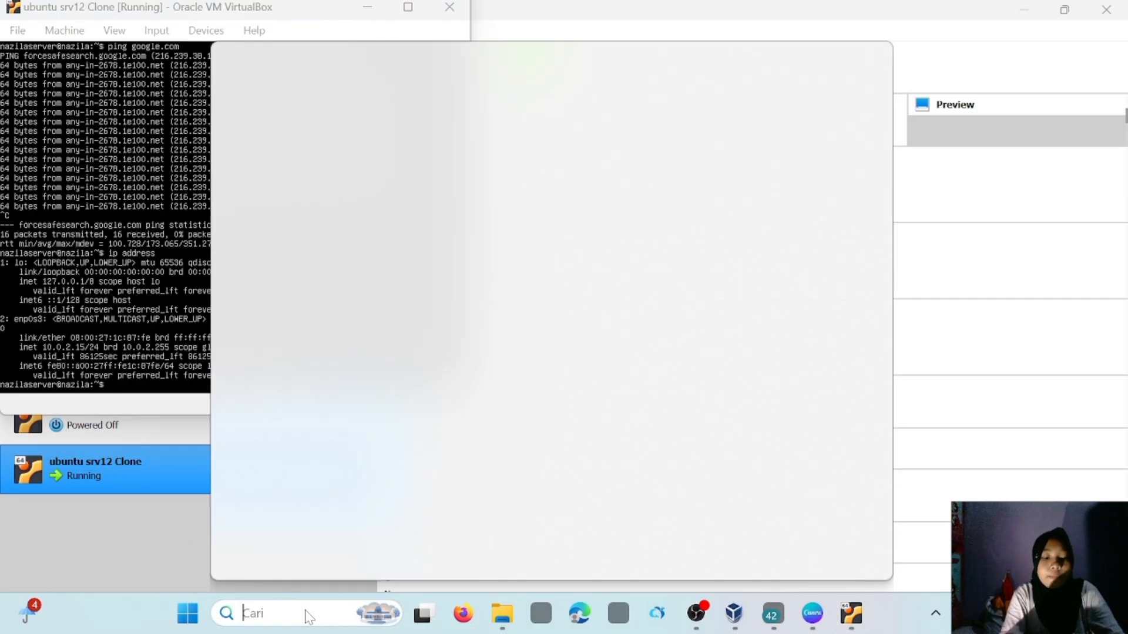
pyautogui.write('qo')
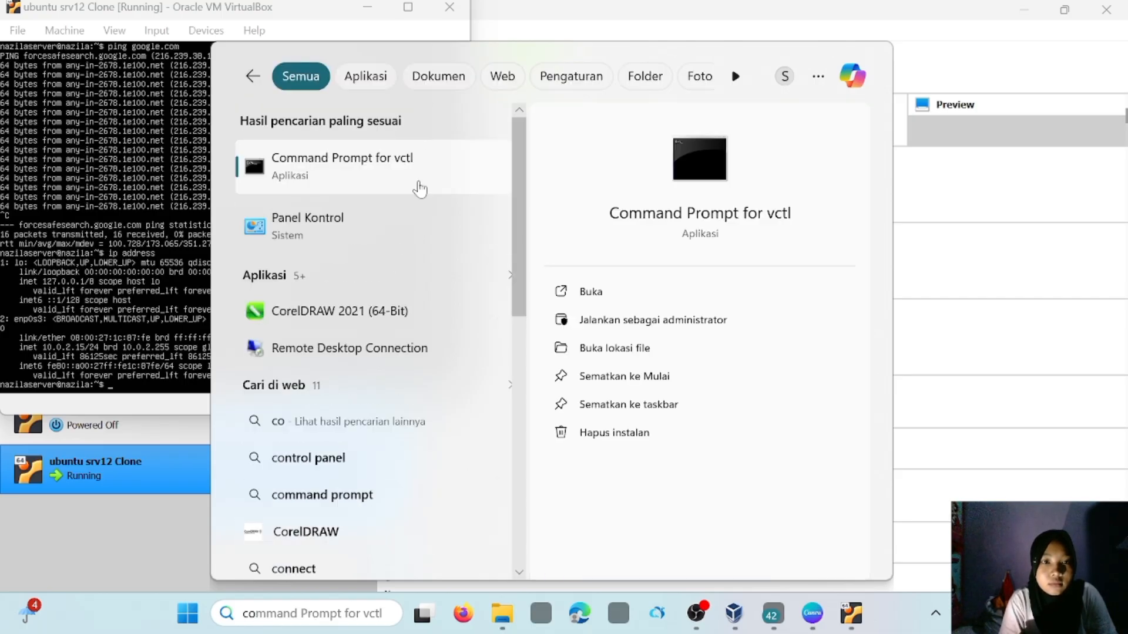
pyautogui.click(419, 189)
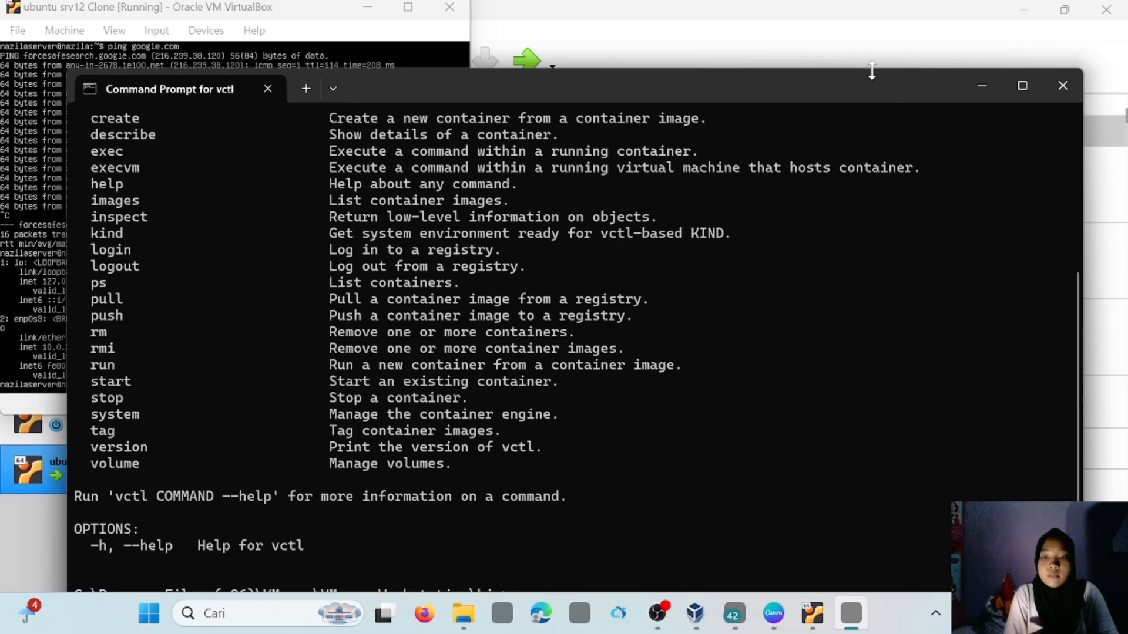
# Step: Resize the Command Prompt window so it sits beside the VirtualBox console
pyautogui.moveTo(872, 70); pyautogui.dragTo(870, 2)
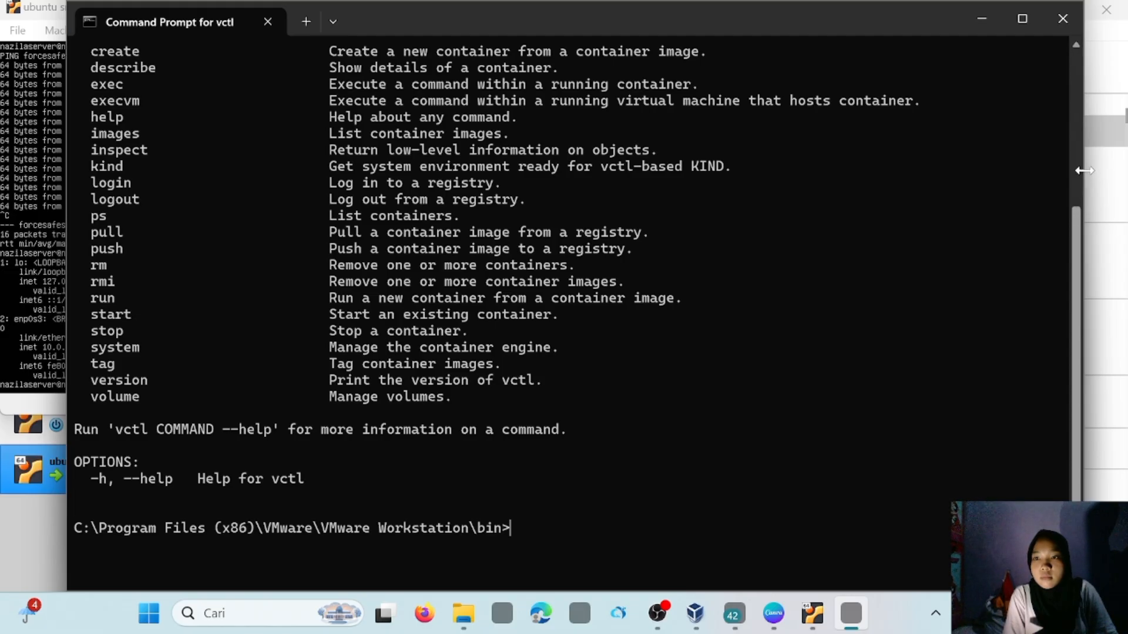
pyautogui.moveTo(1084, 171)
pyautogui.mouseDown()
pyautogui.moveTo(756, 222)
pyautogui.moveTo(1082, 155)
pyautogui.mouseUp()
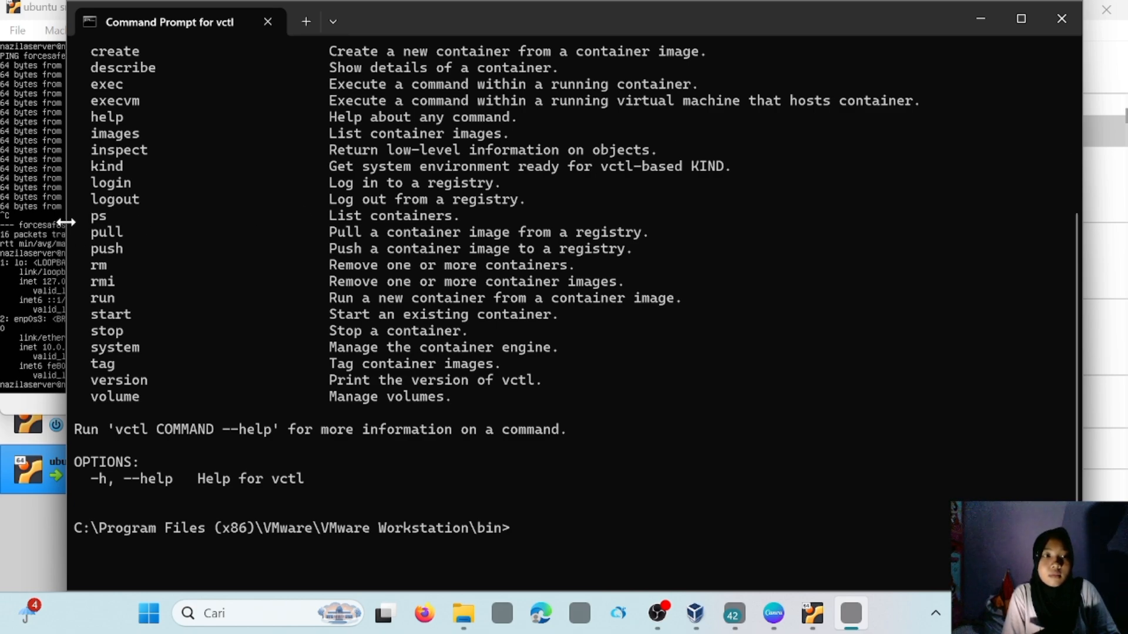
pyautogui.moveTo(65, 223); pyautogui.dragTo(666, 105)
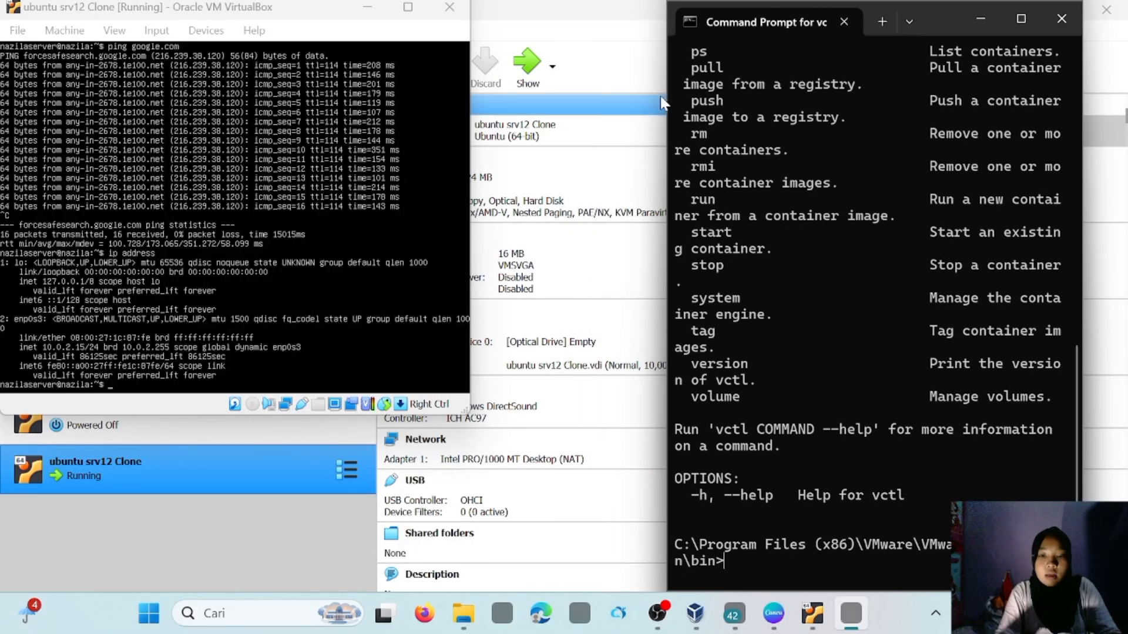
# Step: Ping 10.0.2.15 from the host, getting only 'Request timed out' replies
pyautogui.write('ping')
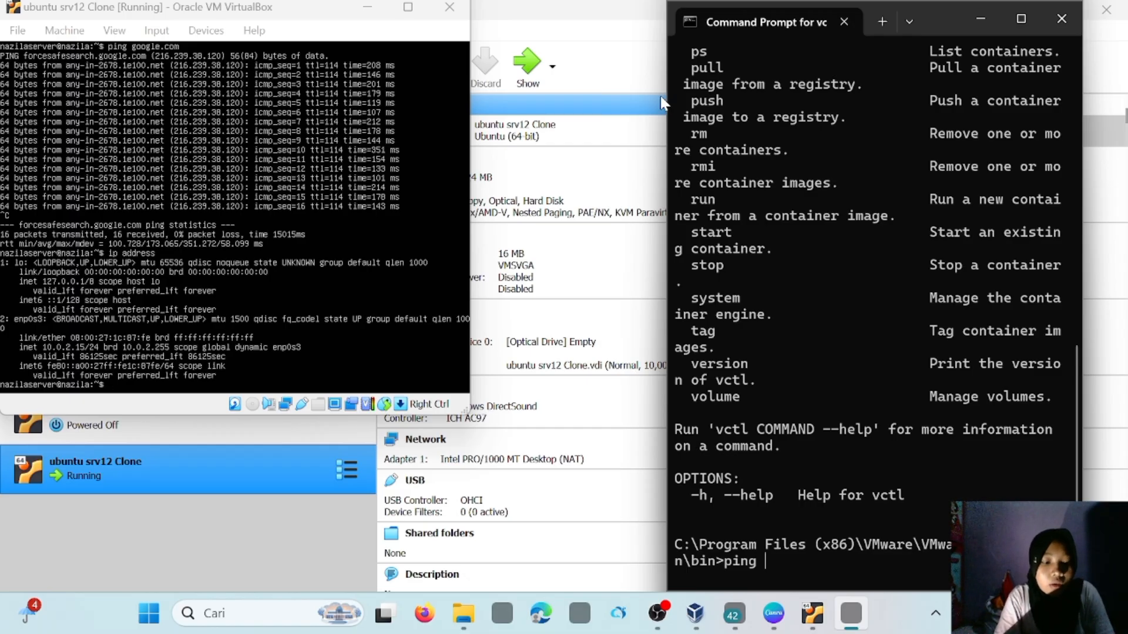
pyautogui.write('10.0')
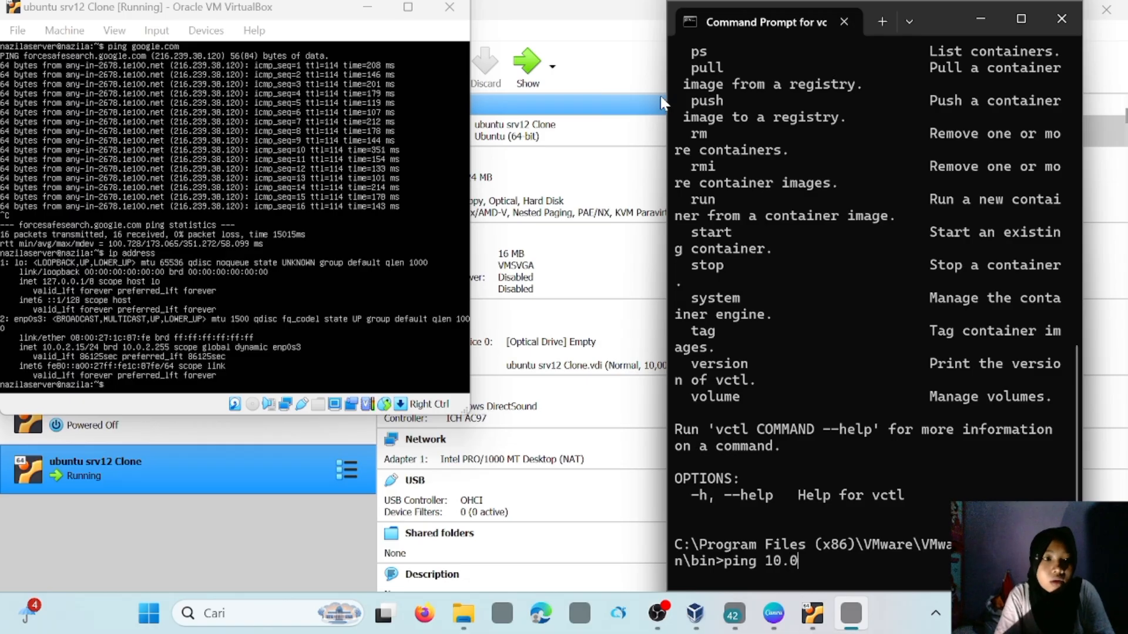
pyautogui.write('.2.1')
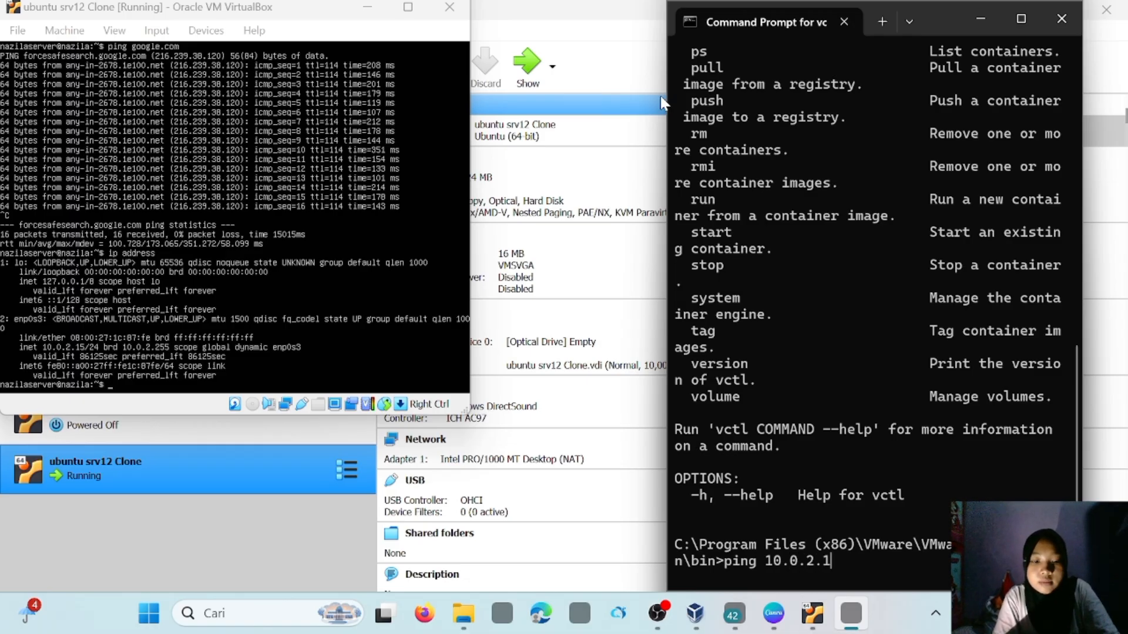
pyautogui.write('5')
pyautogui.press('Return')
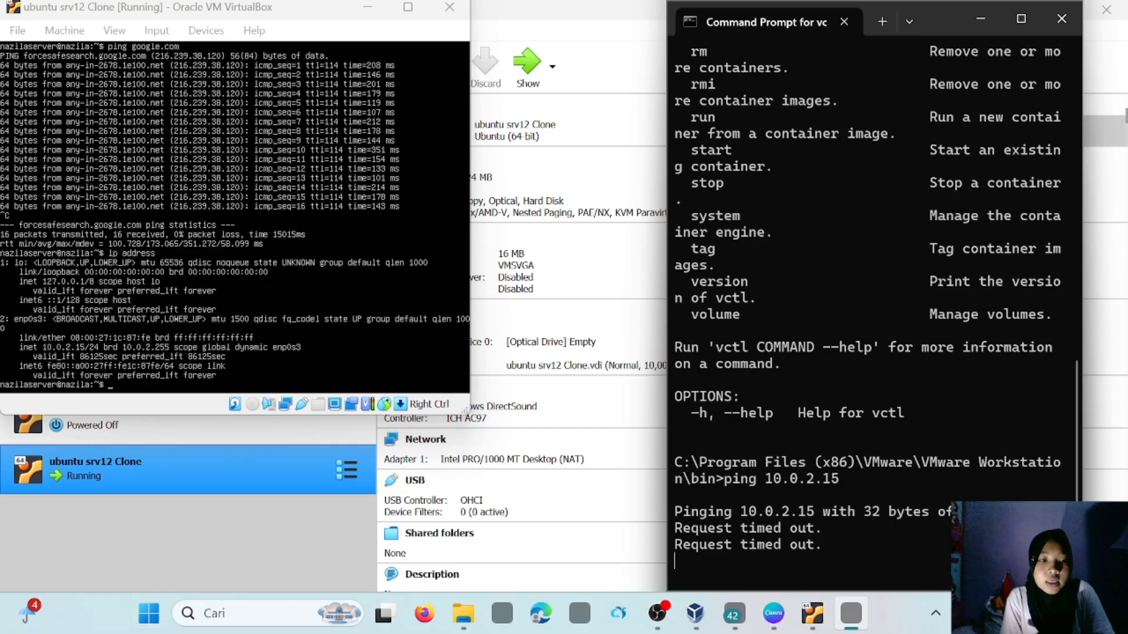
pyautogui.click(247, 614)
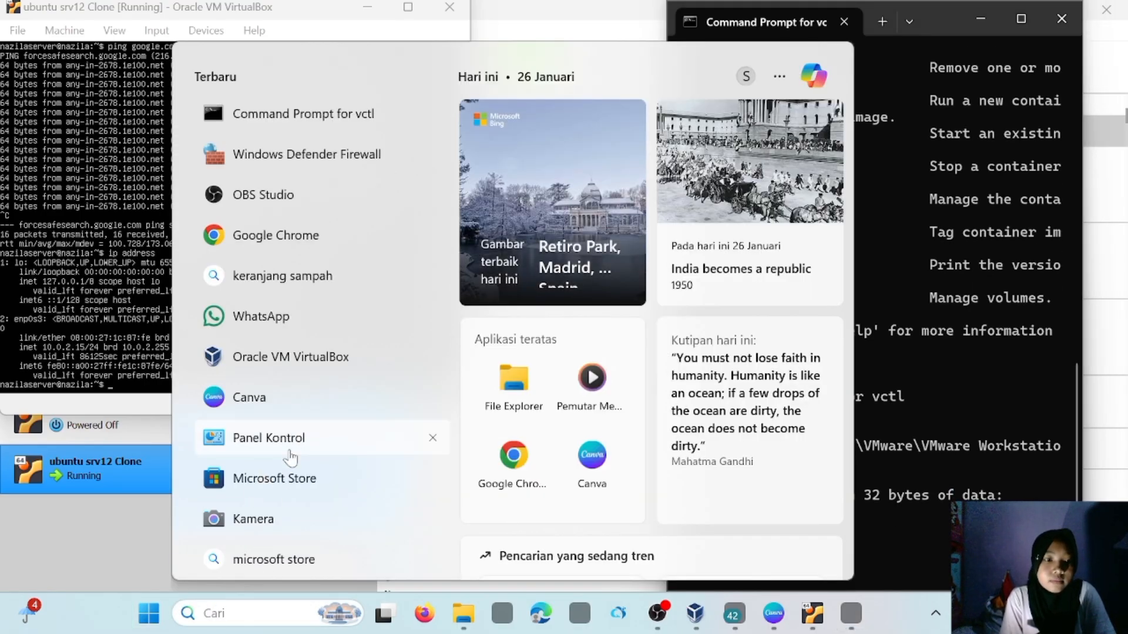
# Step: Open Network Connections via Control Panel's Network and Sharing Center, listing the five host adapters
pyautogui.click(296, 437)
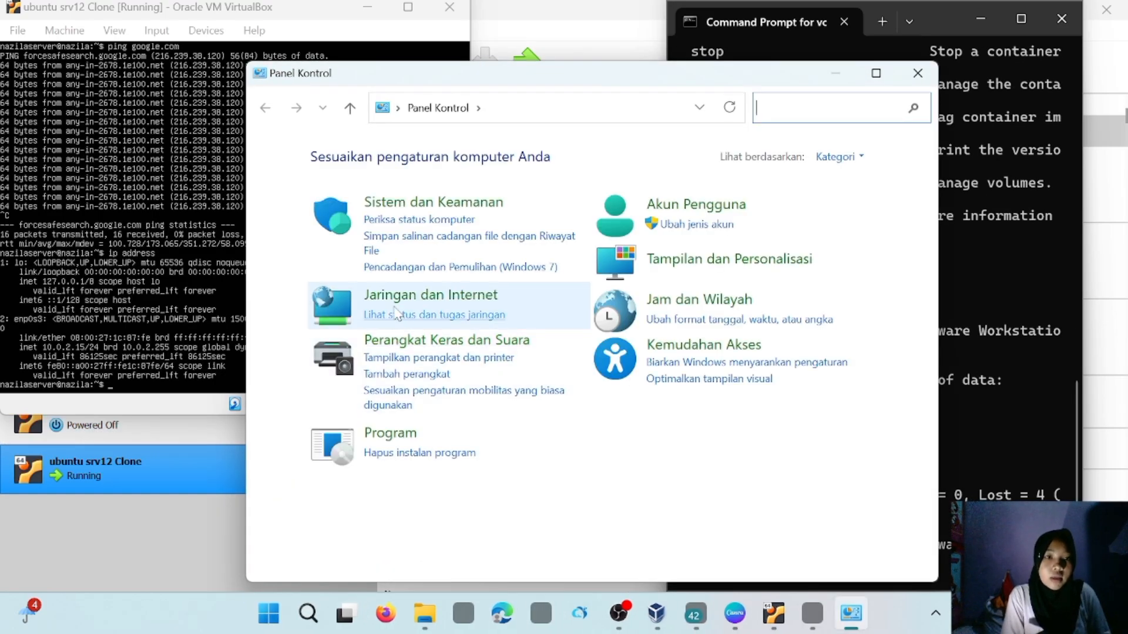
pyautogui.click(391, 306)
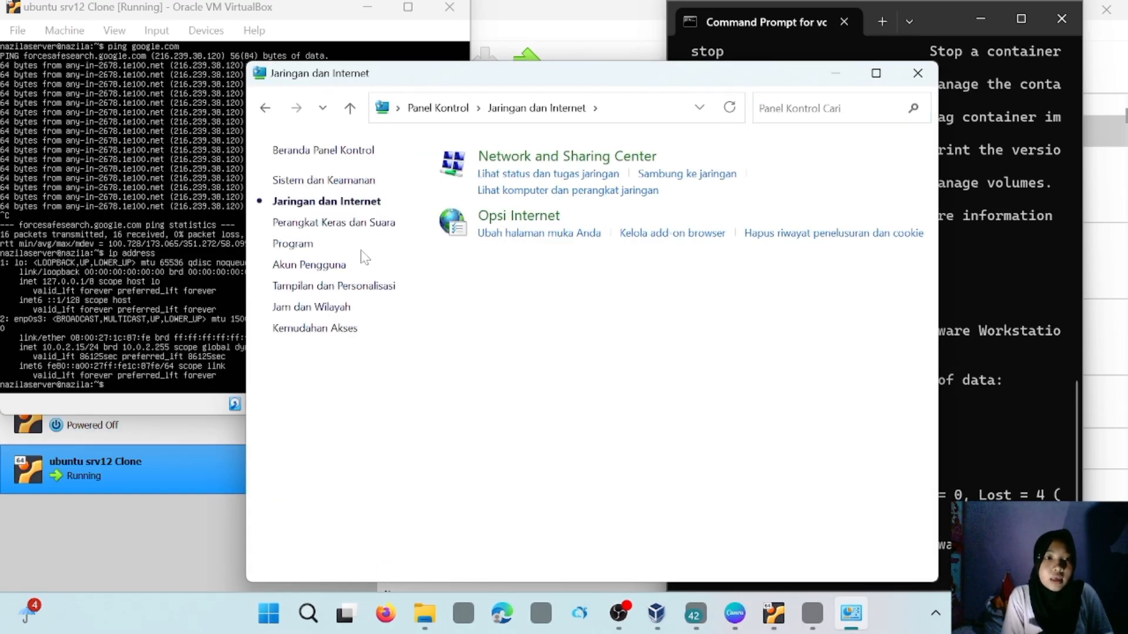
pyautogui.click(542, 165)
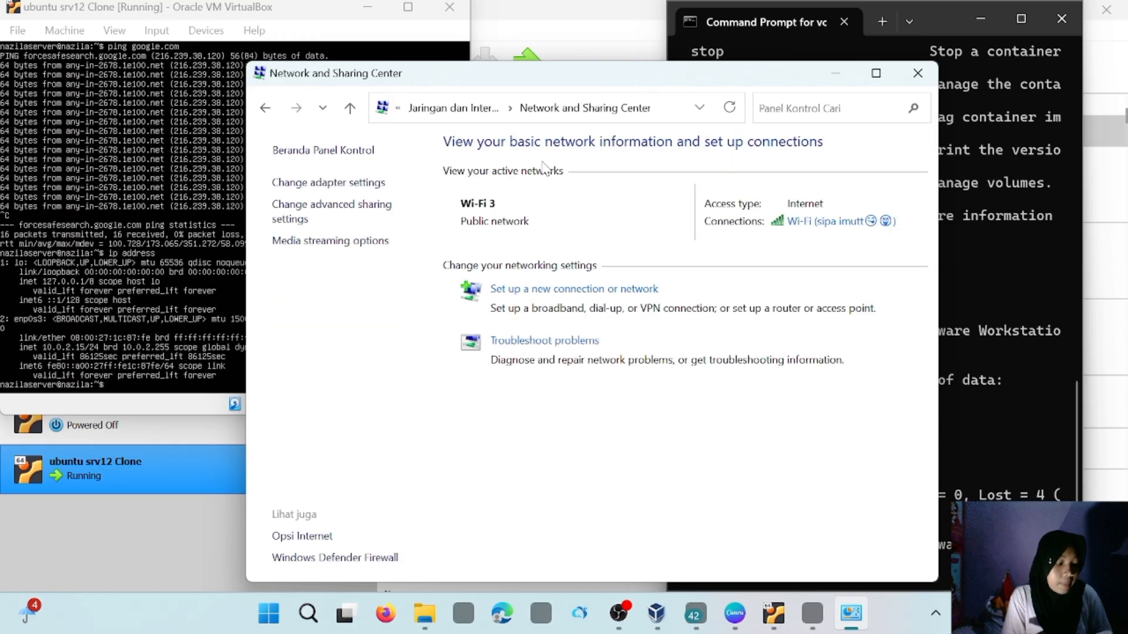
pyautogui.click(367, 185)
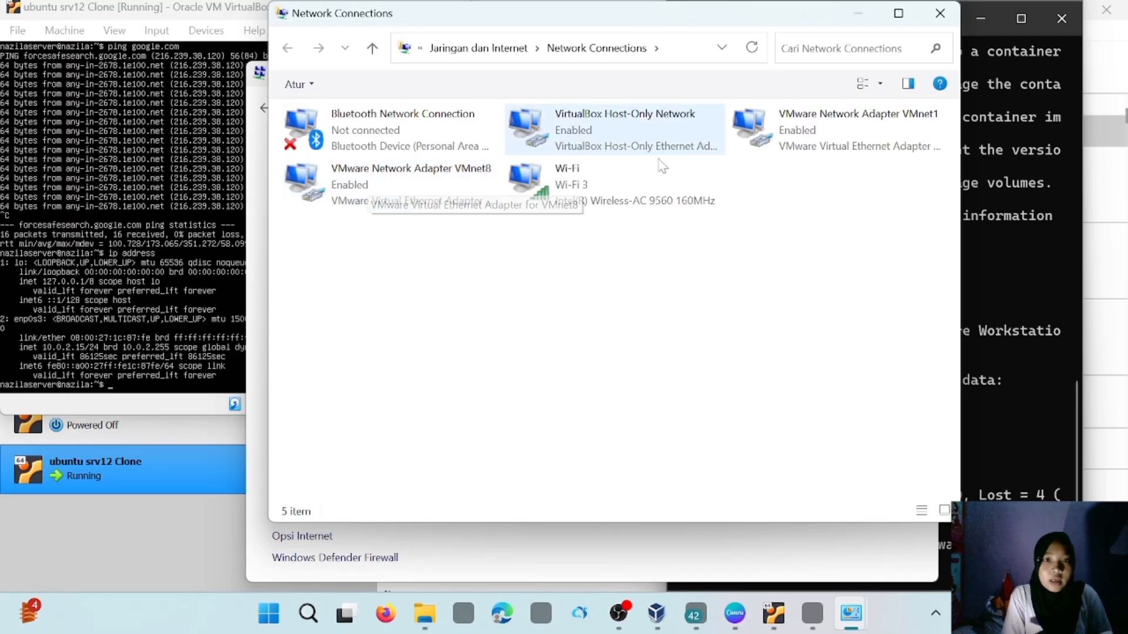
# Step: View the VirtualBox Host-Only Network adapter's status details, then advance to the 'Jika Menggunakan NAT' slide
pyautogui.click(619, 131)
pyautogui.doubleClick(617, 130)
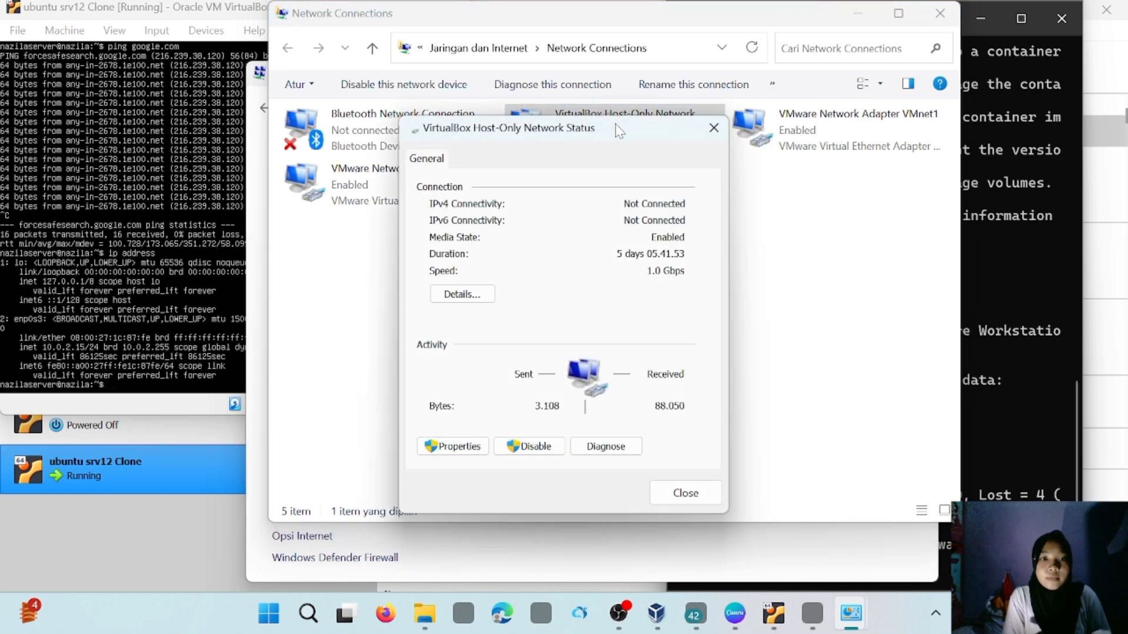
pyautogui.click(462, 294)
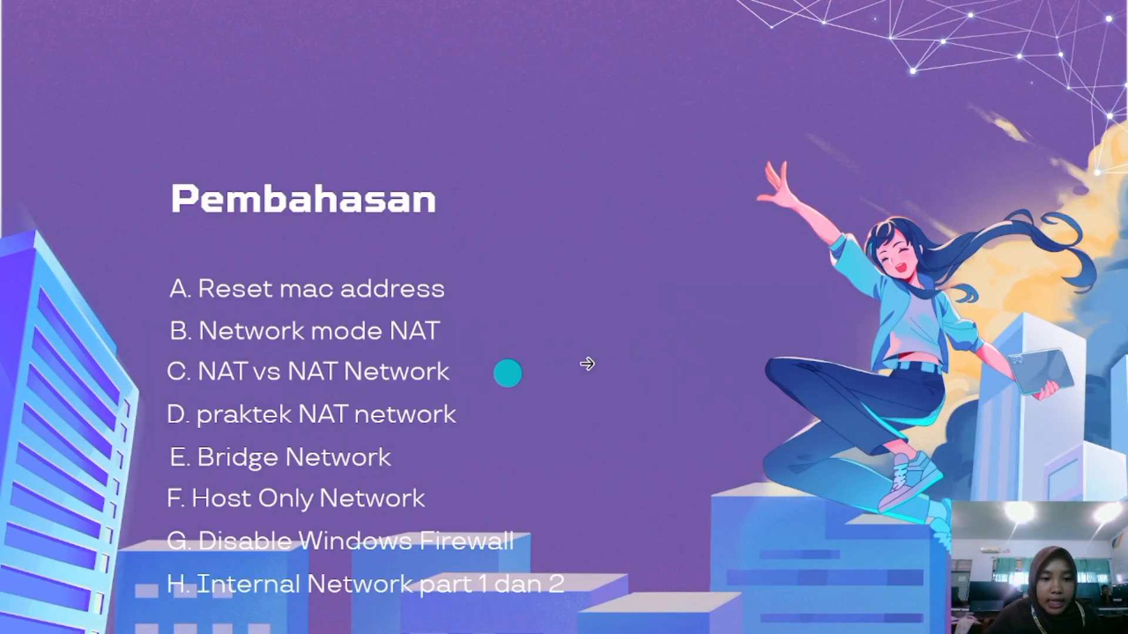
pyautogui.click(995, 391)
pyautogui.click(995, 392)
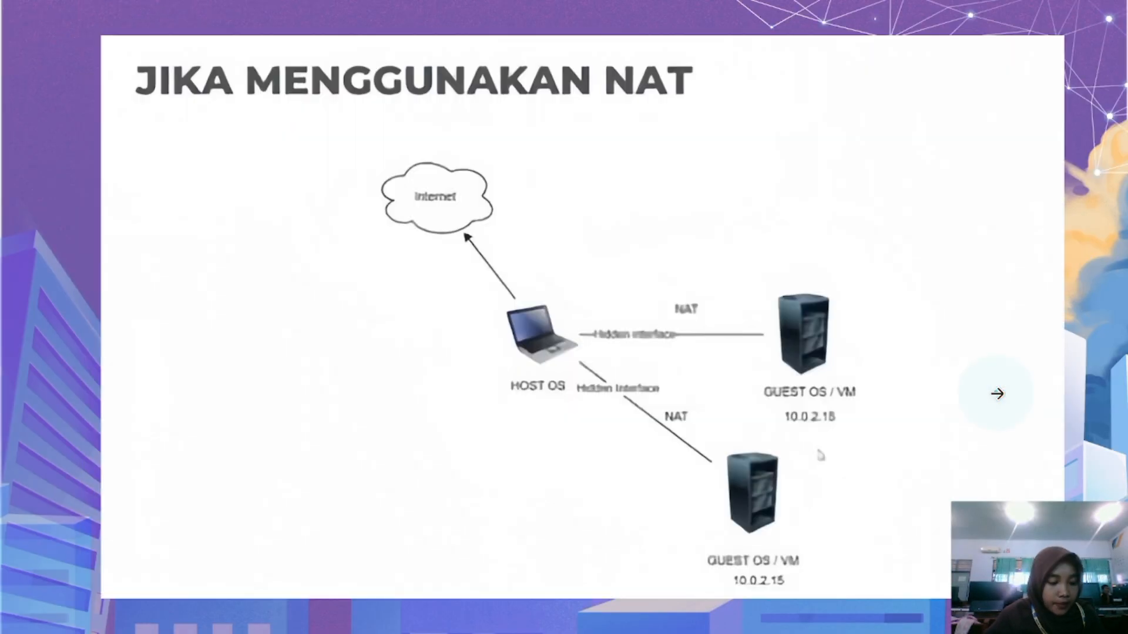
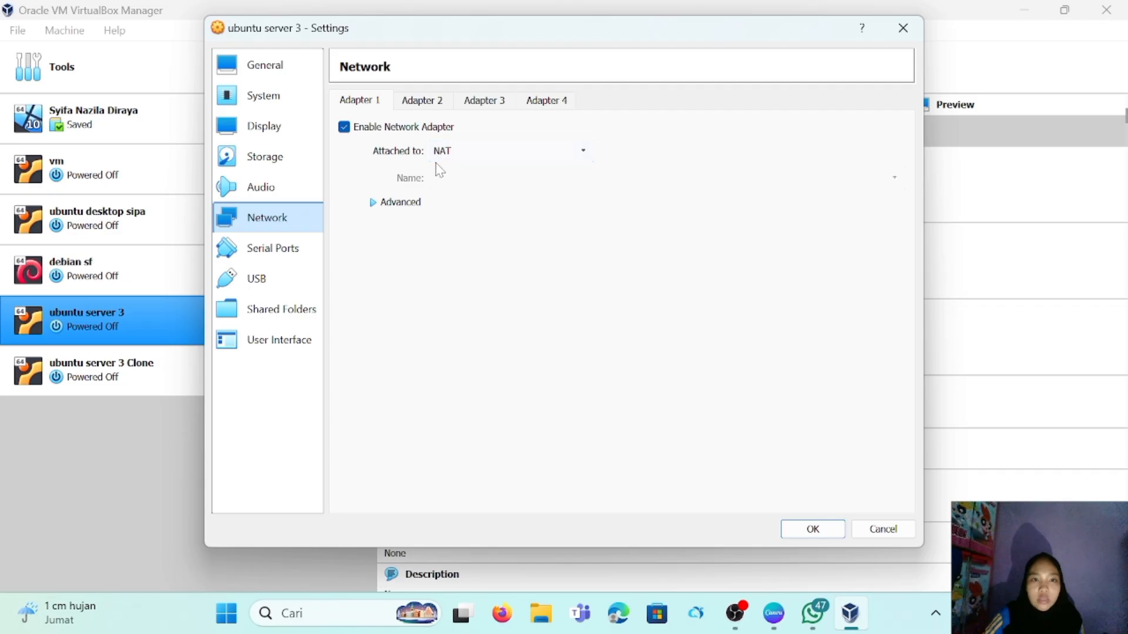
# Step: Close ubuntu server 3's settings and confirm the Clone's Adapter 1 is also on NAT
pyautogui.click(827, 534)
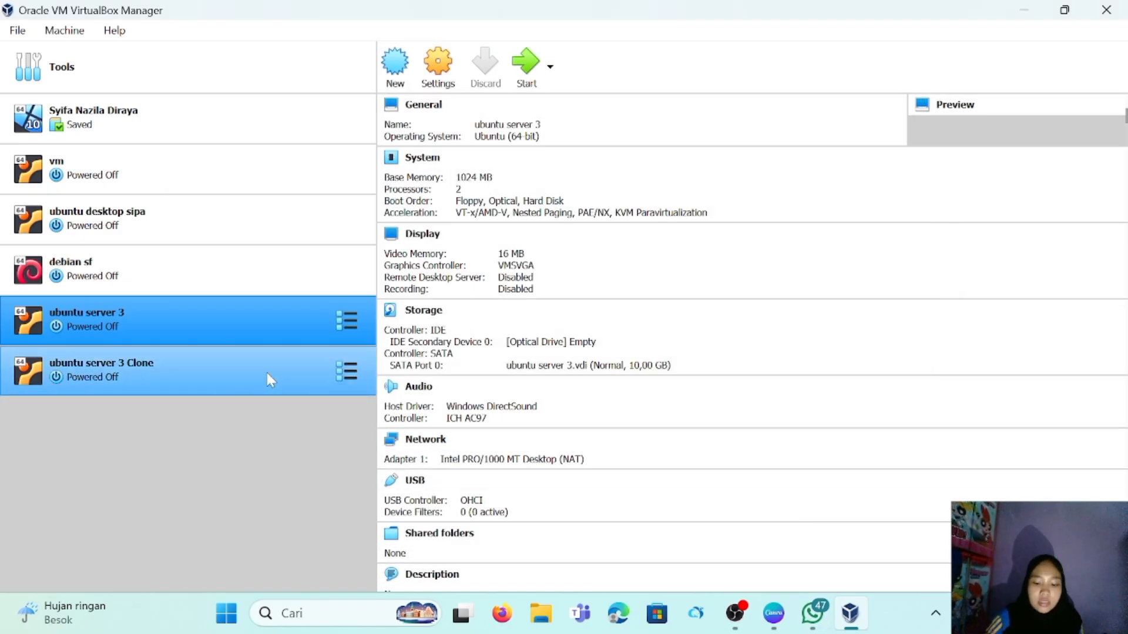
pyautogui.rightClick(267, 373)
pyautogui.click(310, 15)
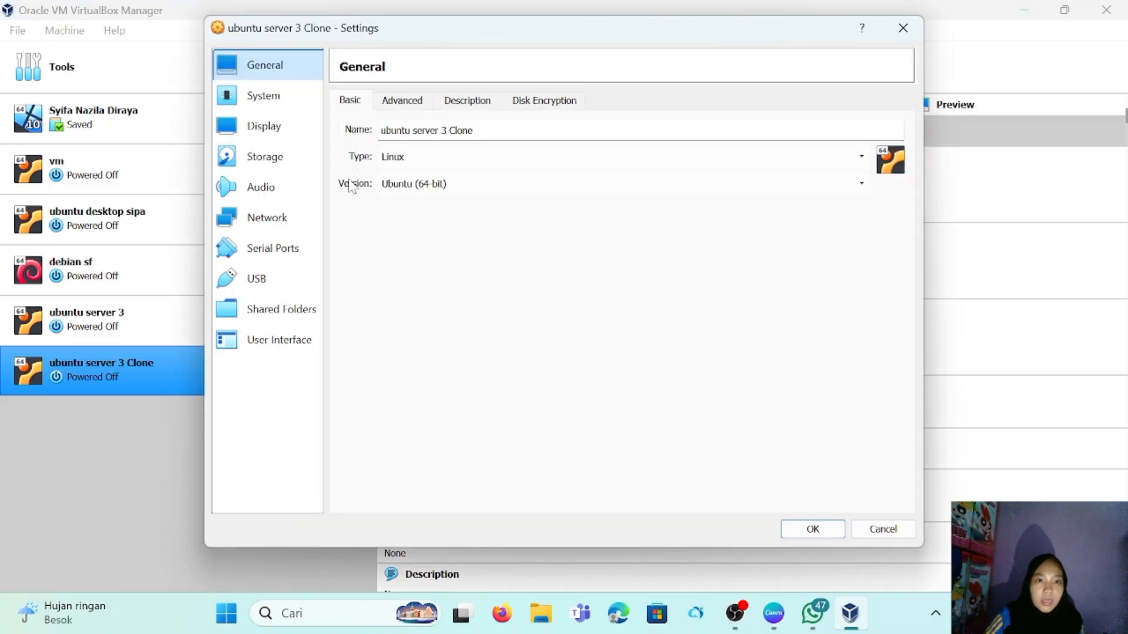
pyautogui.click(300, 218)
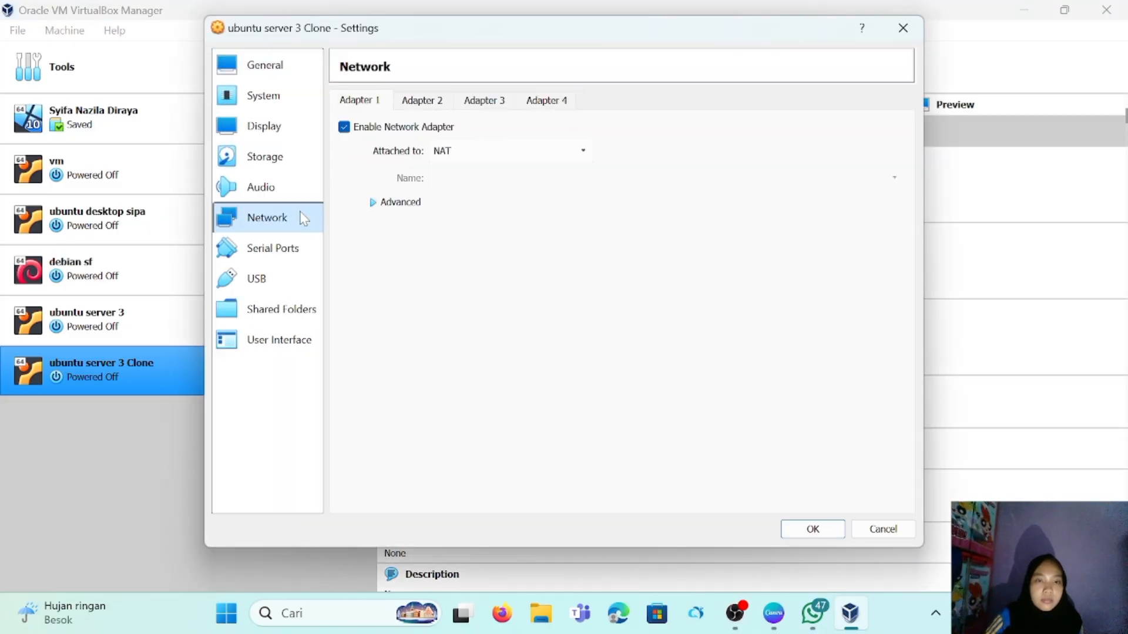
pyautogui.click(824, 528)
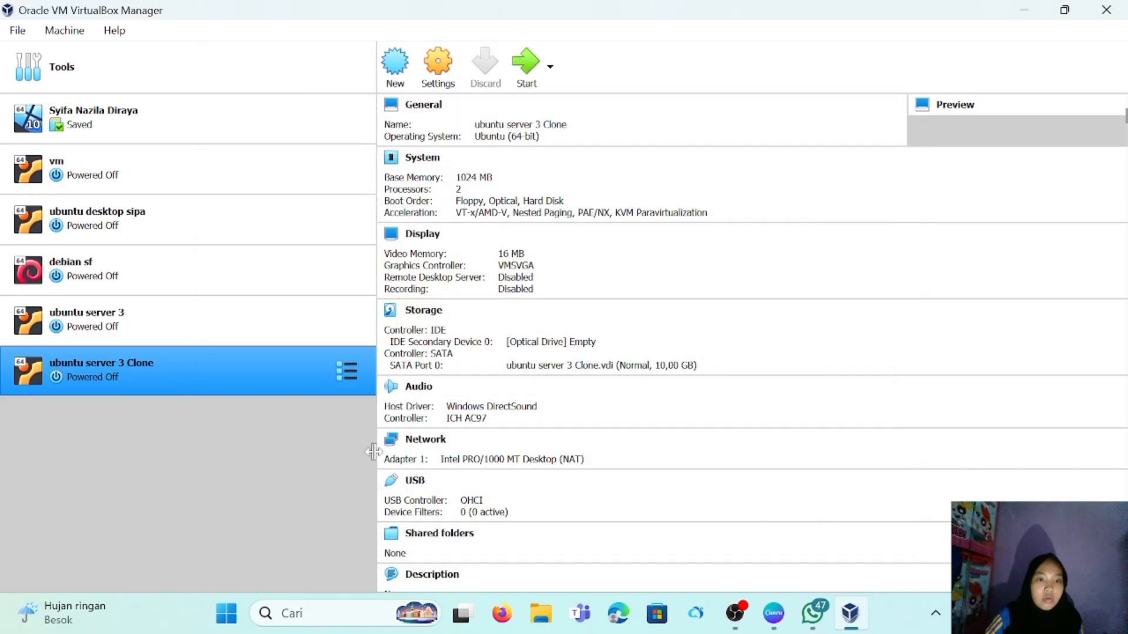
pyautogui.click(121, 326)
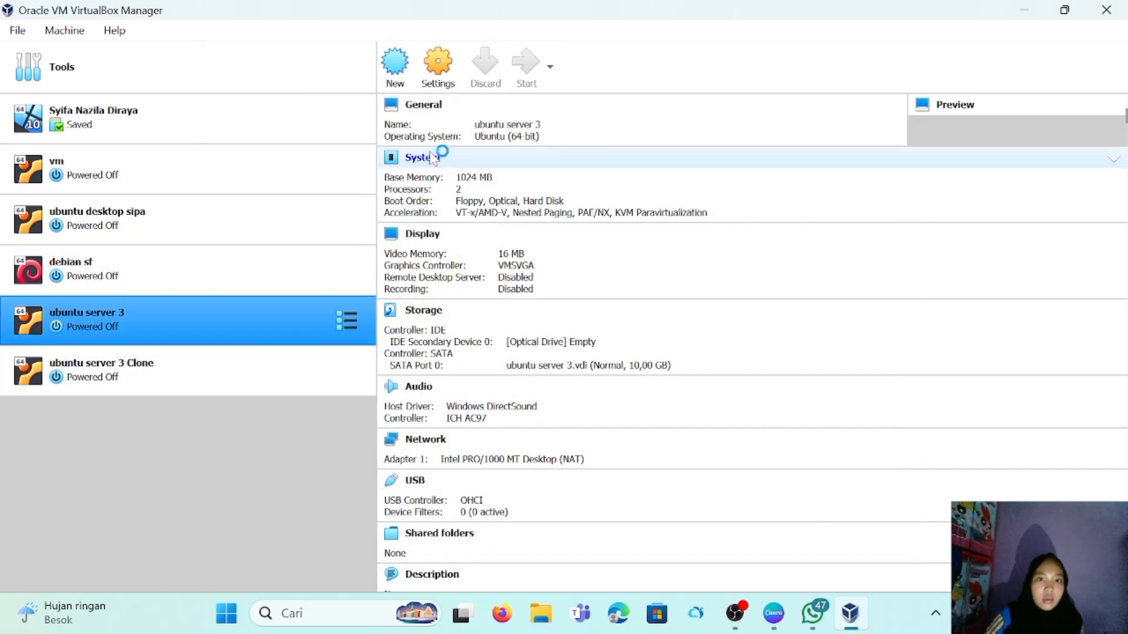
pyautogui.click(304, 369)
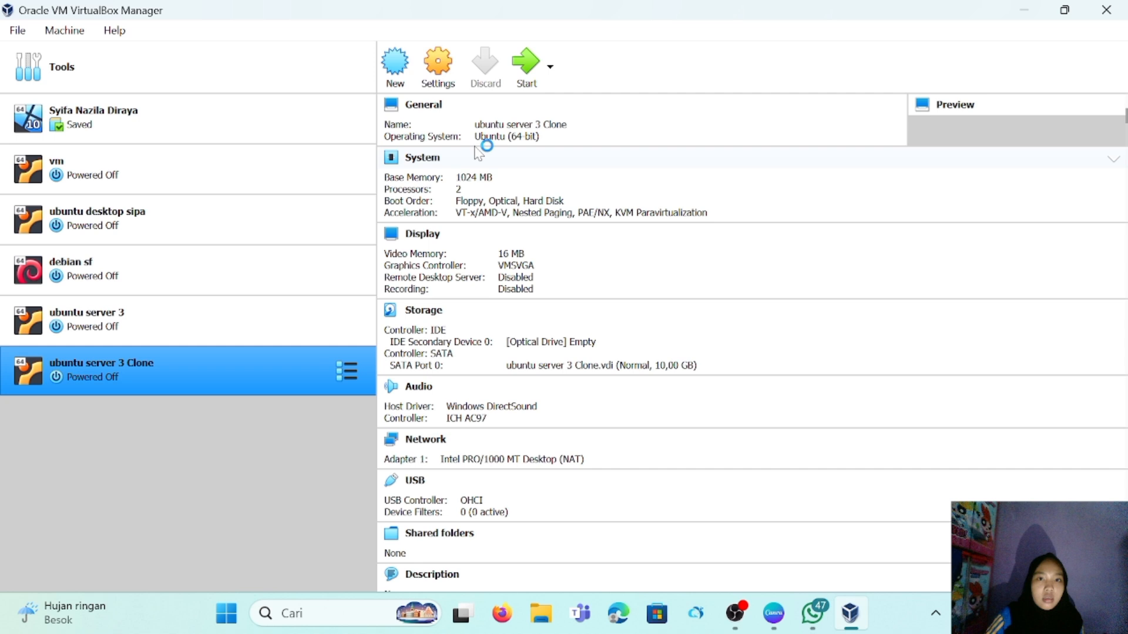
# Step: Start both VMs and bring the ubuntu server 3 console back to the front
pyautogui.click(527, 68)
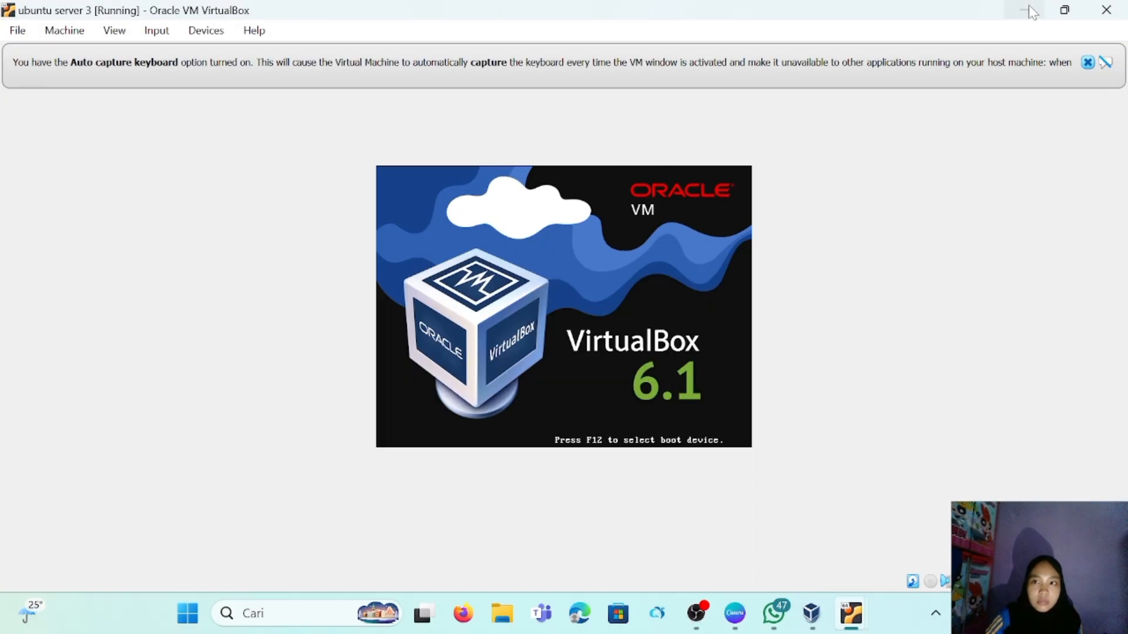
pyautogui.click(1029, 7)
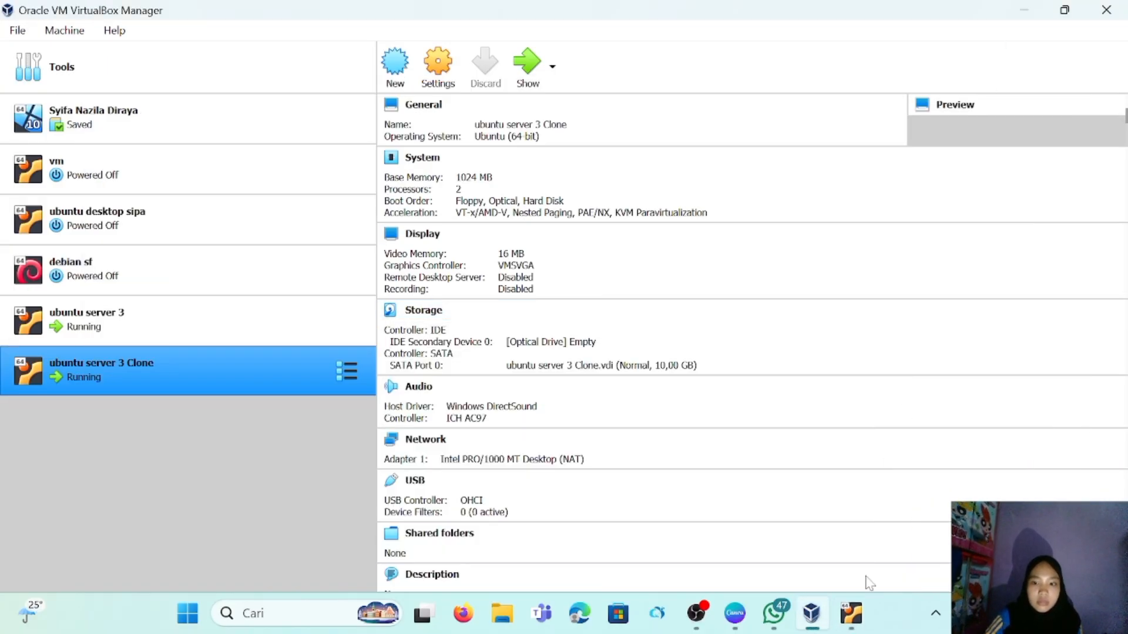
pyautogui.moveTo(858, 617)
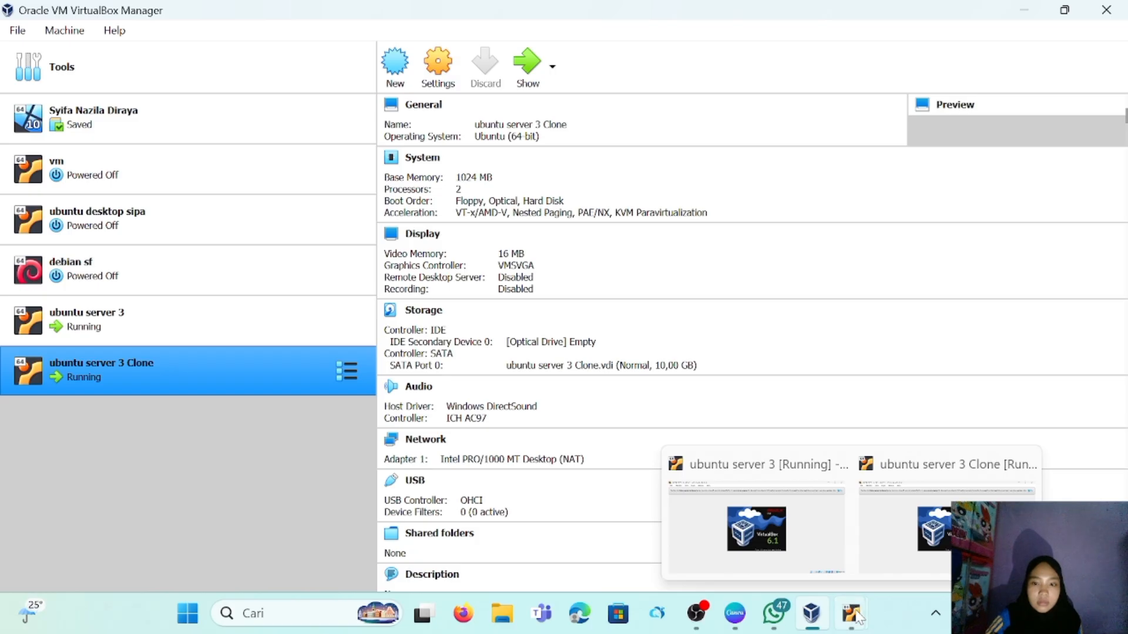
pyautogui.click(835, 563)
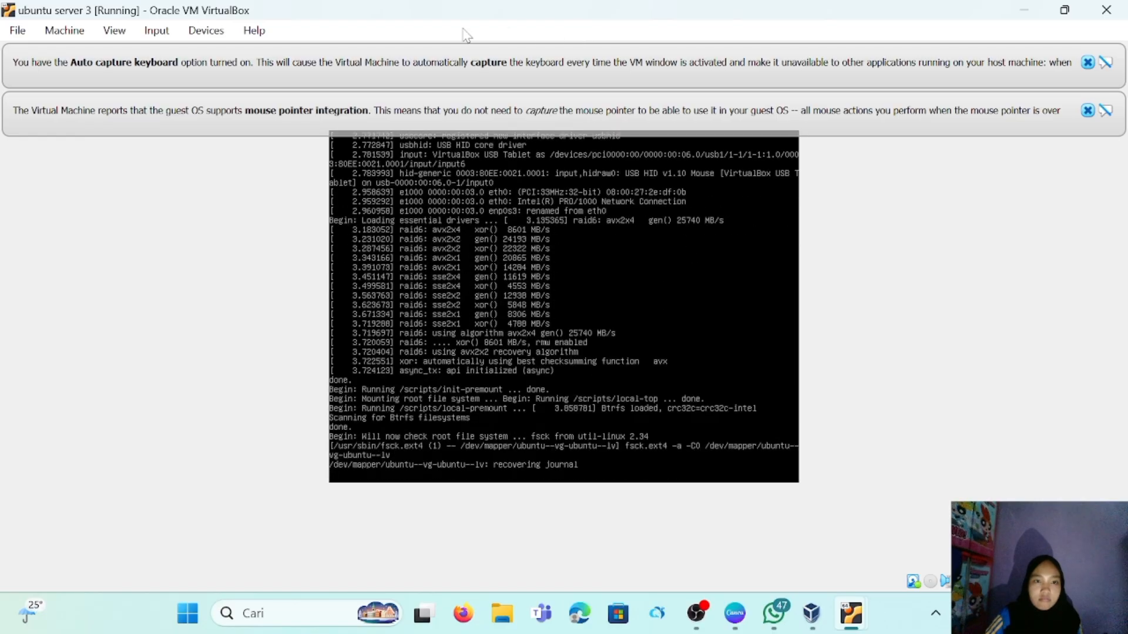
# Step: Browse the console window's Machine and View menus
pyautogui.click(62, 35)
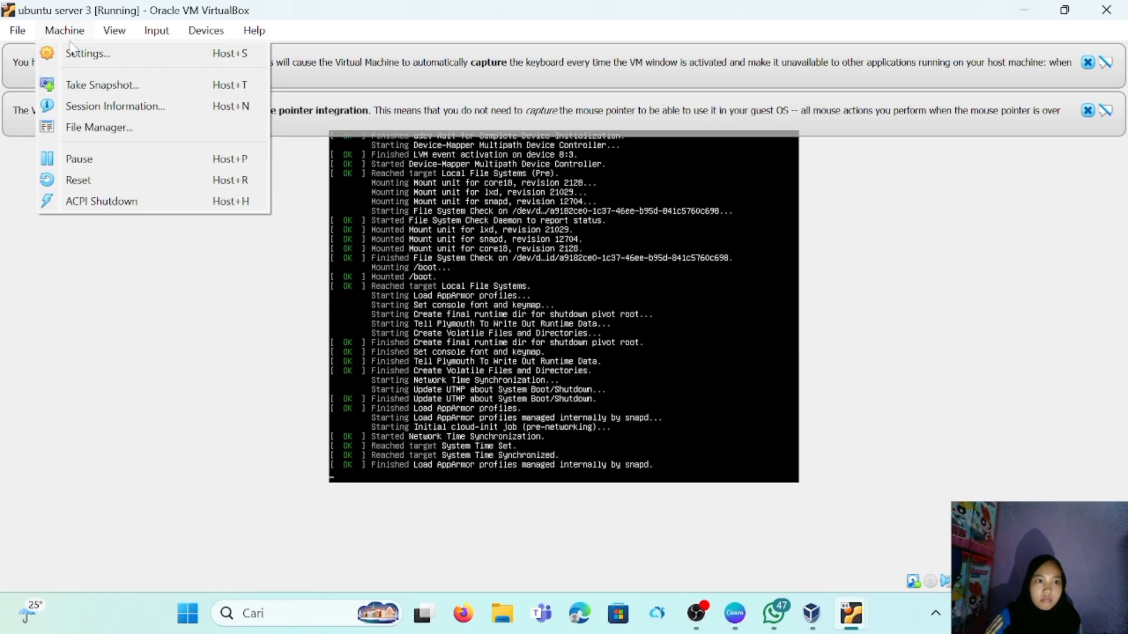
pyautogui.click(105, 35)
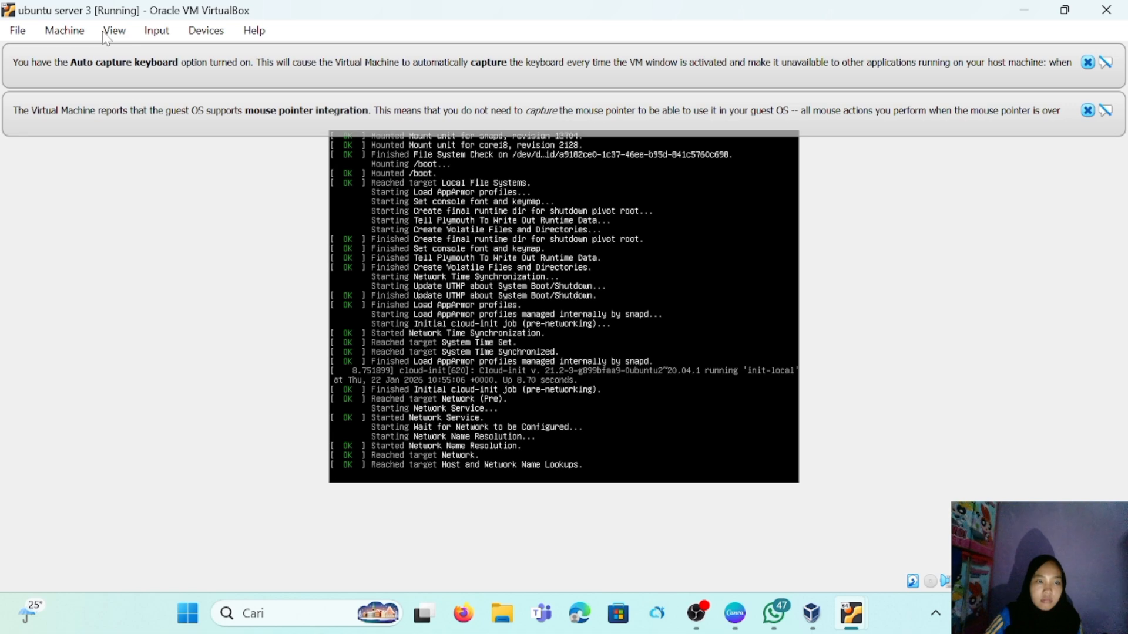
pyautogui.click(107, 35)
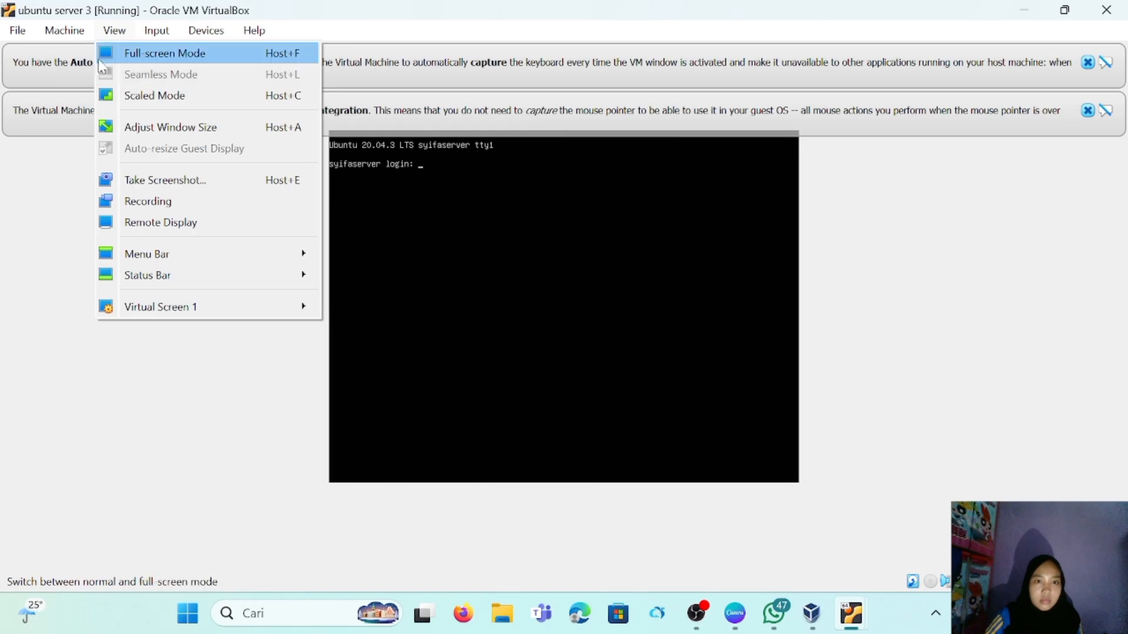
# Step: Enter the username on ubuntu server 3, then switch to the Clone console
pyautogui.click(6, 152)
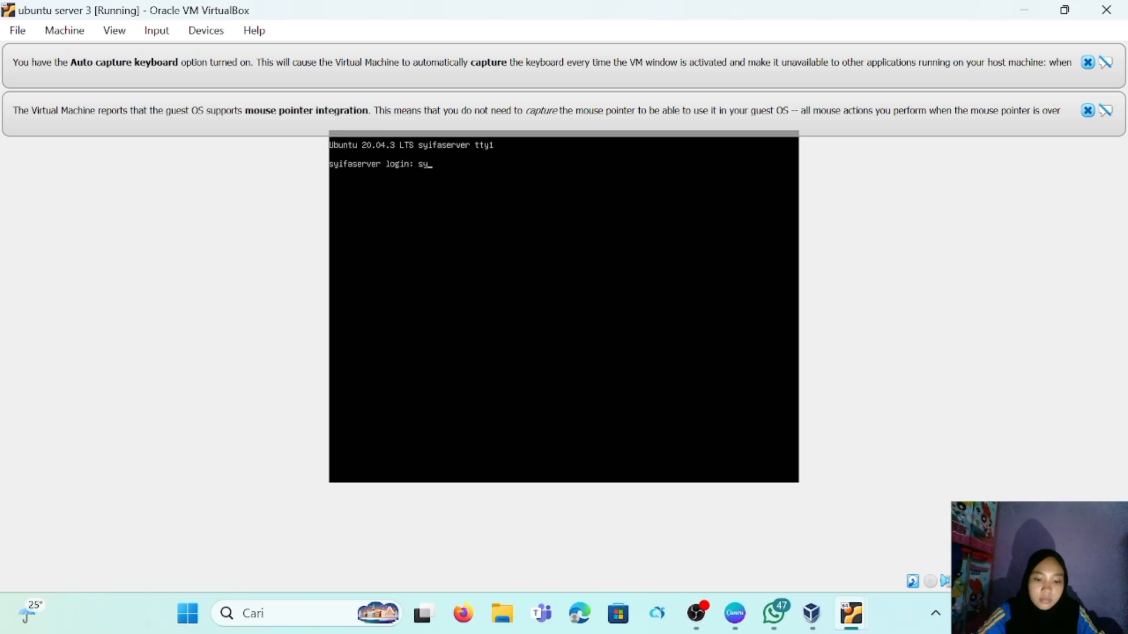
pyautogui.write('ifanaz')
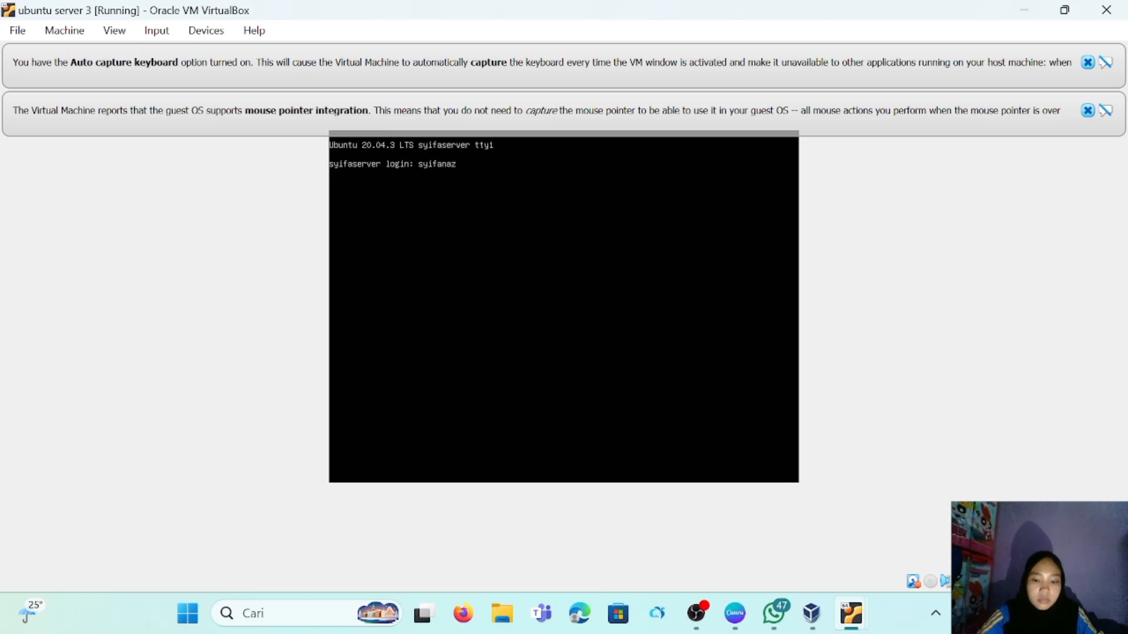
pyautogui.write('iola')
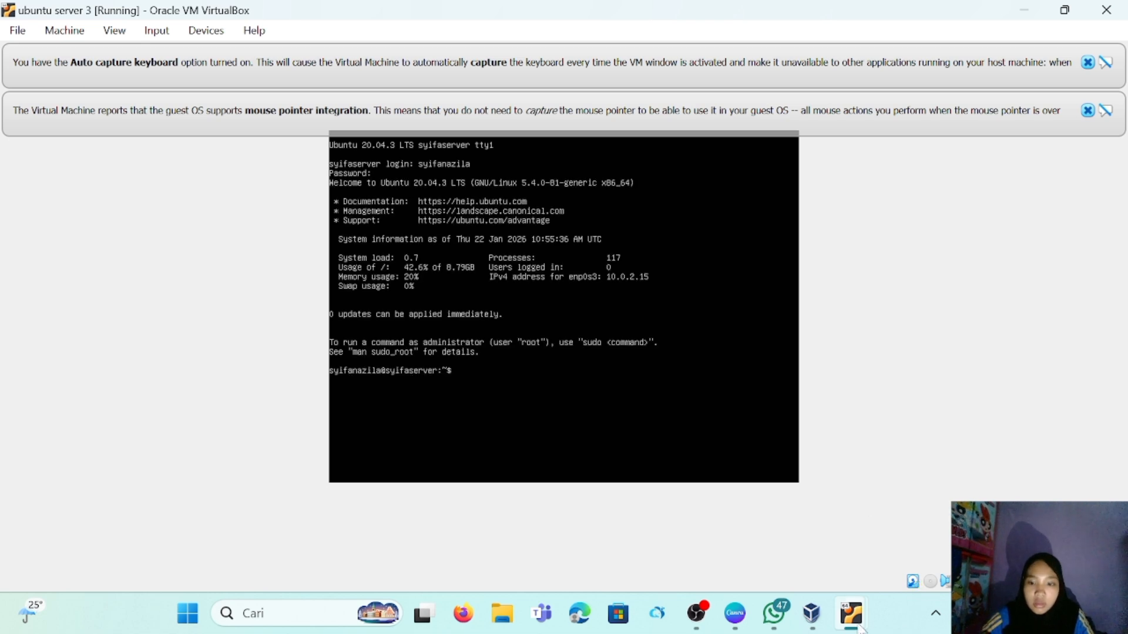
pyautogui.moveTo(853, 617)
pyautogui.click(908, 525)
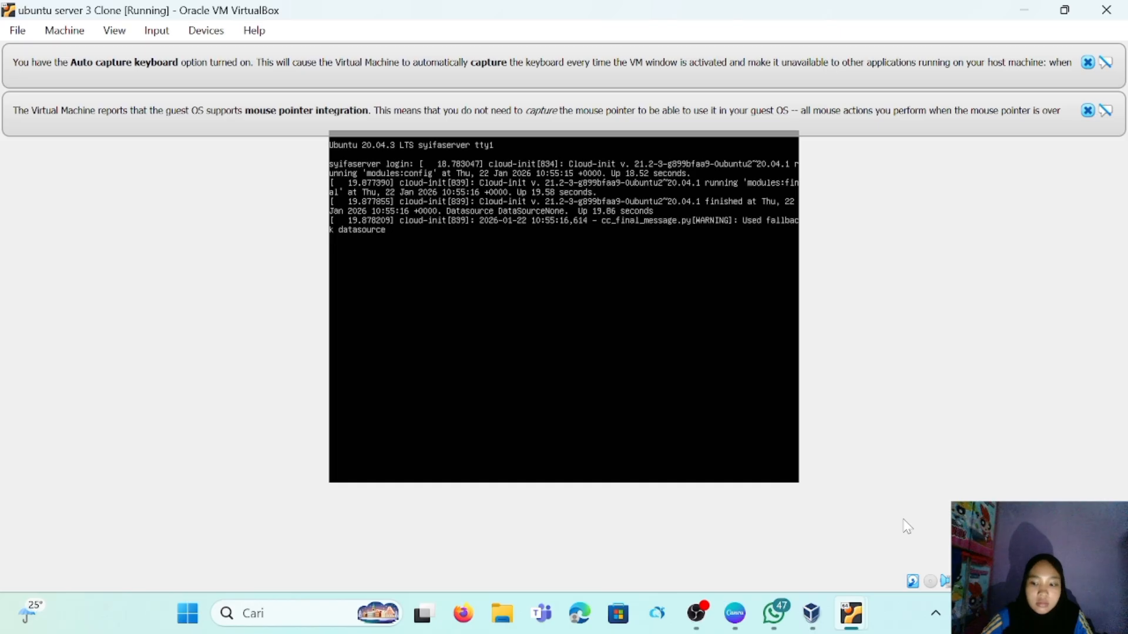
# Step: Log in to the Clone and run ip address, showing enp0s3 at 10.0.2.15/24
pyautogui.press('Return')
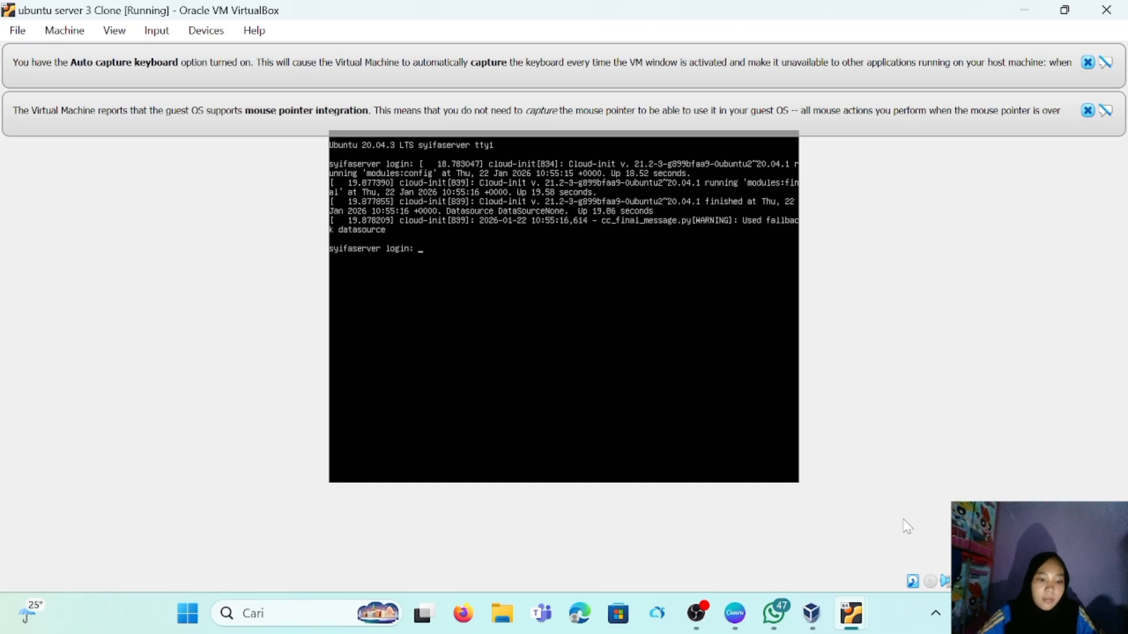
pyautogui.write('syif')
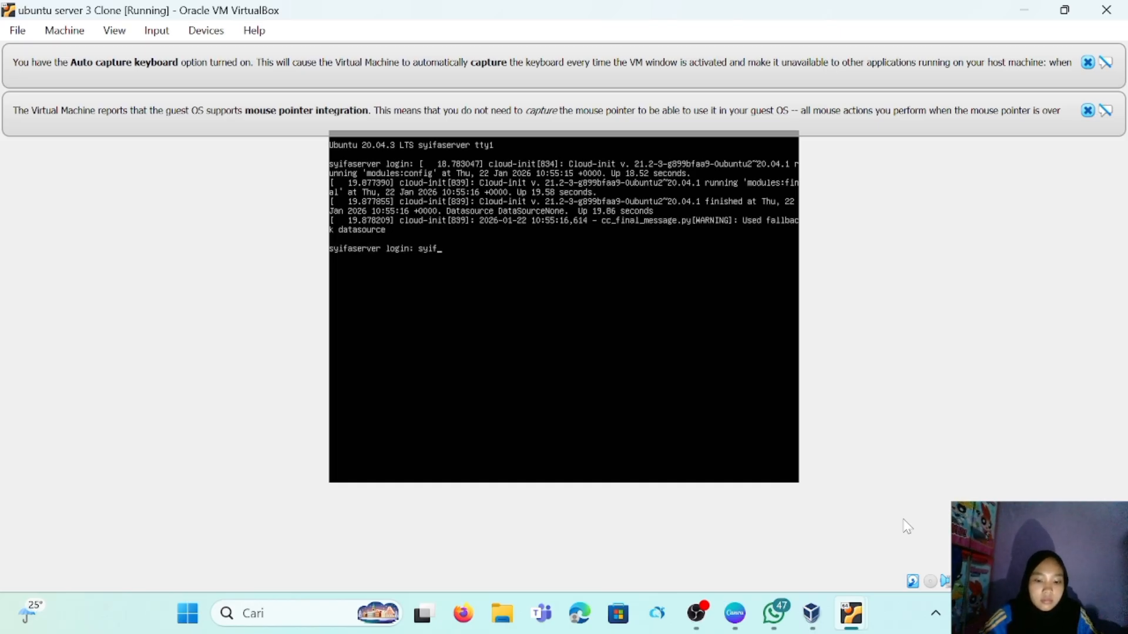
pyautogui.write('anazila')
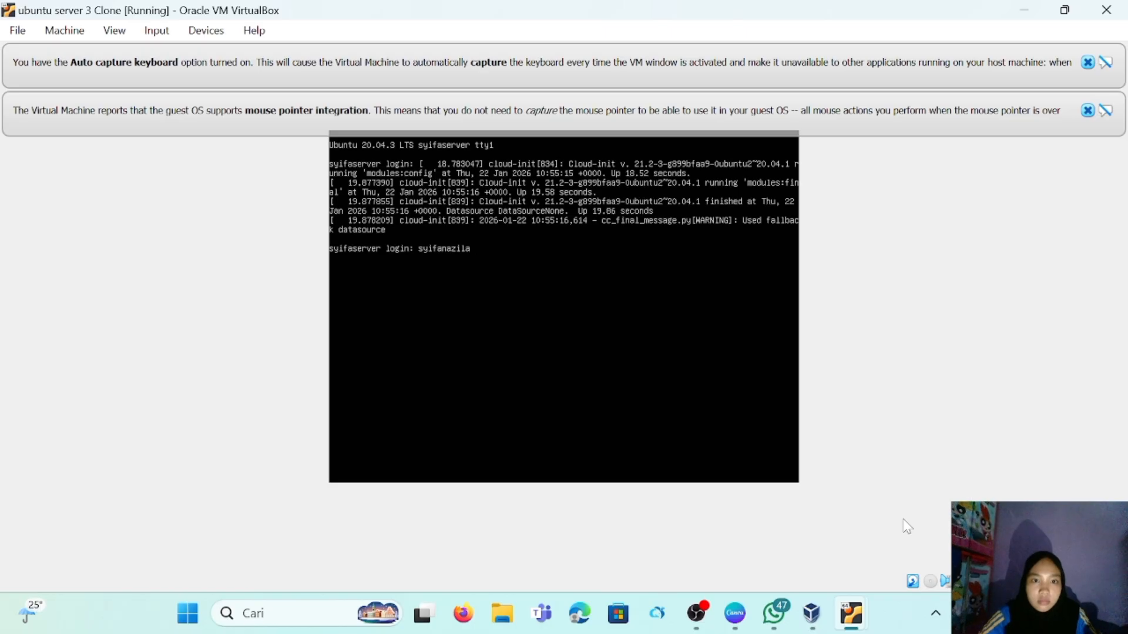
pyautogui.press('Return')
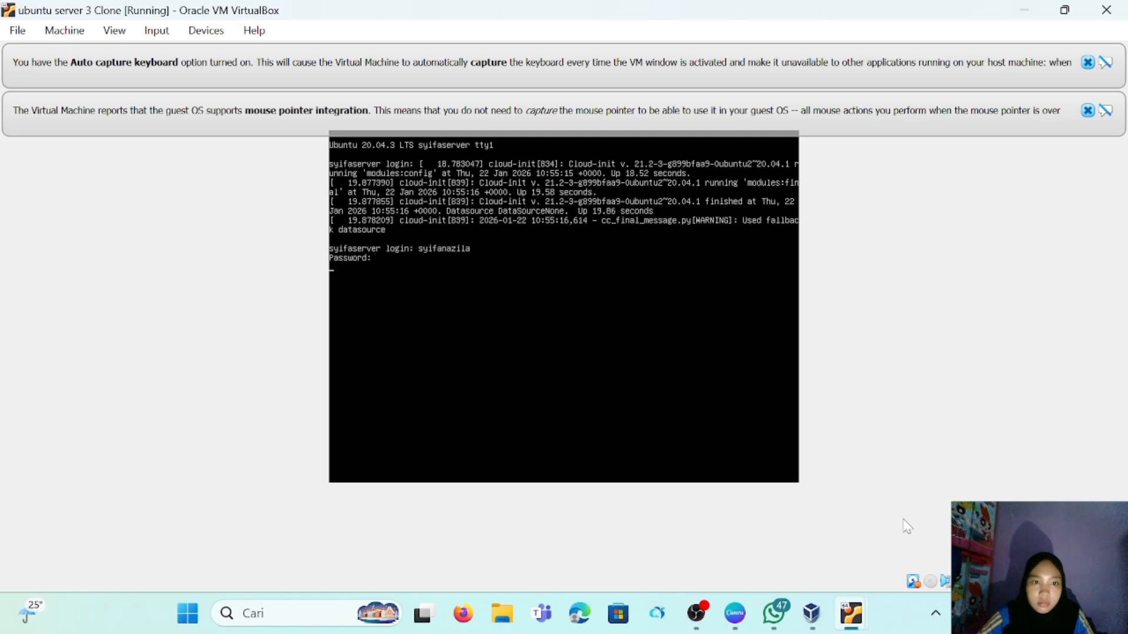
pyautogui.press('Return')
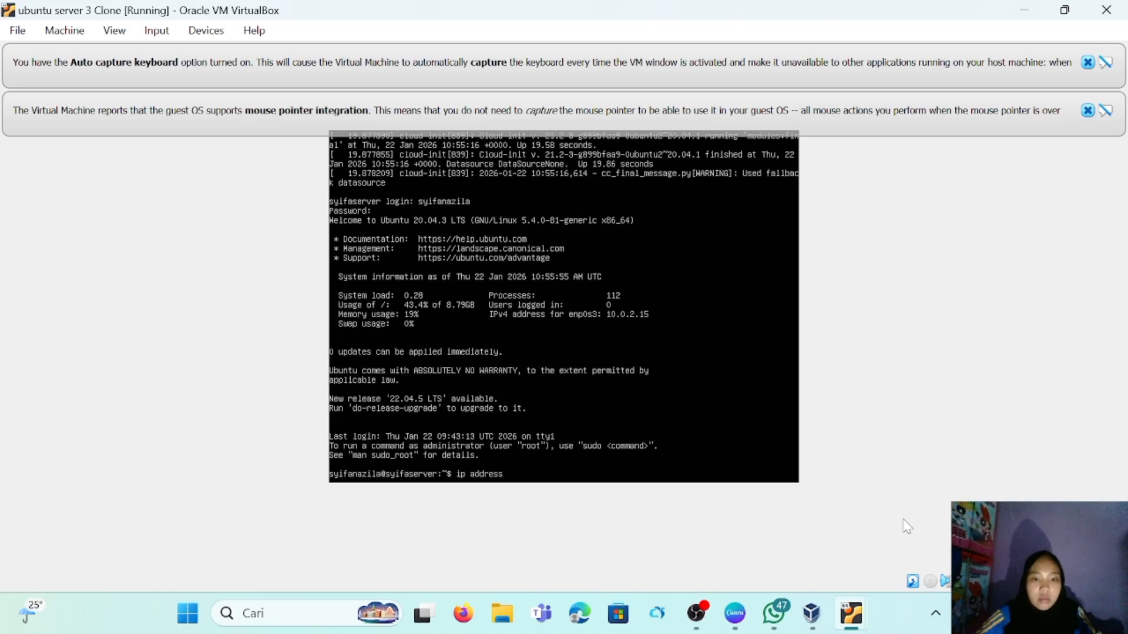
pyautogui.write('ip address')
pyautogui.press('Return')
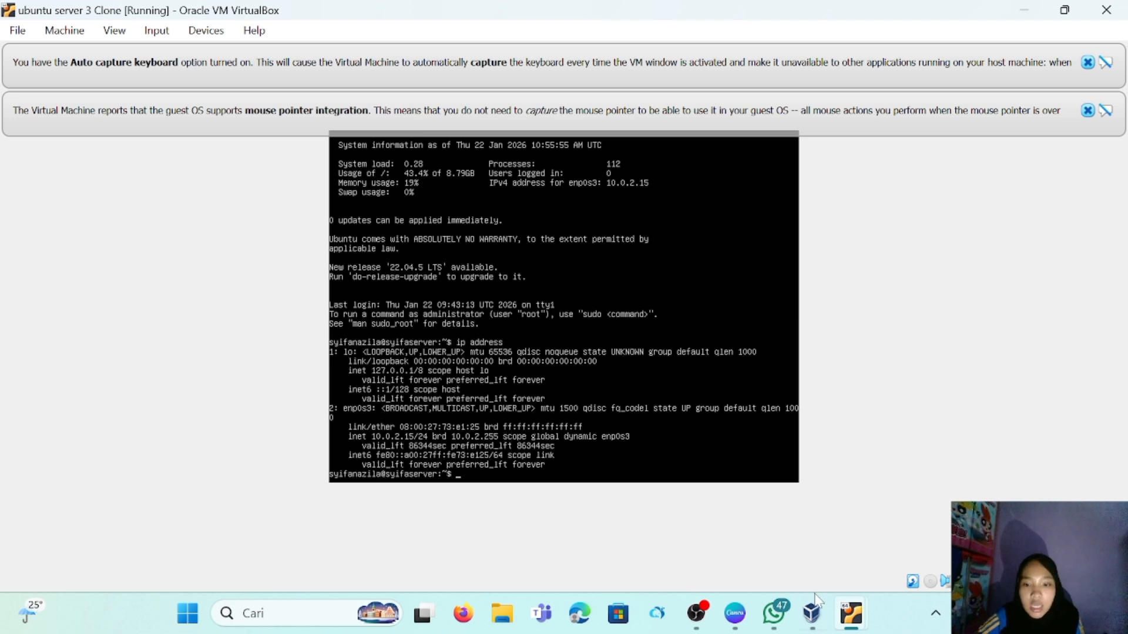
# Step: Run ip address on ubuntu server 3, showing enp0s3 also at 10.0.2.15/24
pyautogui.moveTo(841, 611)
pyautogui.click(799, 555)
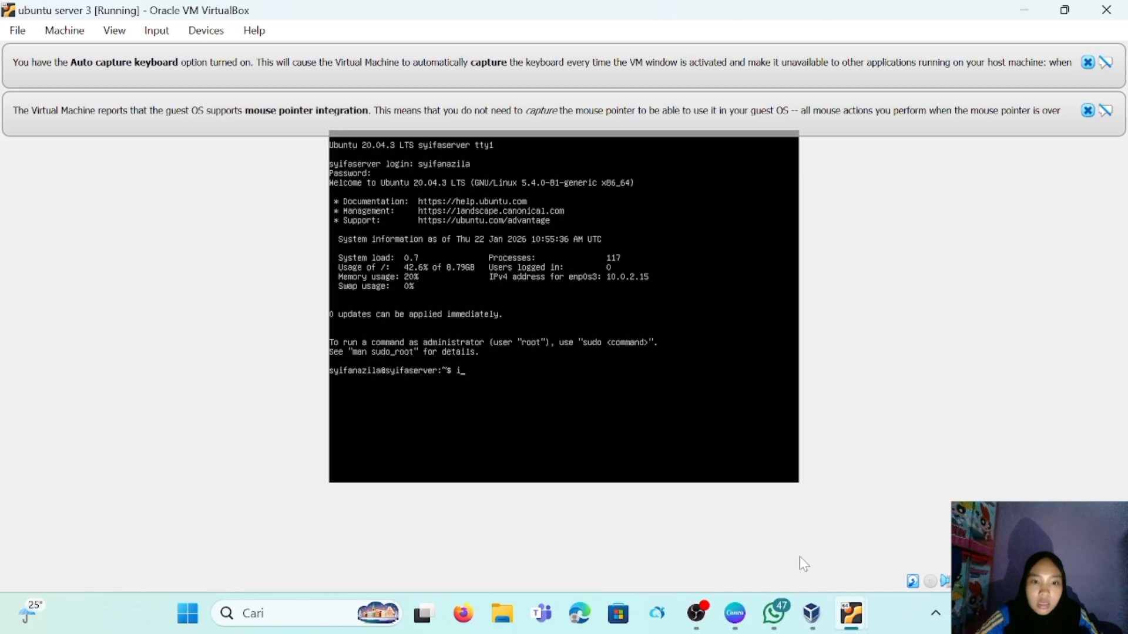
pyautogui.write('ip addres')
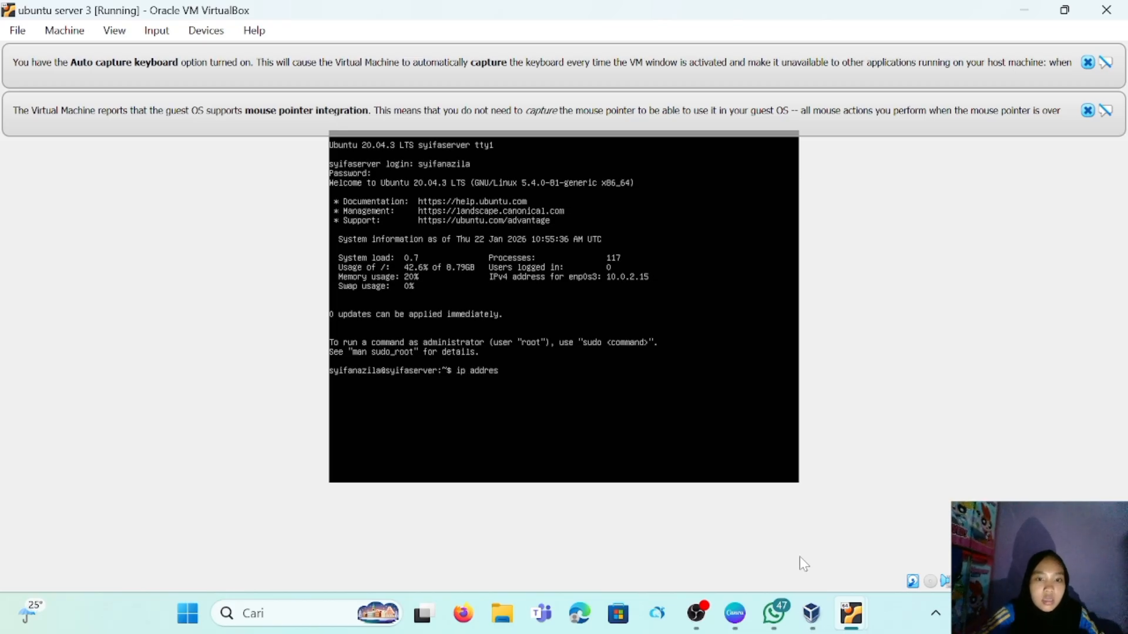
pyautogui.write('s')
pyautogui.press('Return')
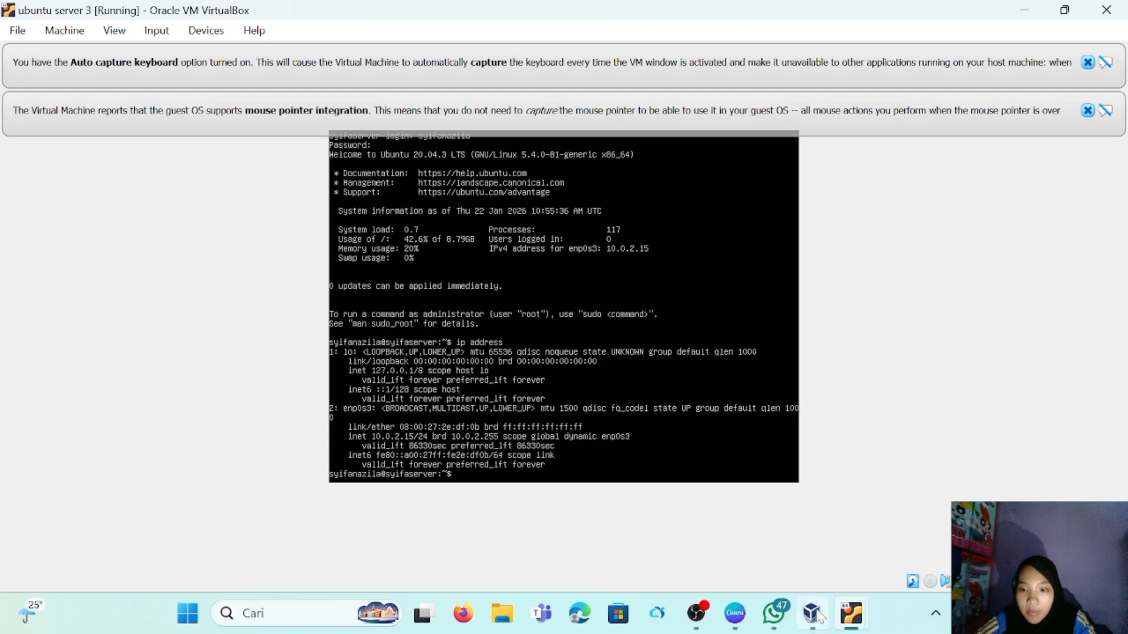
# Step: Bring the Clone's console back to the front
pyautogui.moveTo(850, 619)
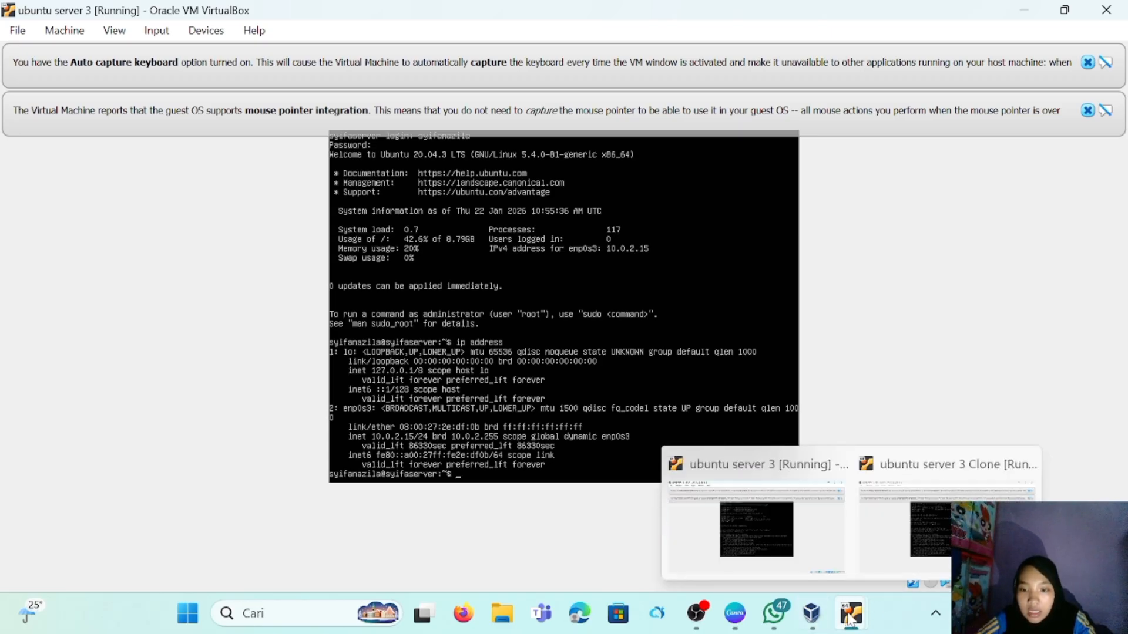
pyautogui.click(902, 536)
pyautogui.moveTo(867, 618)
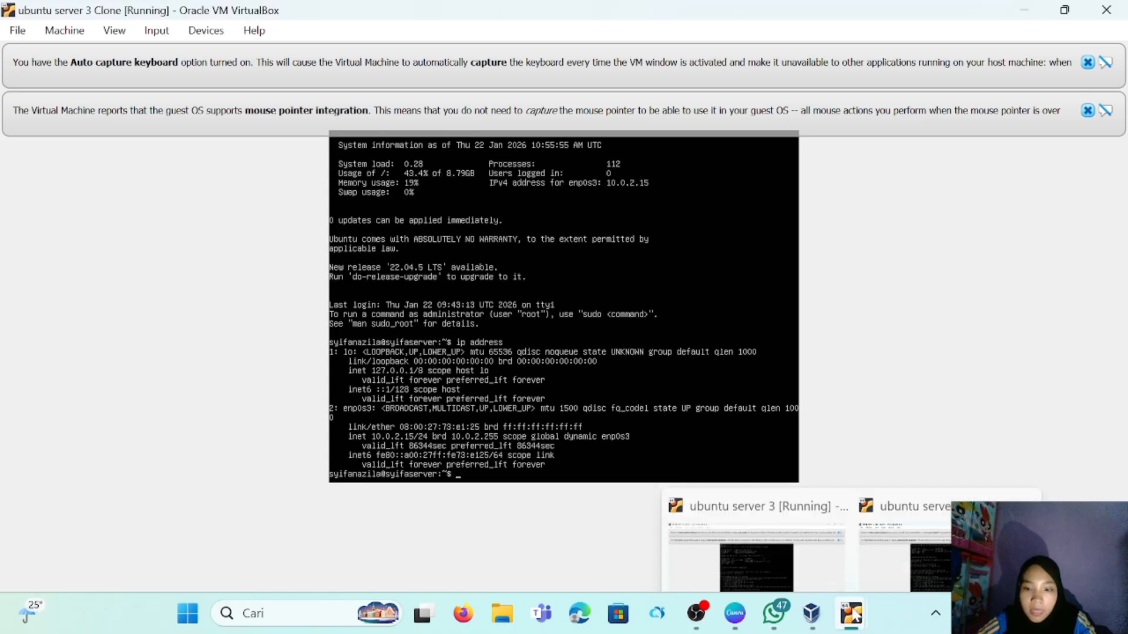
pyautogui.click(883, 577)
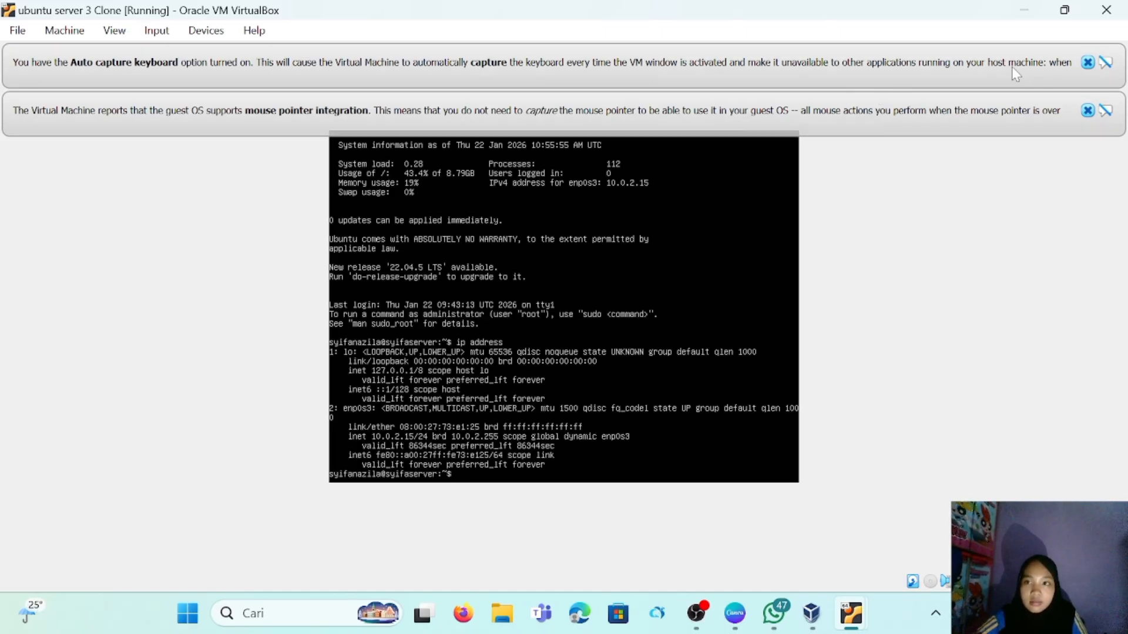
# Step: Power off both the Clone and ubuntu server 3 virtual machines
pyautogui.click(1109, 15)
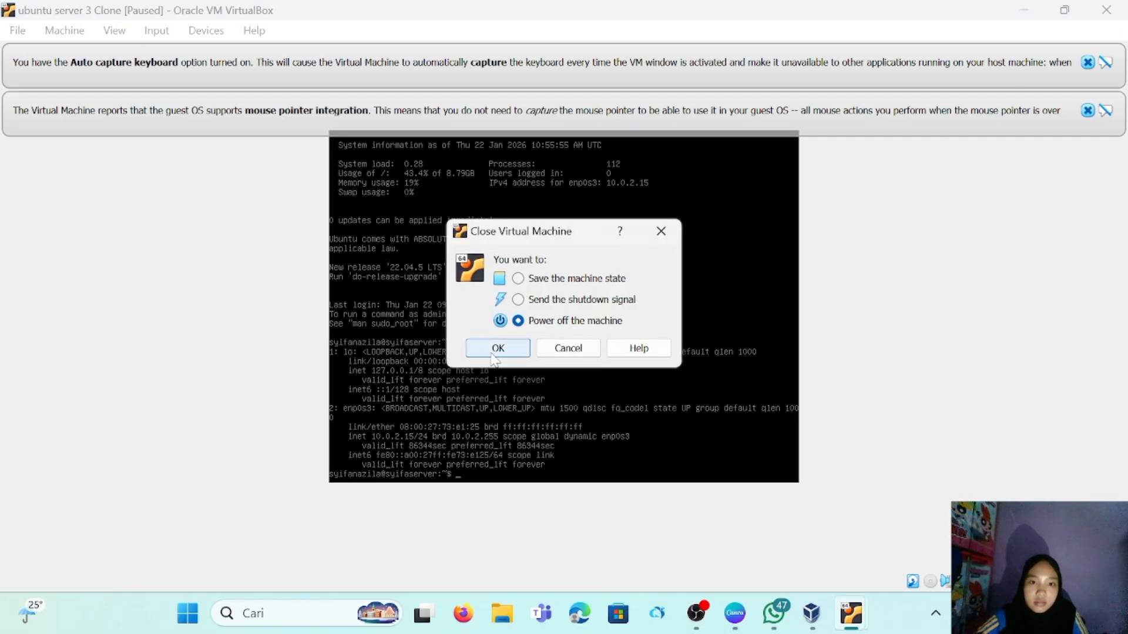
pyautogui.click(497, 347)
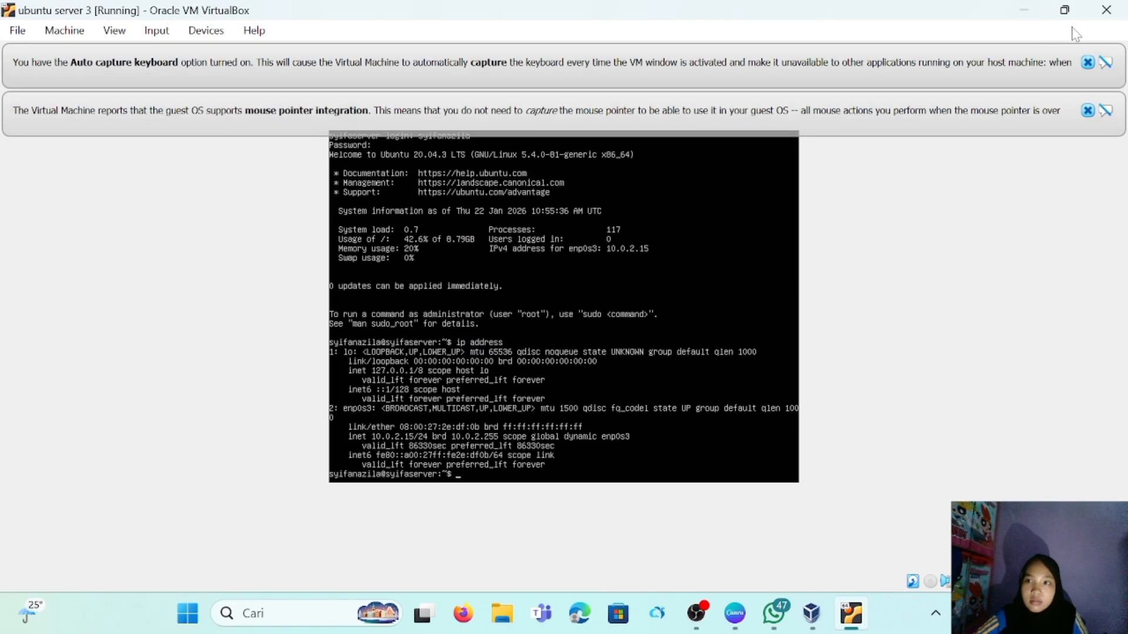
pyautogui.click(1104, 14)
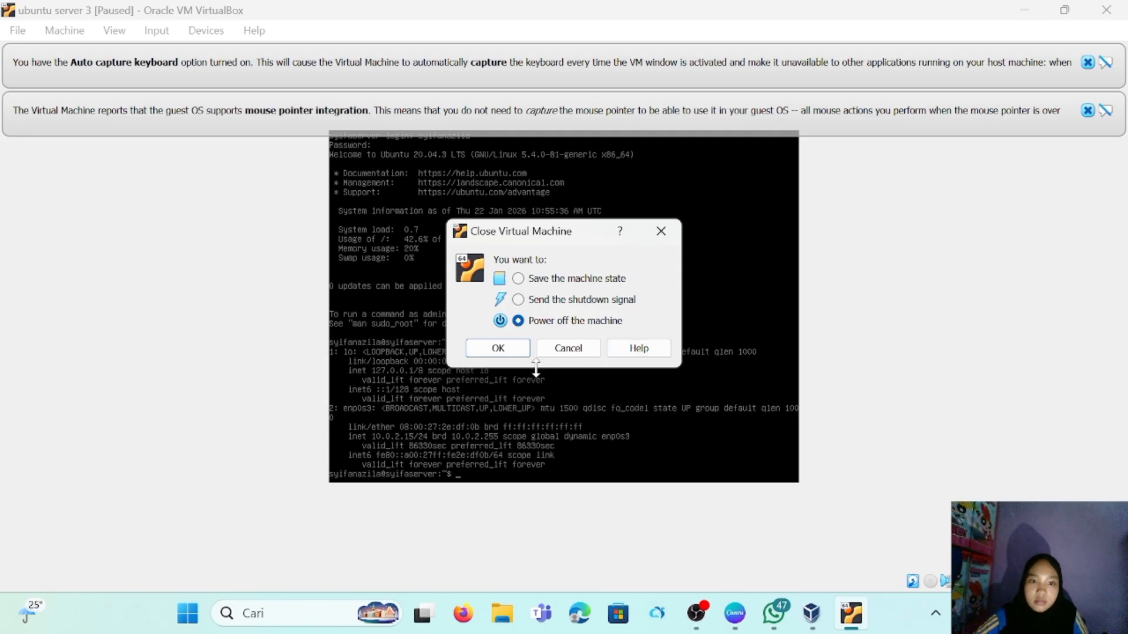
pyautogui.click(516, 351)
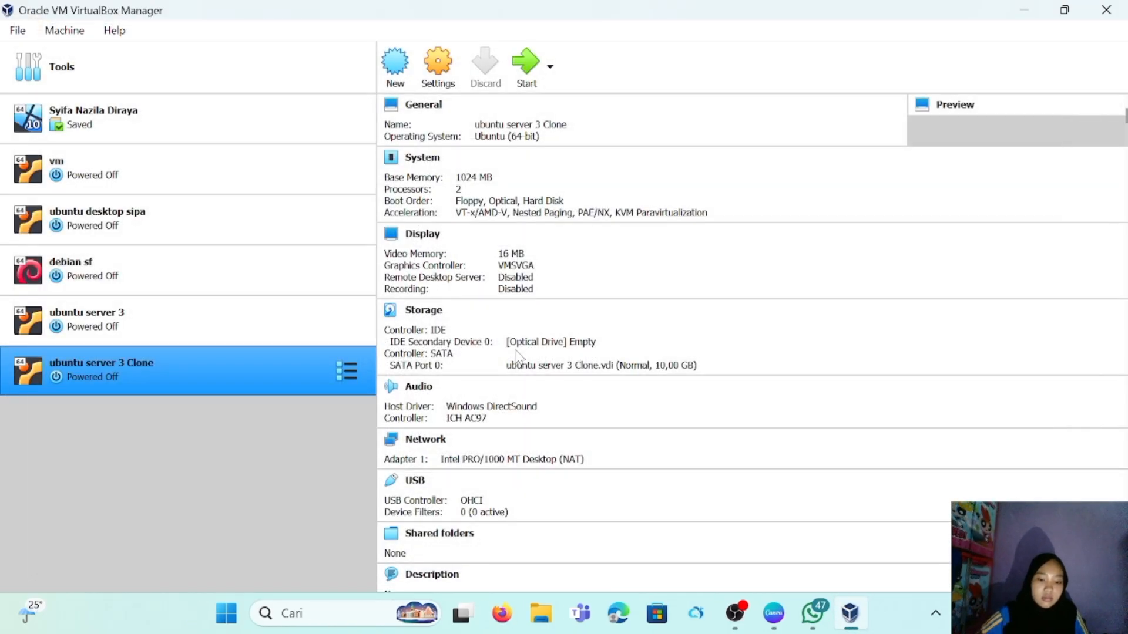
# Step: Exit the full-screen slideshow and return to the VirtualBox Manager
pyautogui.write('q')
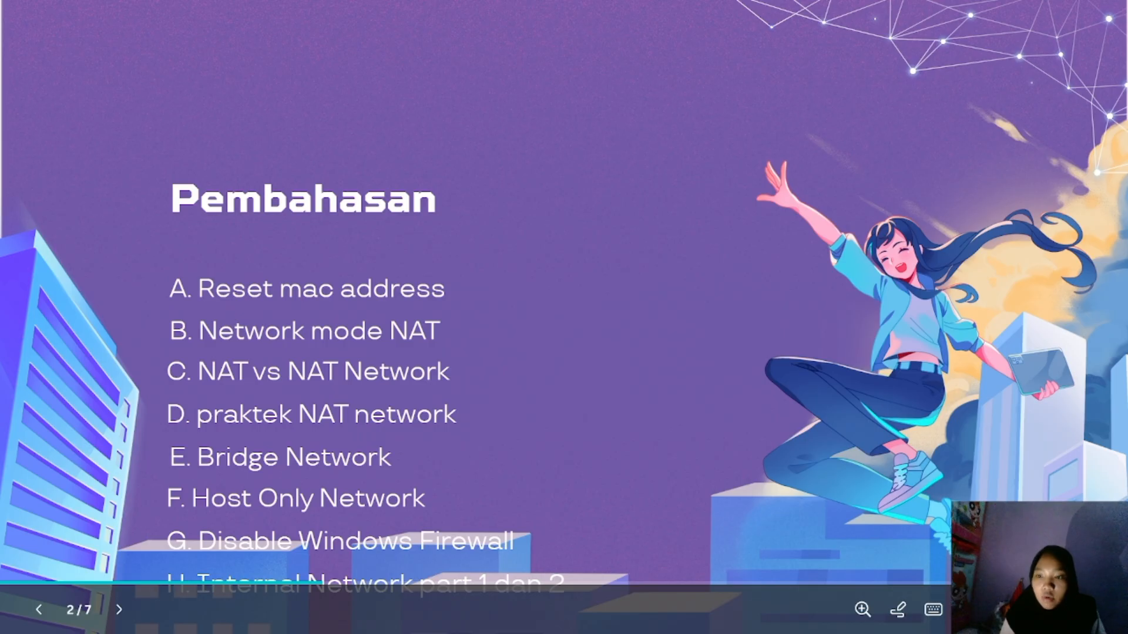
pyautogui.press('Escape')
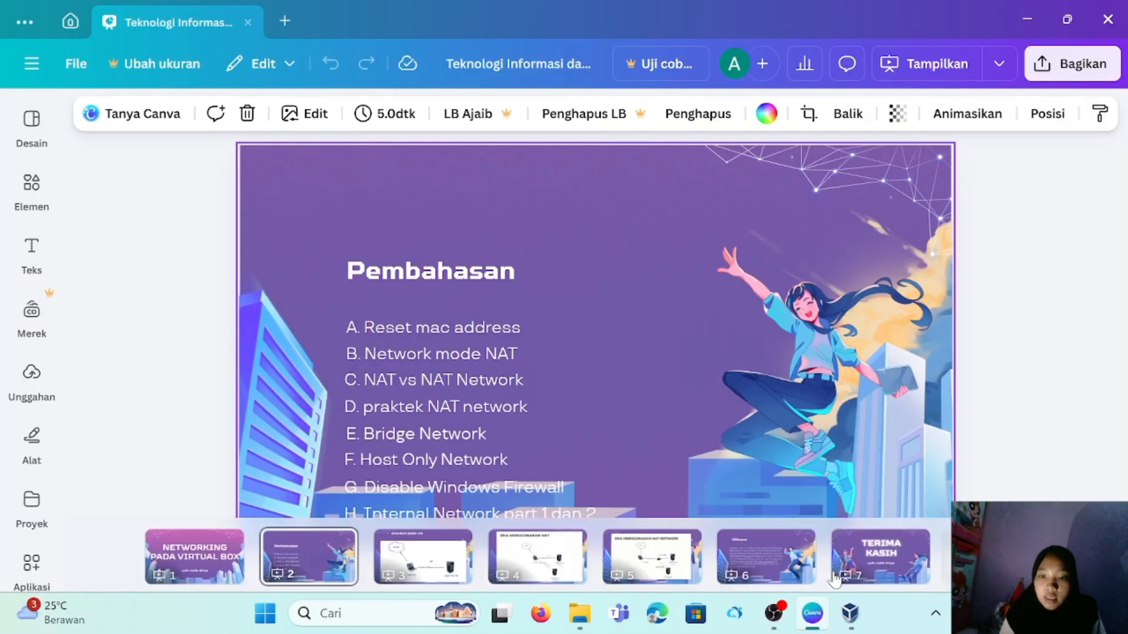
pyautogui.click(854, 610)
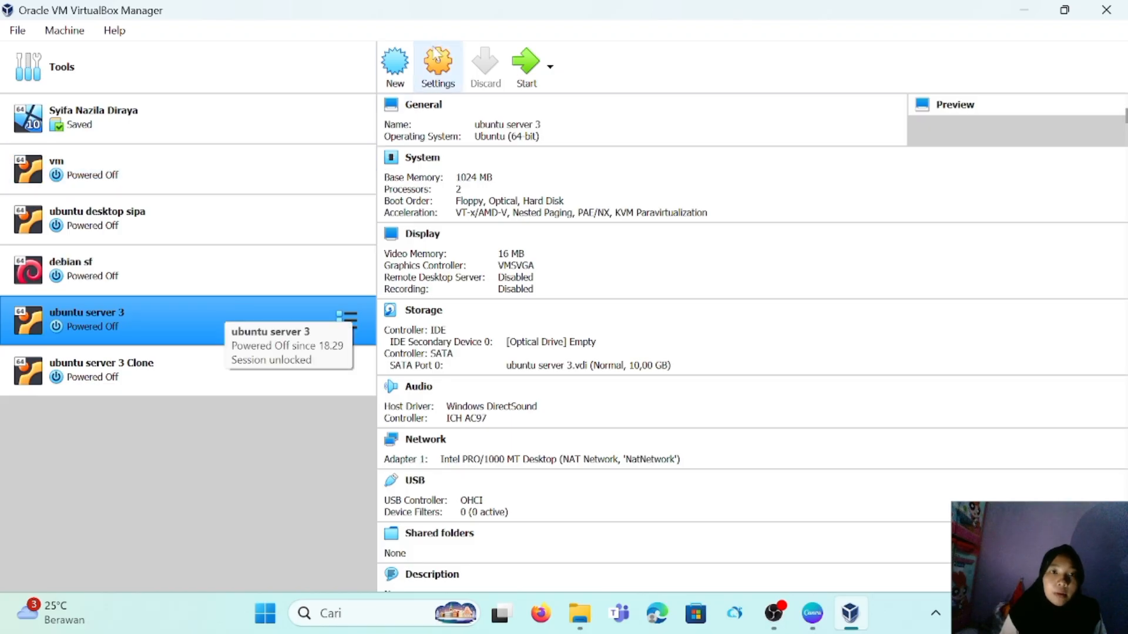
pyautogui.click(442, 65)
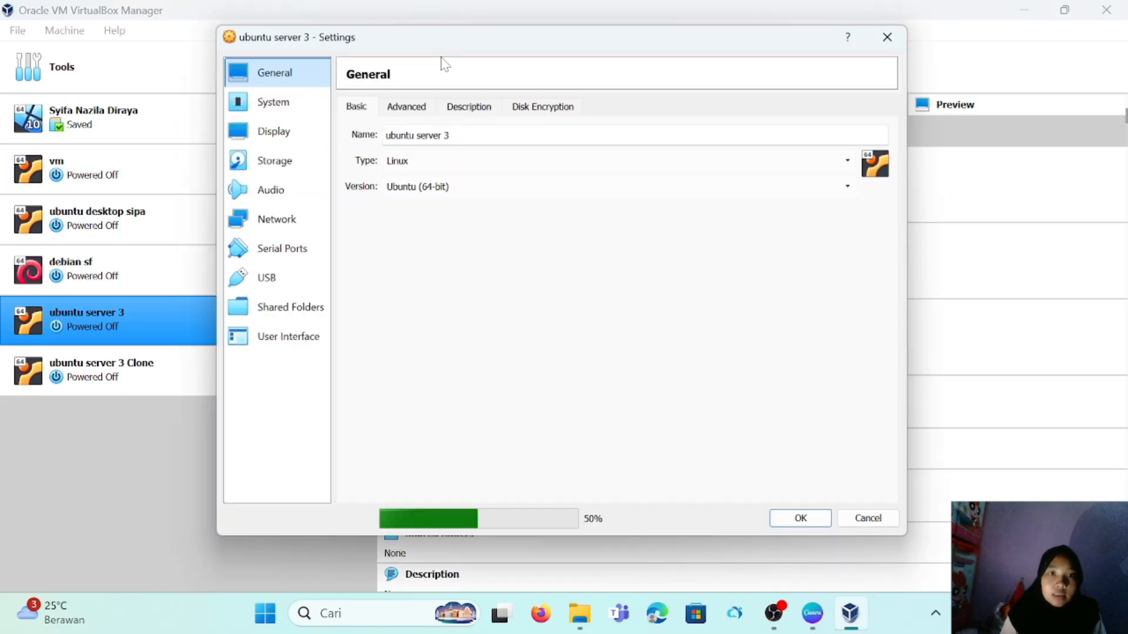
pyautogui.click(288, 217)
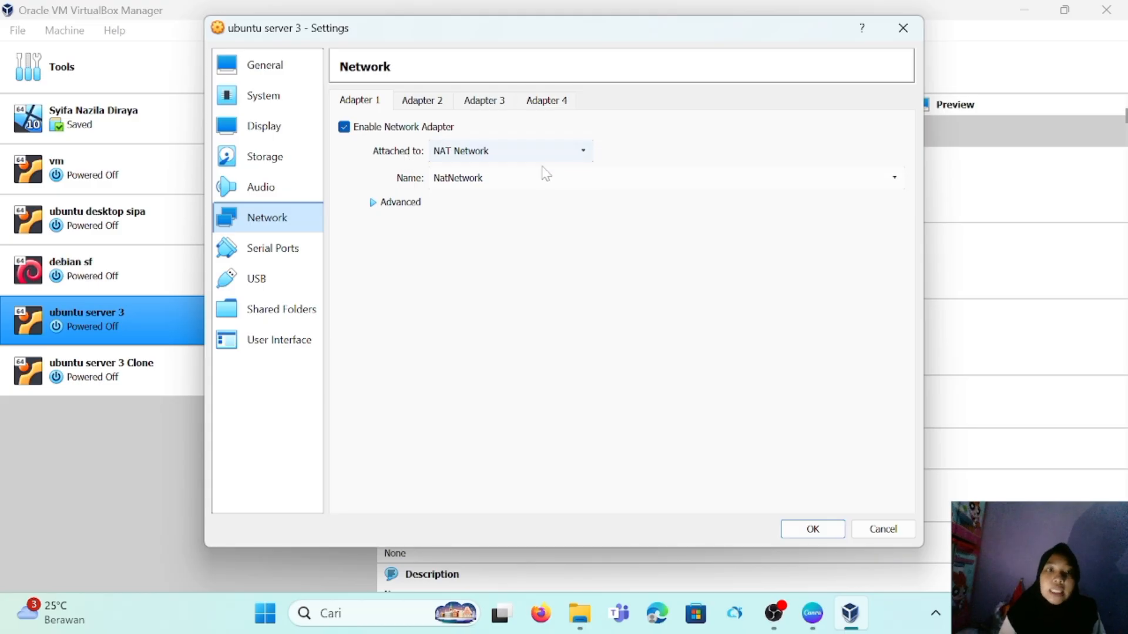
pyautogui.click(583, 151)
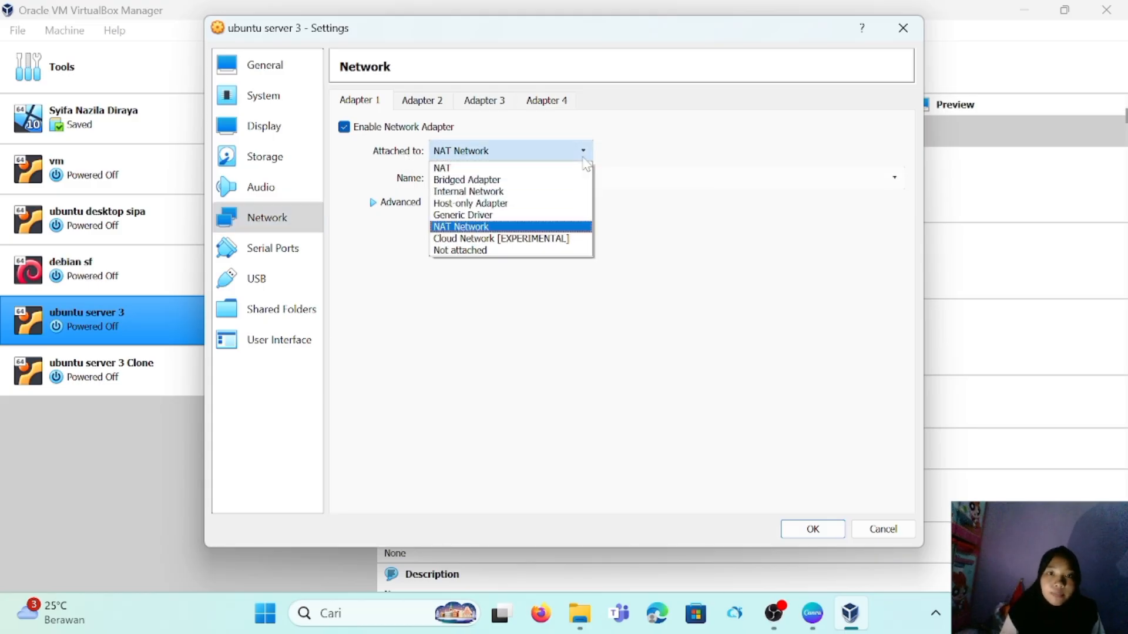
pyautogui.click(504, 229)
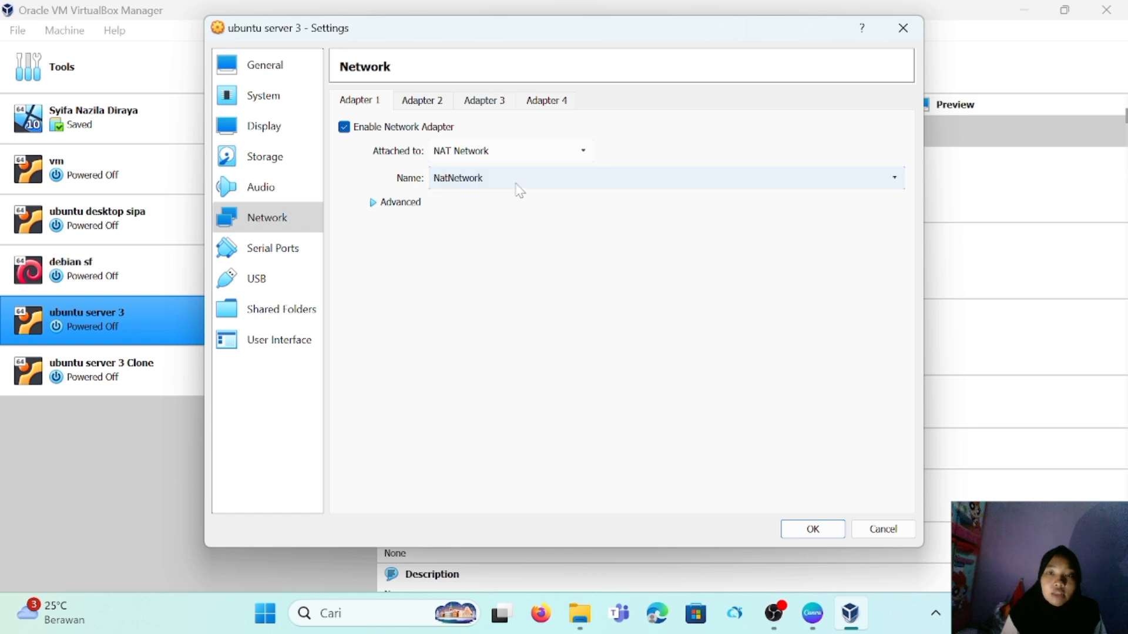
pyautogui.click(799, 531)
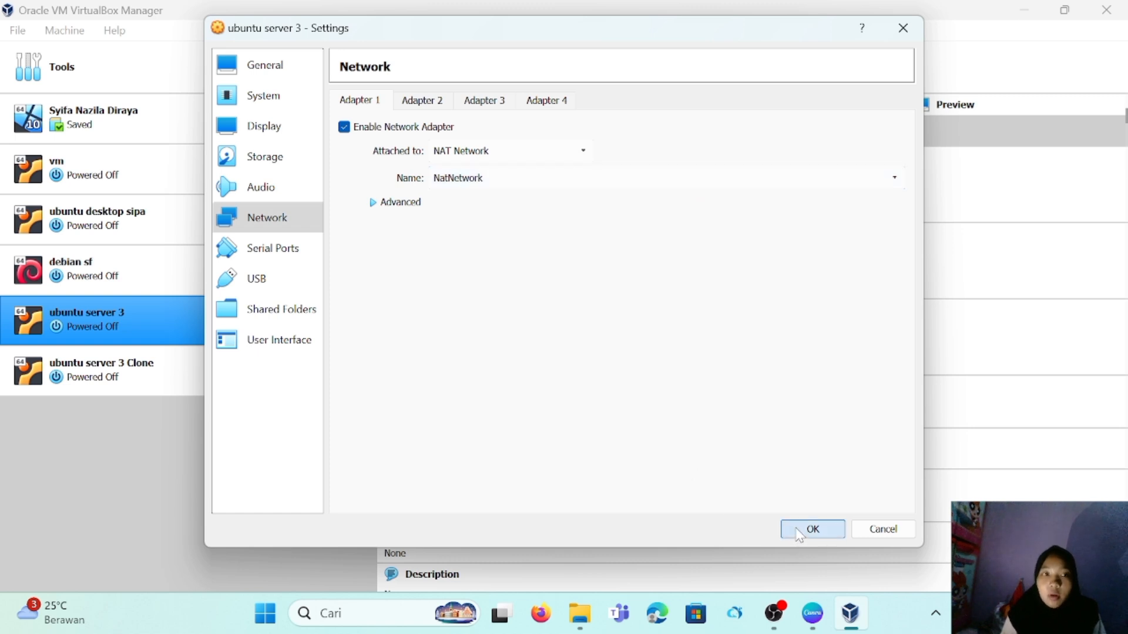
# Step: Review the configured NAT networks in Preferences without changing anything
pyautogui.click(21, 29)
pyautogui.click(33, 55)
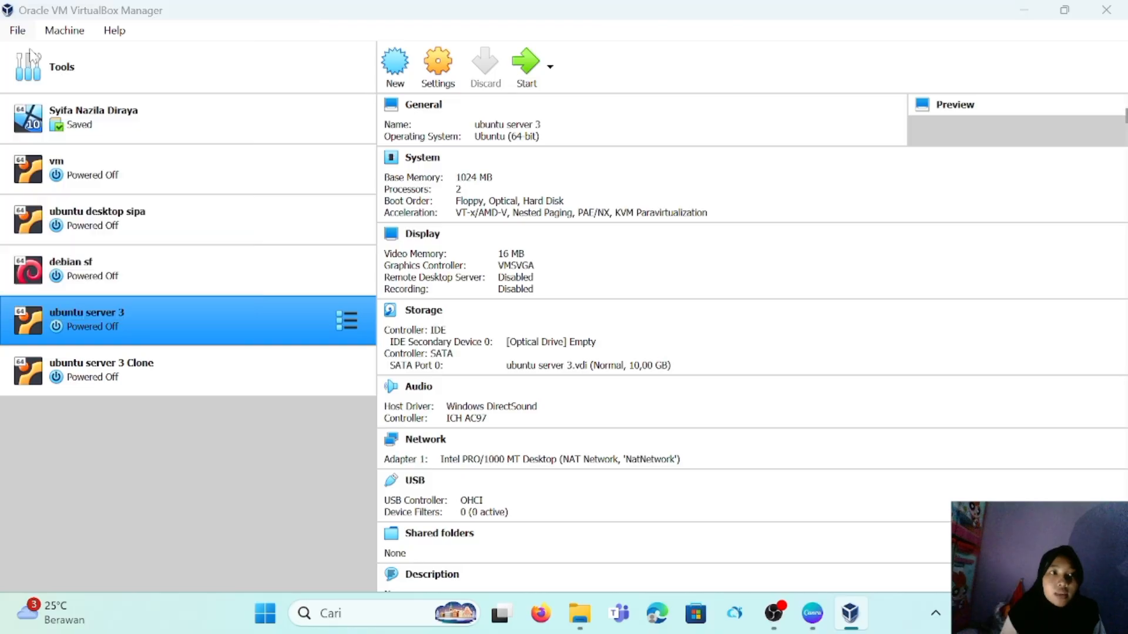
pyautogui.click(267, 216)
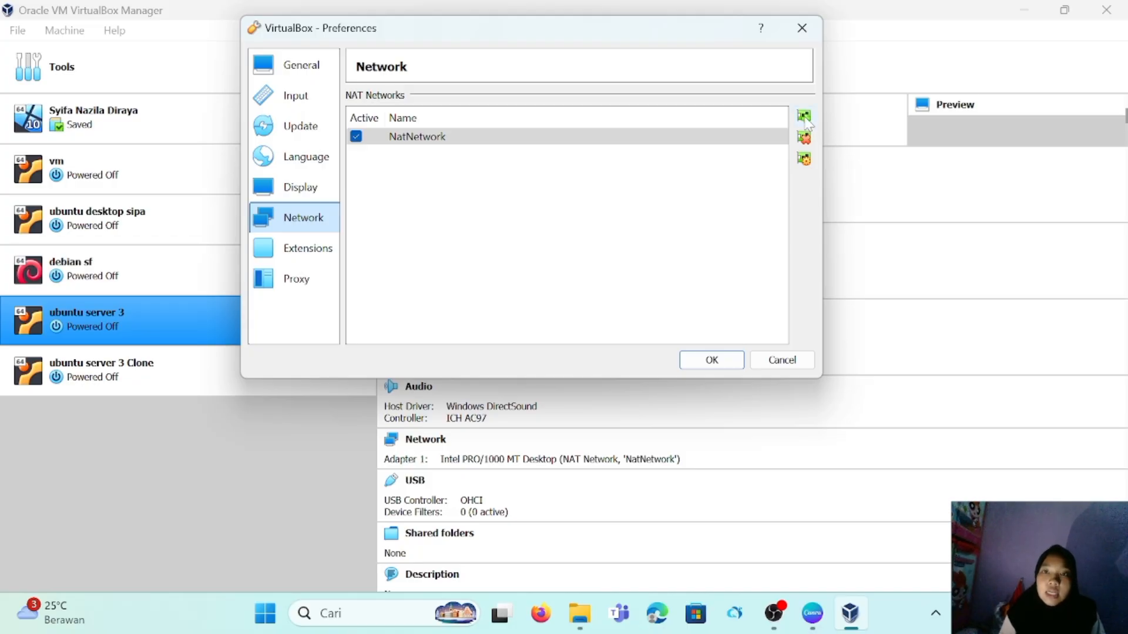
pyautogui.click(781, 360)
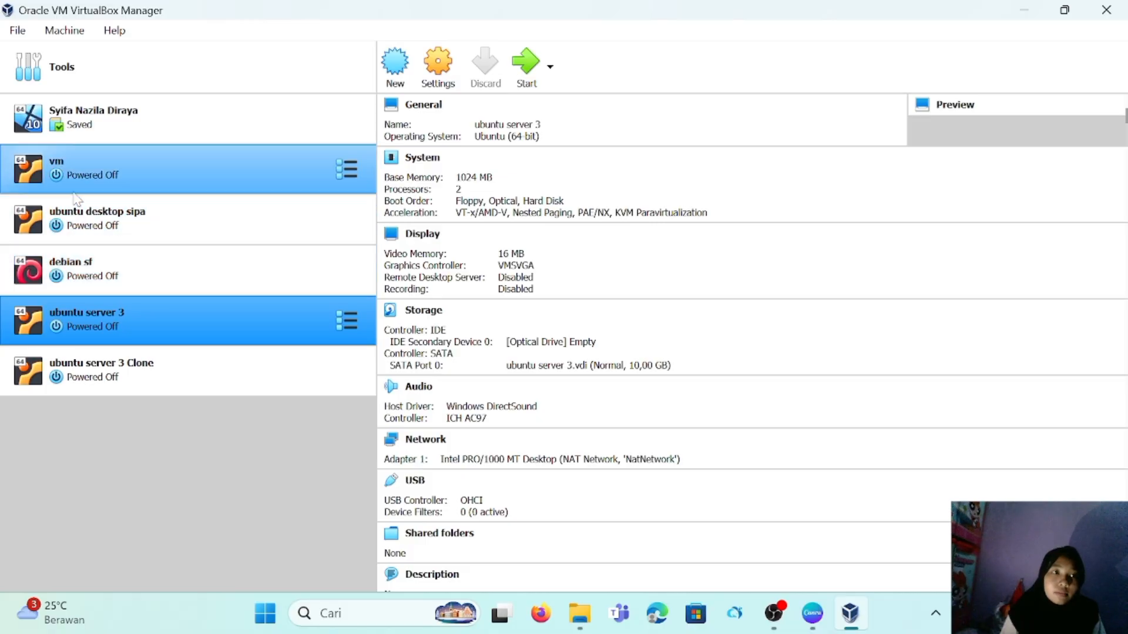
# Step: Check that the Clone's Adapter 1 is on NAT Network 'NatNetwork'
pyautogui.click(55, 371)
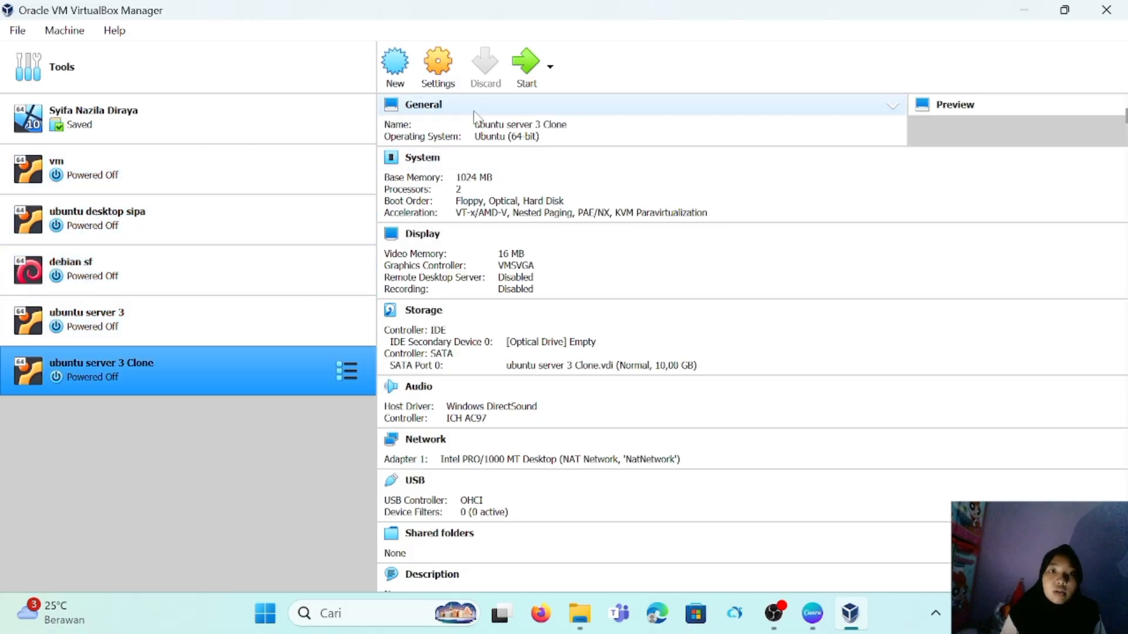
pyautogui.click(444, 79)
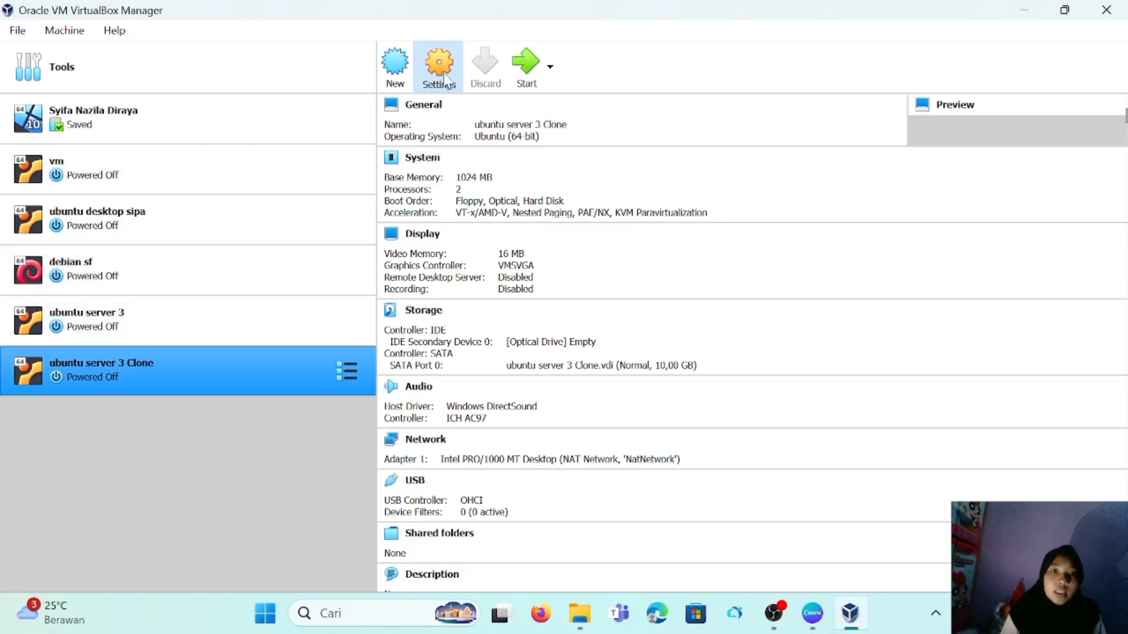
pyautogui.click(278, 233)
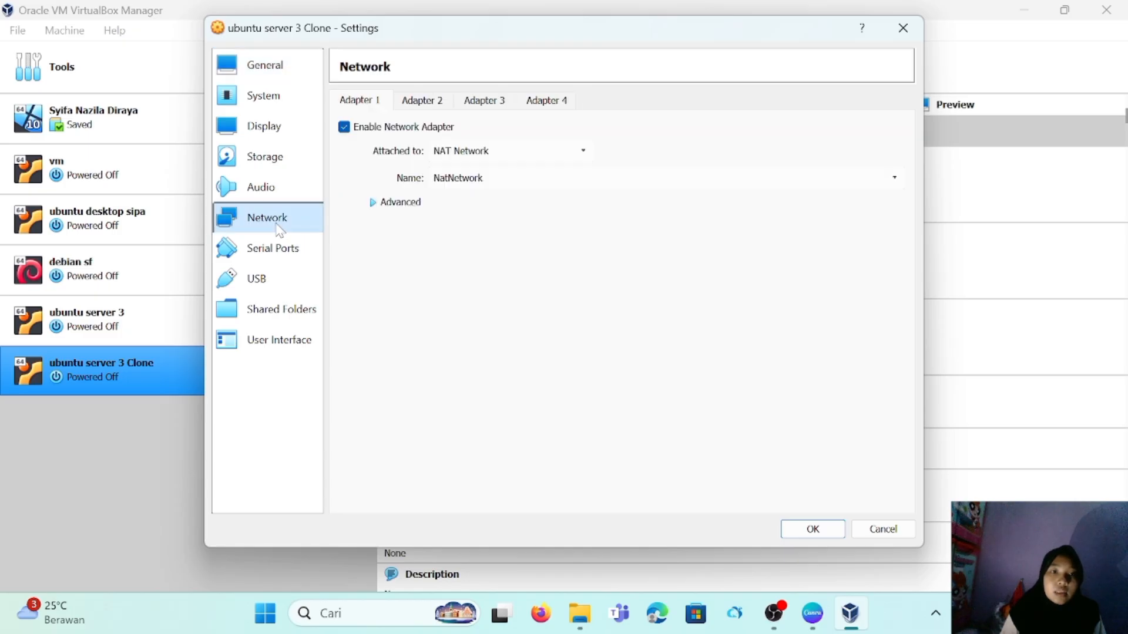
pyautogui.click(903, 28)
# Step: Start the ubuntu server 3 virtual machine, then select the Clone
pyautogui.click(370, 316)
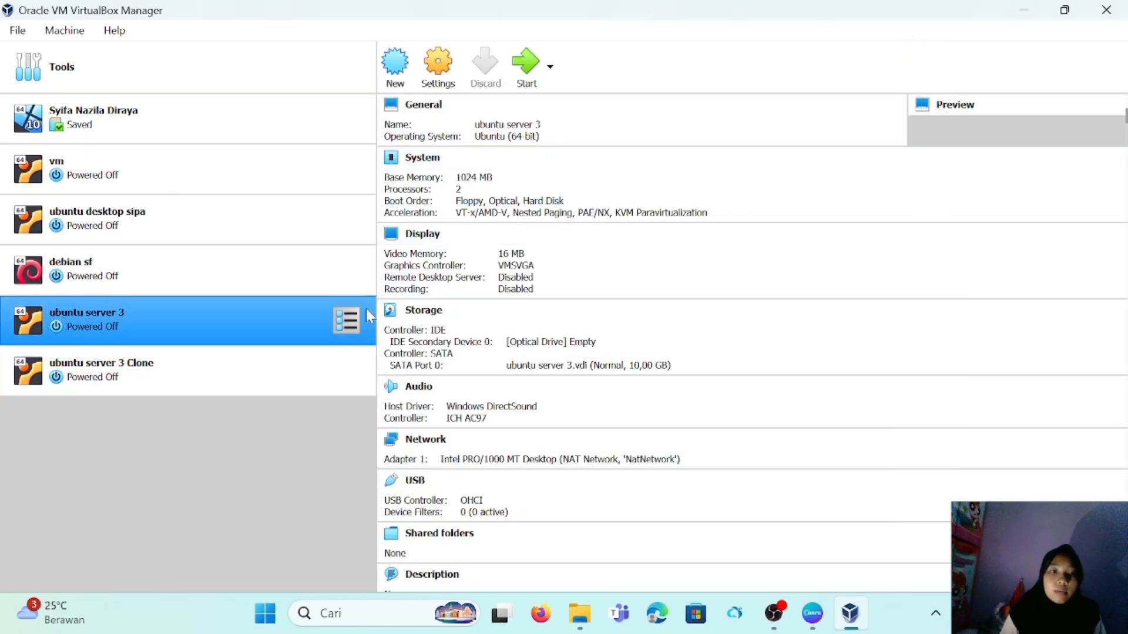
pyautogui.click(531, 71)
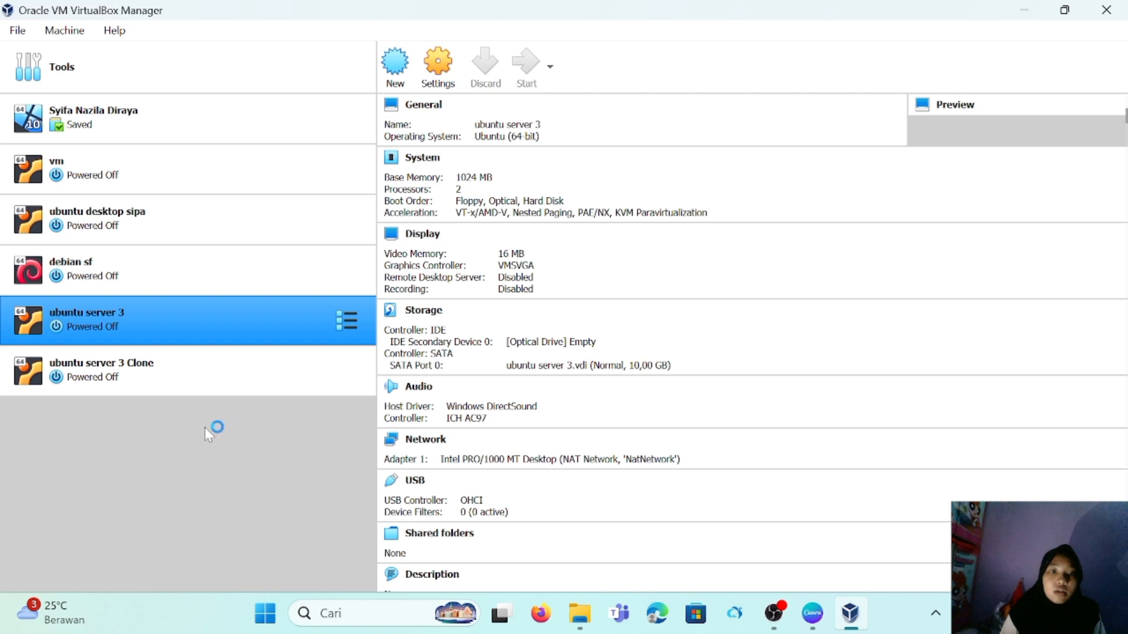
pyautogui.click(224, 383)
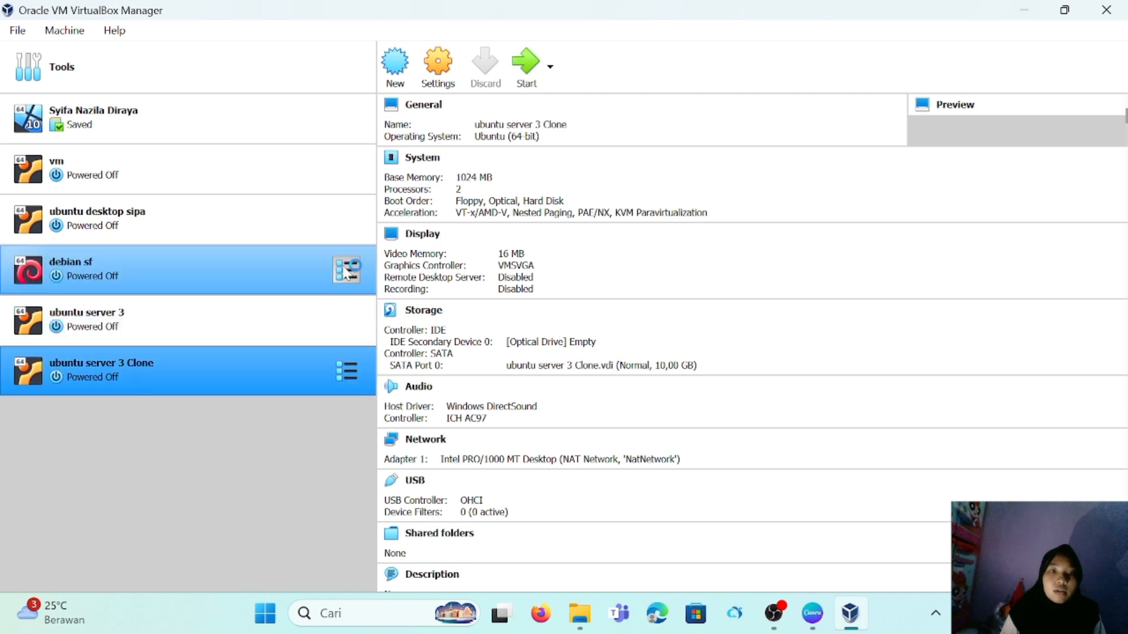
# Step: Start the Clone and enter the login username at its prompt
pyautogui.click(529, 63)
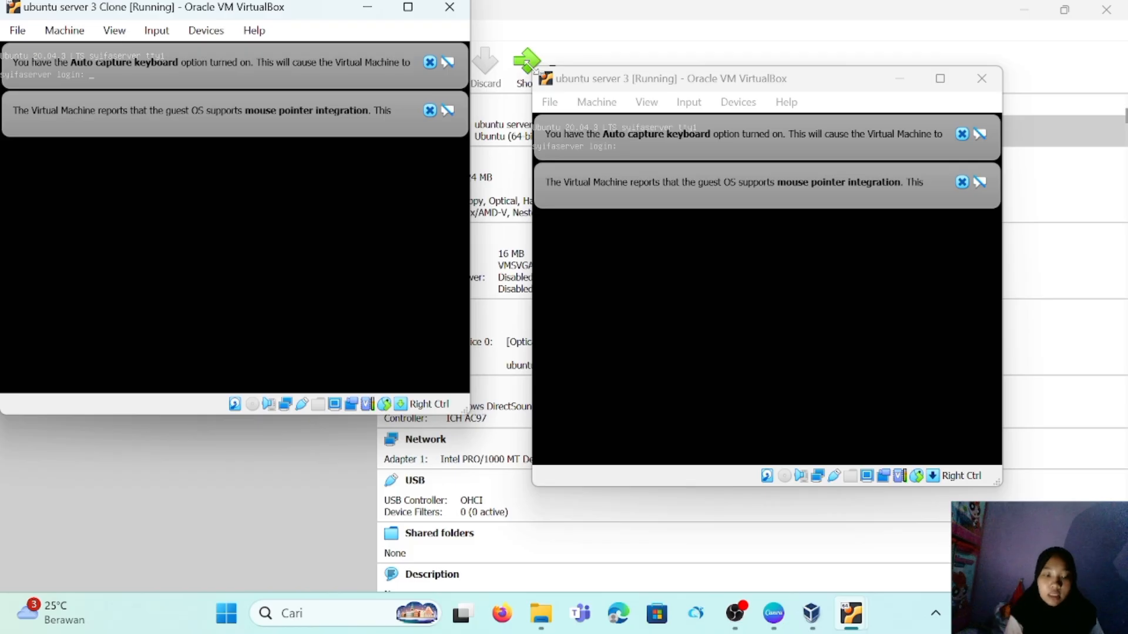
pyautogui.write('s')
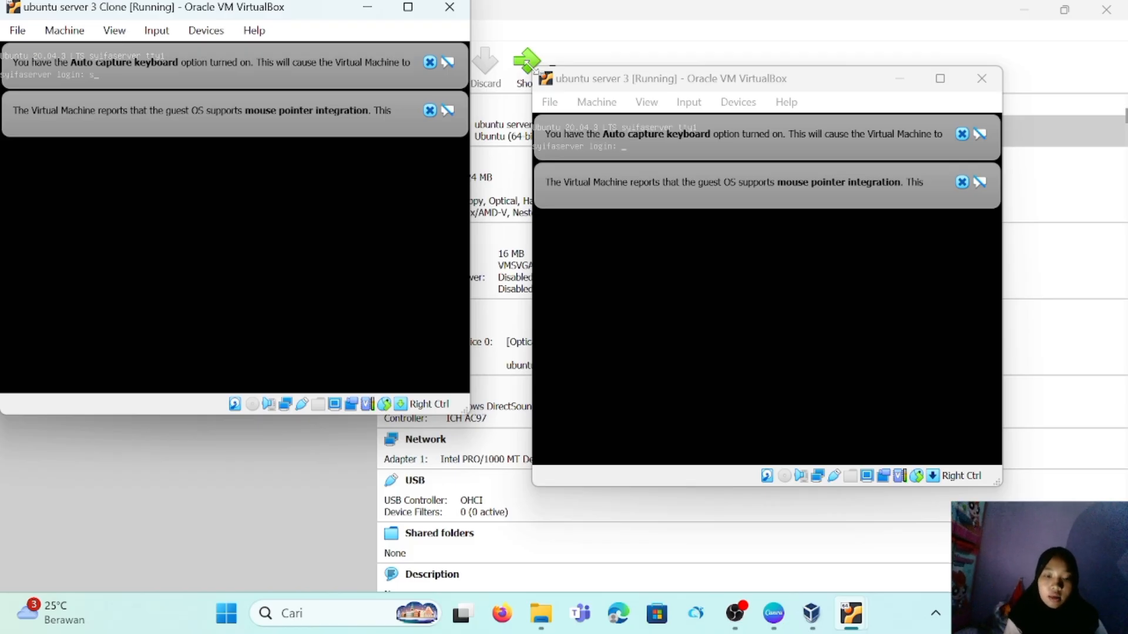
pyautogui.write('yifana')
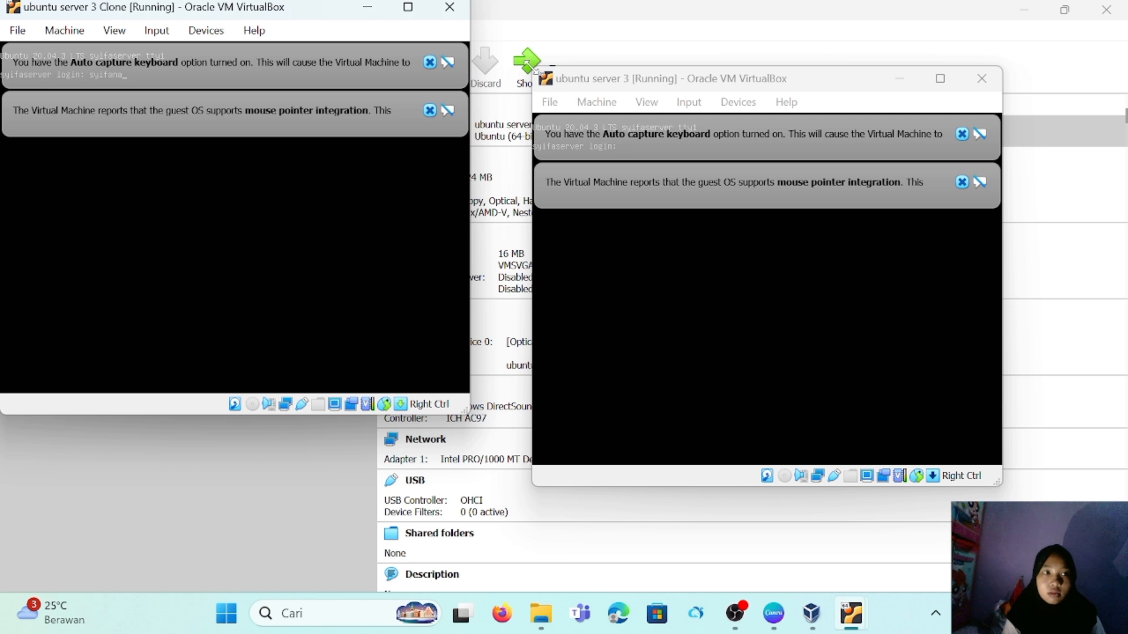
pyautogui.write('zila')
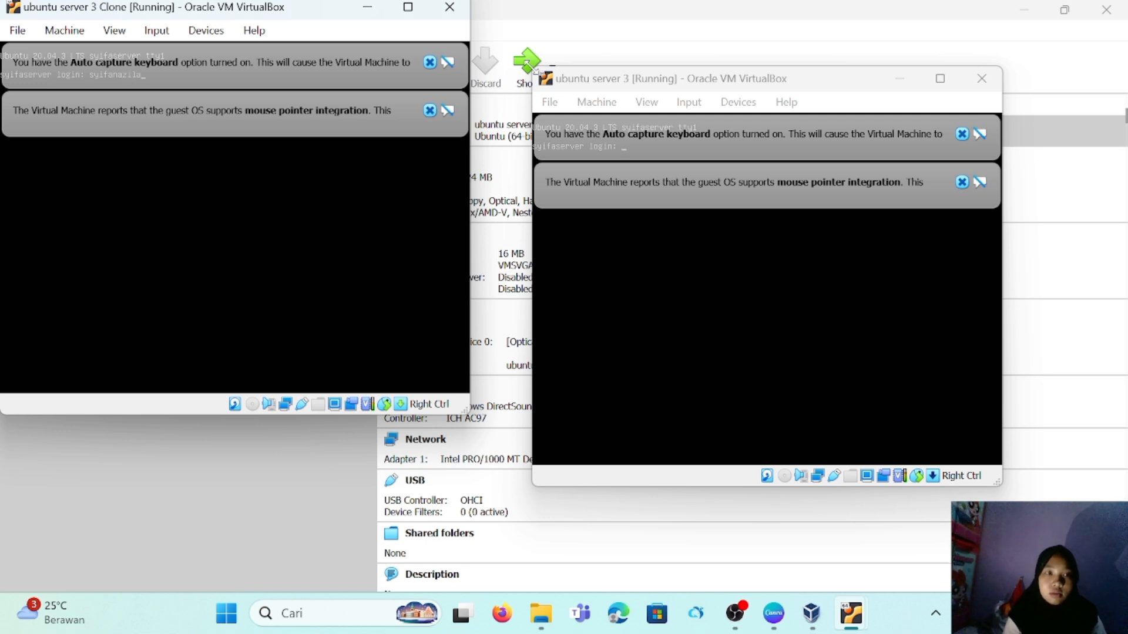
pyautogui.press('Return')
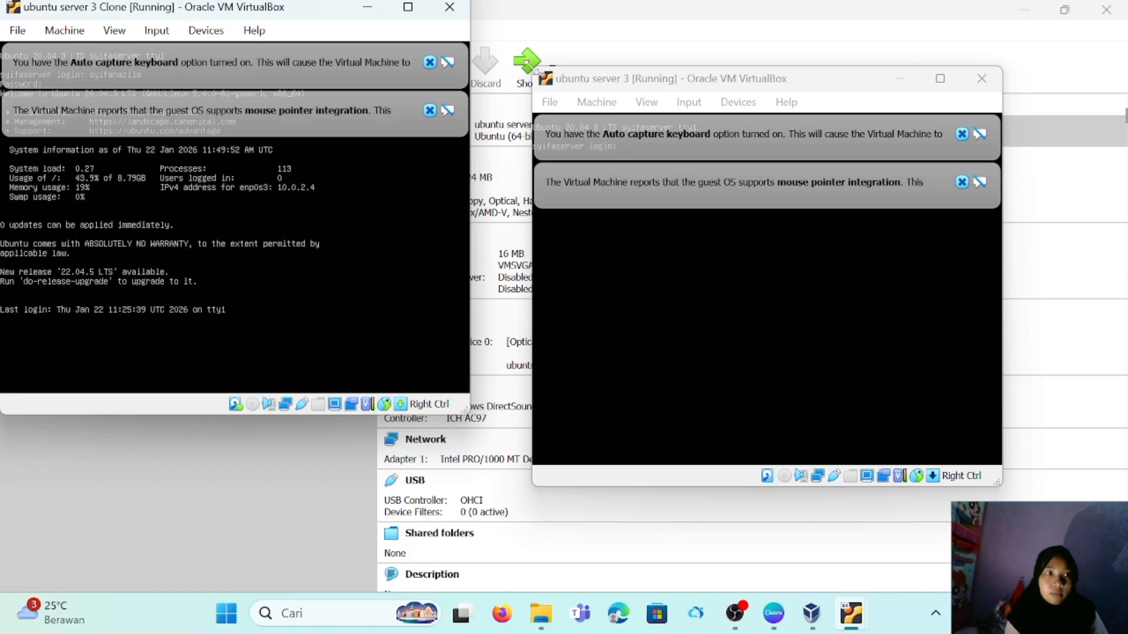
# Step: Log in to ubuntu server 3 with the username and password
pyautogui.click(668, 187)
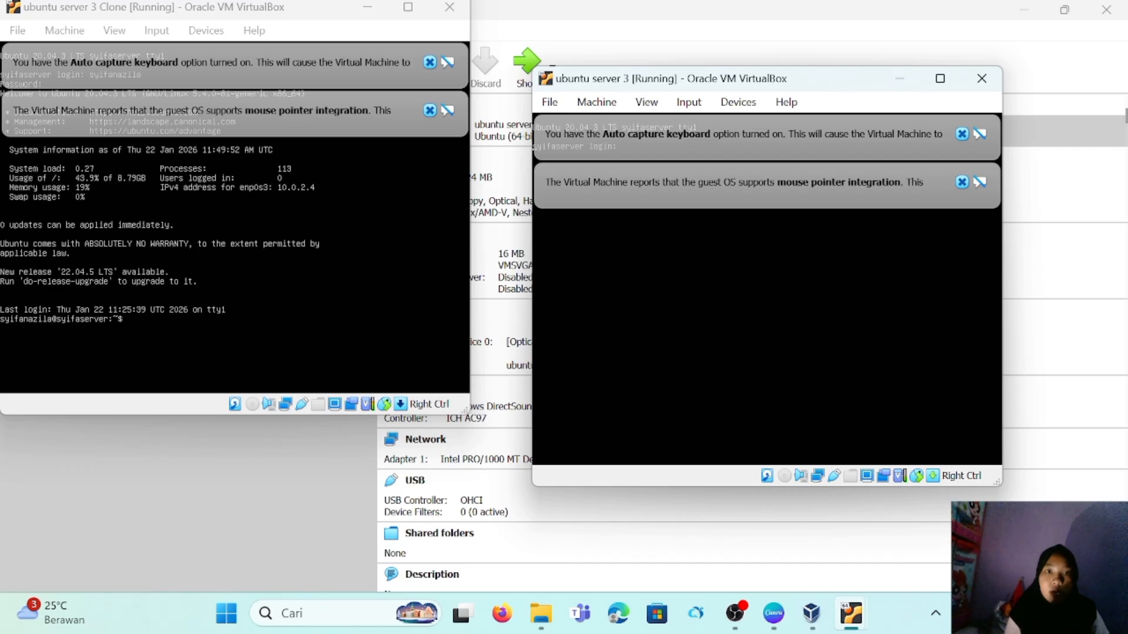
pyautogui.press('Return')
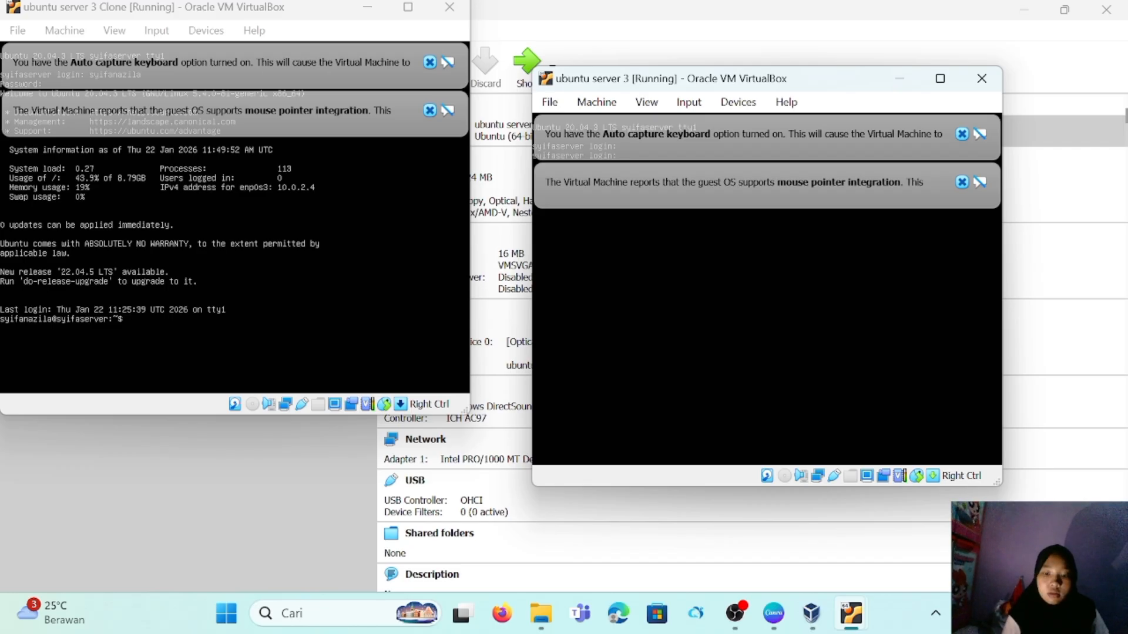
pyautogui.write('syifa')
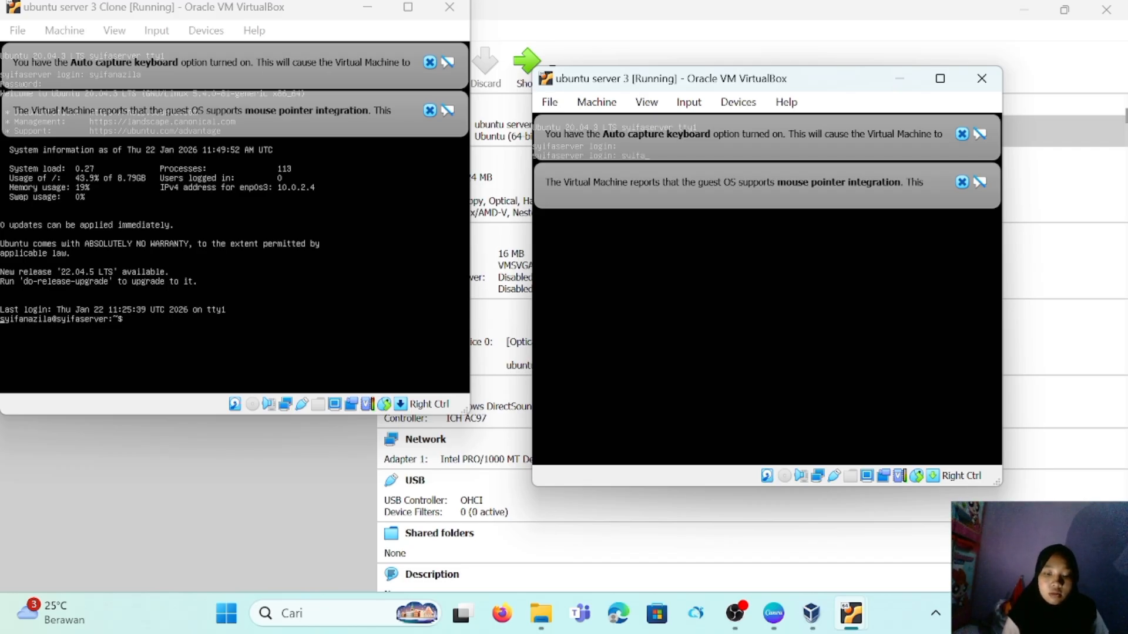
pyautogui.write('nazila')
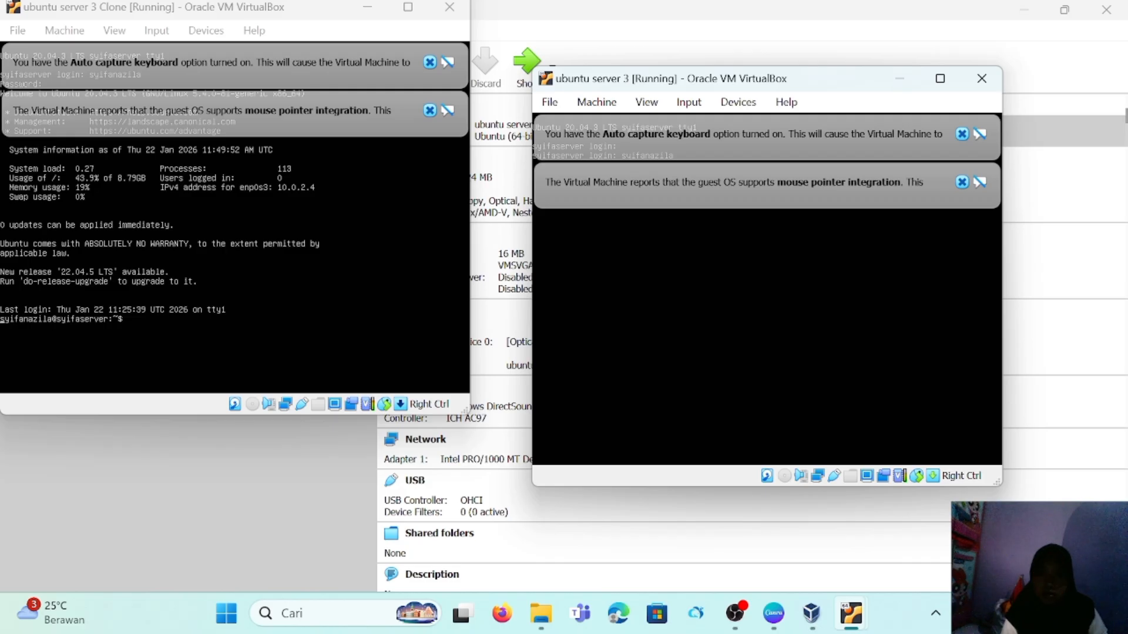
pyautogui.press('Return')
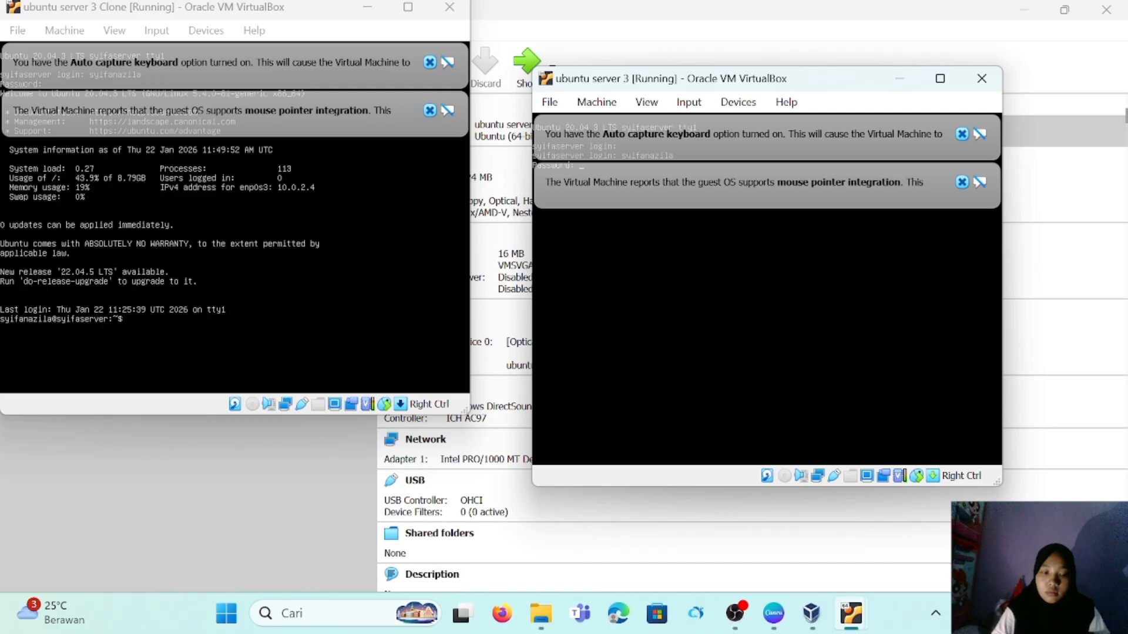
pyautogui.press('Return')
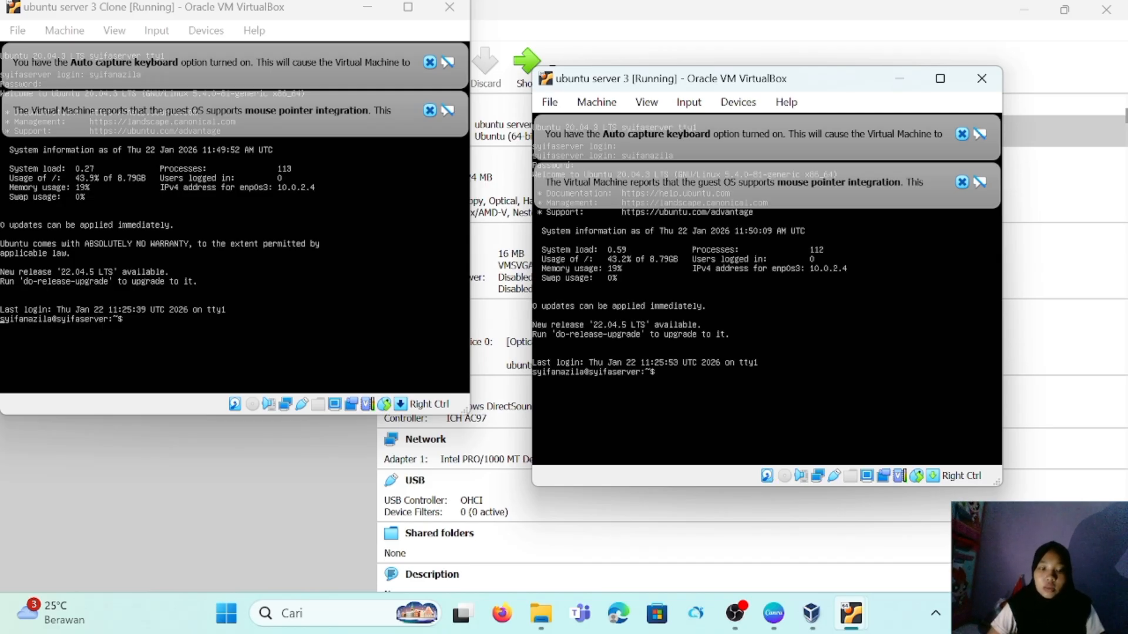
# Step: Run ip address on both servers, showing ubuntu server 3 at 10.0.2.4
pyautogui.write('ip a')
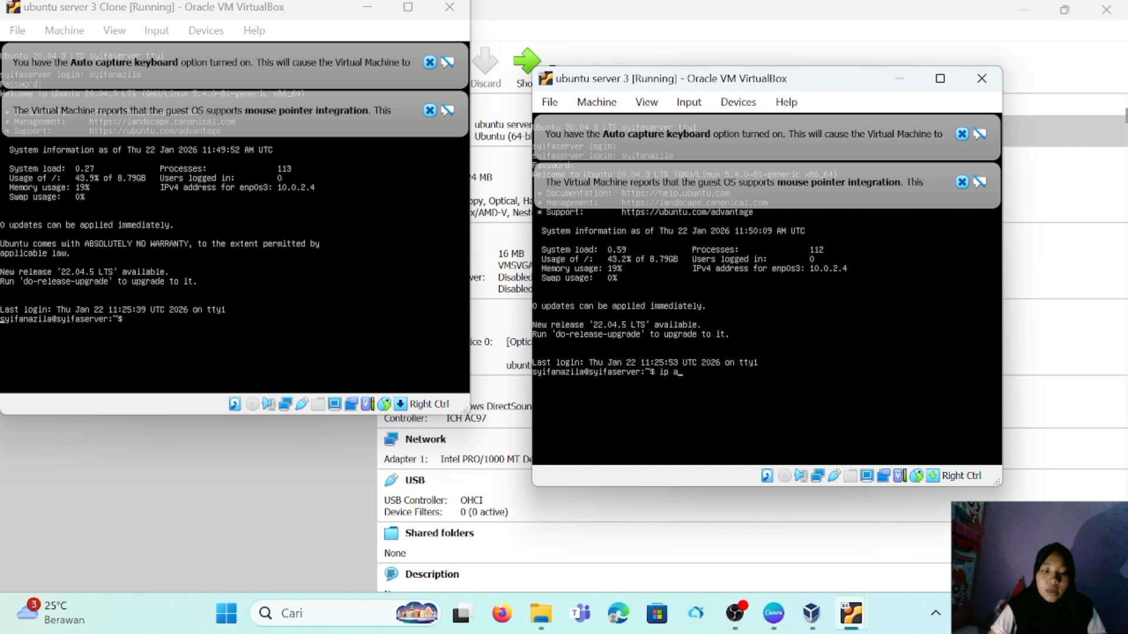
pyautogui.write('ddresss')
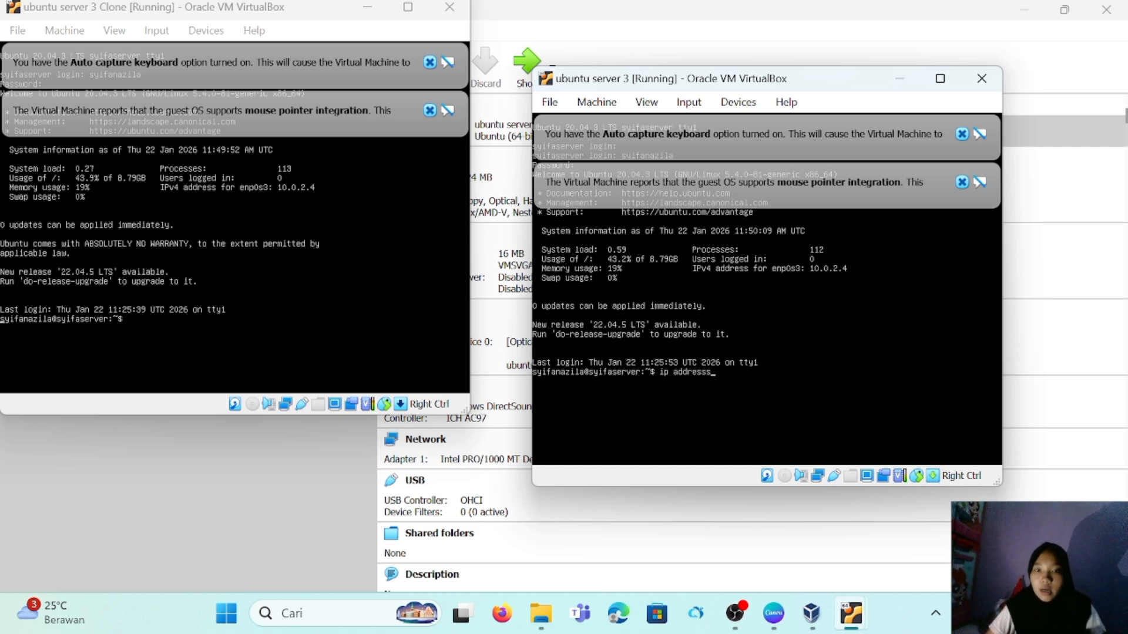
pyautogui.press('BackSpace')
pyautogui.press('Return')
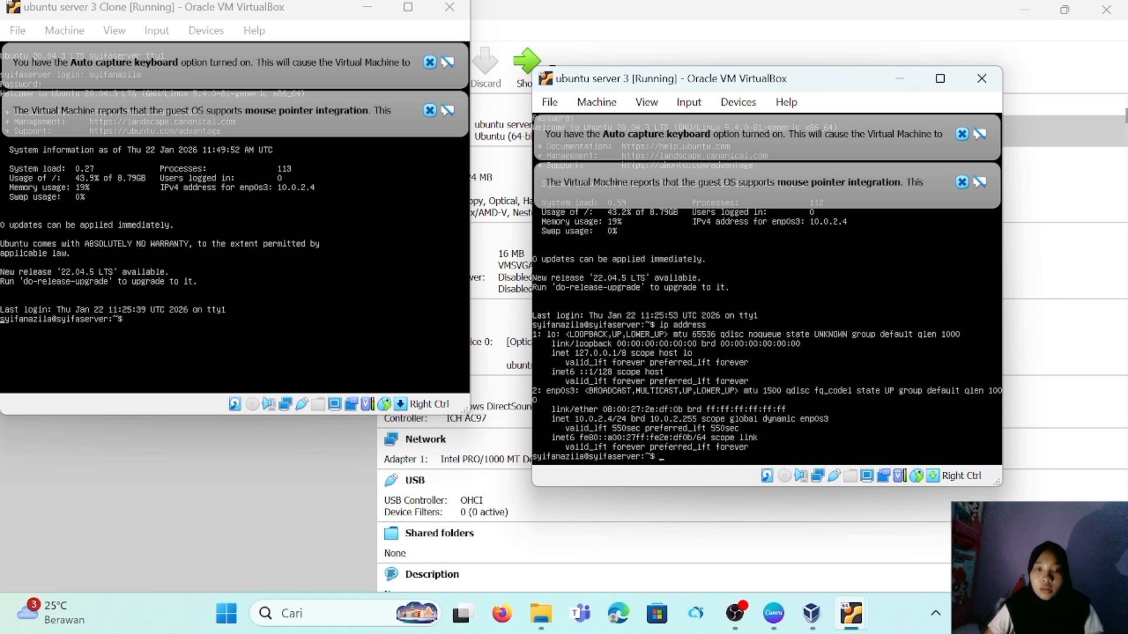
pyautogui.click(235, 282)
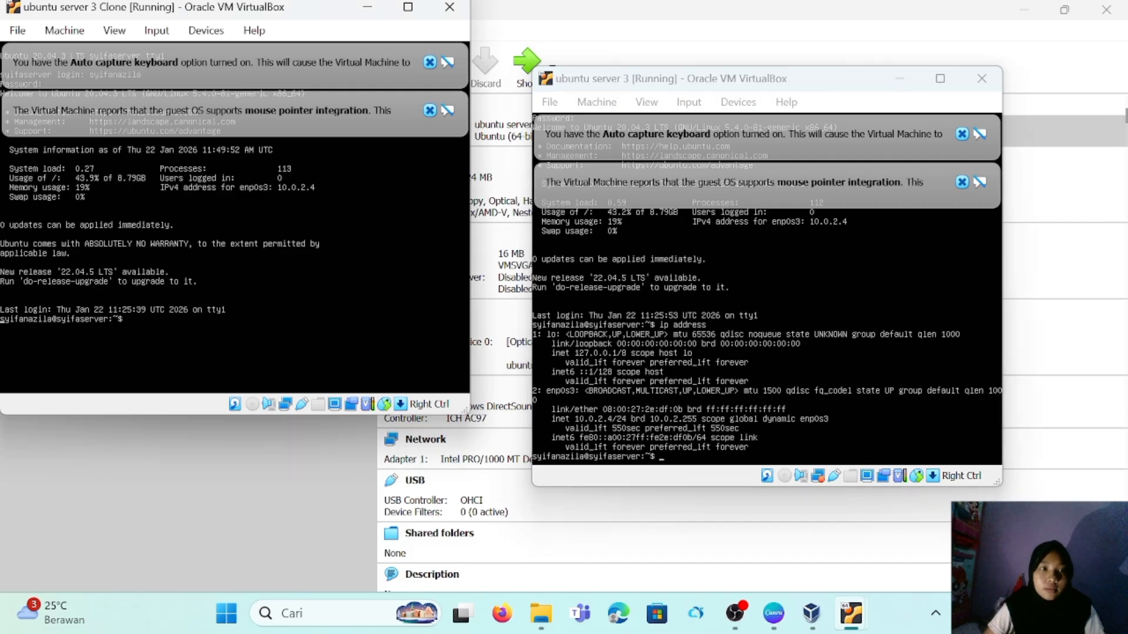
pyautogui.press('Return')
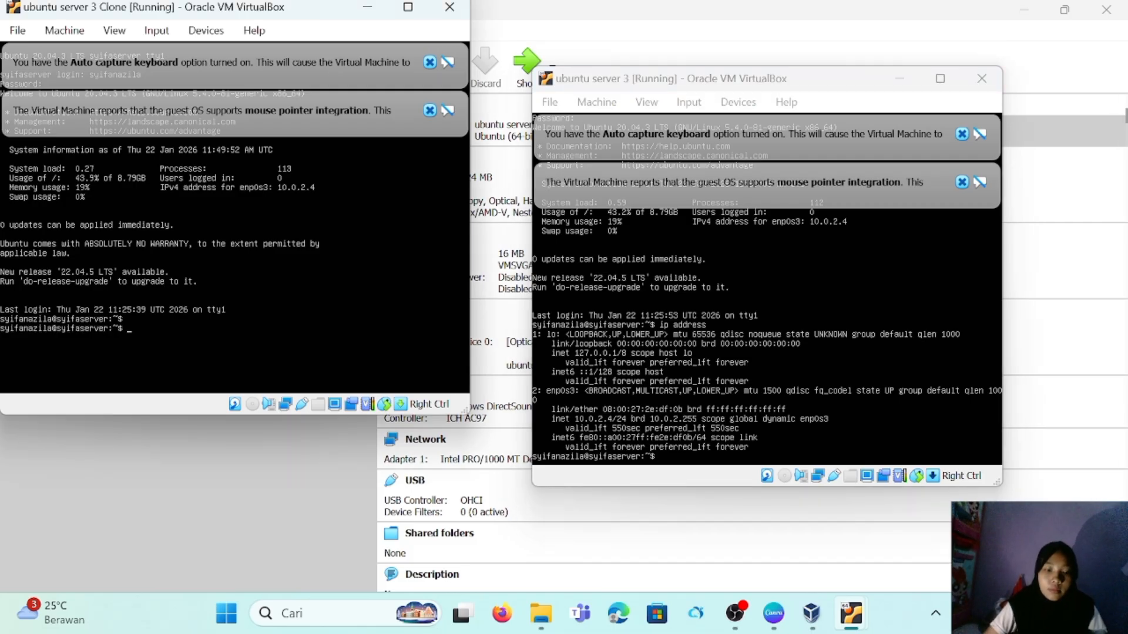
pyautogui.write('ip')
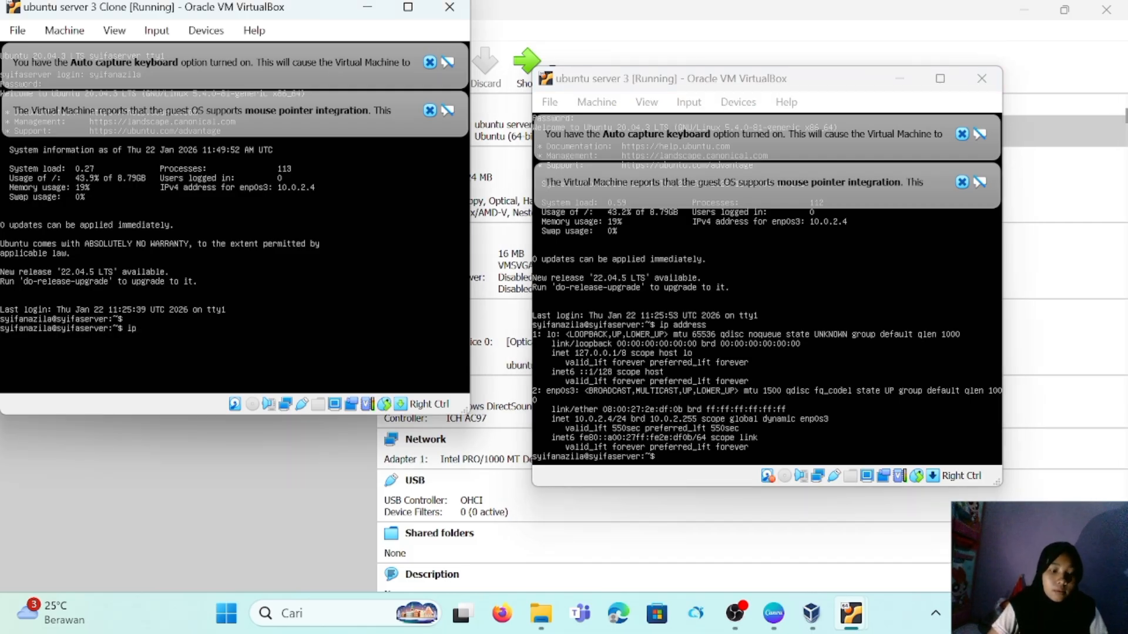
pyautogui.write(' address')
pyautogui.press('Return')
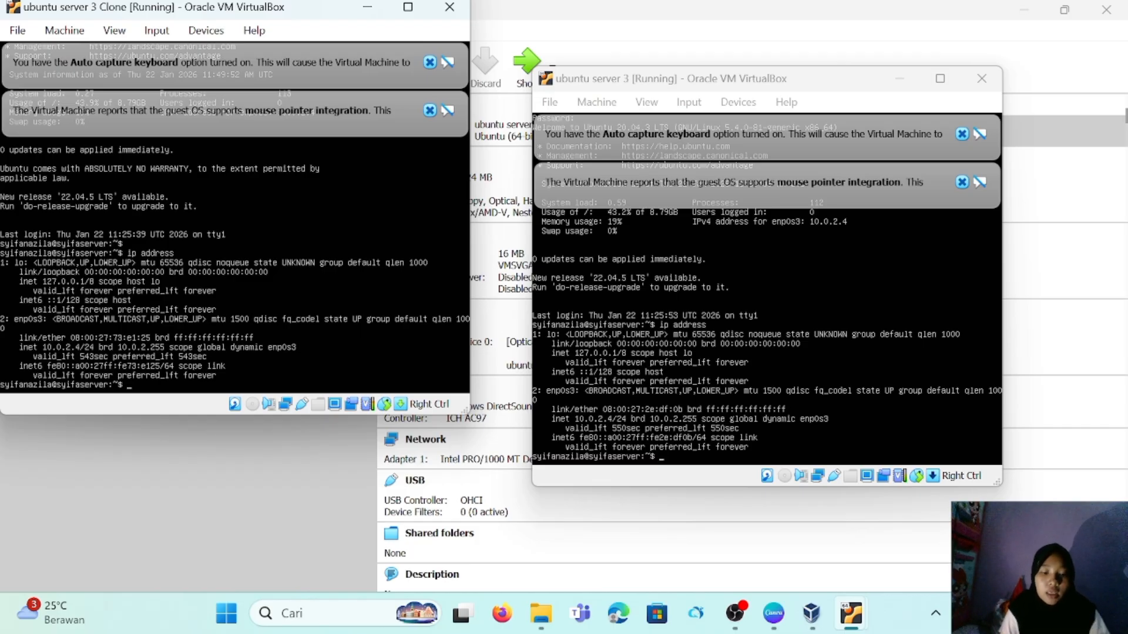
# Step: Release and renew the Clone's DHCP lease on enp0s3 with dhclient, obtaining 10.0.2.6
pyautogui.write('sudo')
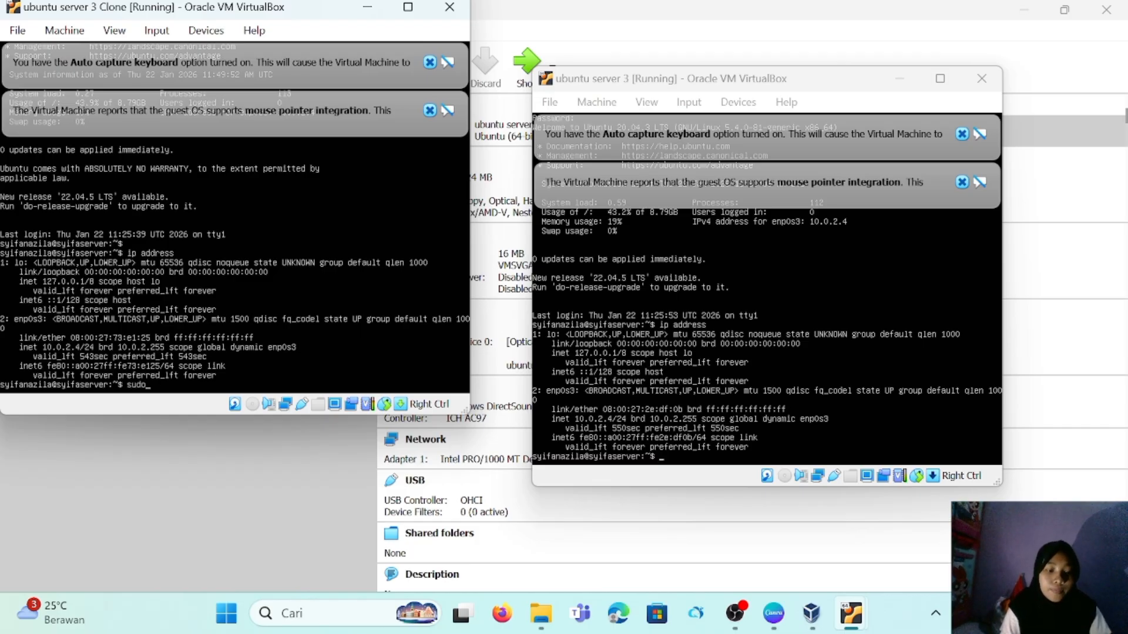
pyautogui.write(' dh')
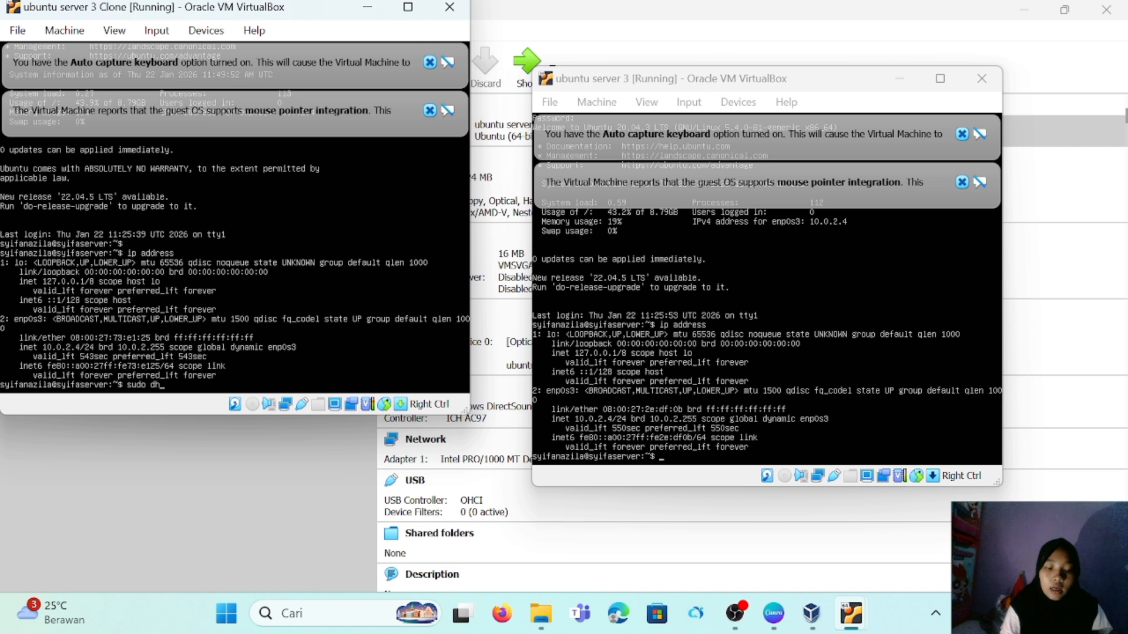
pyautogui.write('client')
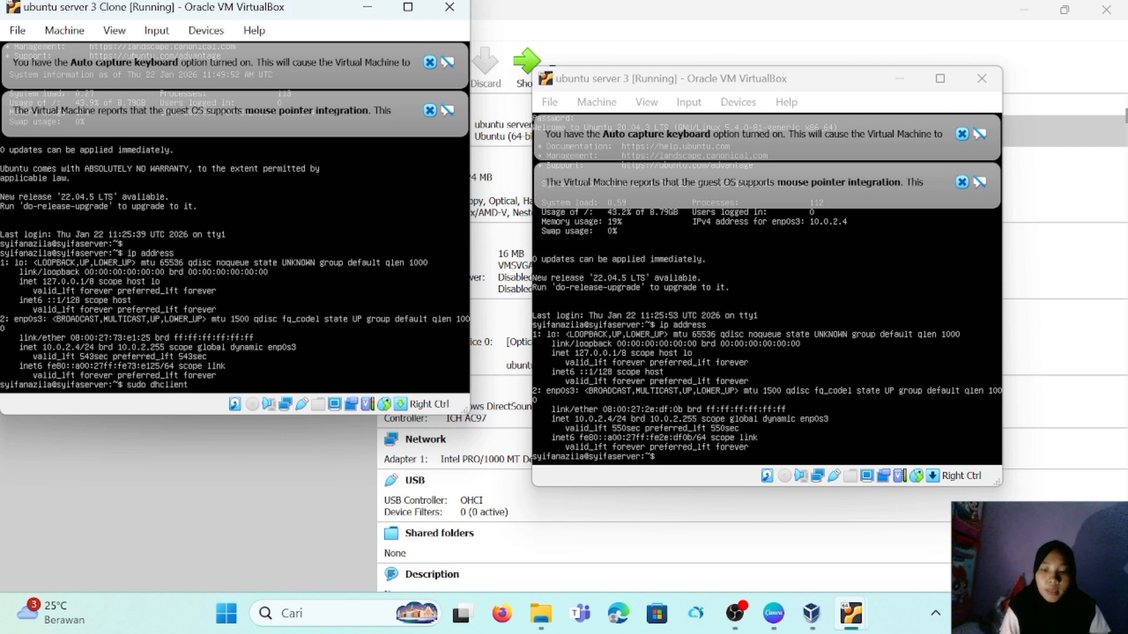
pyautogui.write(' -r')
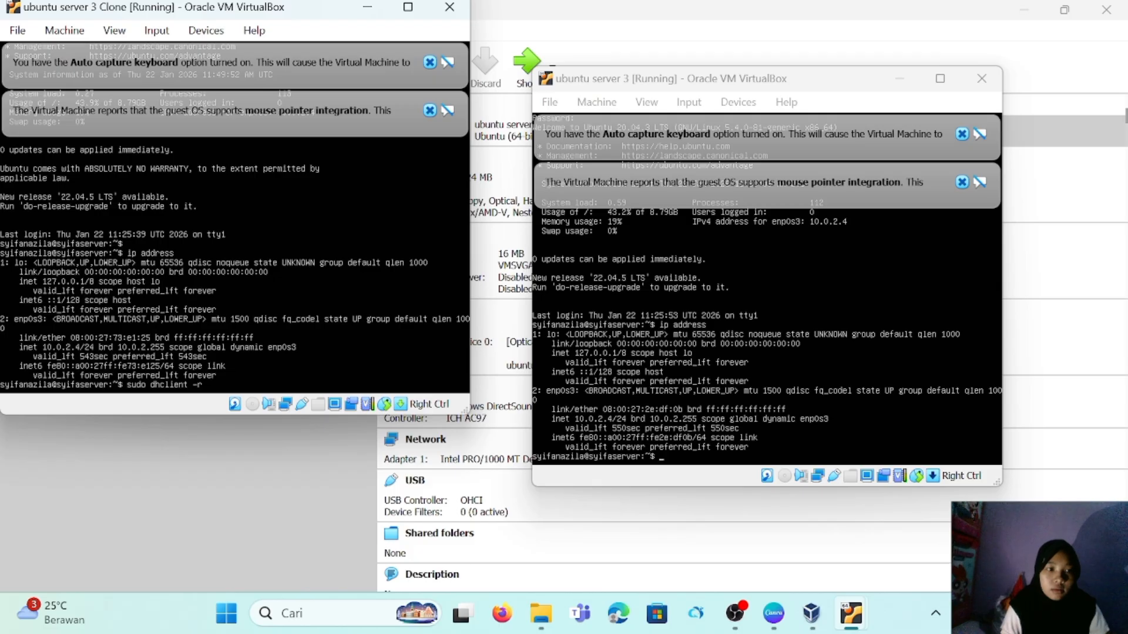
pyautogui.write(' enp')
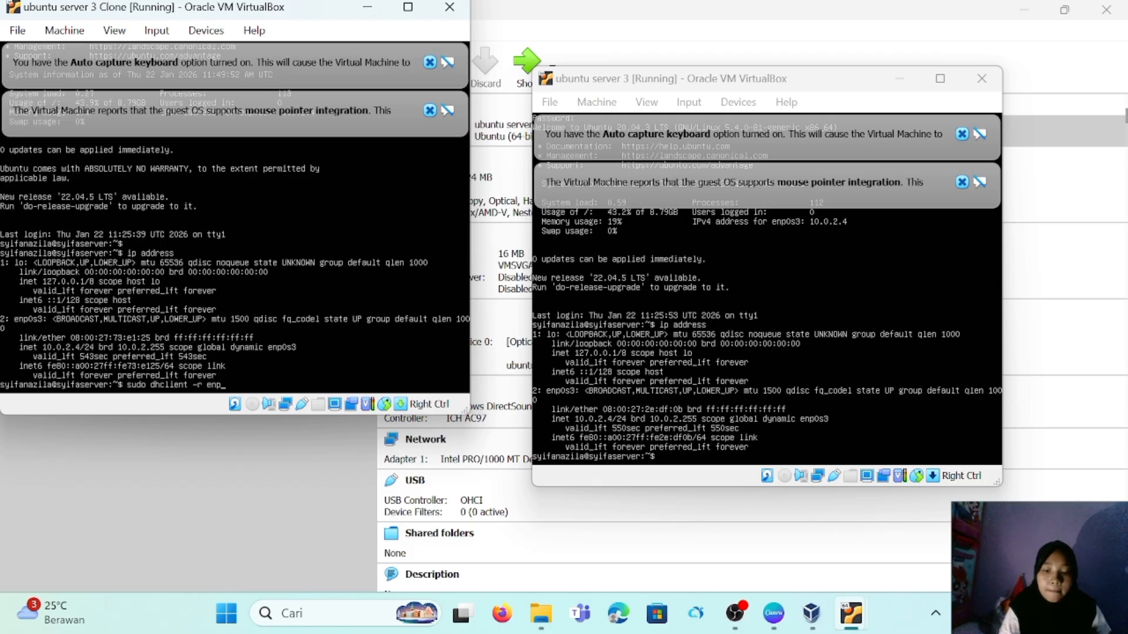
pyautogui.write('0s')
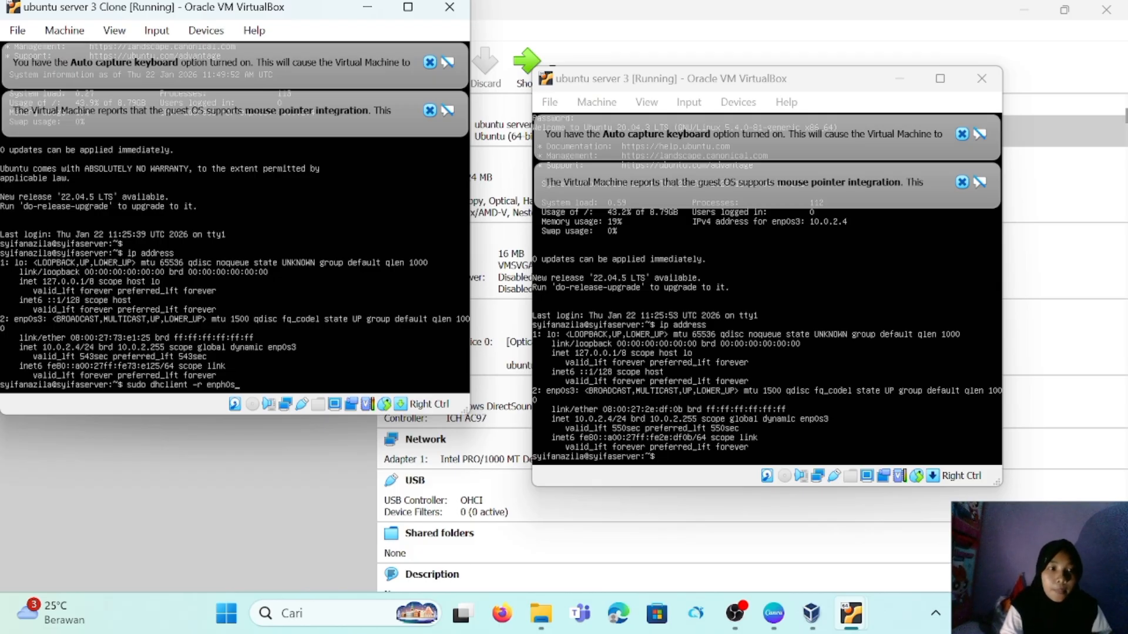
pyautogui.write('3')
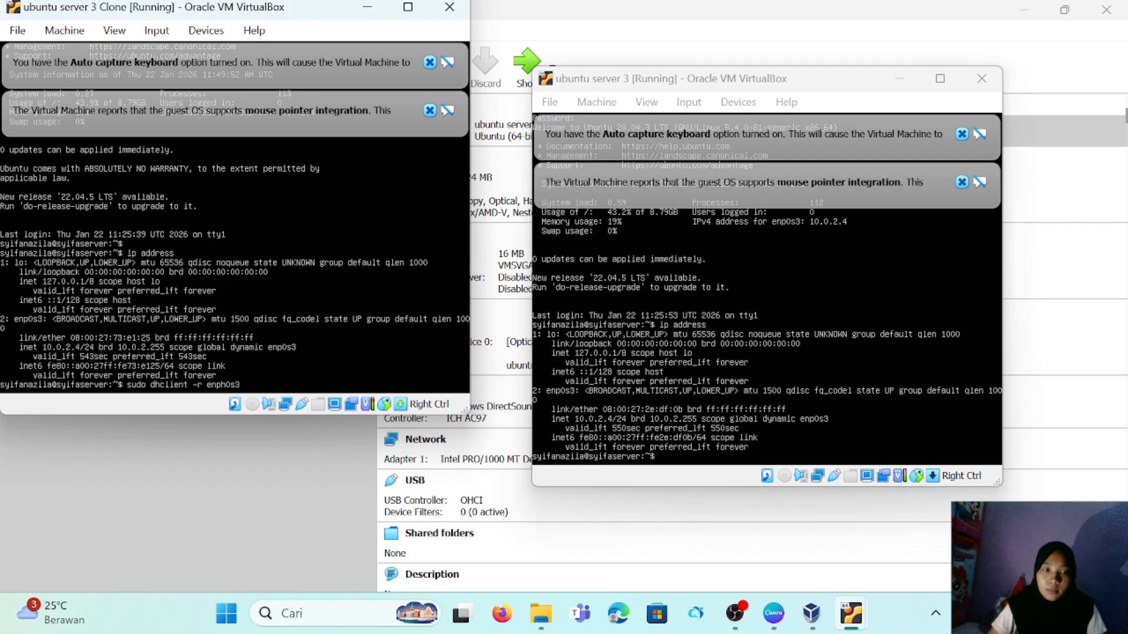
pyautogui.press('BackSpace')
pyautogui.press('BackSpace')
pyautogui.press('BackSpace')
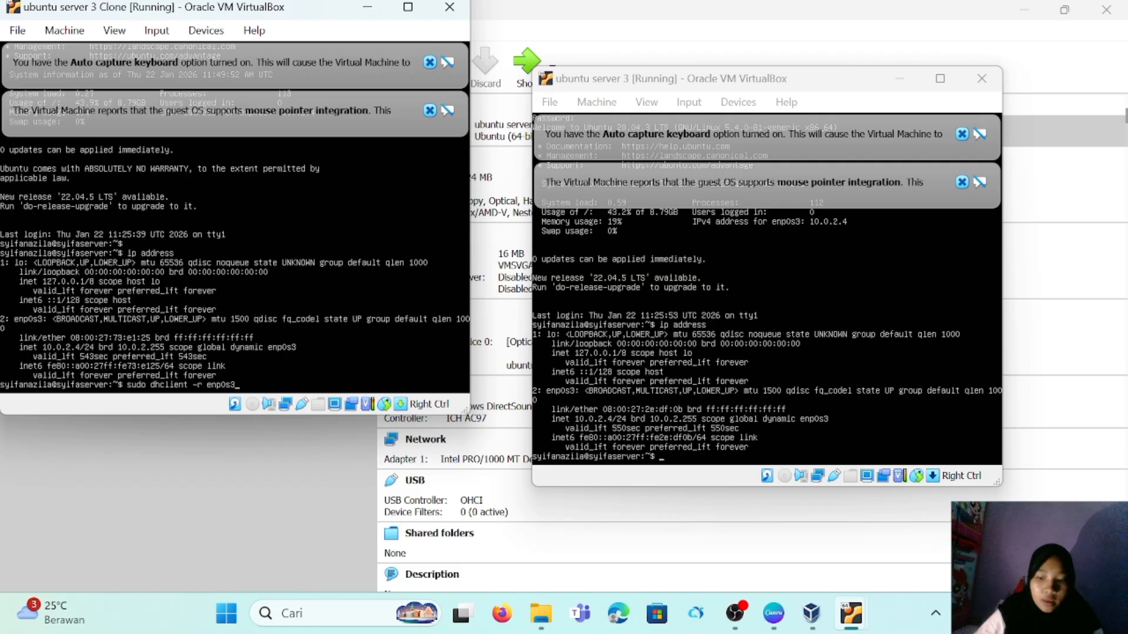
pyautogui.press('Return')
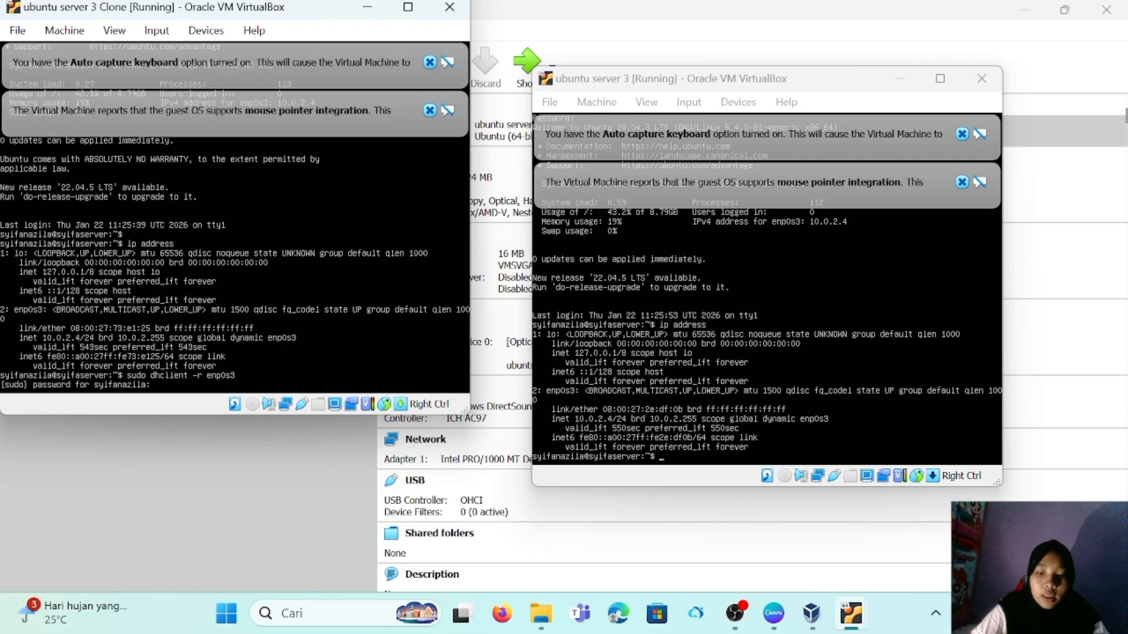
pyautogui.press('Return')
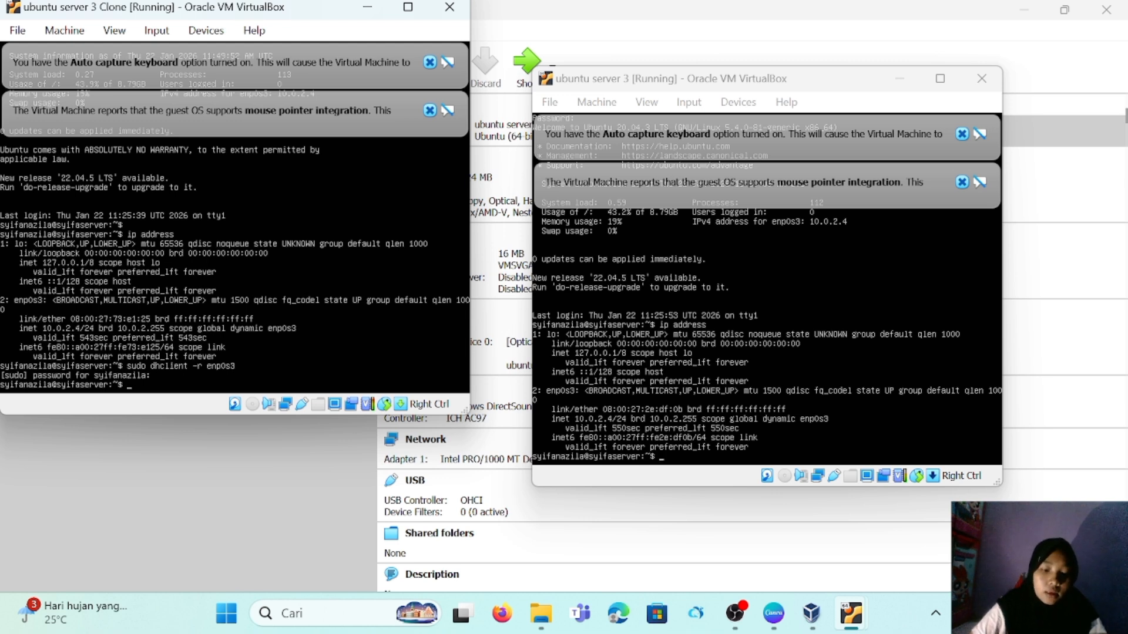
pyautogui.write('sudo d')
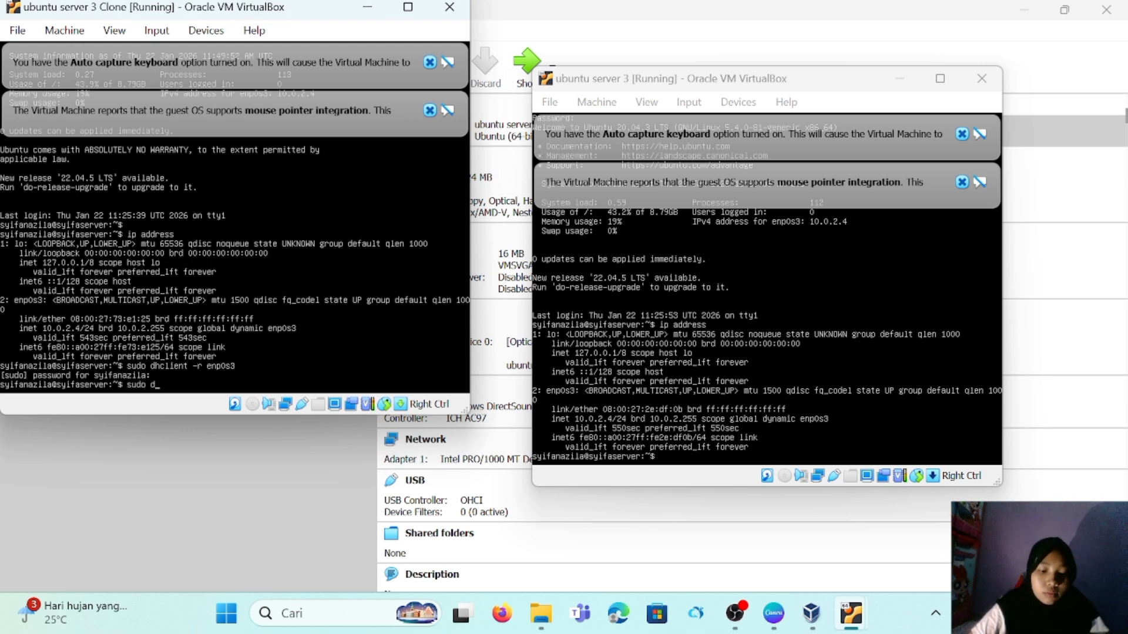
pyautogui.write('hclien')
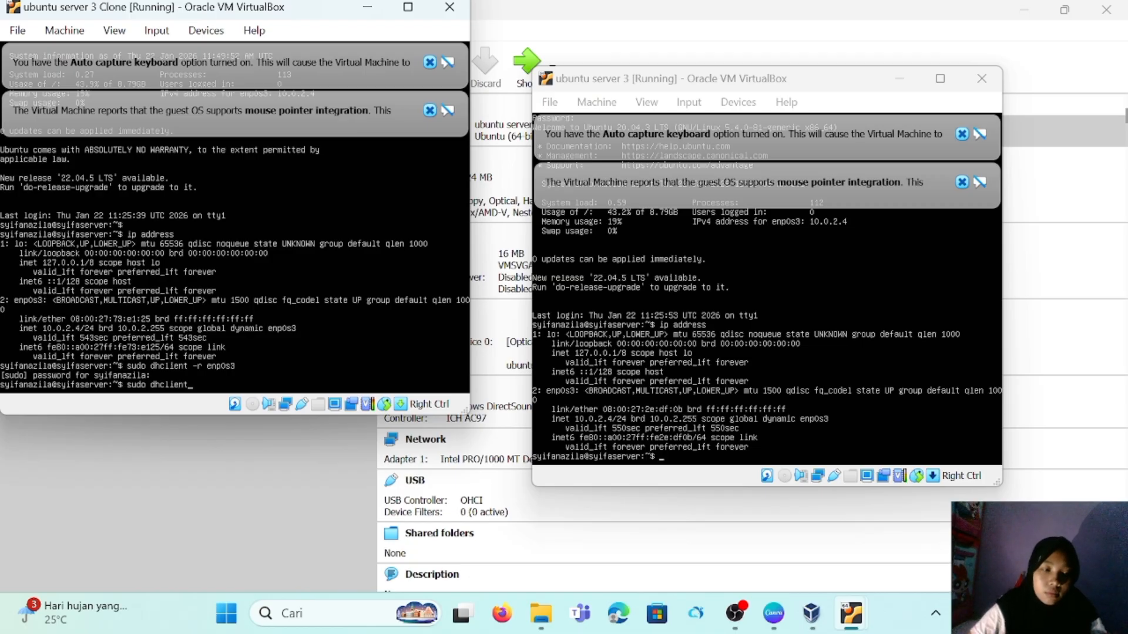
pyautogui.write('t e')
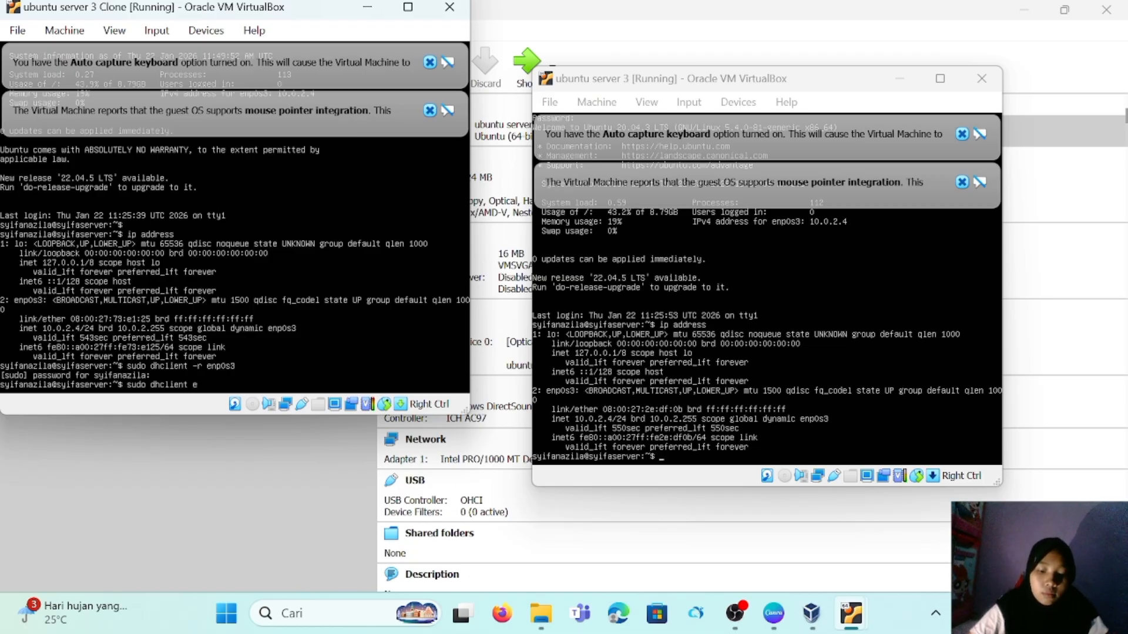
pyautogui.write('np0s3')
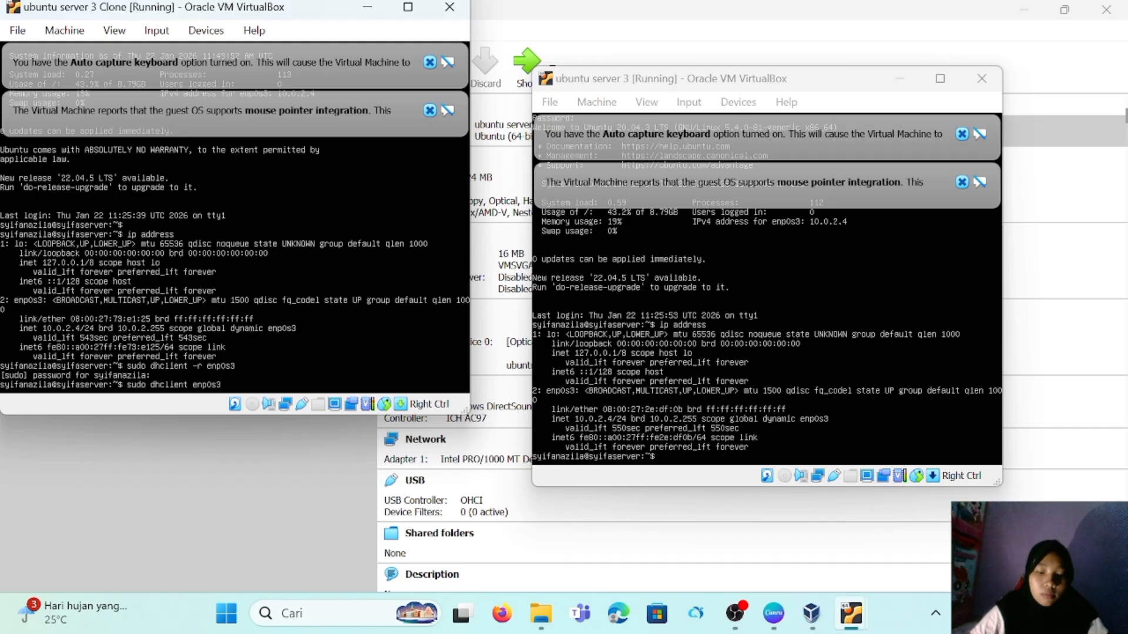
pyautogui.press('Return')
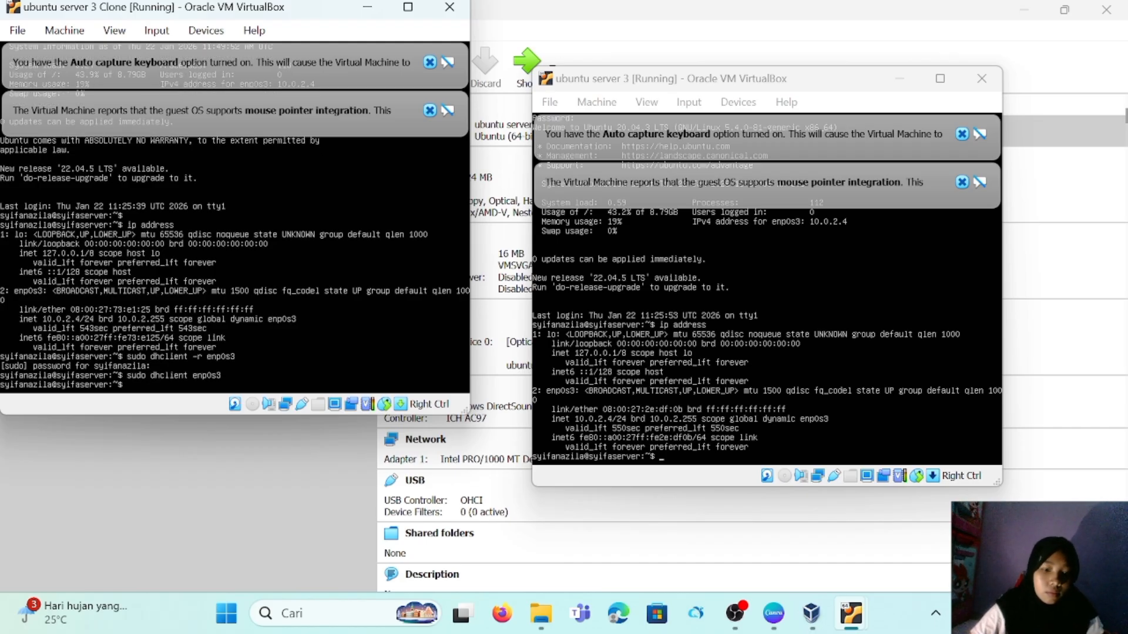
pyautogui.write('ip address')
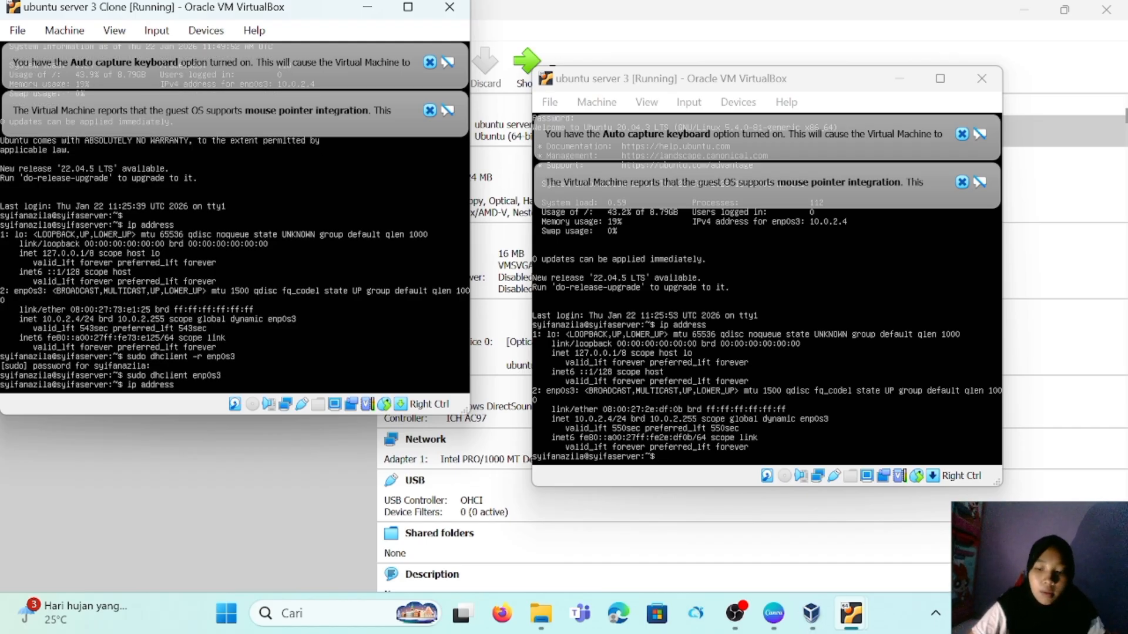
pyautogui.press('Return')
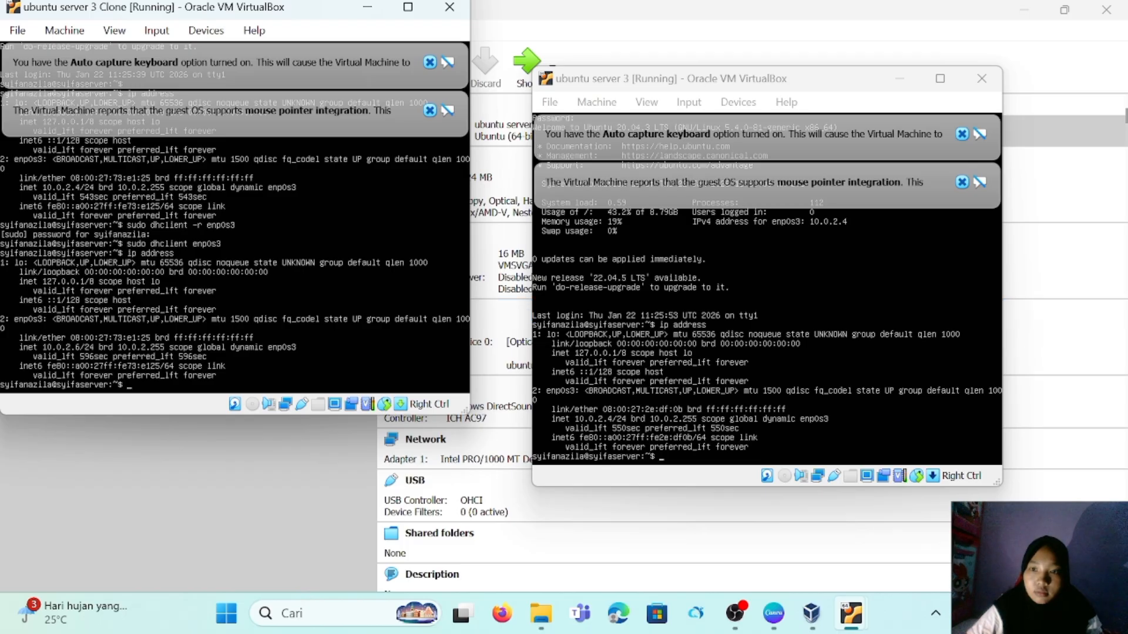
pyautogui.click(869, 370)
# Step: Ping 10.0.2.4 from the Clone: 10 packets sent, 10 received, 0% loss
pyautogui.write('i')
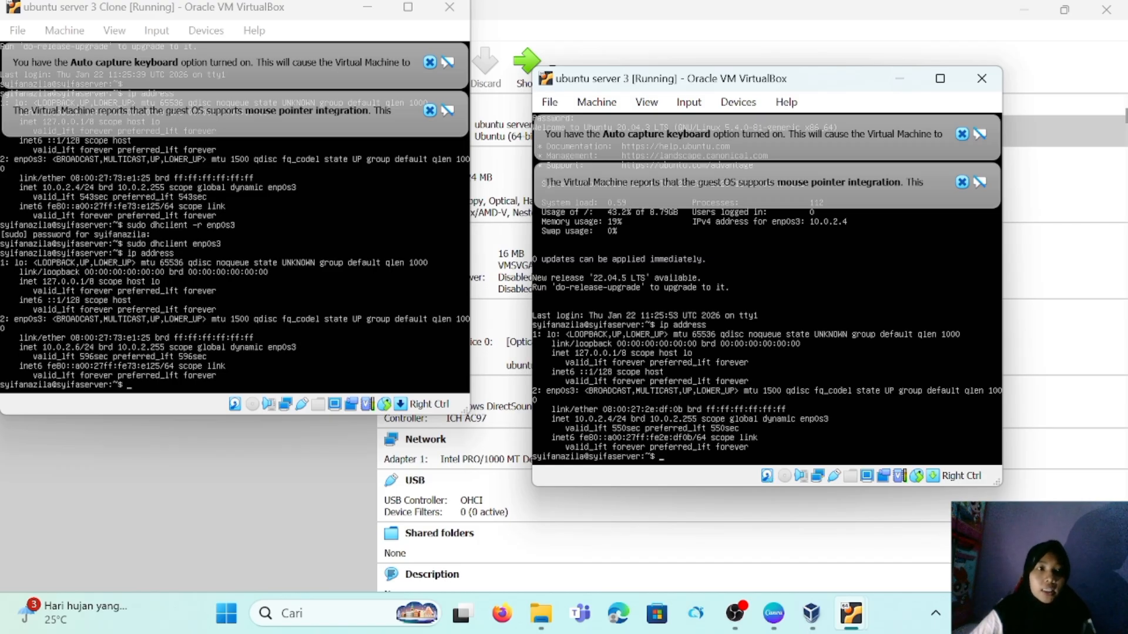
pyautogui.write('pin')
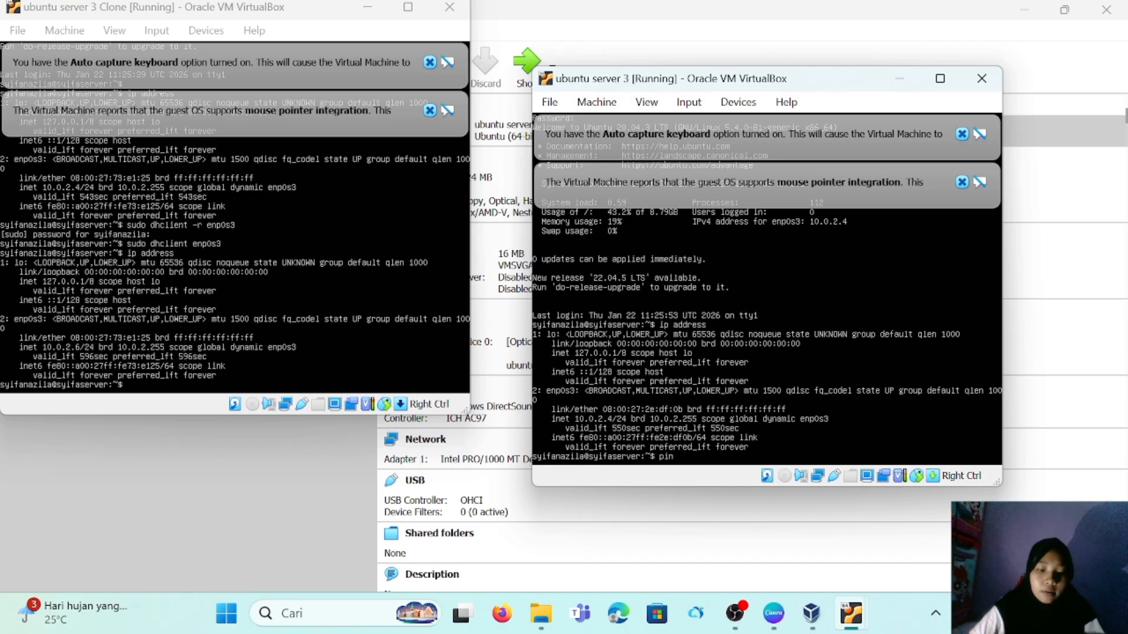
pyautogui.write('g')
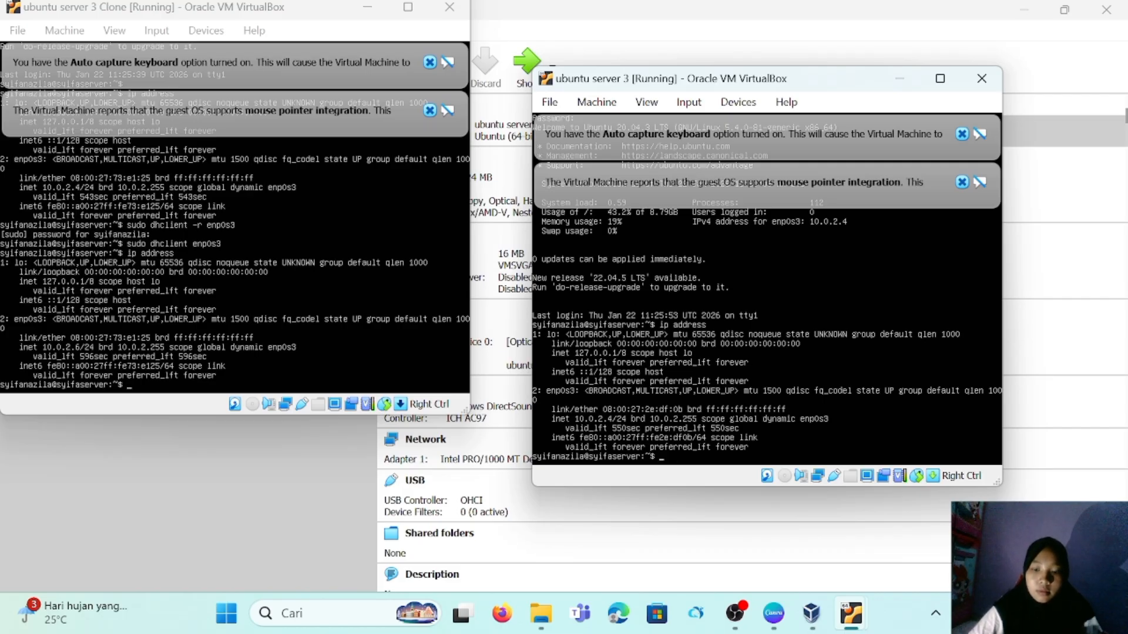
pyautogui.click(264, 264)
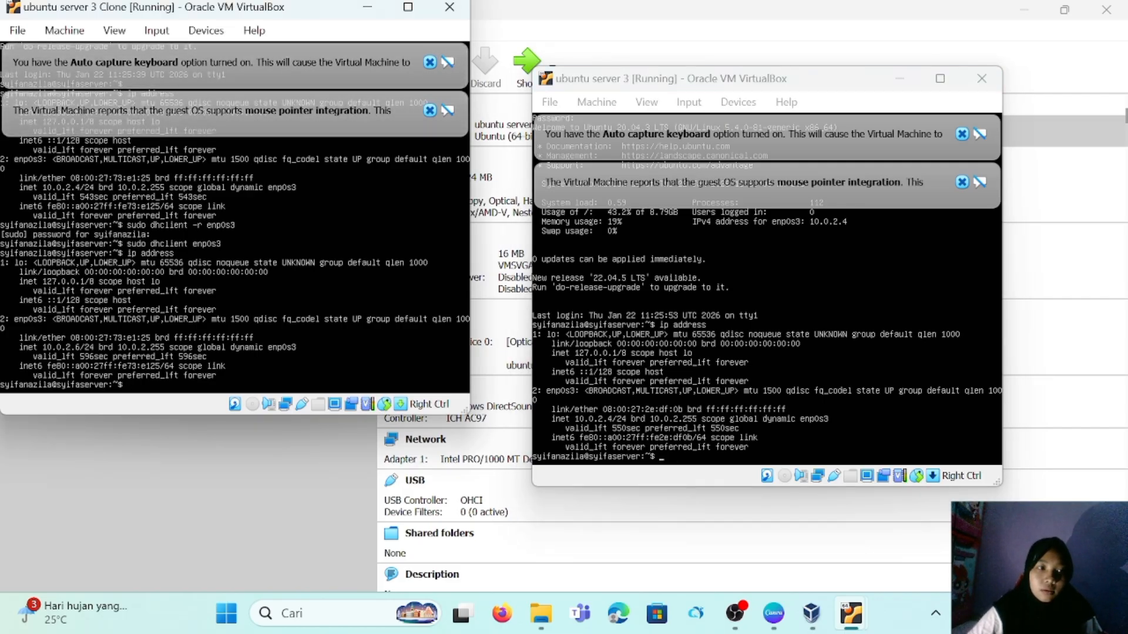
pyautogui.write('pping')
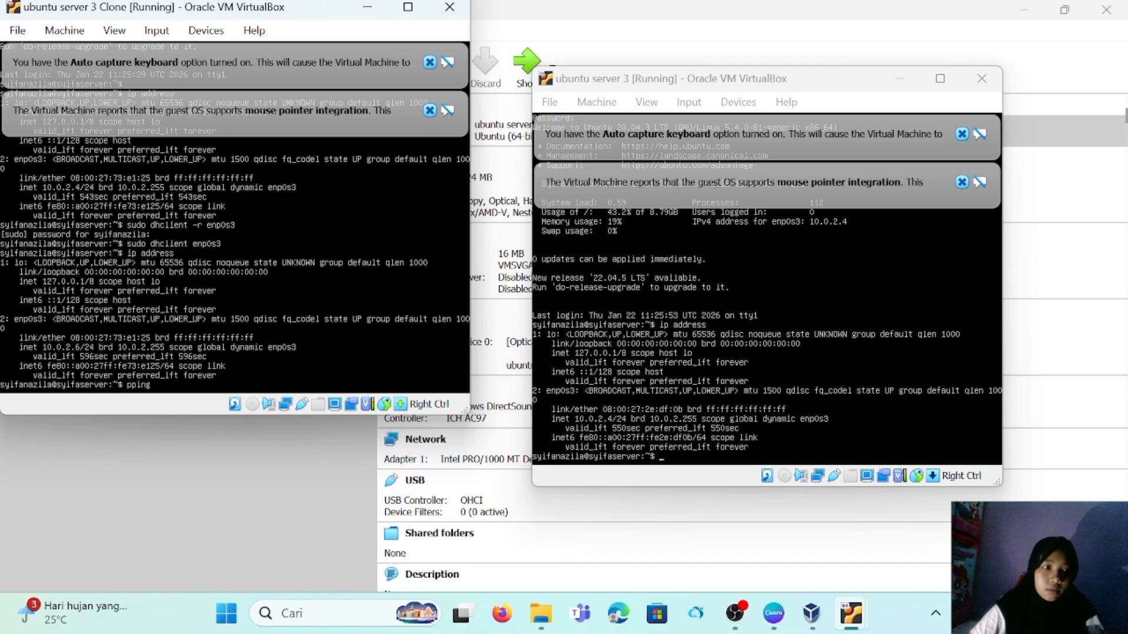
pyautogui.press('BackSpace')
pyautogui.press('BackSpace')
pyautogui.press('BackSpace')
pyautogui.press('BackSpace')
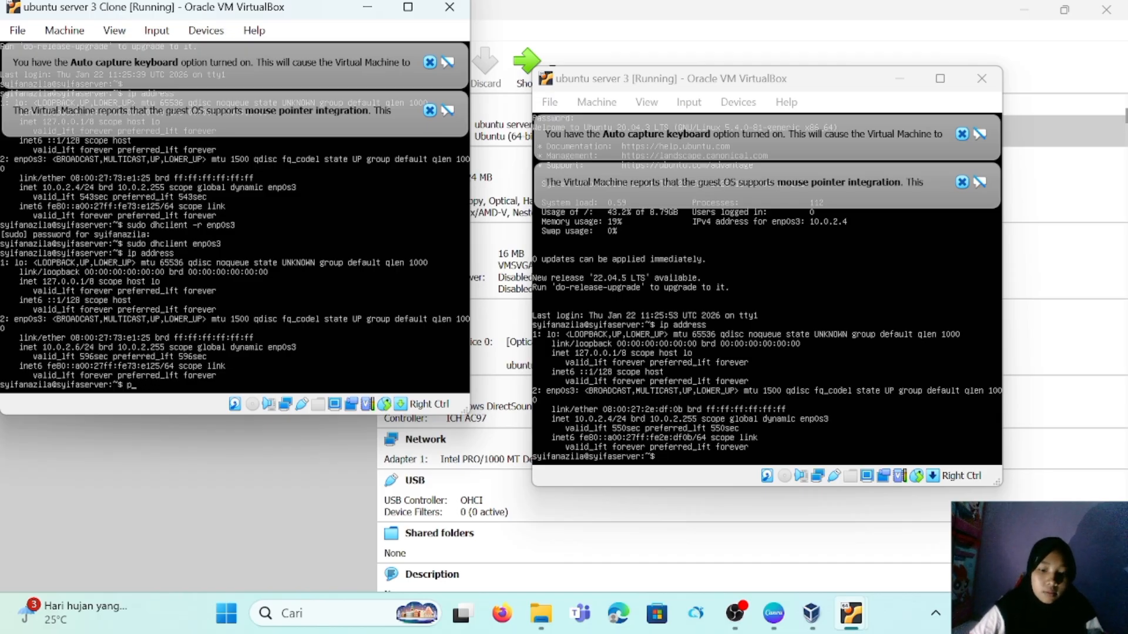
pyautogui.write('ing')
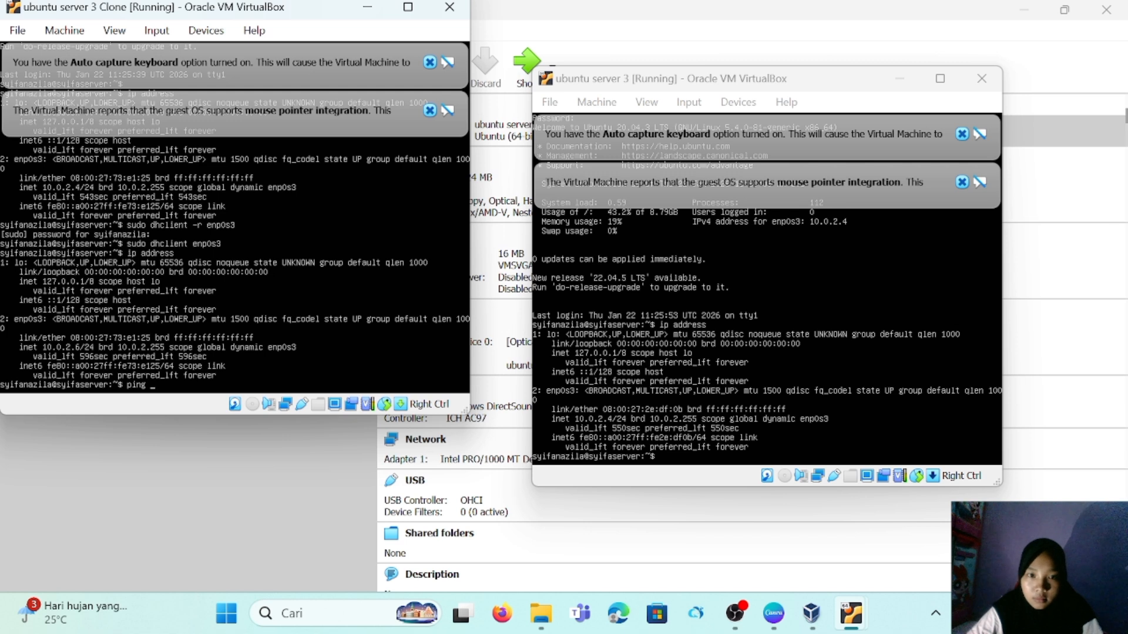
pyautogui.write(' 10')
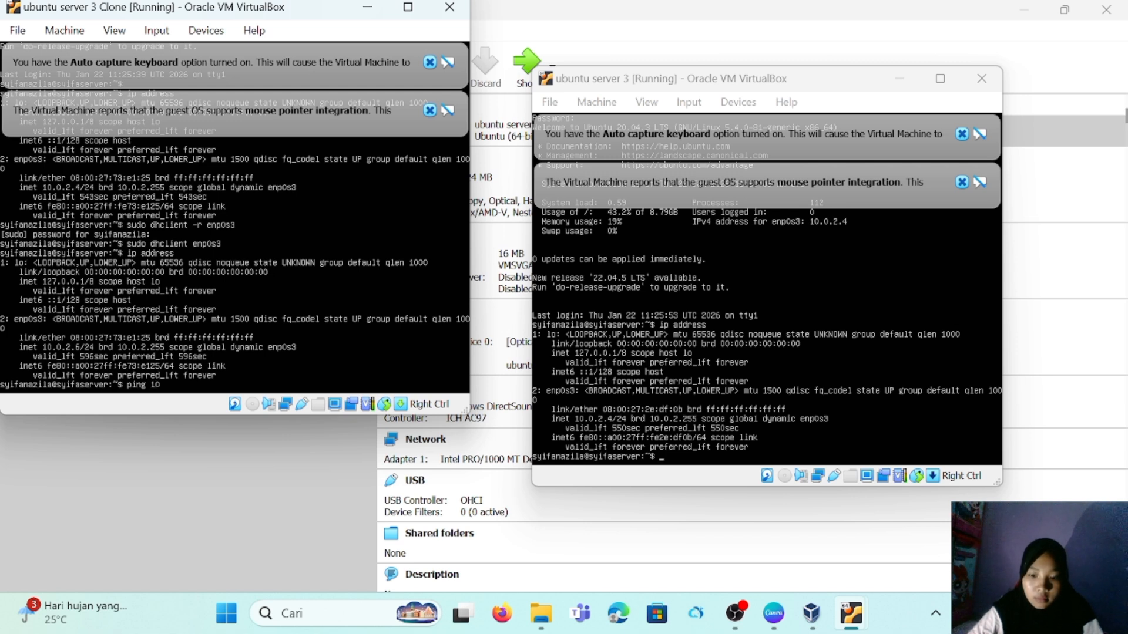
pyautogui.write('.0.')
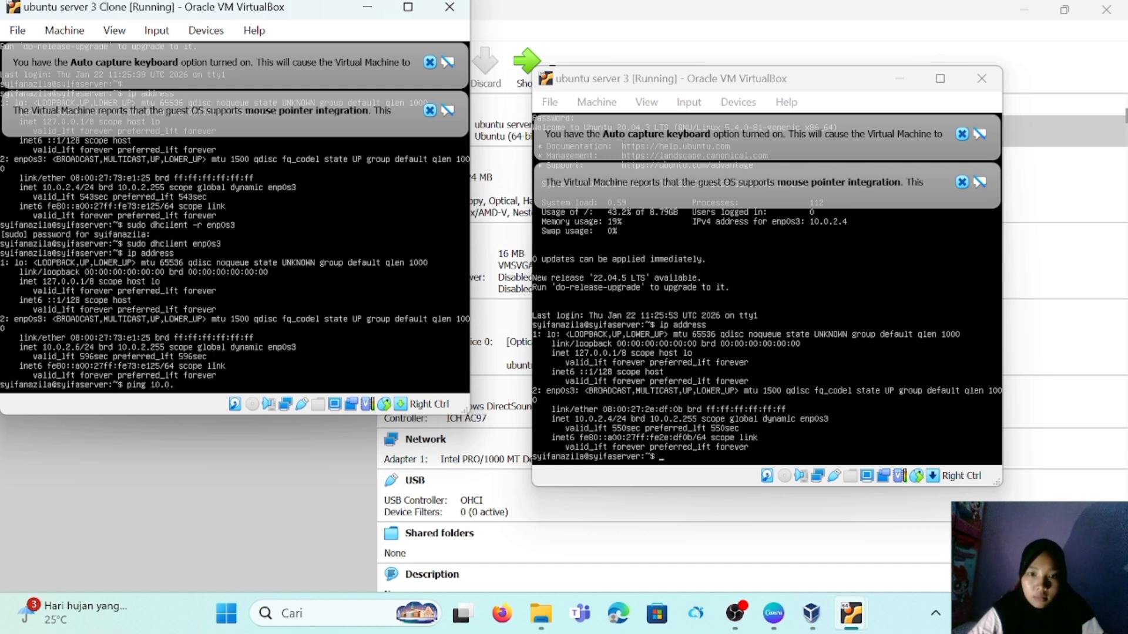
pyautogui.write('2.4')
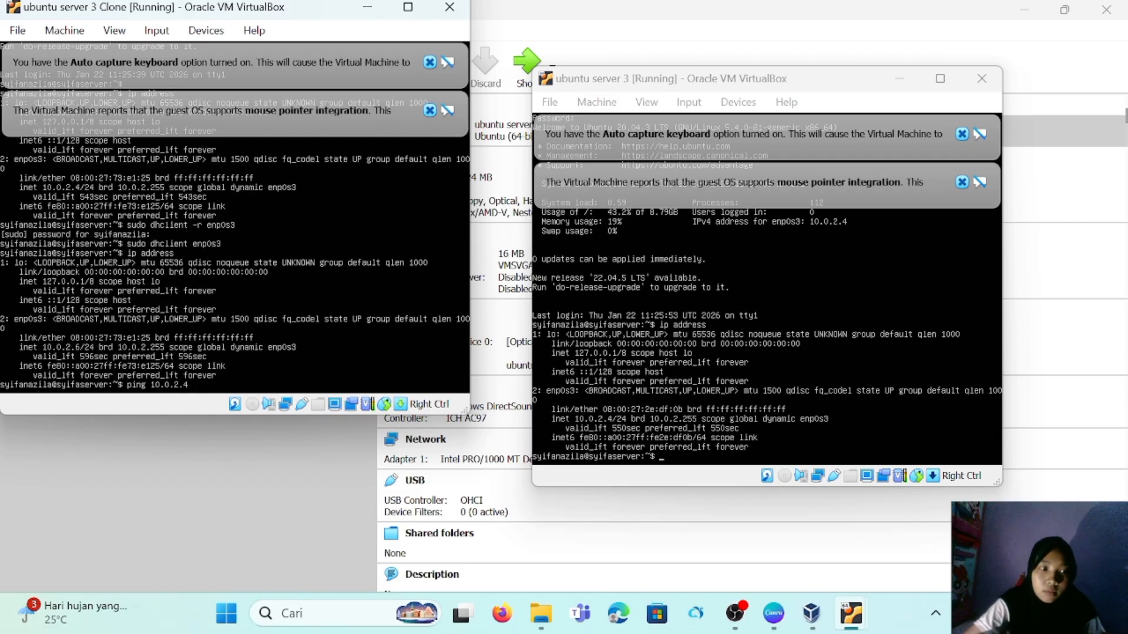
pyautogui.press('Return')
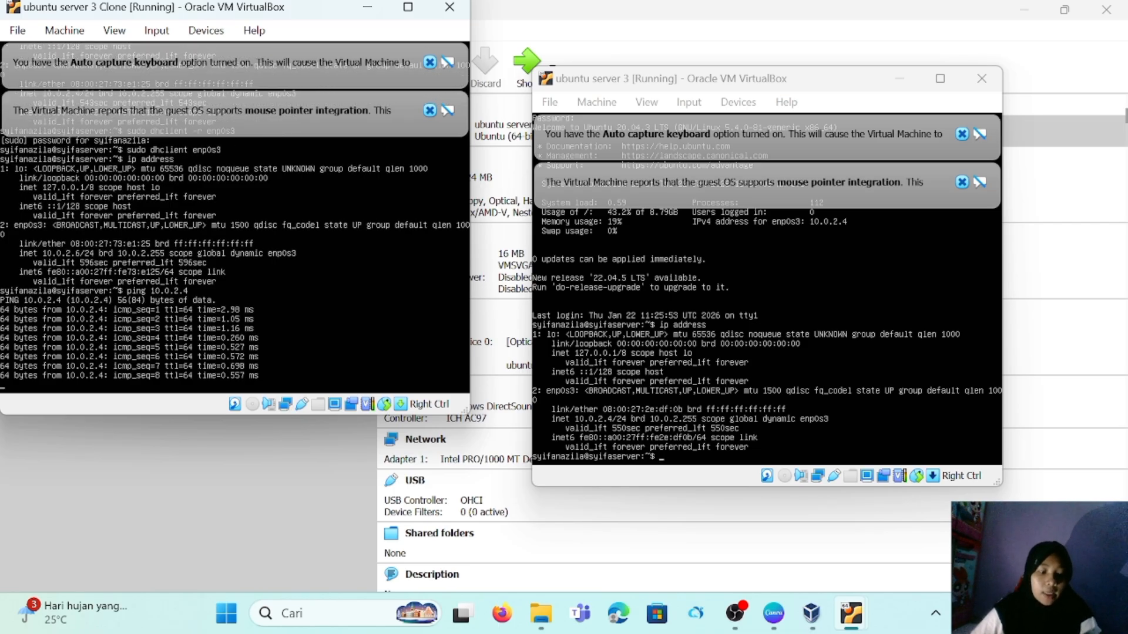
pyautogui.hotkey('ctrl', 'c')
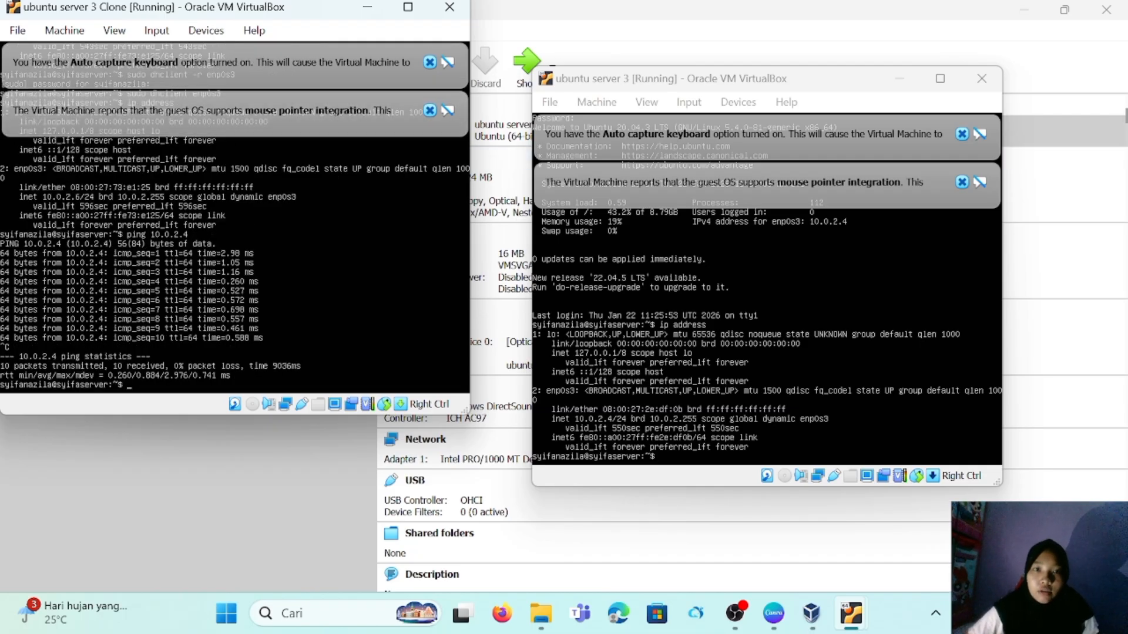
# Step: Ping 10.0.2.6 from ubuntu server 3: 8 packets sent, 8 received, 0% loss
pyautogui.click(767, 341)
pyautogui.write('ping')
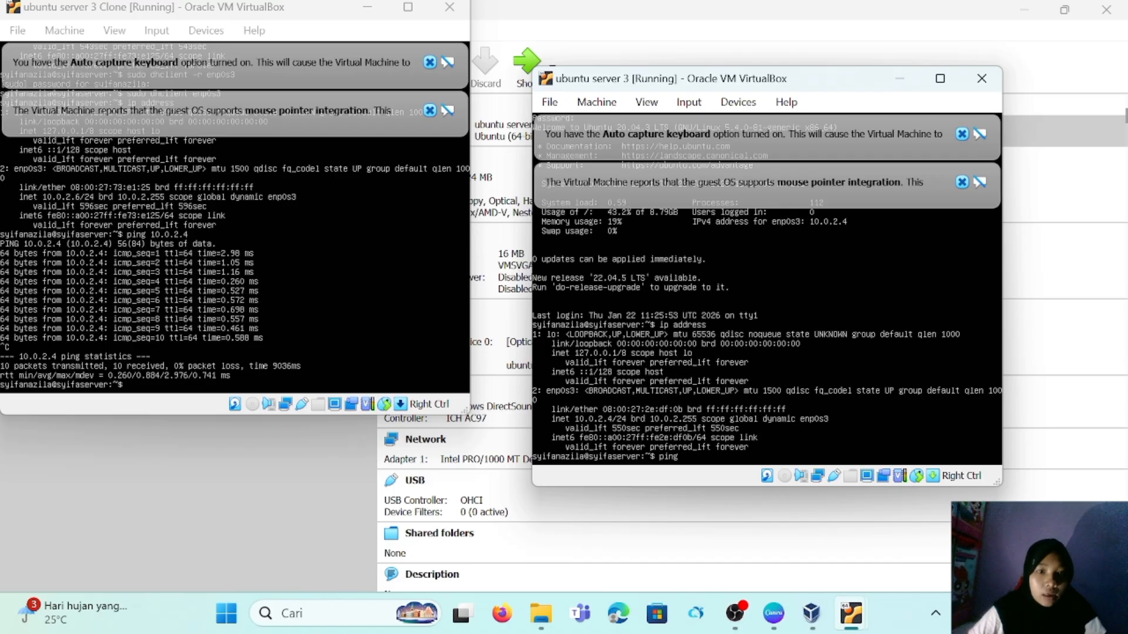
pyautogui.write(' 10')
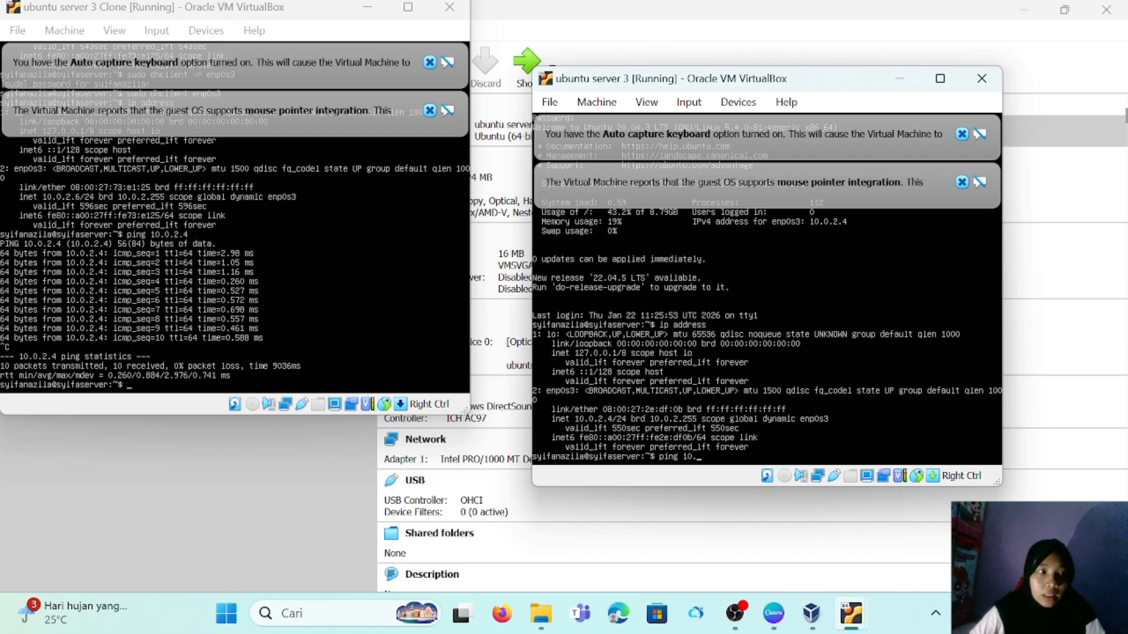
pyautogui.write('.')
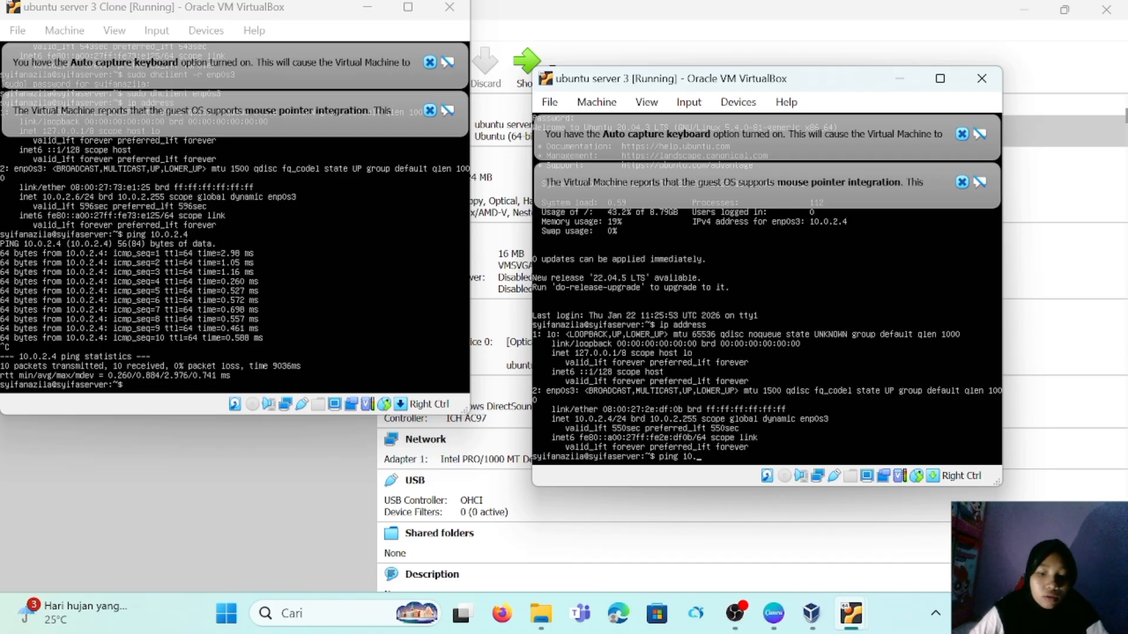
pyautogui.write('0.2.')
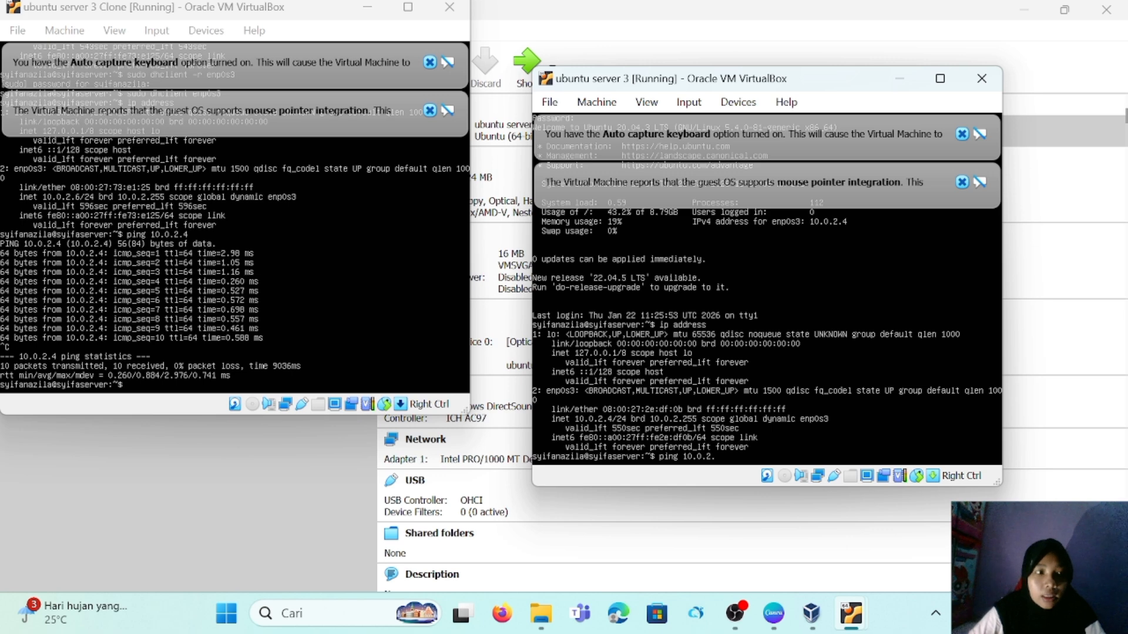
pyautogui.write('6')
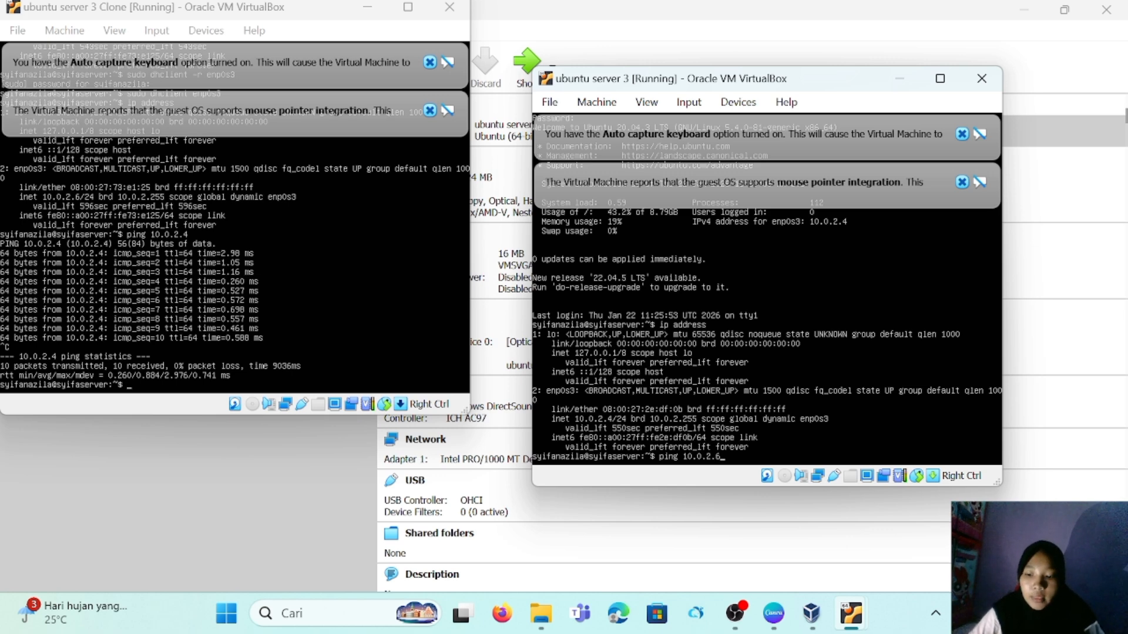
pyautogui.press('Return')
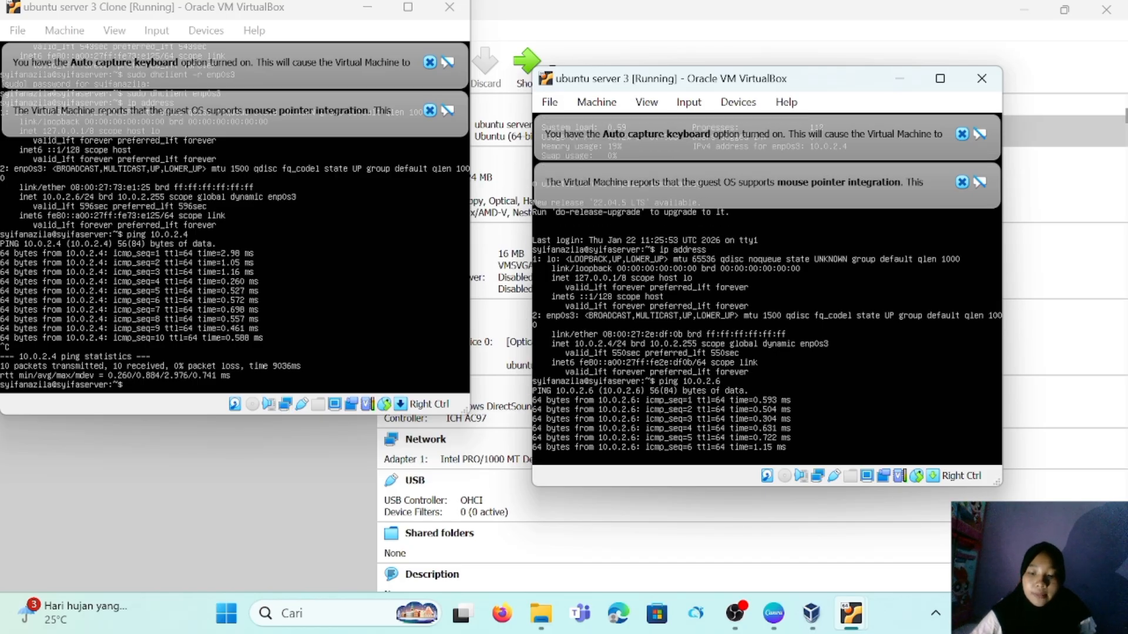
pyautogui.hotkey('ctrl', 'c')
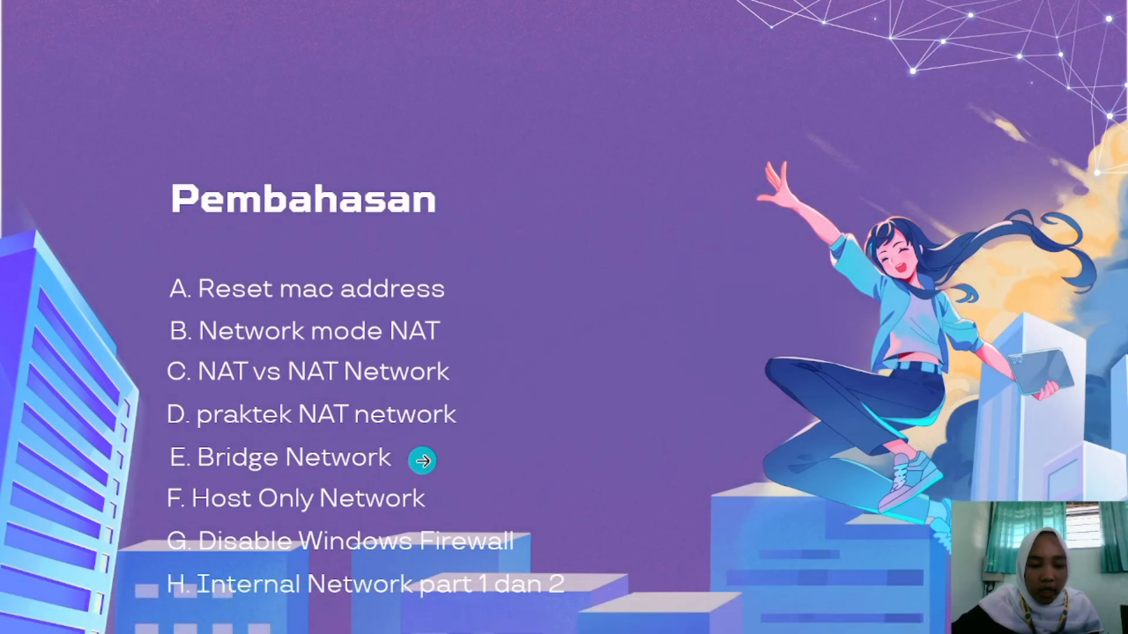
# Step: Advance the Canva presentation to the SIMULASI BRIDGE NETWORK slide
pyautogui.click(1034, 354)
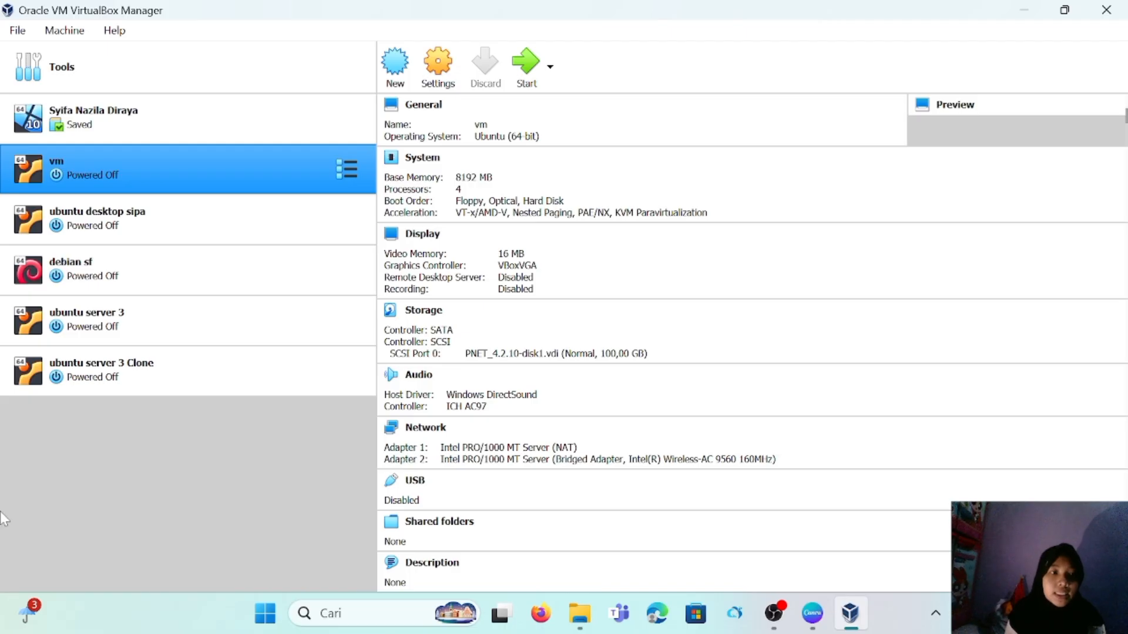
# Step: Set ubuntu server 3's Adapter 1 to Bridged Adapter on Intel(R) Wireless-AC 9560 160MHz and save
pyautogui.click(119, 322)
pyautogui.click(440, 86)
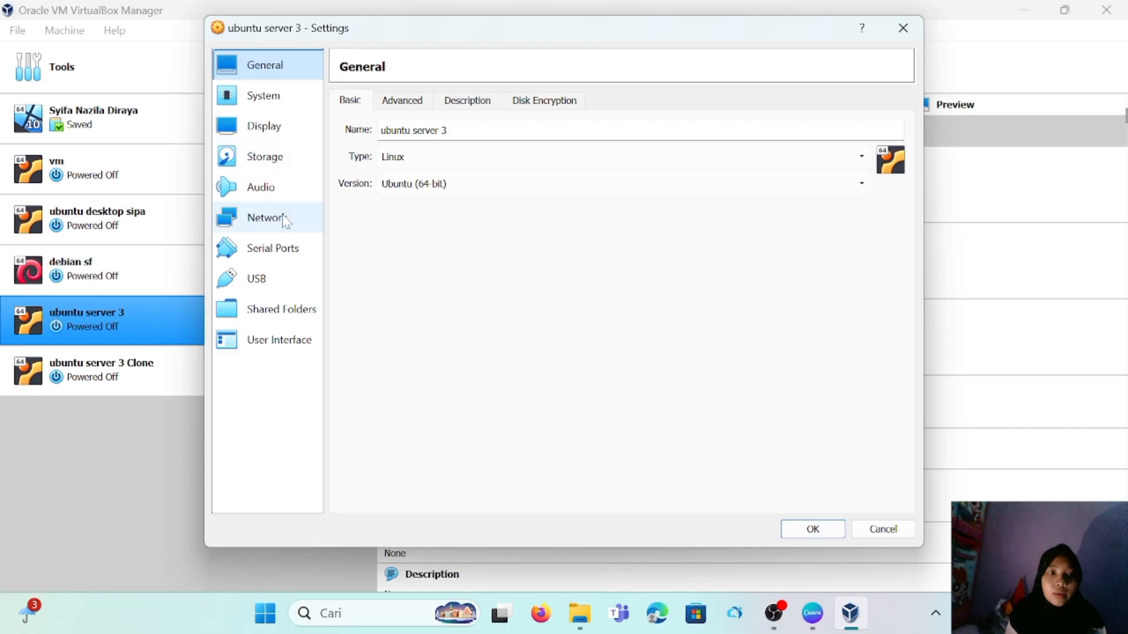
pyautogui.click(284, 220)
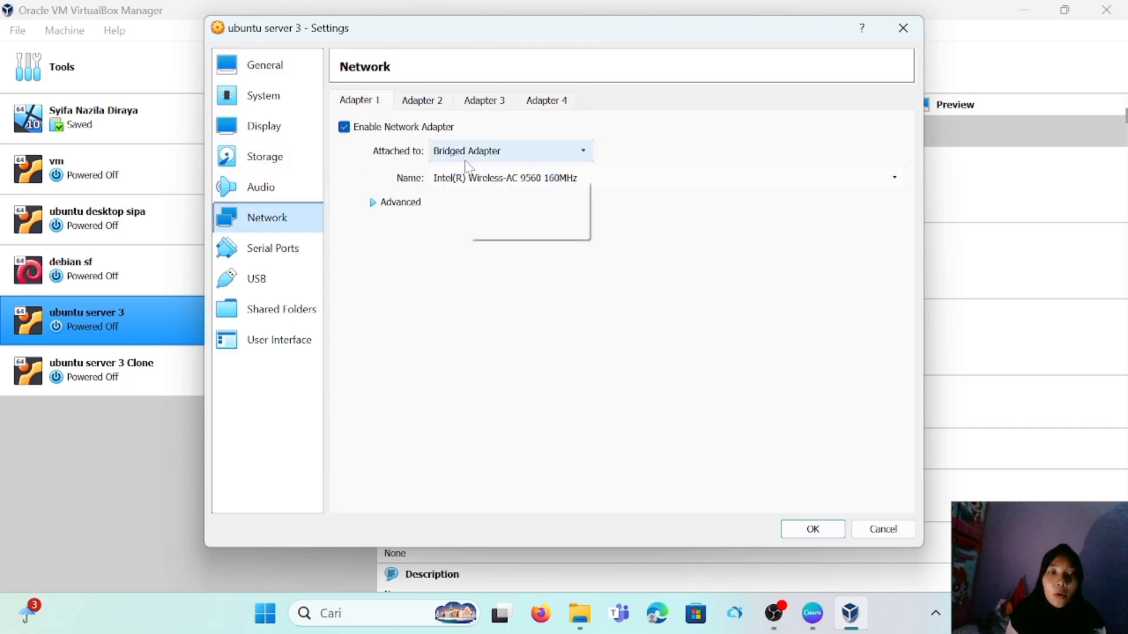
pyautogui.click(583, 151)
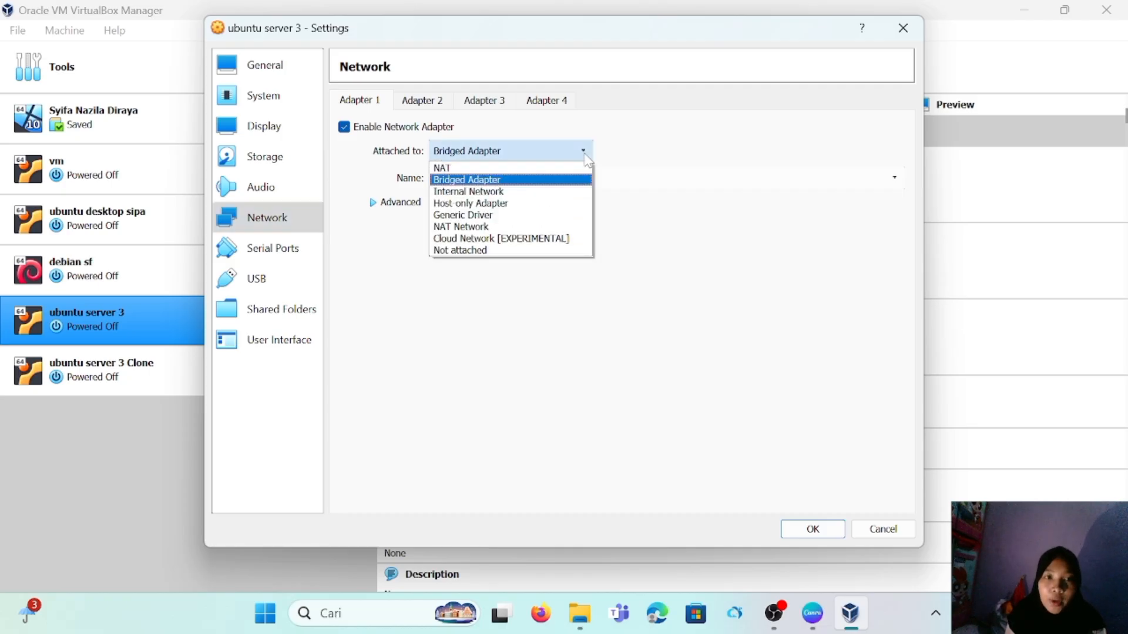
pyautogui.click(583, 181)
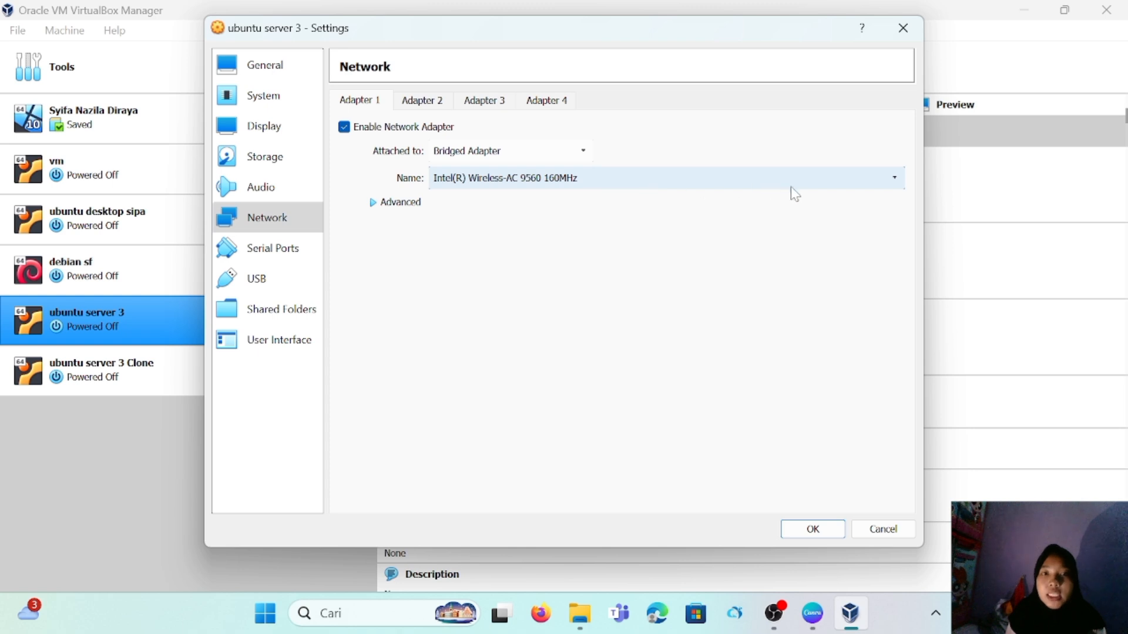
pyautogui.click(894, 179)
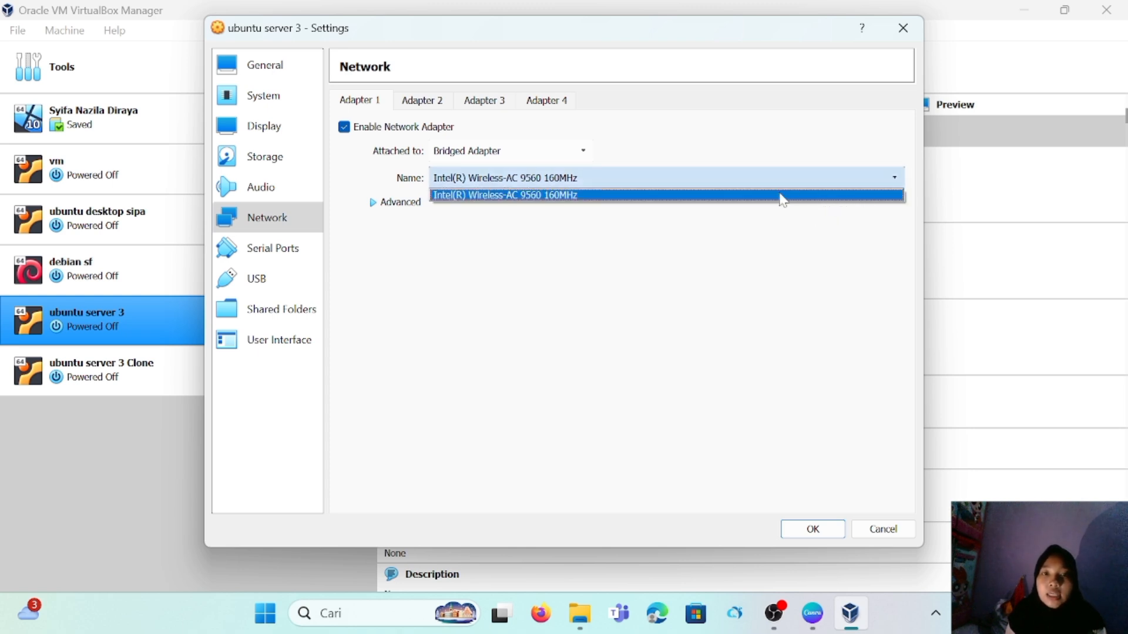
pyautogui.click(897, 179)
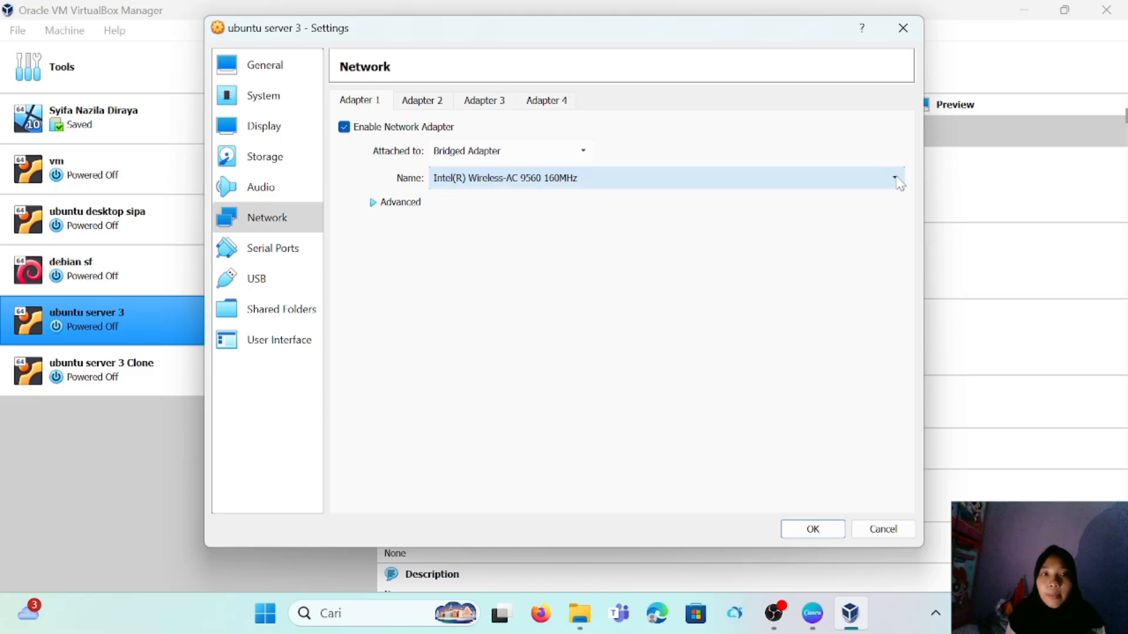
pyautogui.click(828, 529)
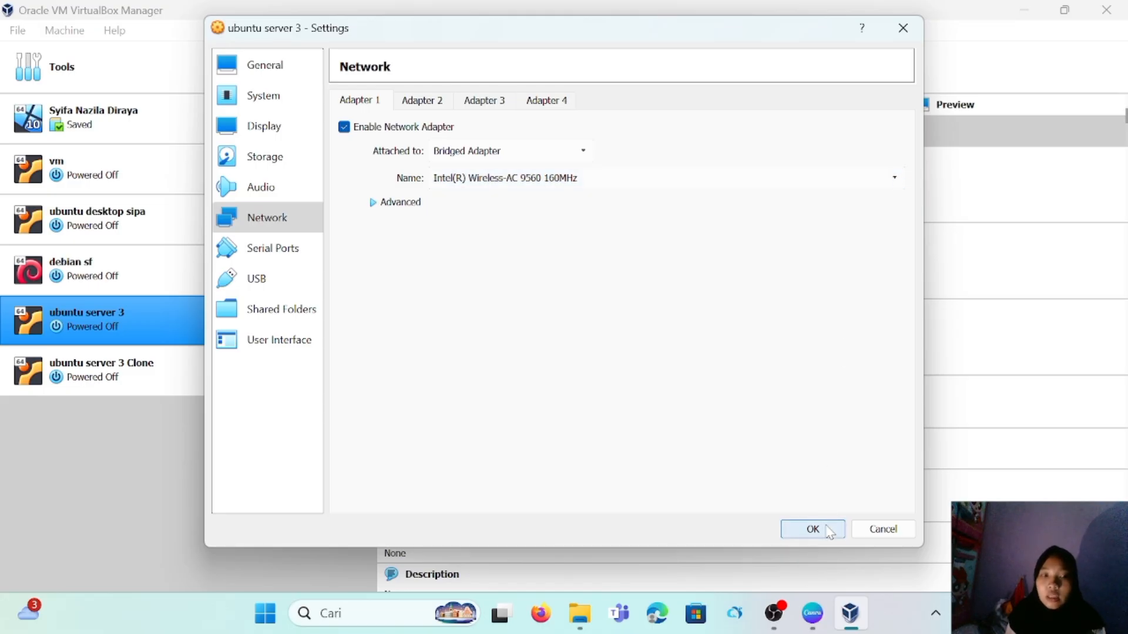
# Step: Start ubuntu server 3 and dismiss the keyboard auto-capture notice
pyautogui.click(530, 59)
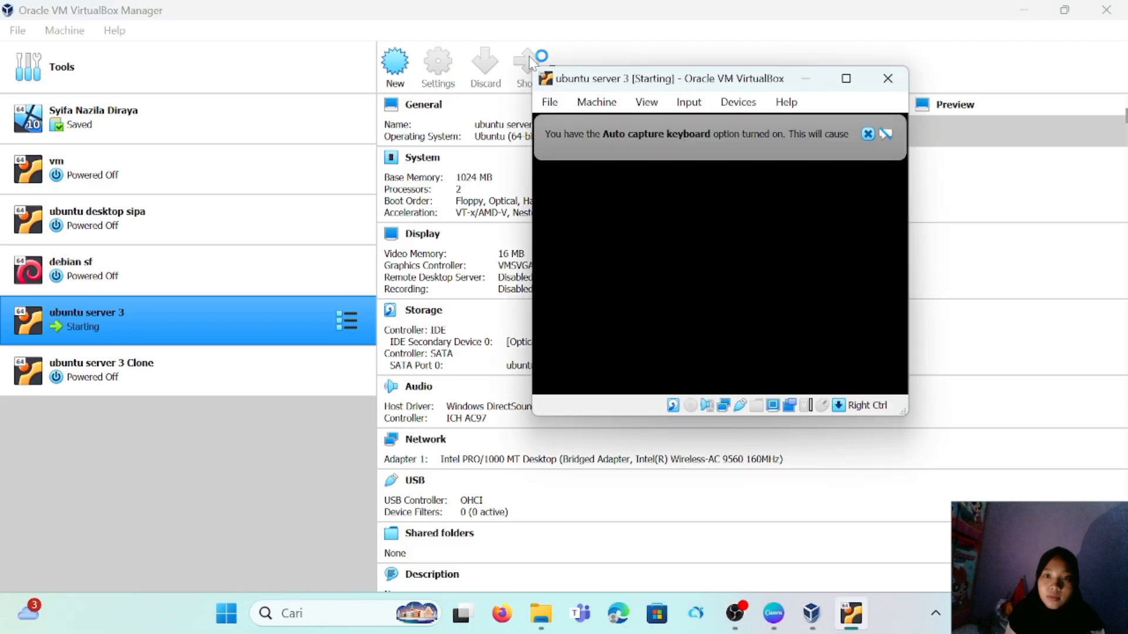
pyautogui.click(867, 134)
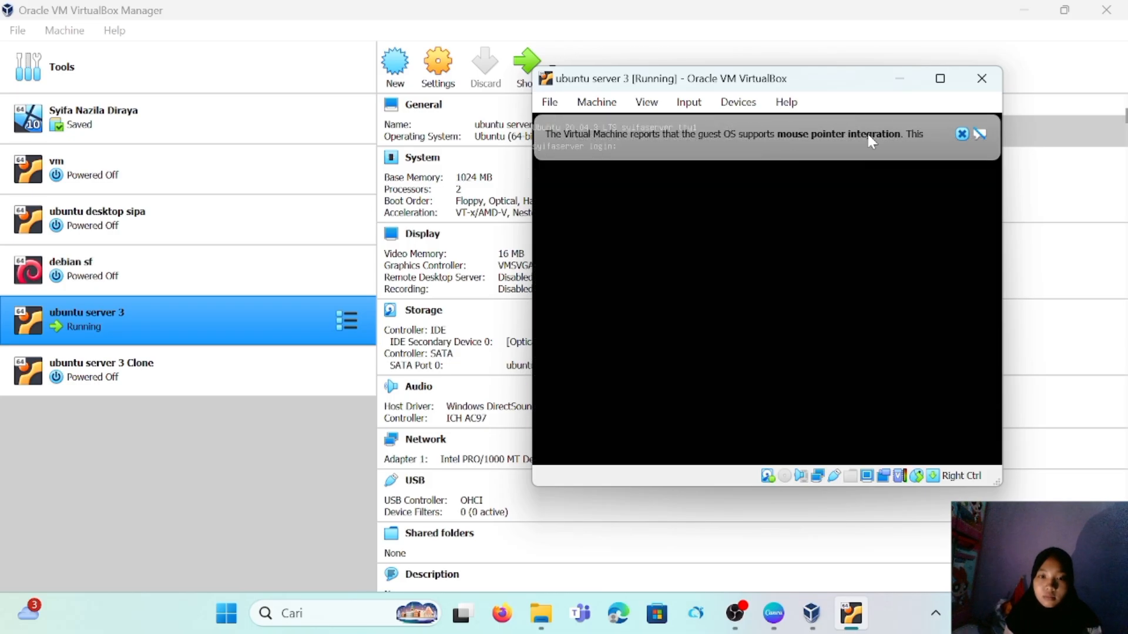
# Step: Maximize the VM window and log in to ubuntu server 3 with the username and password
pyautogui.click(940, 79)
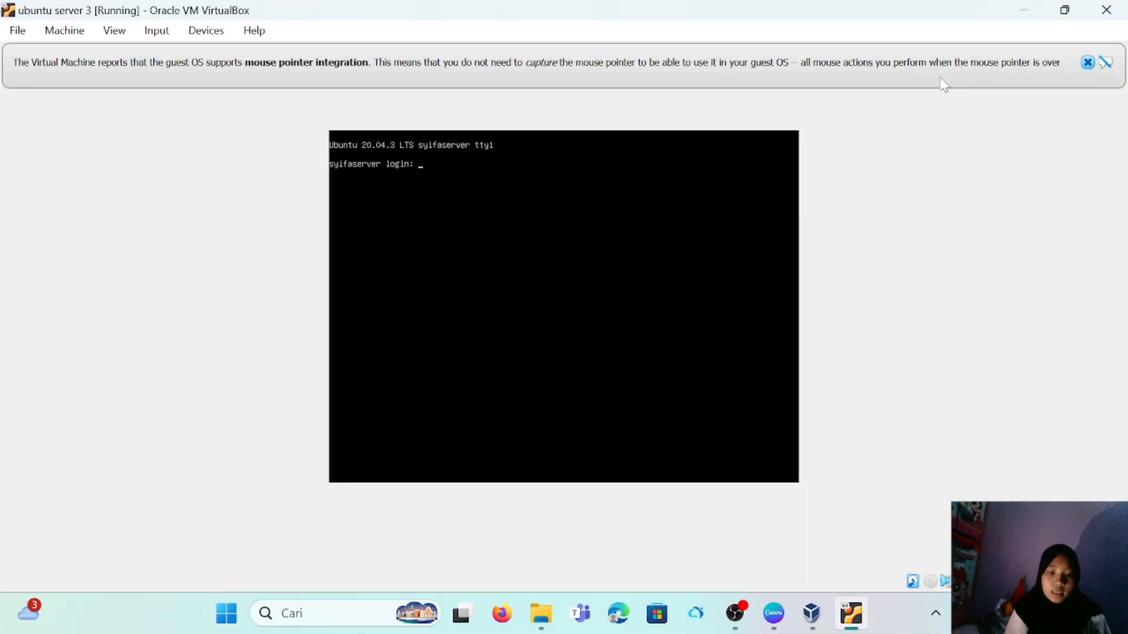
pyautogui.write('syifanazila')
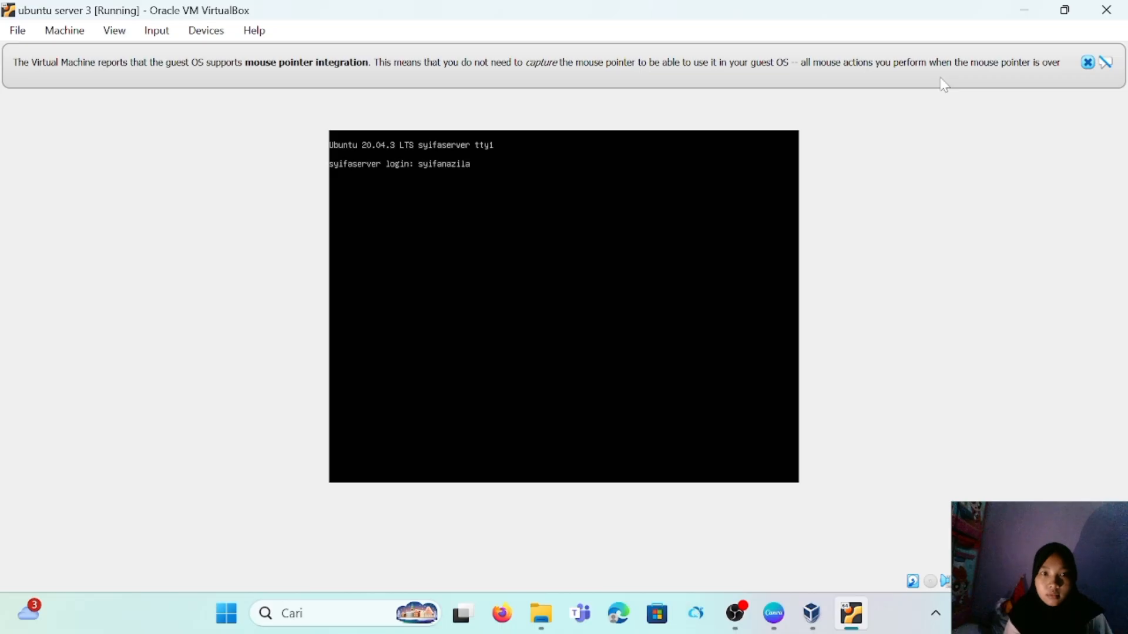
pyautogui.press('Return')
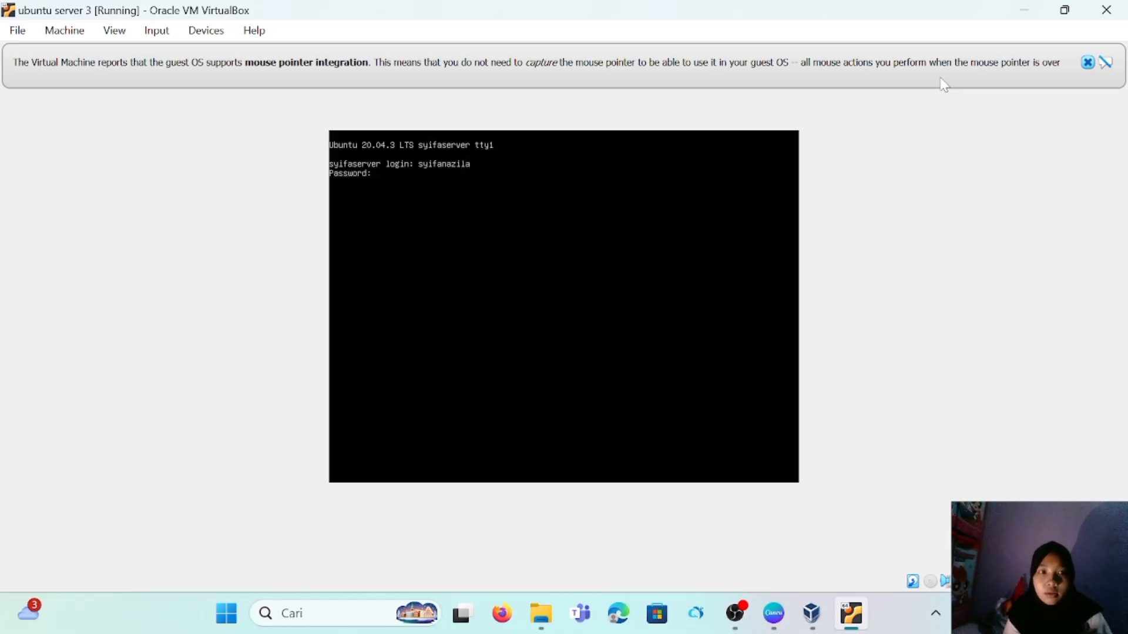
pyautogui.press('Return')
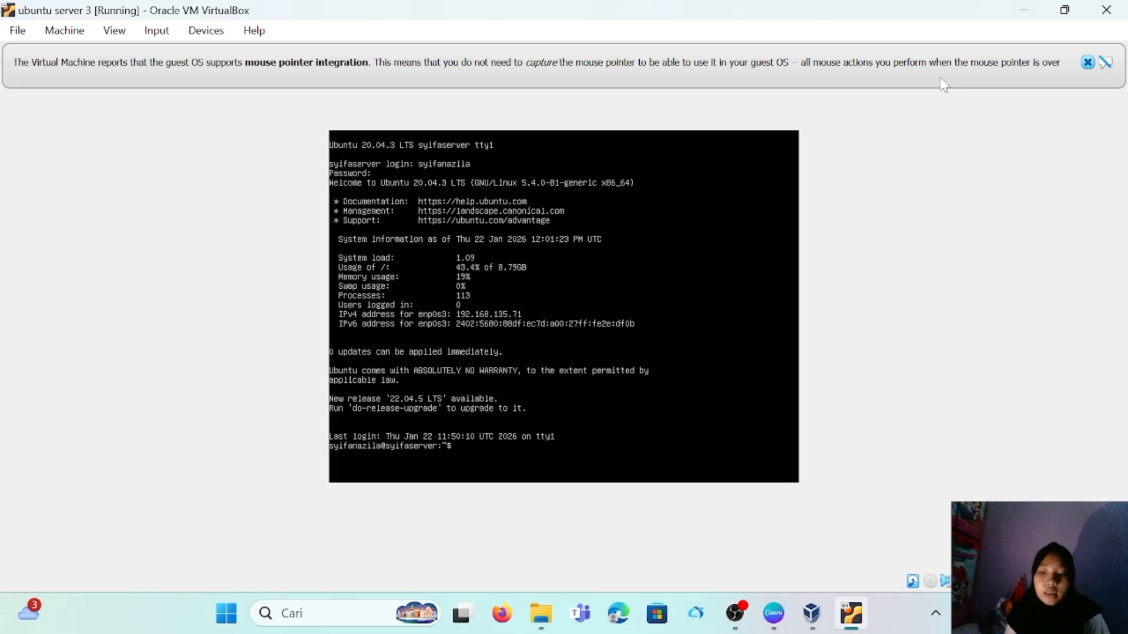
# Step: Run ip address to confirm enp0s3 has 192.168.135.71/24
pyautogui.press('Return')
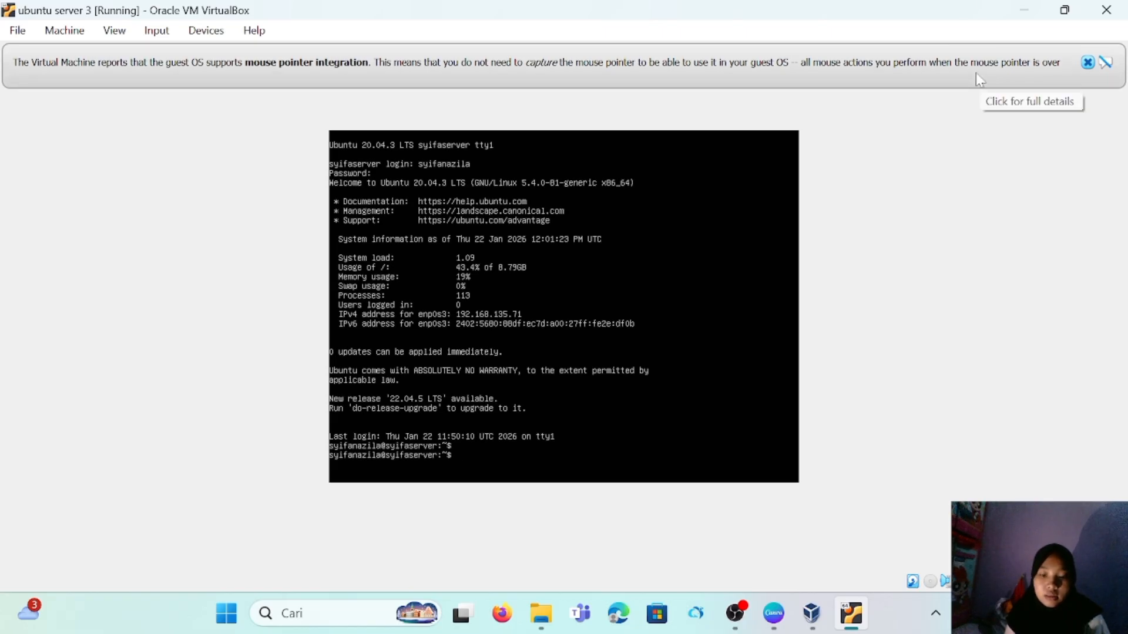
pyautogui.write('ip')
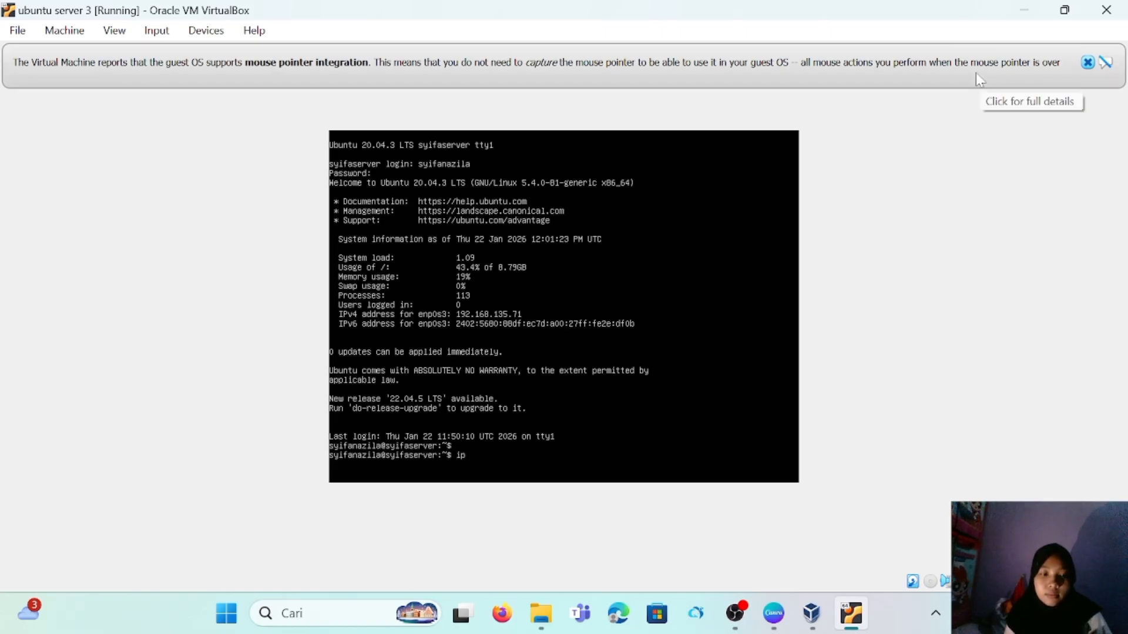
pyautogui.write(' add')
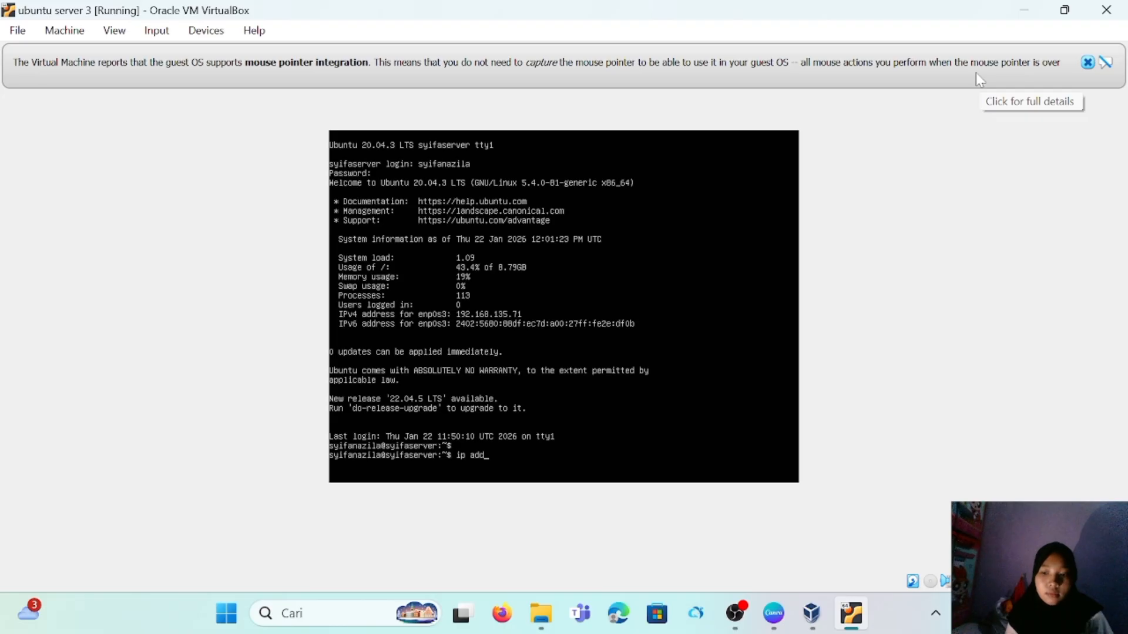
pyautogui.press('BackSpace')
pyautogui.press('BackSpace')
pyautogui.press('BackSpace')
pyautogui.write('a')
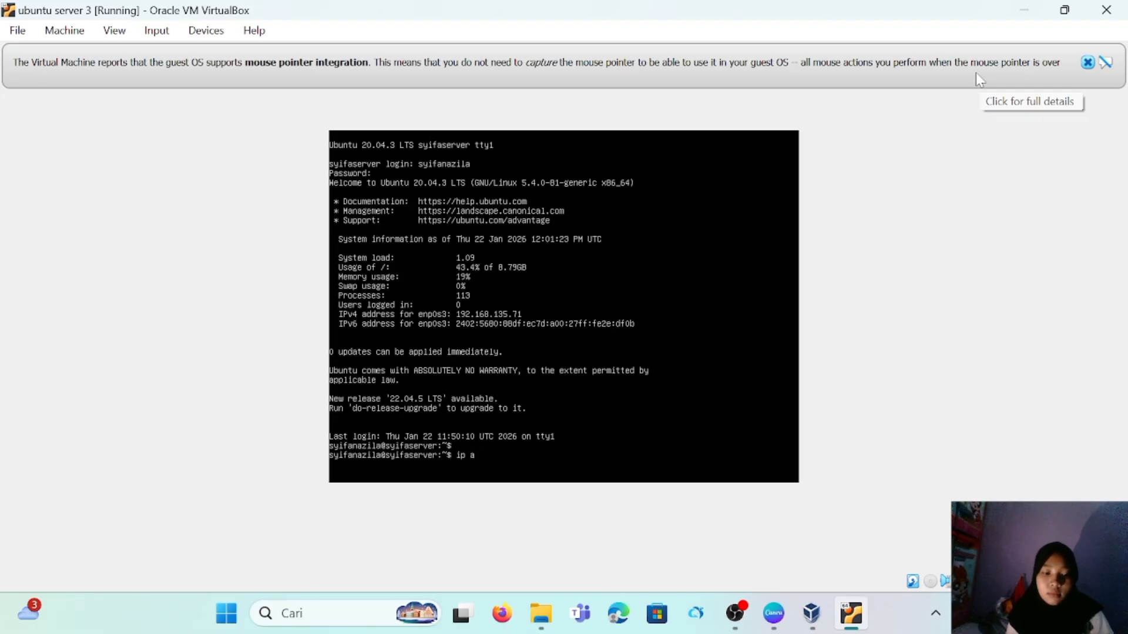
pyautogui.write('ddress')
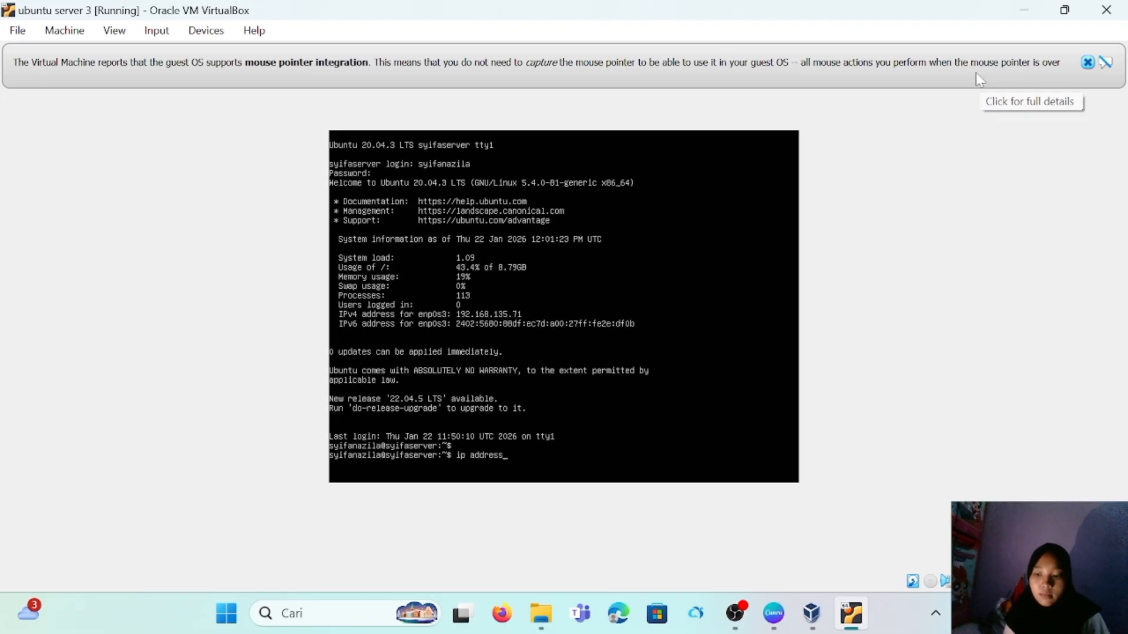
pyautogui.press('Return')
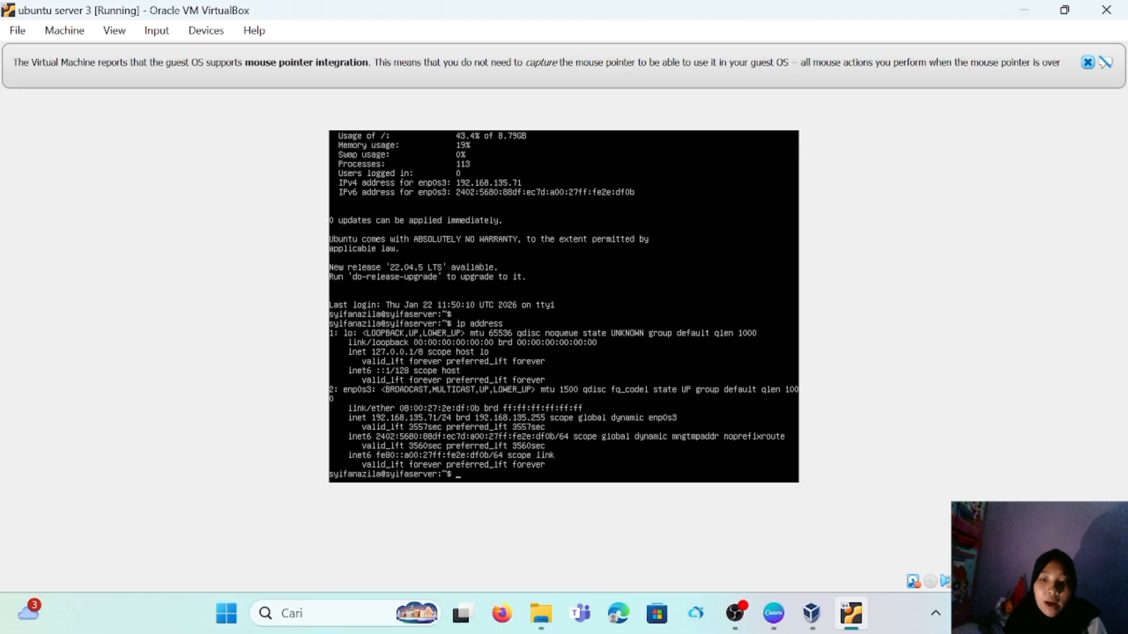
pyautogui.click(994, 613)
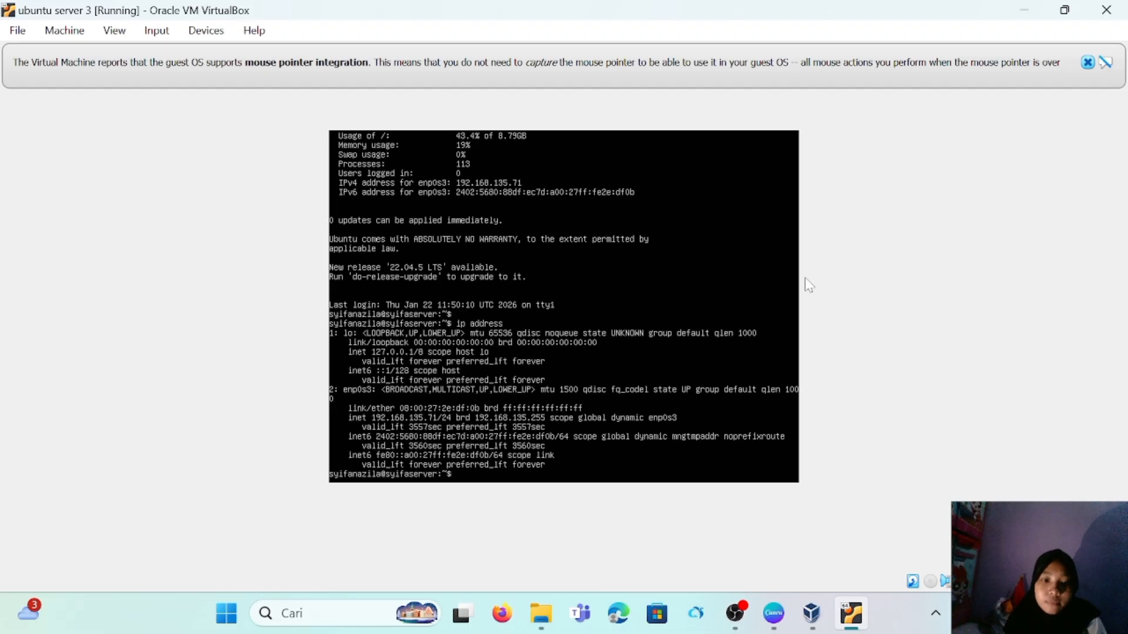
# Step: Search Windows for 'control' to find Panel Kontrol
pyautogui.click(352, 615)
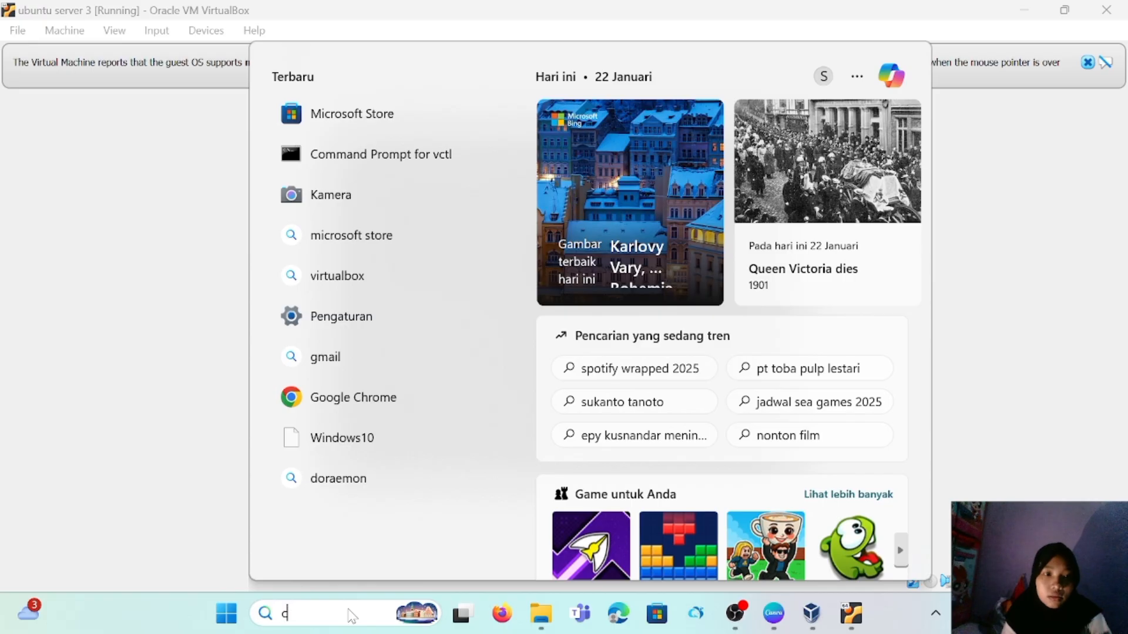
pyautogui.write('c')
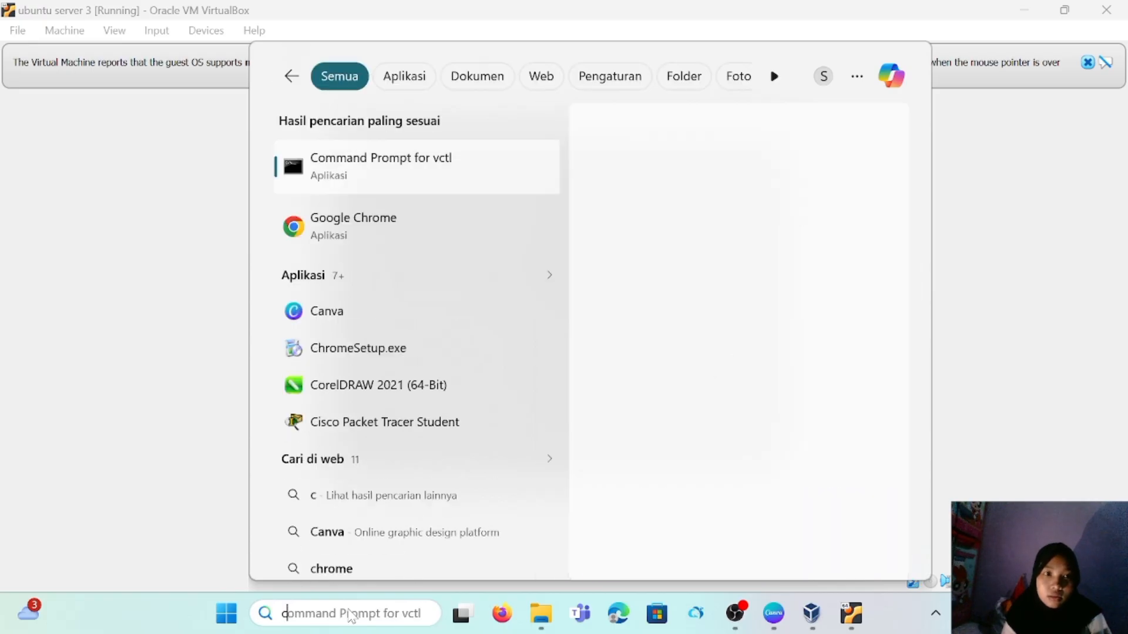
pyautogui.write('on')
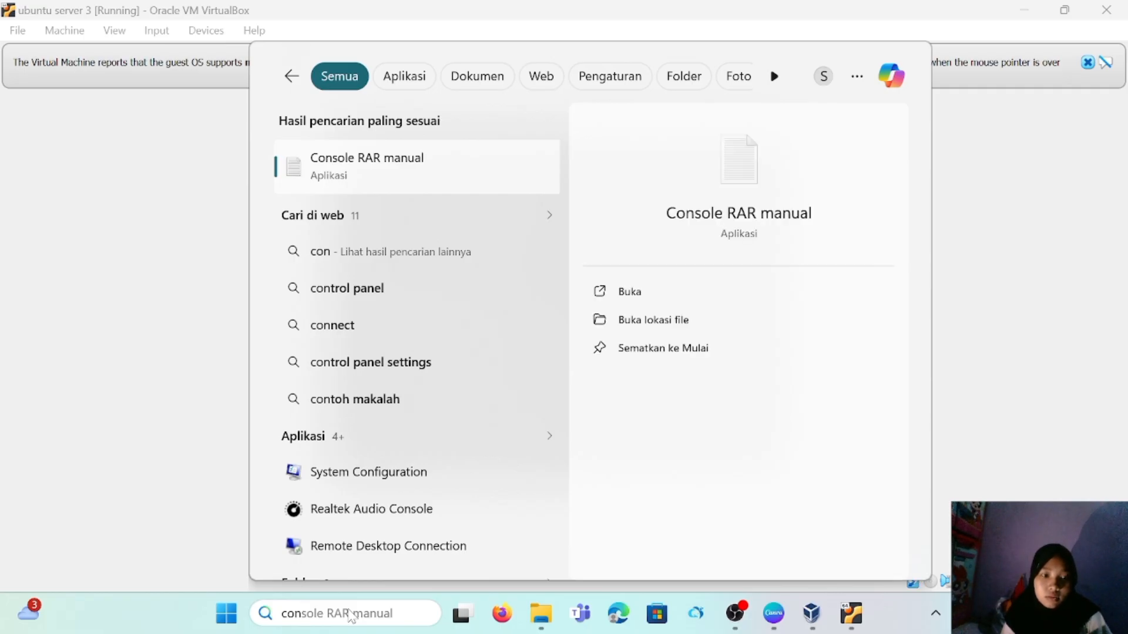
pyautogui.write('soe pa')
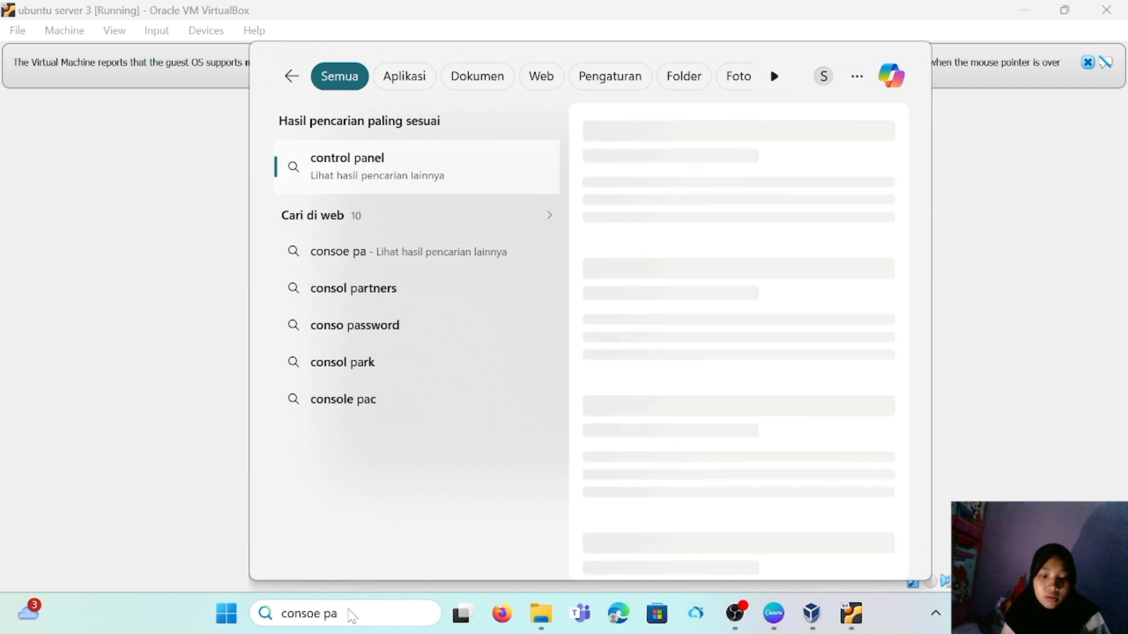
pyautogui.press('BackSpace')
pyautogui.press('BackSpace')
pyautogui.press('BackSpace')
pyautogui.press('BackSpace')
pyautogui.press('BackSpace')
pyautogui.press('BackSpace')
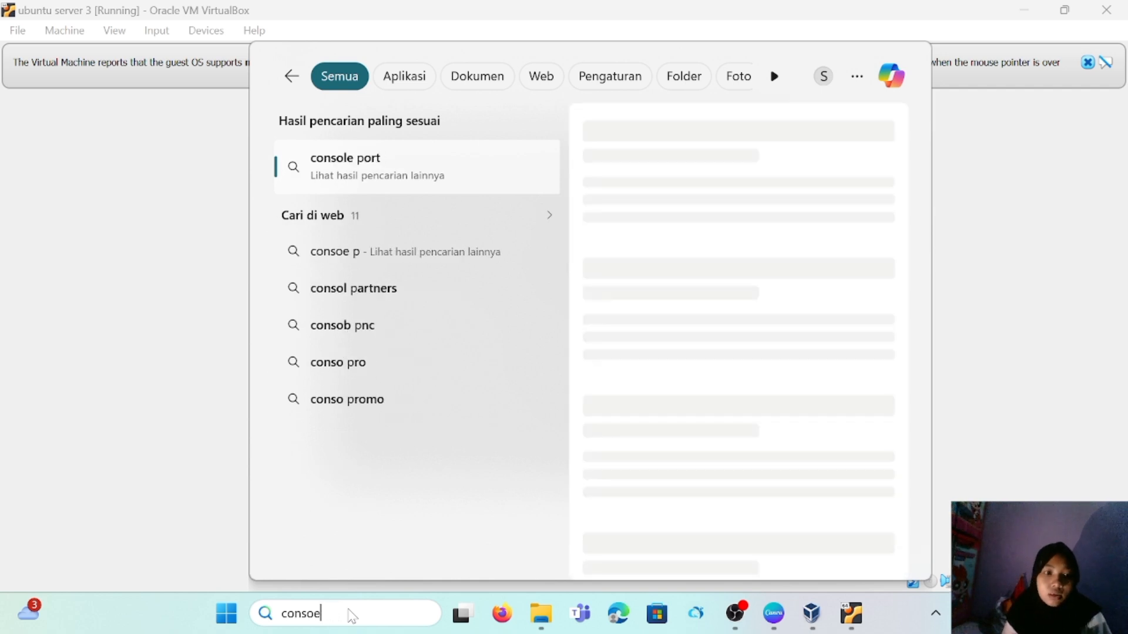
pyautogui.write('trol')
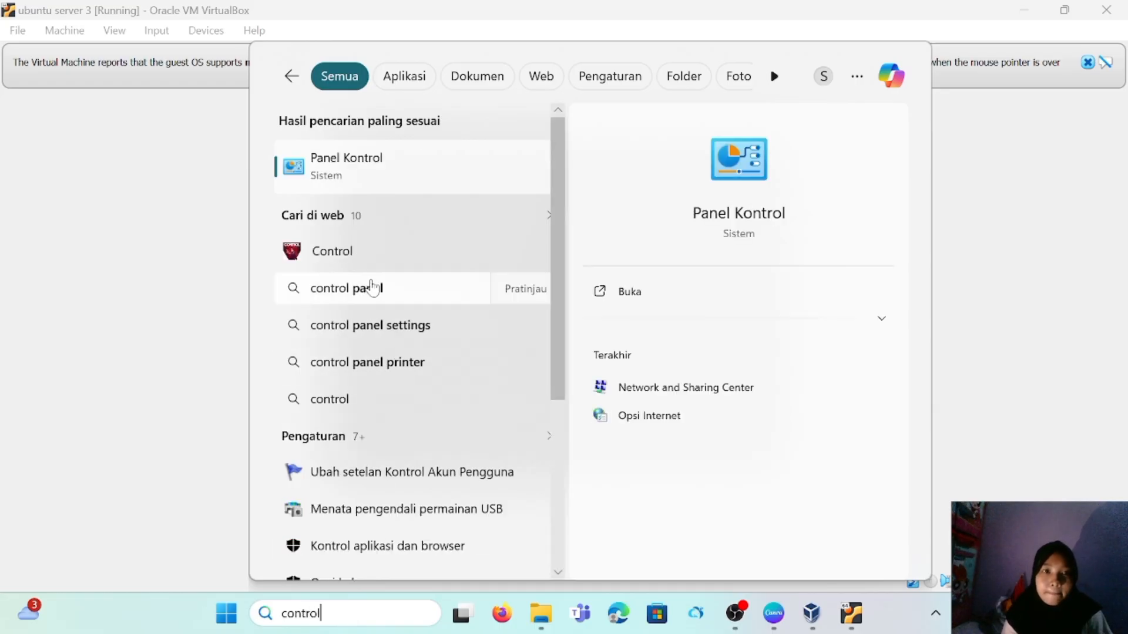
# Step: Go through Network and Sharing Center to Network Connections and select the Wi-Fi adapter
pyautogui.click(391, 187)
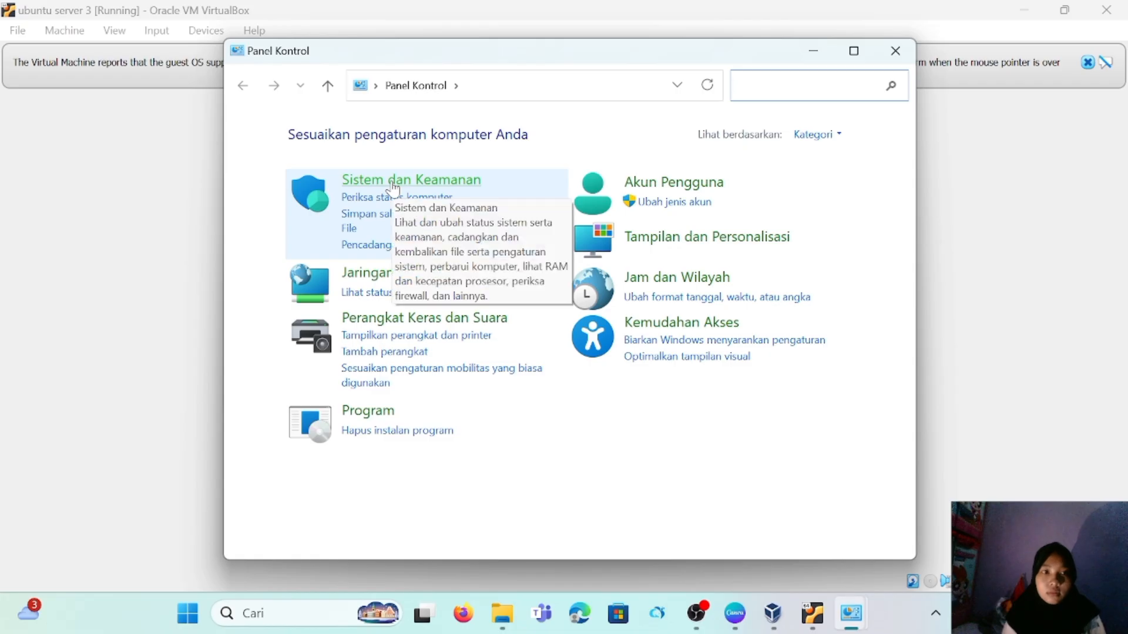
pyautogui.click(350, 275)
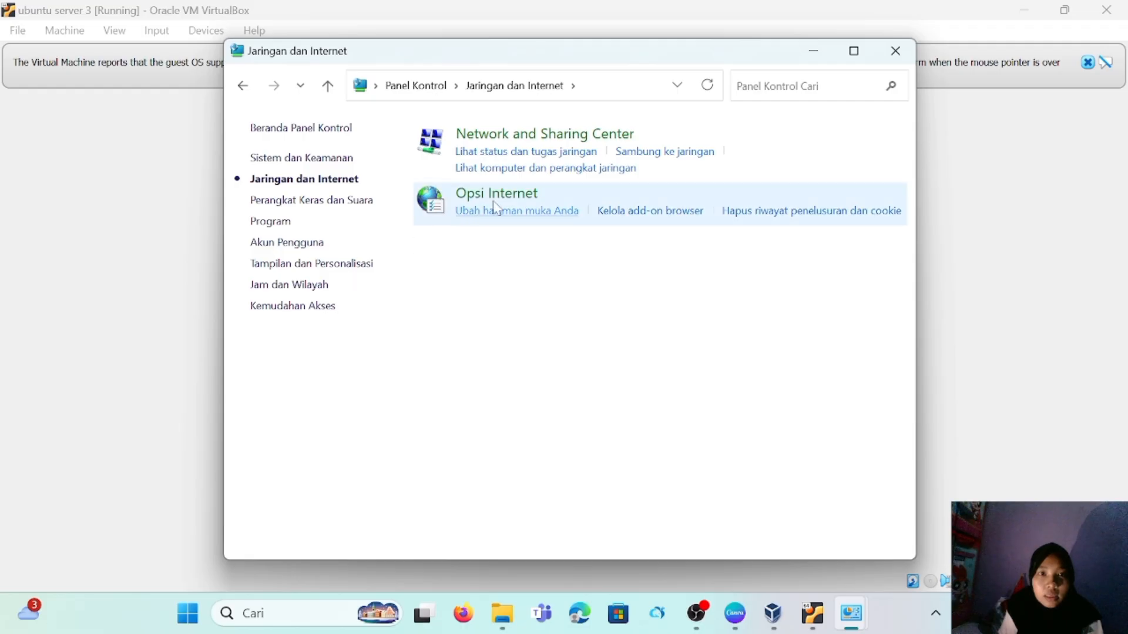
pyautogui.click(548, 140)
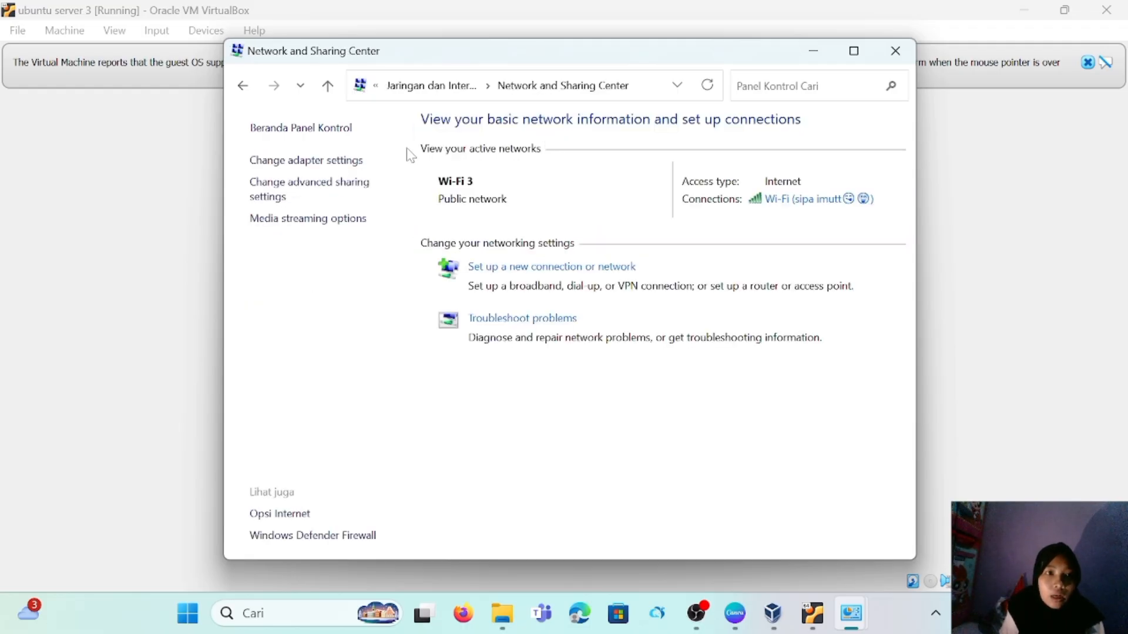
pyautogui.click(344, 163)
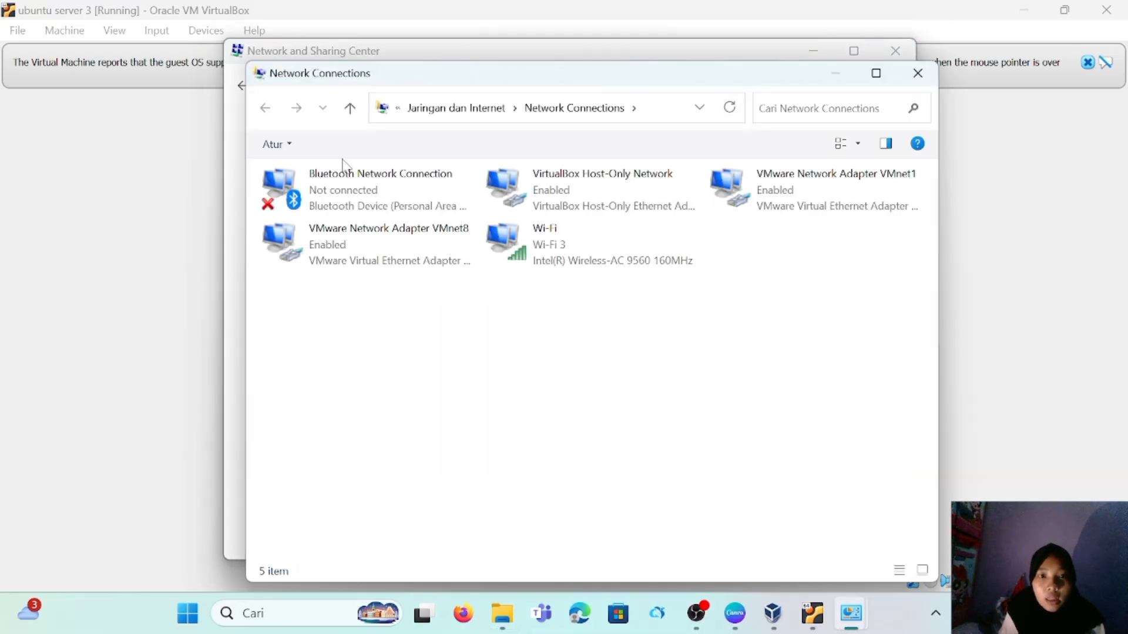
pyautogui.click(513, 241)
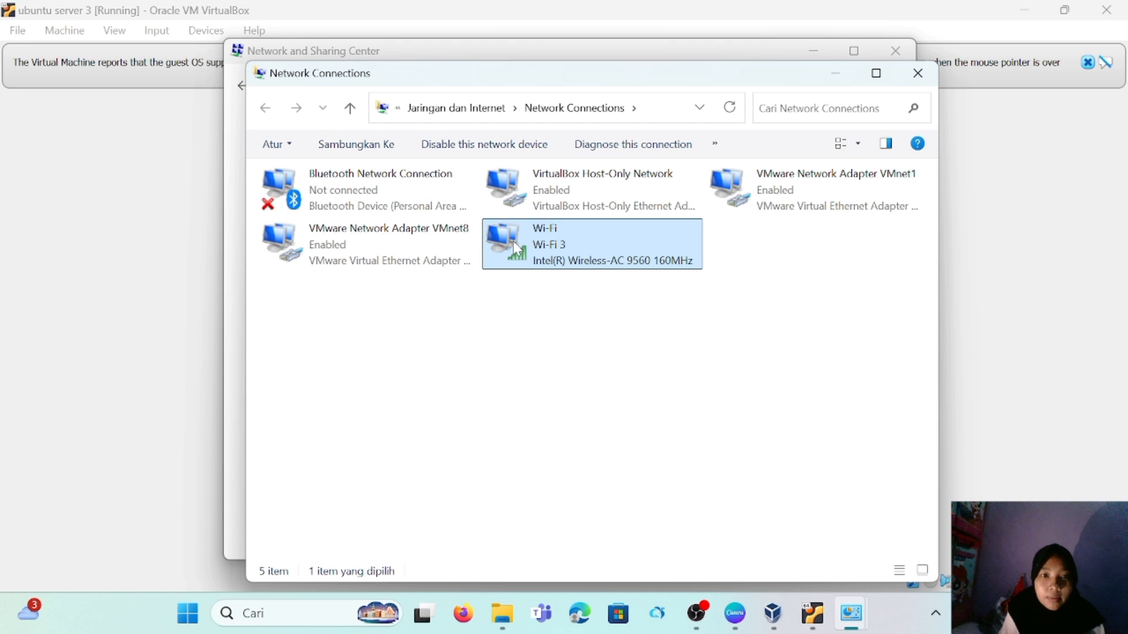
# Step: Show Wi-Fi details (IPv4 192.168.135.84, gateway 192.168.135.196) and compare with the VM's address
pyautogui.doubleClick(513, 241)
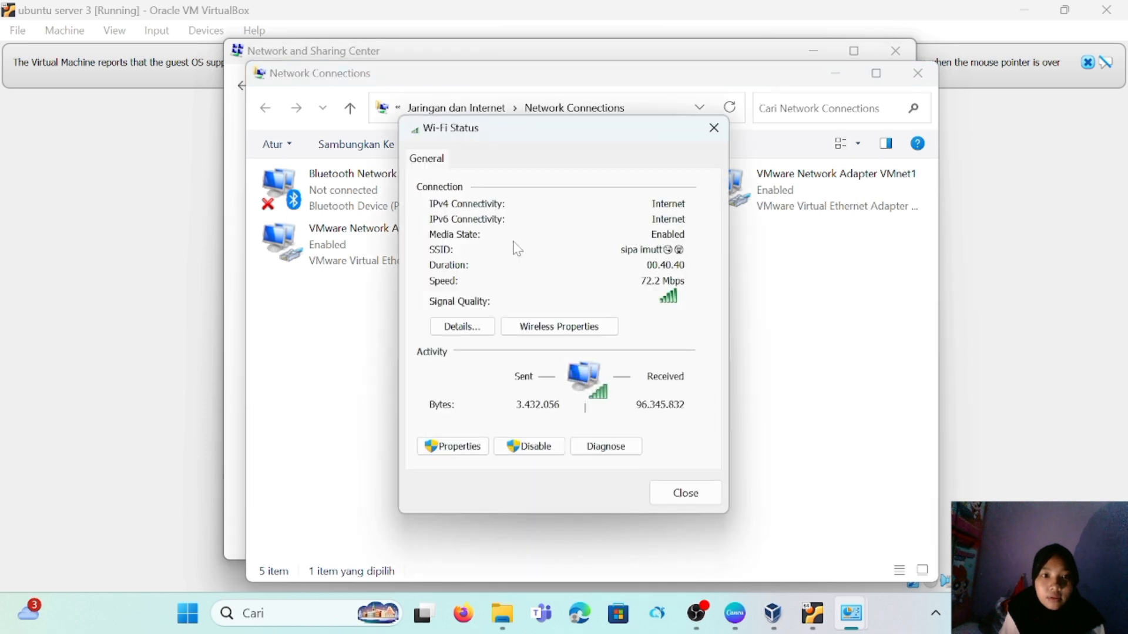
pyautogui.click(468, 325)
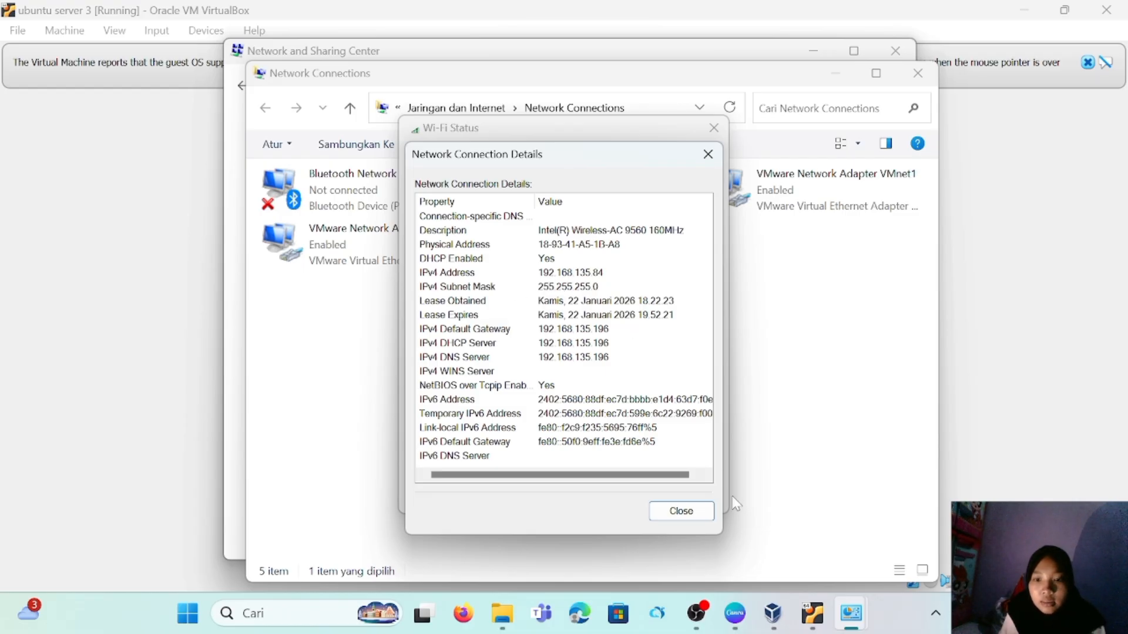
pyautogui.moveTo(812, 625)
pyautogui.click(819, 579)
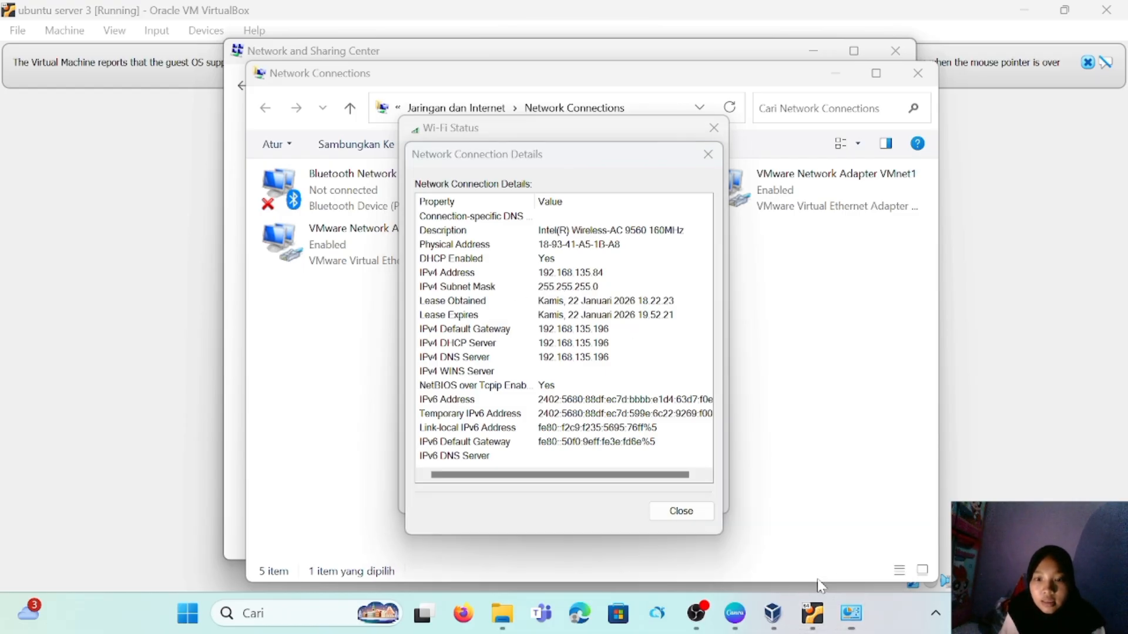
pyautogui.click(818, 615)
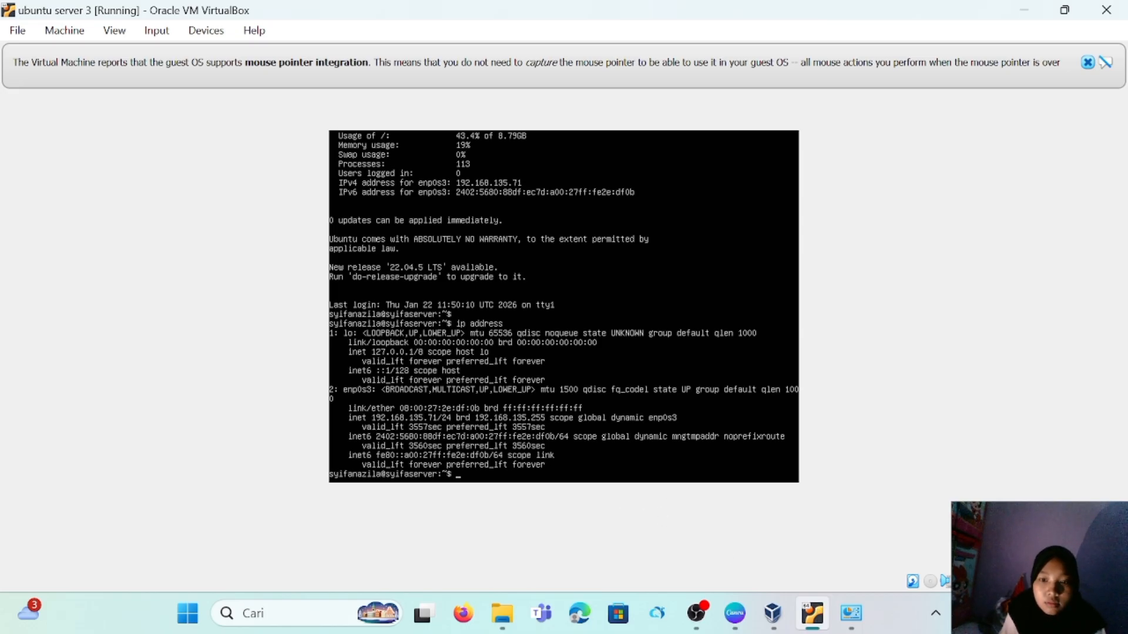
pyautogui.moveTo(848, 611)
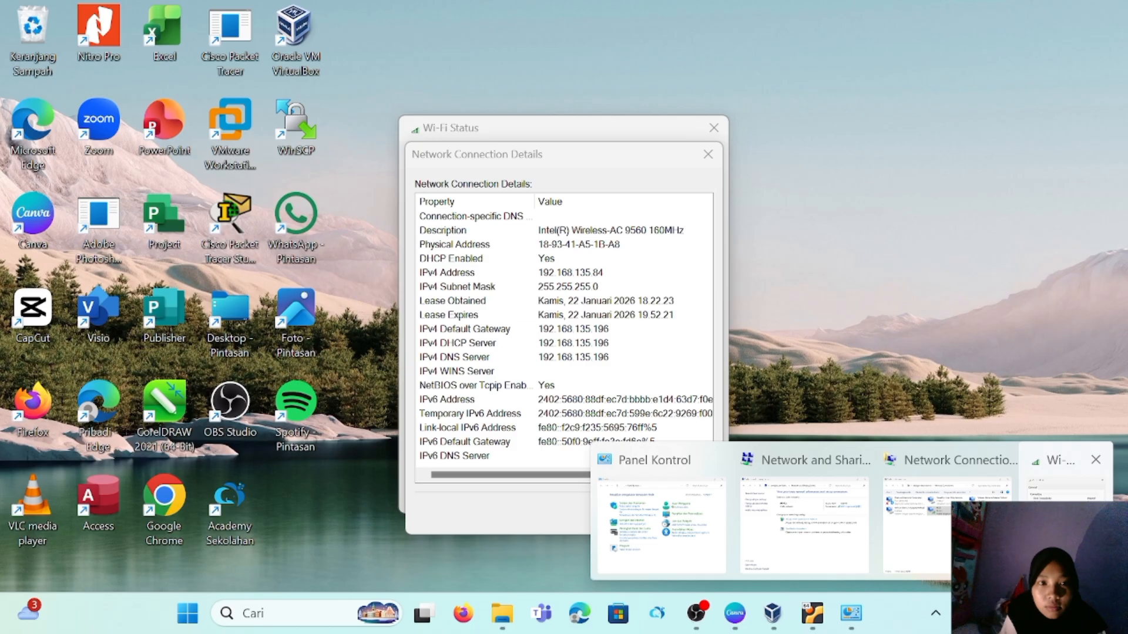
pyautogui.click(1060, 529)
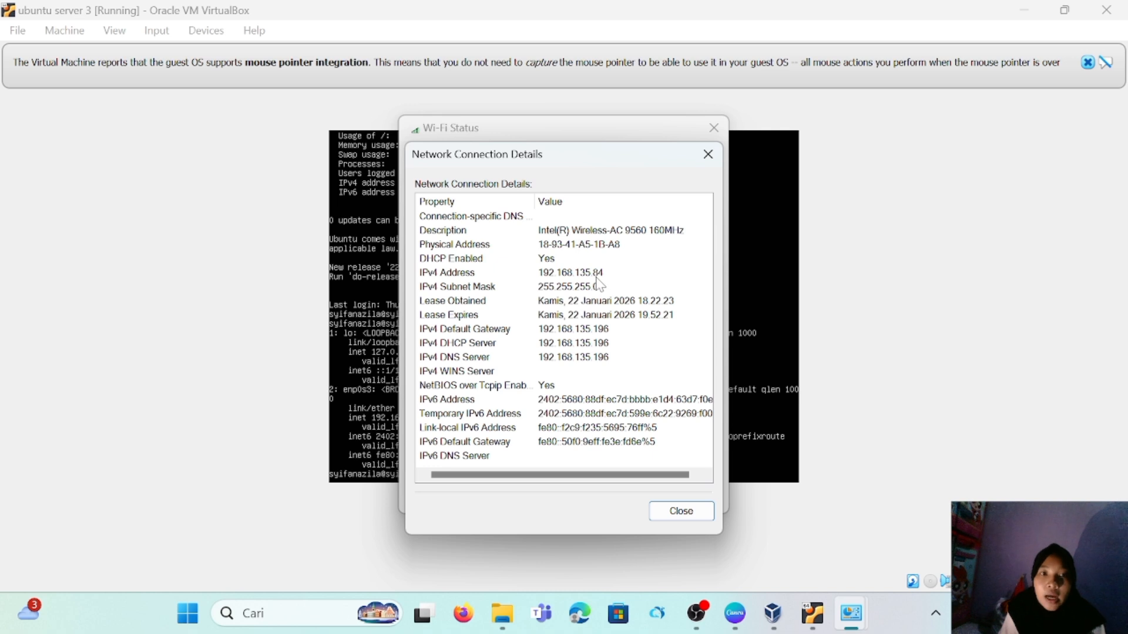
# Step: Ping google.com from ubuntu server 3 and stop it: 14 sent, 14 received, 0% loss
pyautogui.click(812, 616)
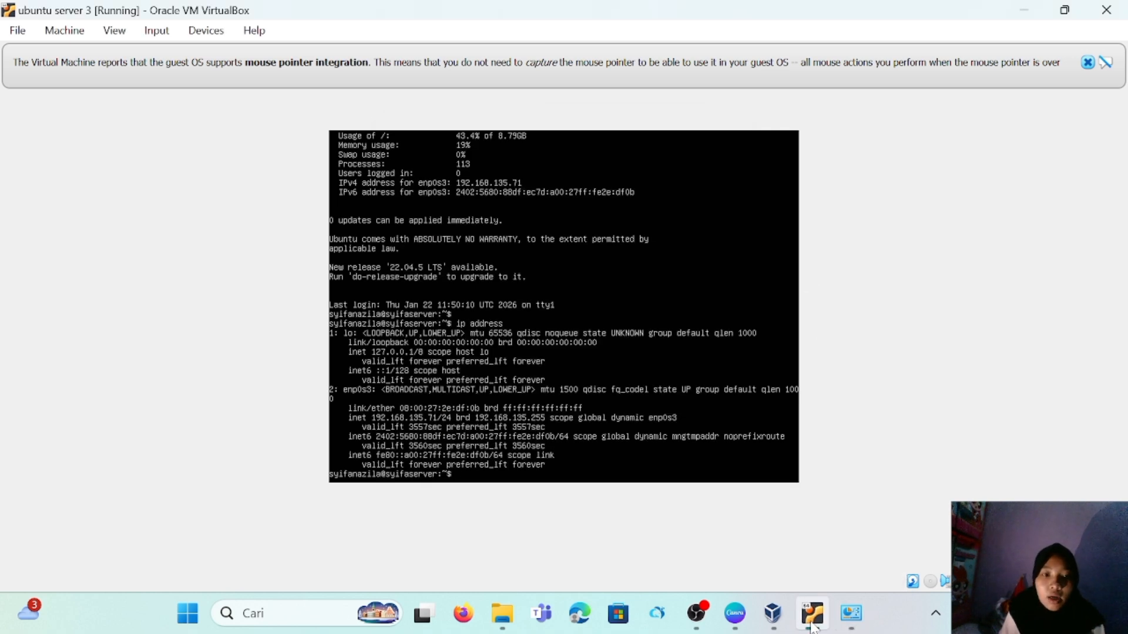
pyautogui.write('pi')
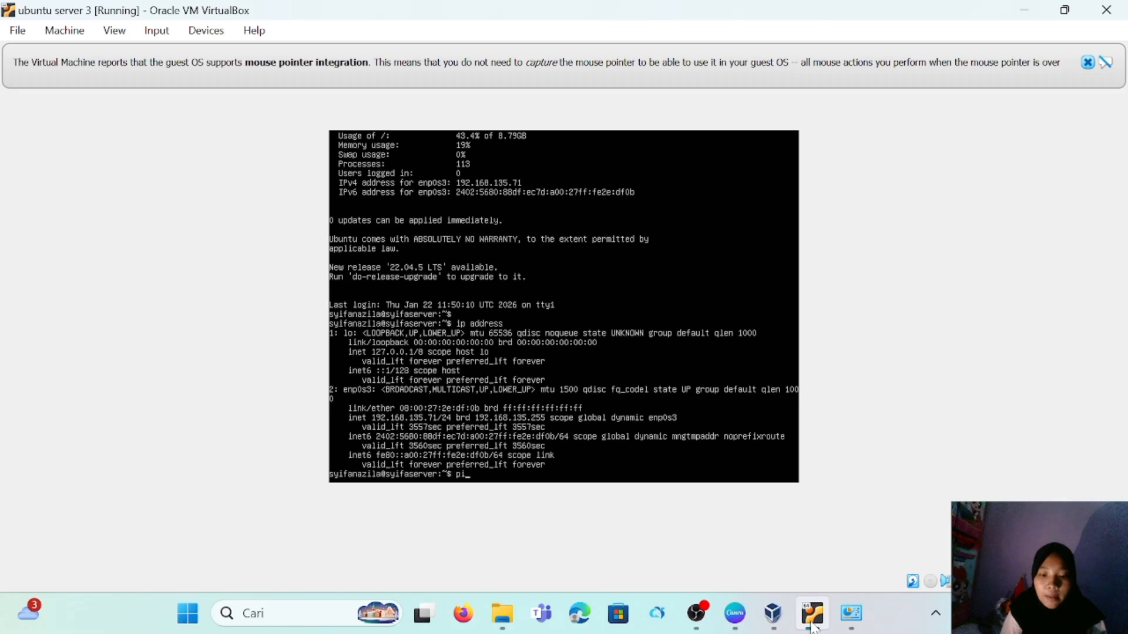
pyautogui.write('ng')
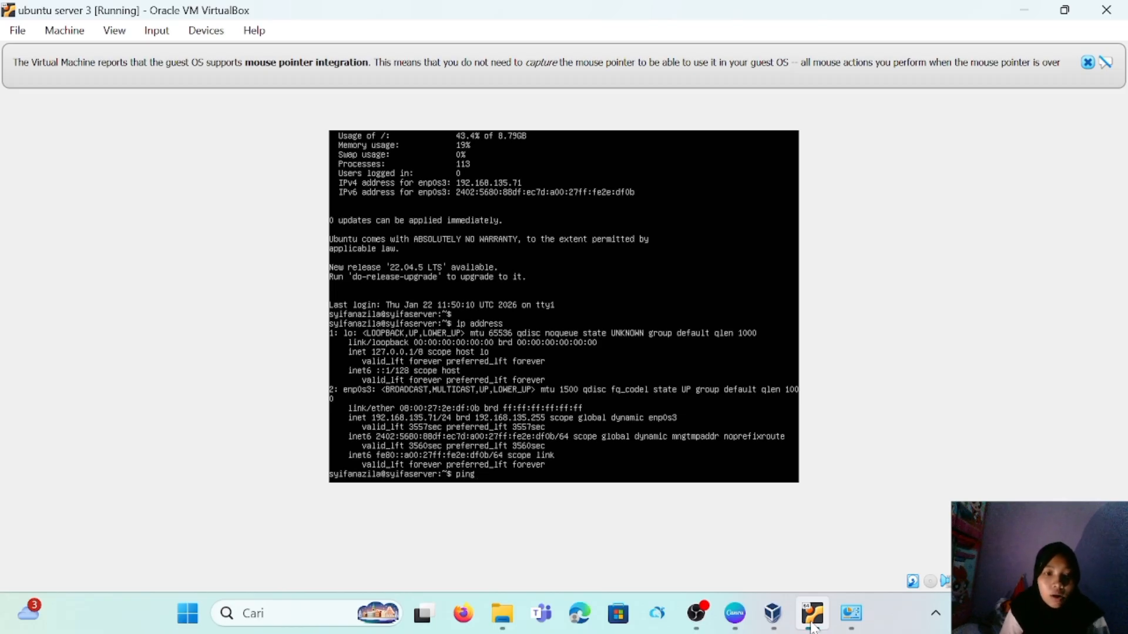
pyautogui.write(' goo')
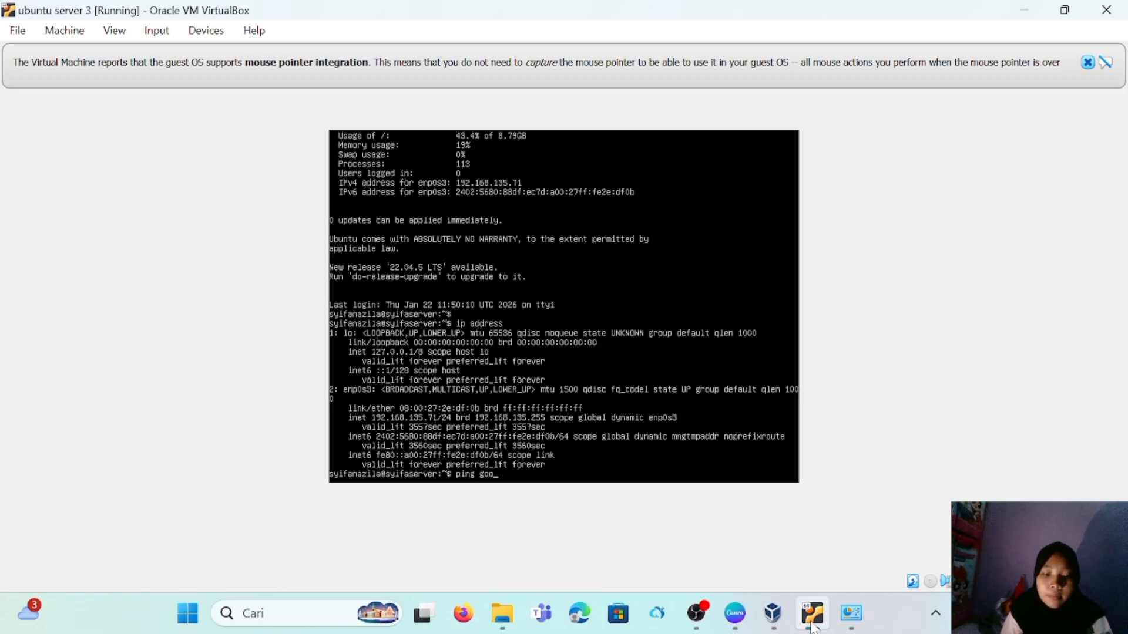
pyautogui.write('gl')
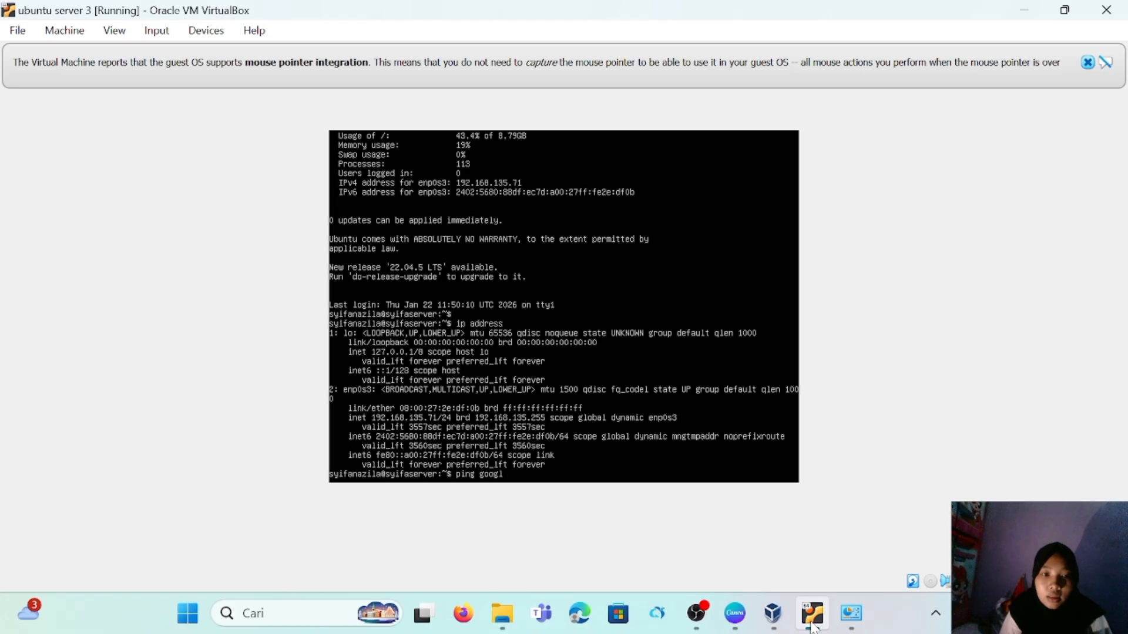
pyautogui.write('e')
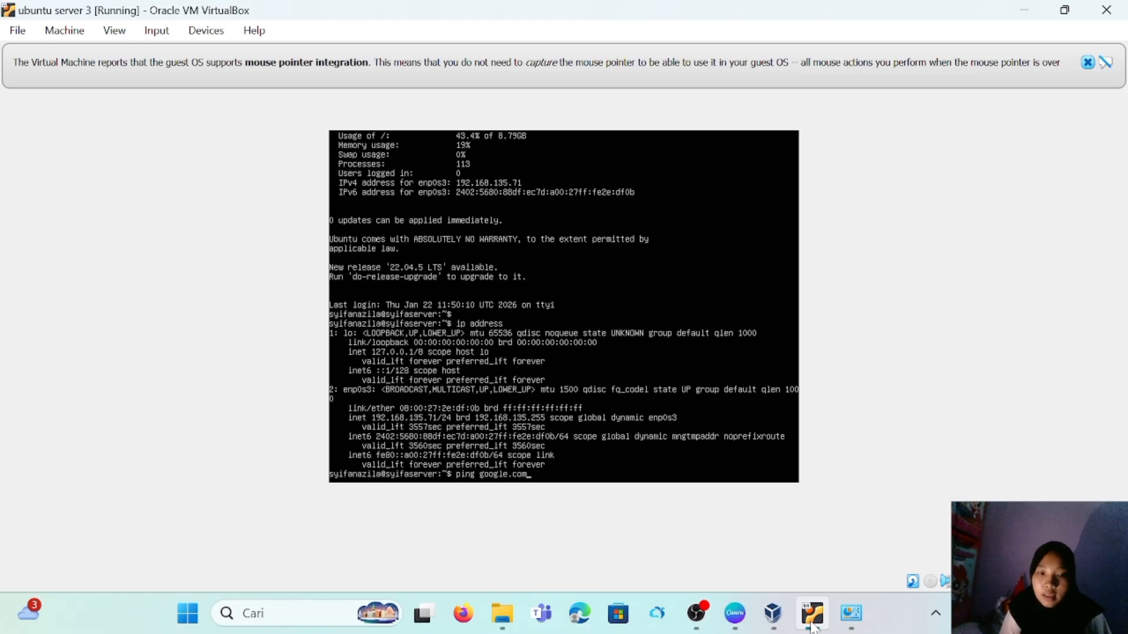
pyautogui.write('.com')
pyautogui.press('Return')
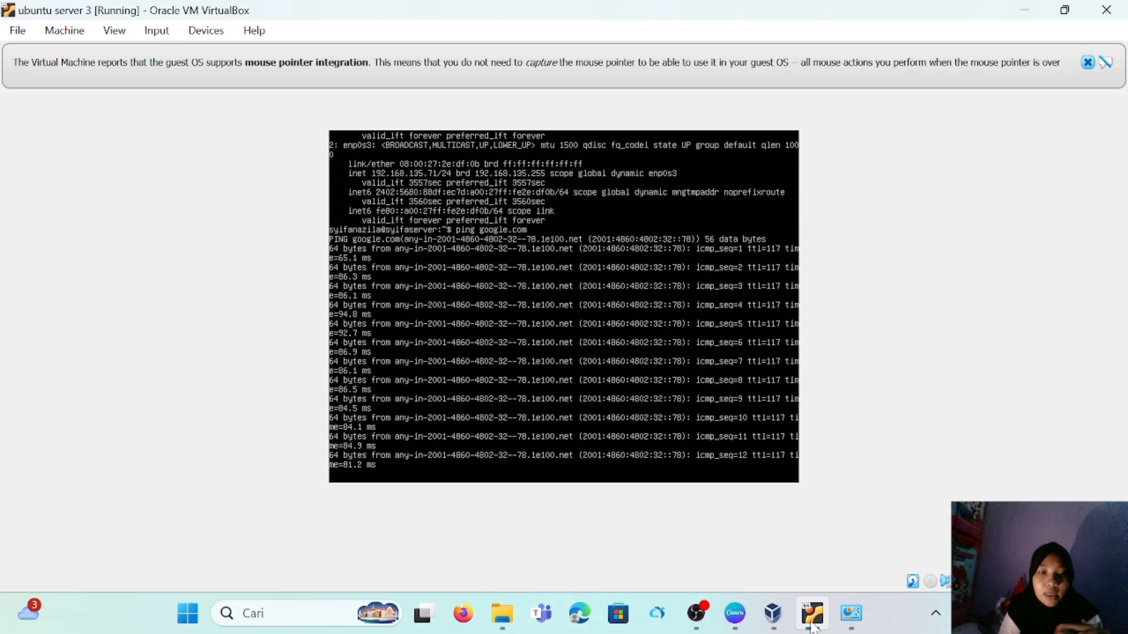
pyautogui.hotkey('ctrl', 'c')
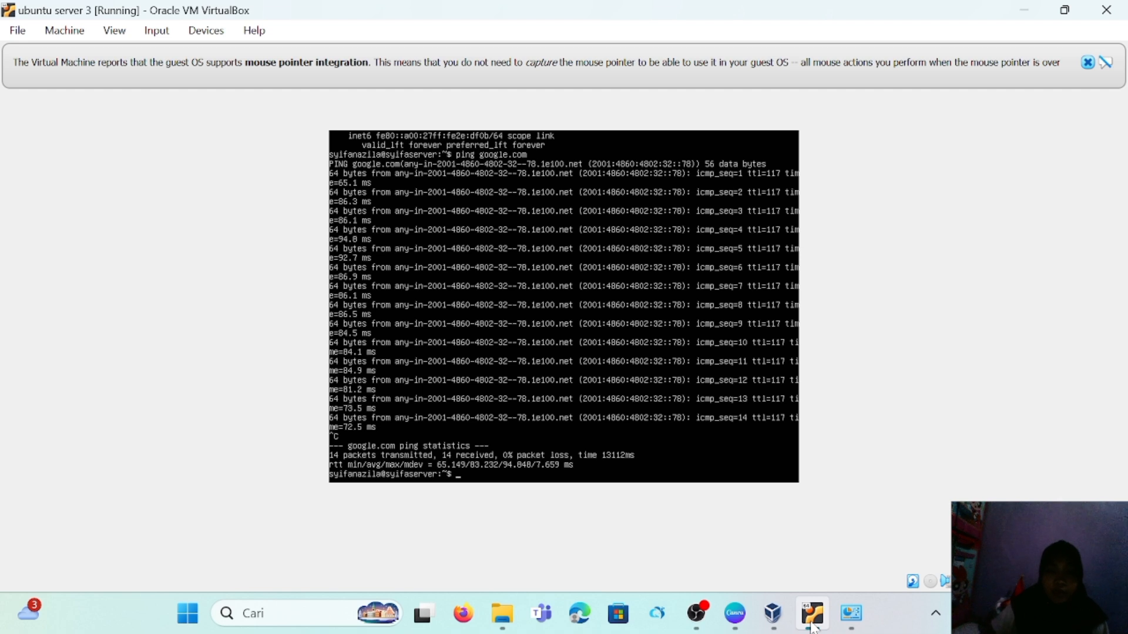
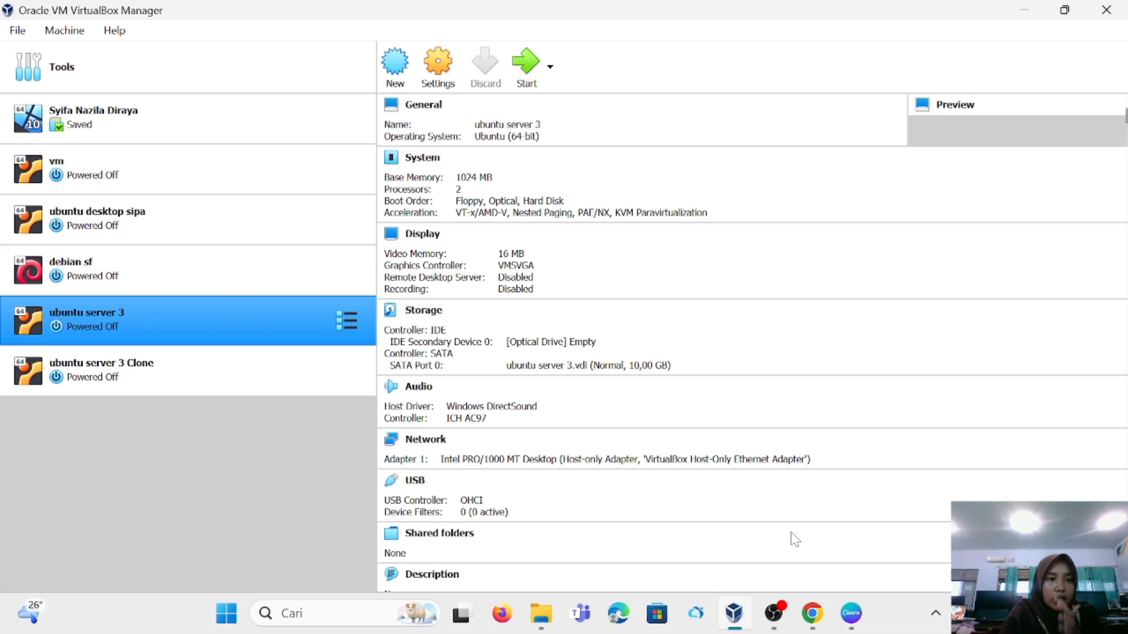
# Step: Check in Host Network Manager that the host-only adapter uses 192.168.56.1/24
pyautogui.click(20, 35)
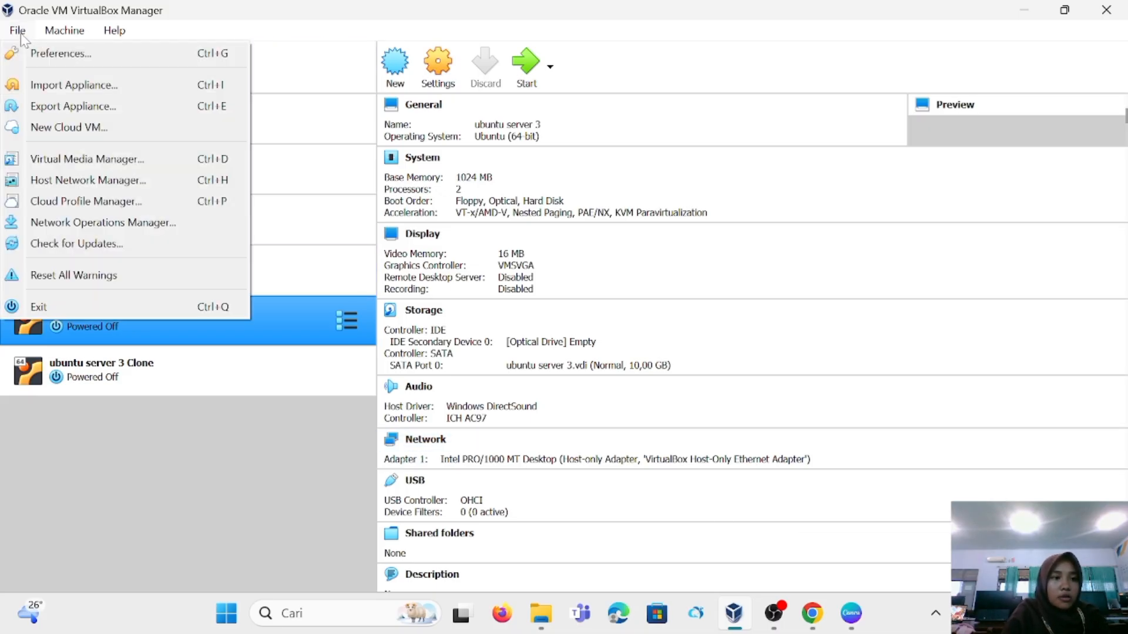
pyautogui.click(112, 186)
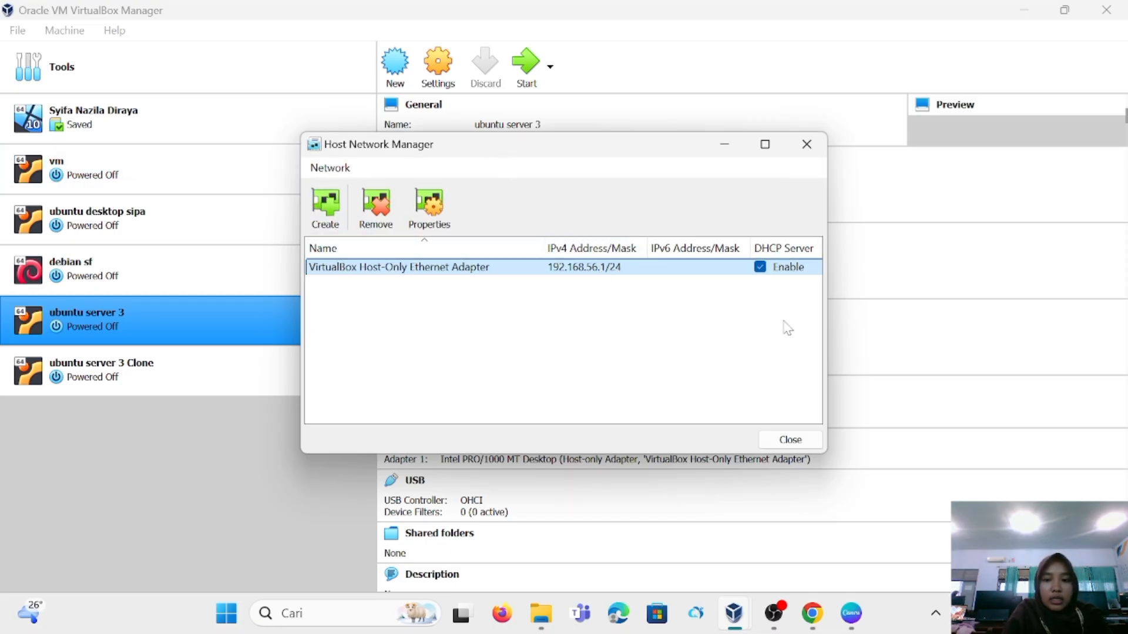
pyautogui.click(802, 442)
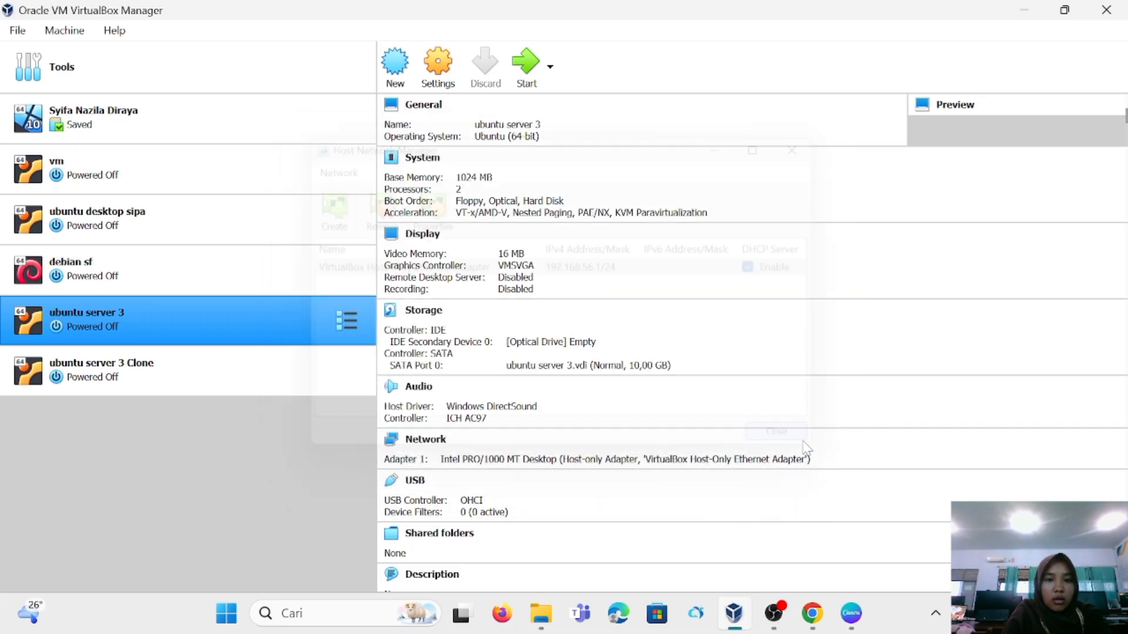
# Step: Start ubuntu server 3 and dismiss the keyboard and mouse capture notices
pyautogui.click(531, 76)
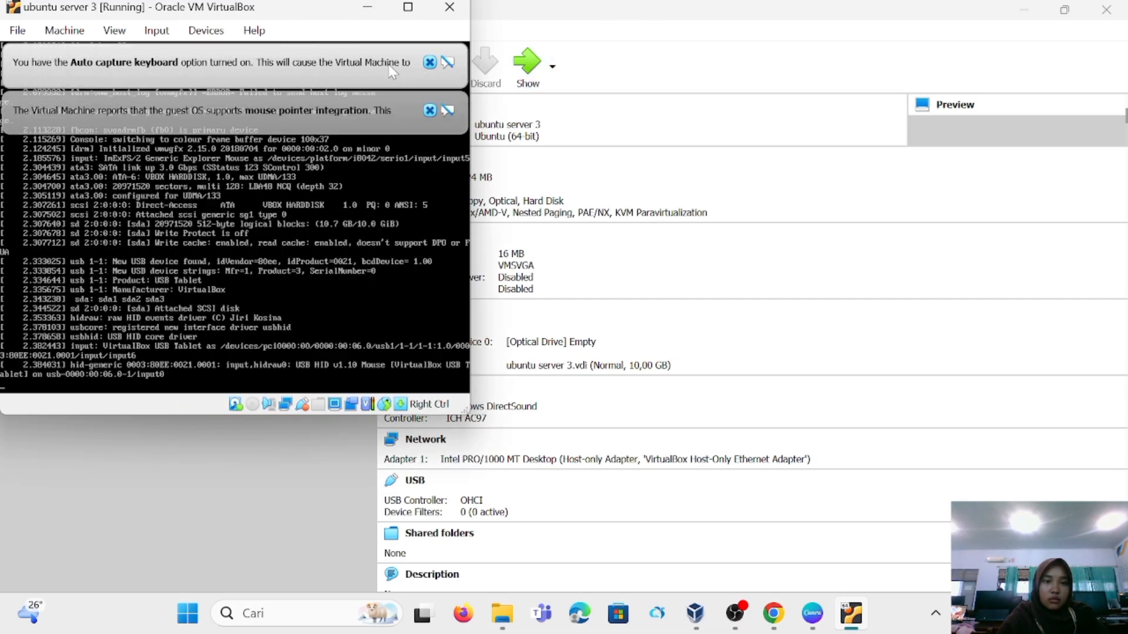
pyautogui.click(429, 62)
pyautogui.click(429, 62)
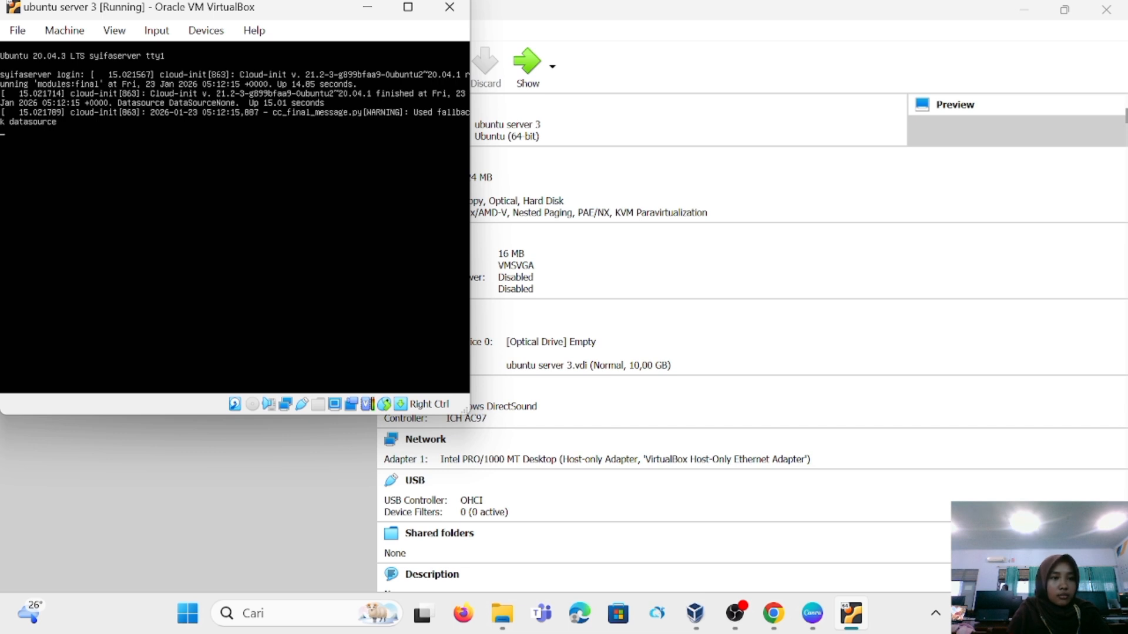
# Step: Log in to the ubuntu server 3 console with the user's username and password
pyautogui.press('Return')
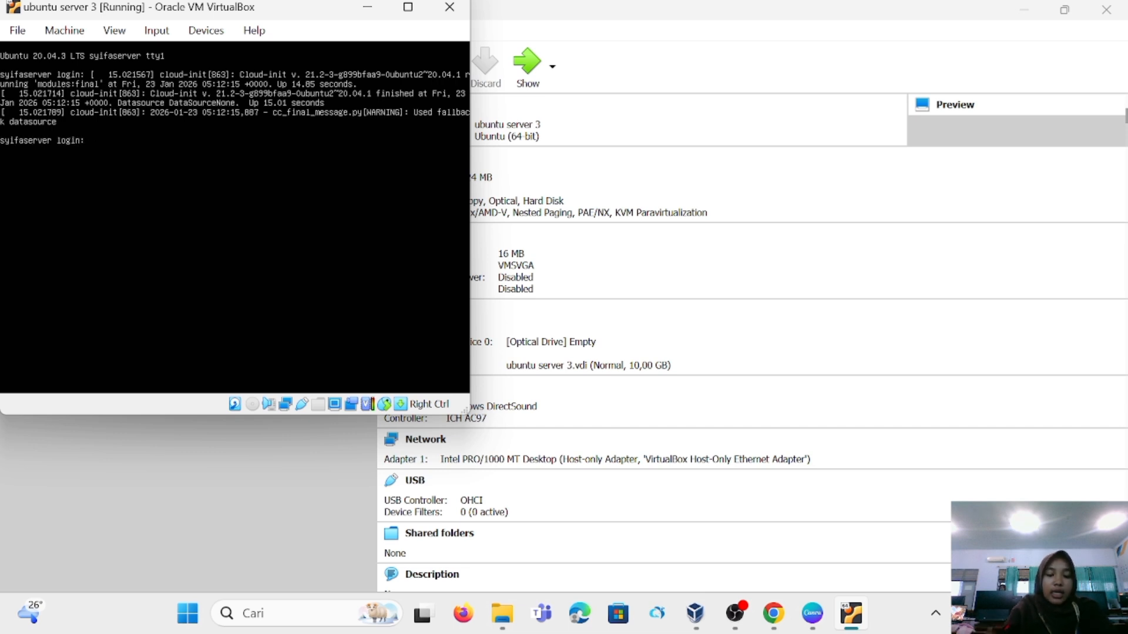
pyautogui.write('syifana')
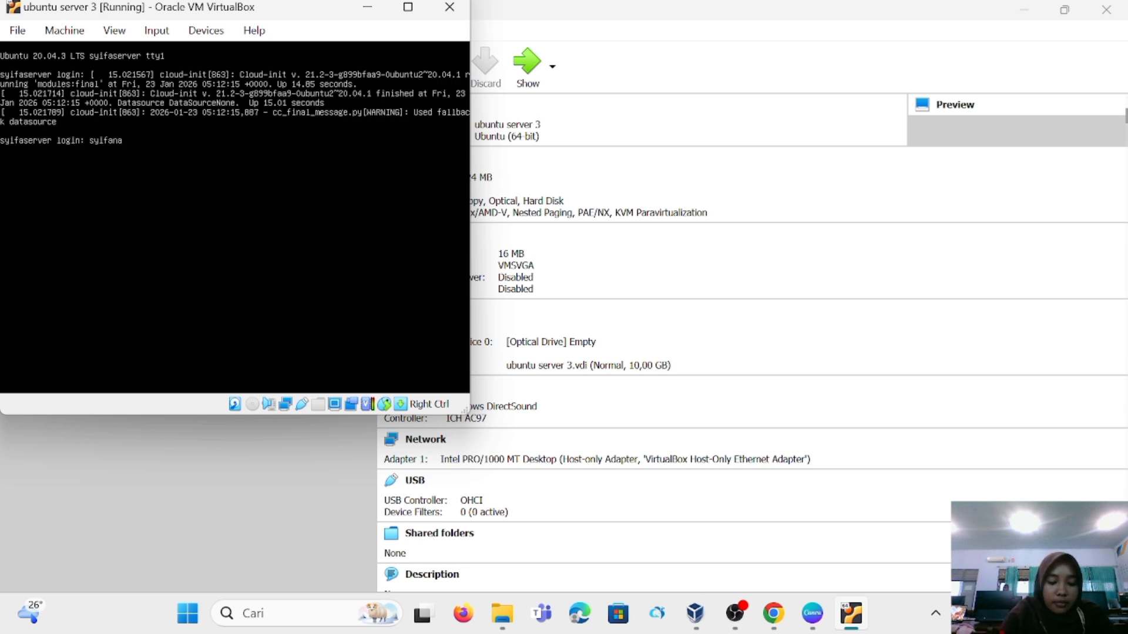
pyautogui.write('zila')
pyautogui.press('Return')
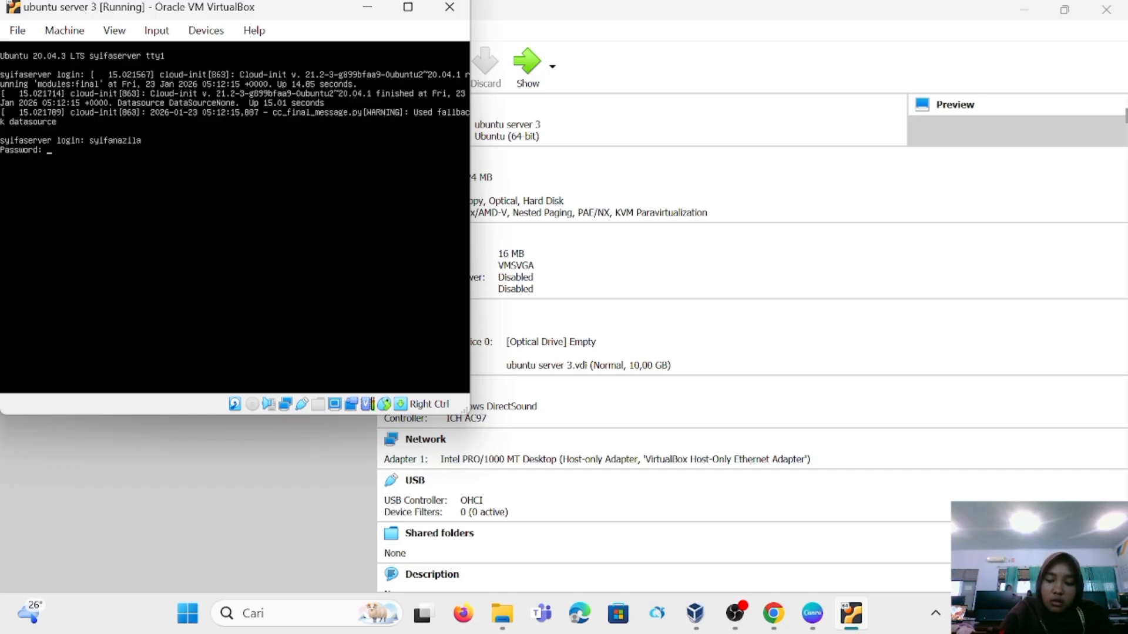
pyautogui.press('Return')
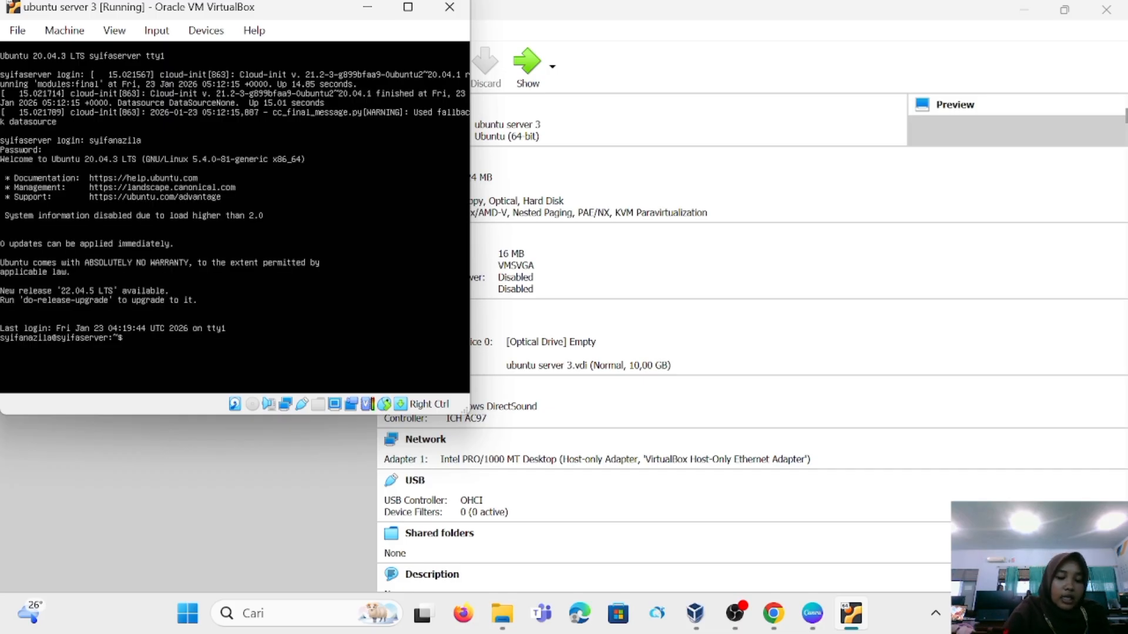
# Step: Run ip address to show enp0s3 at 192.168.56.101/24, leaving a fresh prompt
pyautogui.write('ipp a')
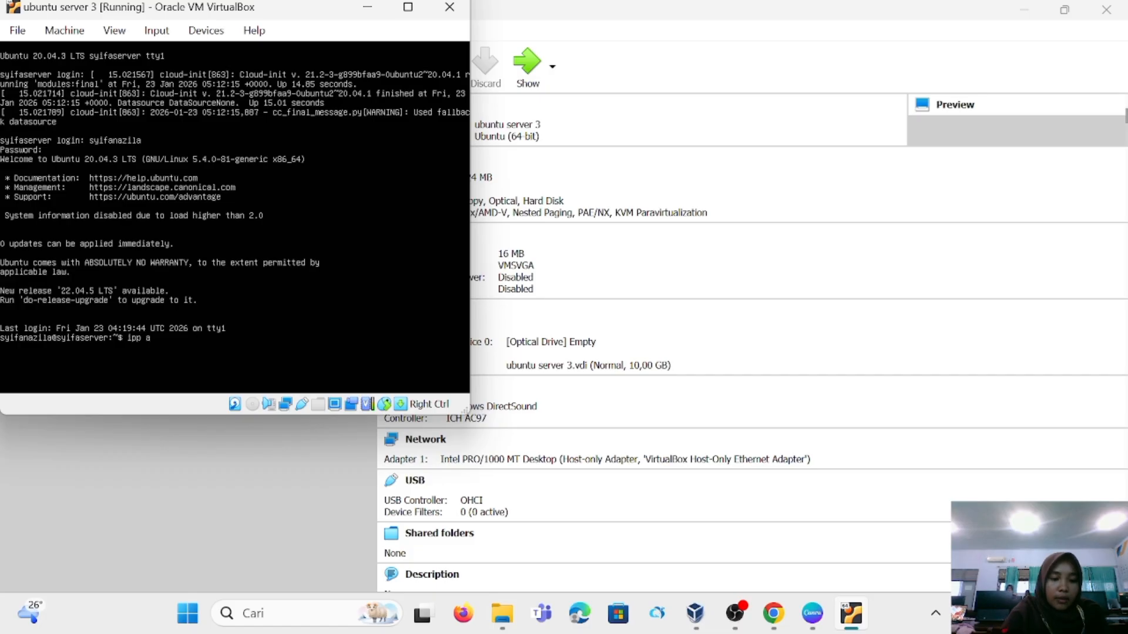
pyautogui.press('BackSpace')
pyautogui.write('address')
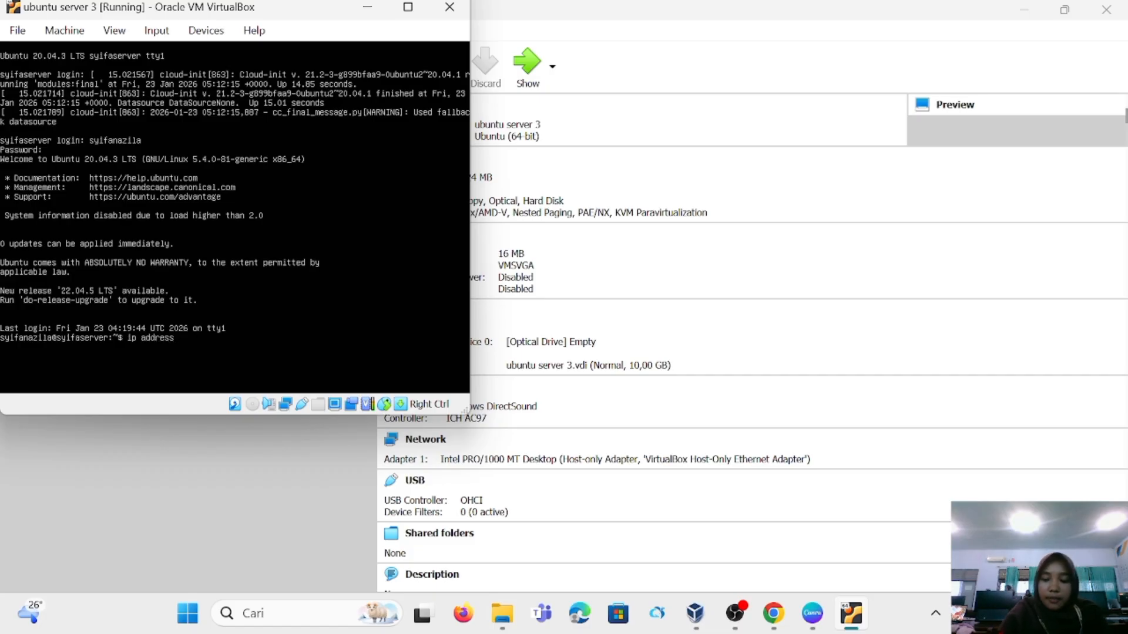
pyautogui.press('Return')
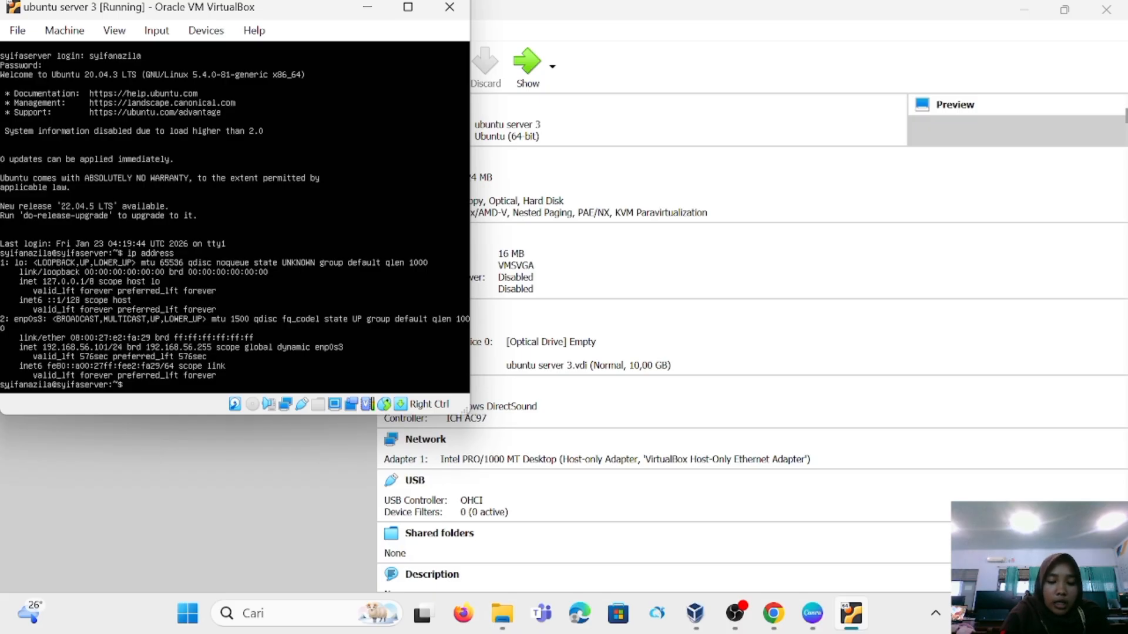
pyautogui.write('sudo')
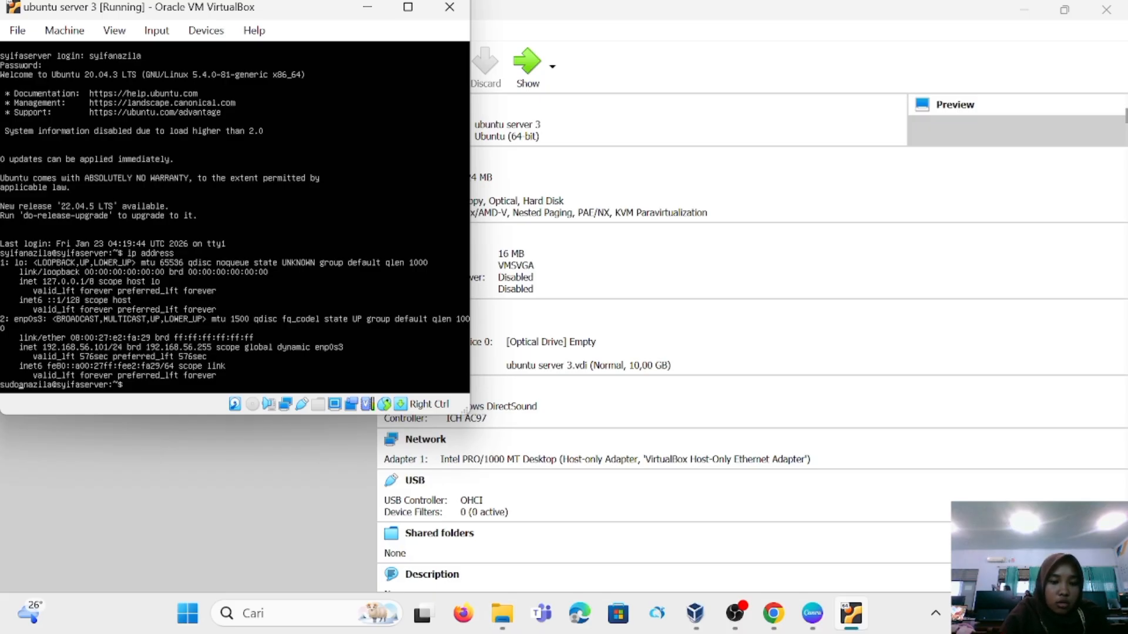
pyautogui.press('BackSpace')
pyautogui.press('BackSpace')
pyautogui.press('BackSpace')
pyautogui.press('BackSpace')
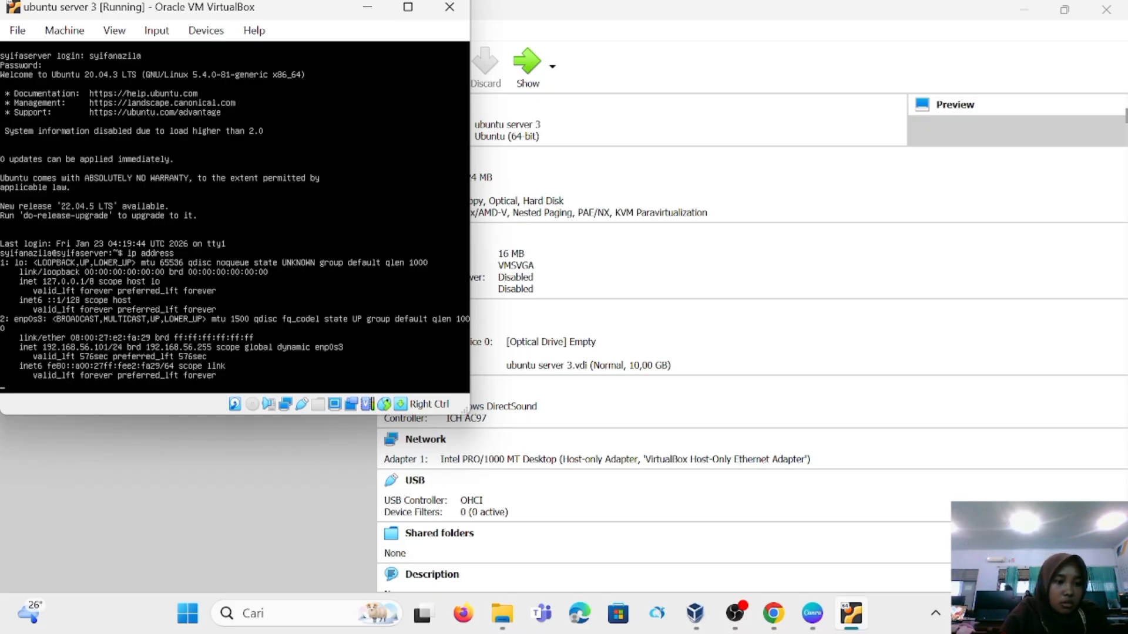
pyautogui.press('Return')
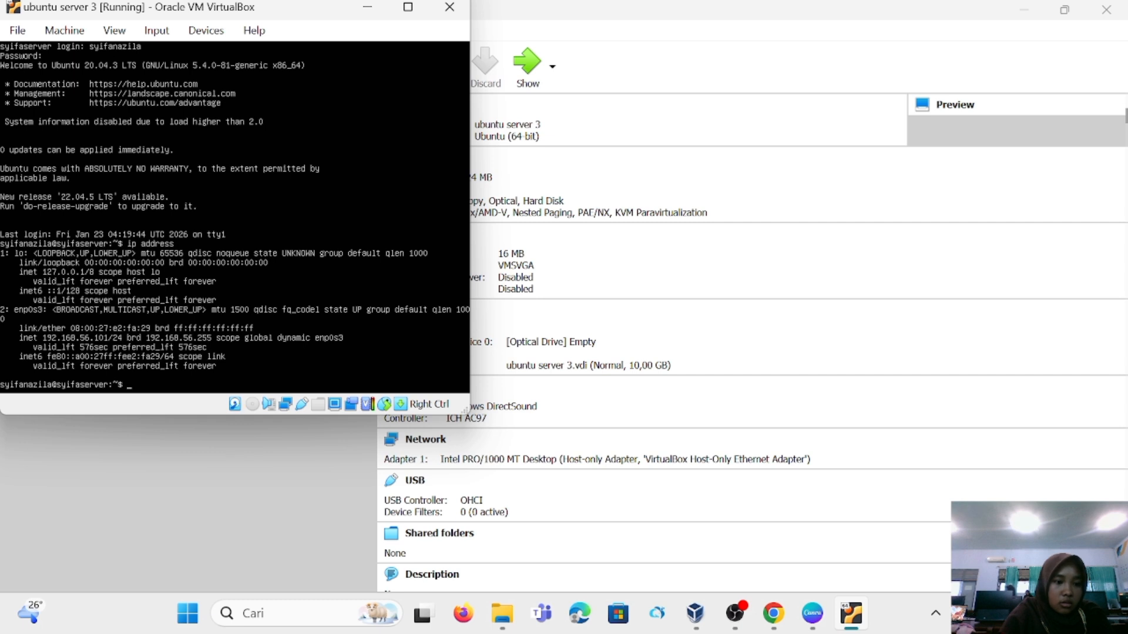
# Step: Release the enp0s3 DHCP lease with sudo dhclient -r enp0s3
pyautogui.write('sud')
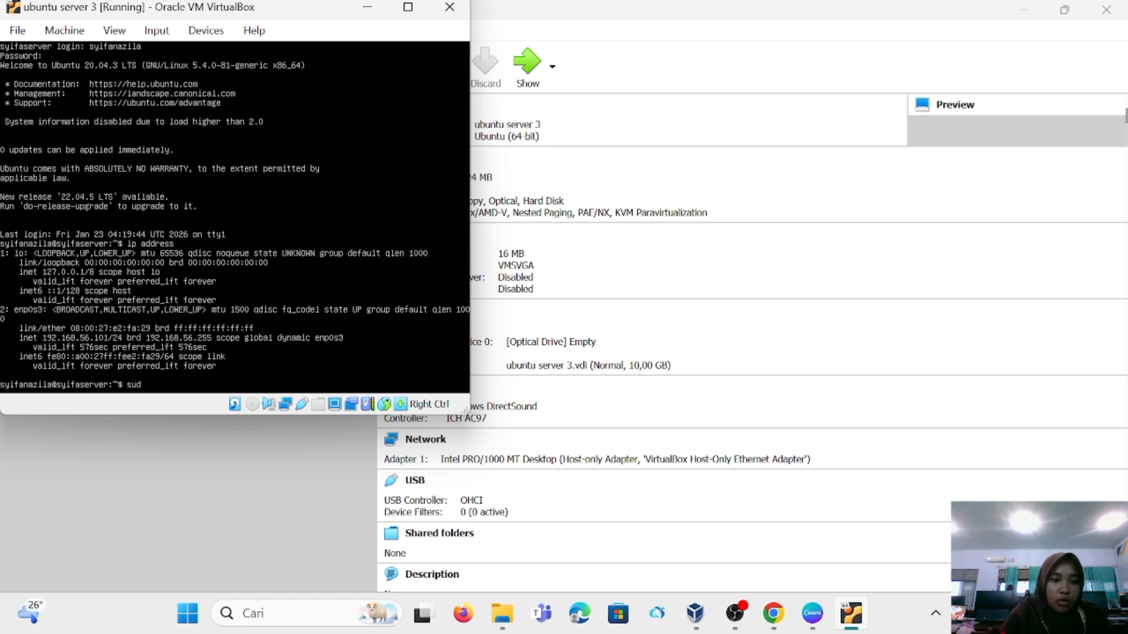
pyautogui.write('o dhc')
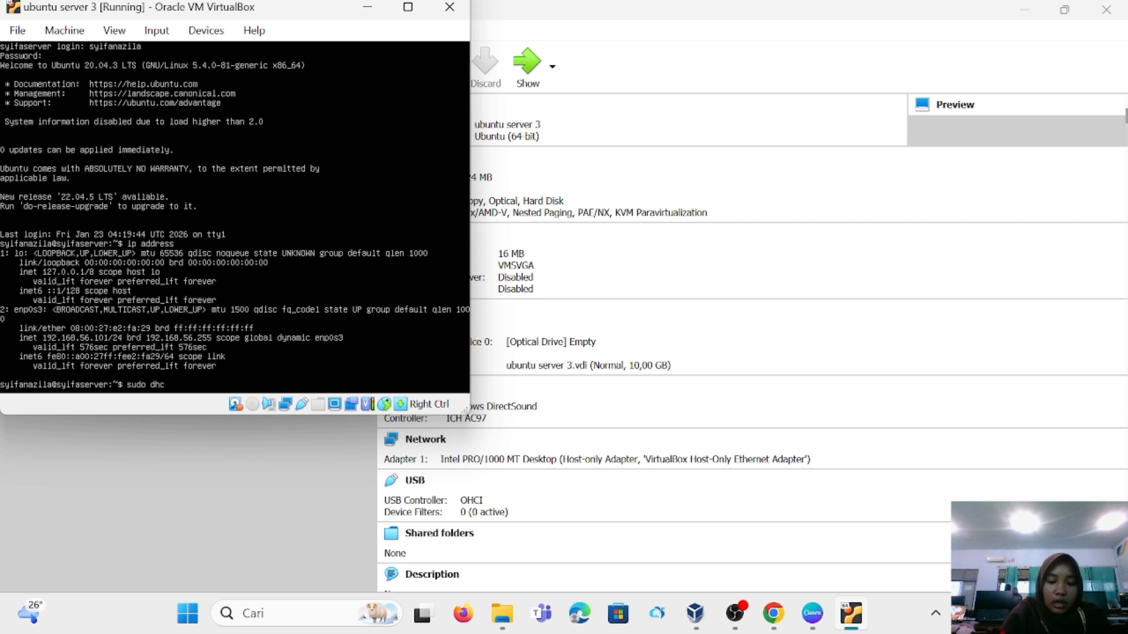
pyautogui.write('lient')
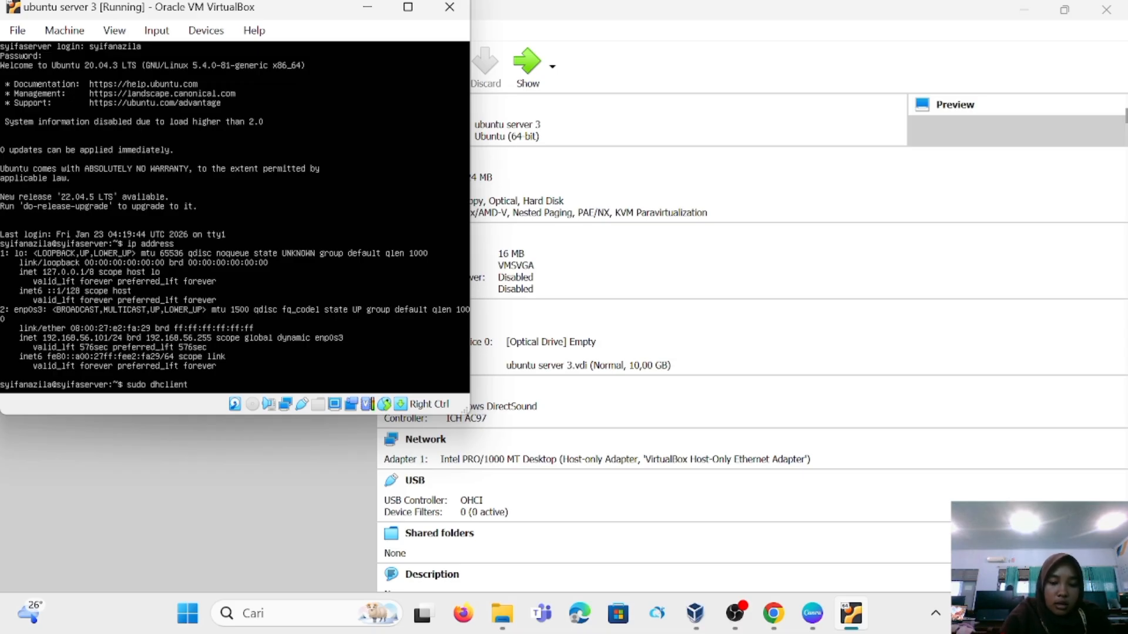
pyautogui.write(' -')
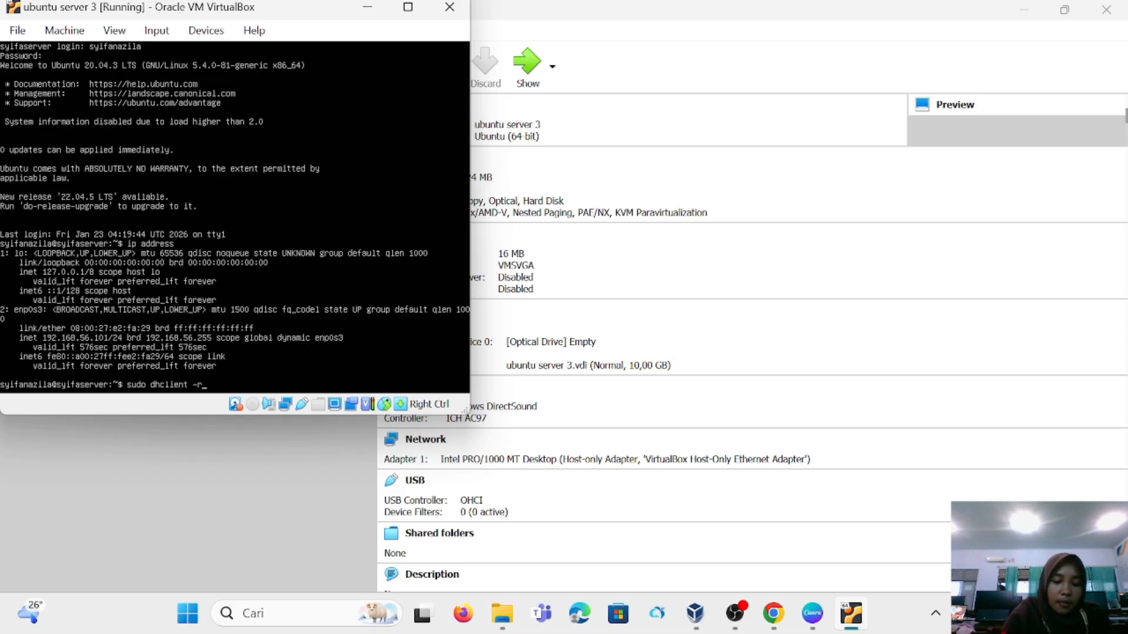
pyautogui.write('r enp0s')
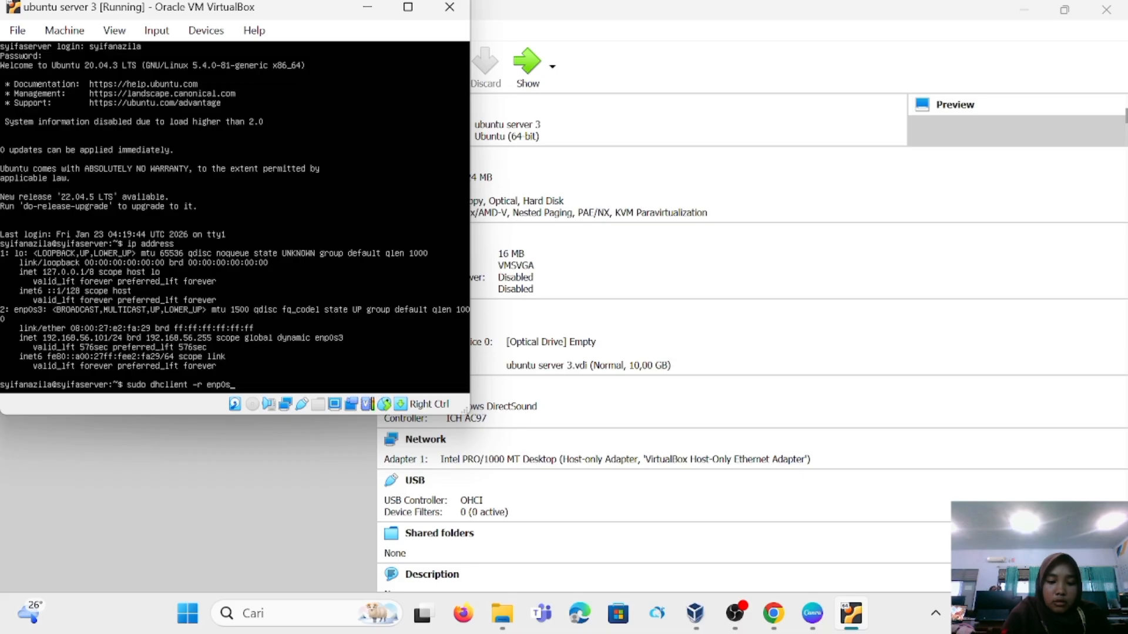
pyautogui.write('3')
pyautogui.press('Return')
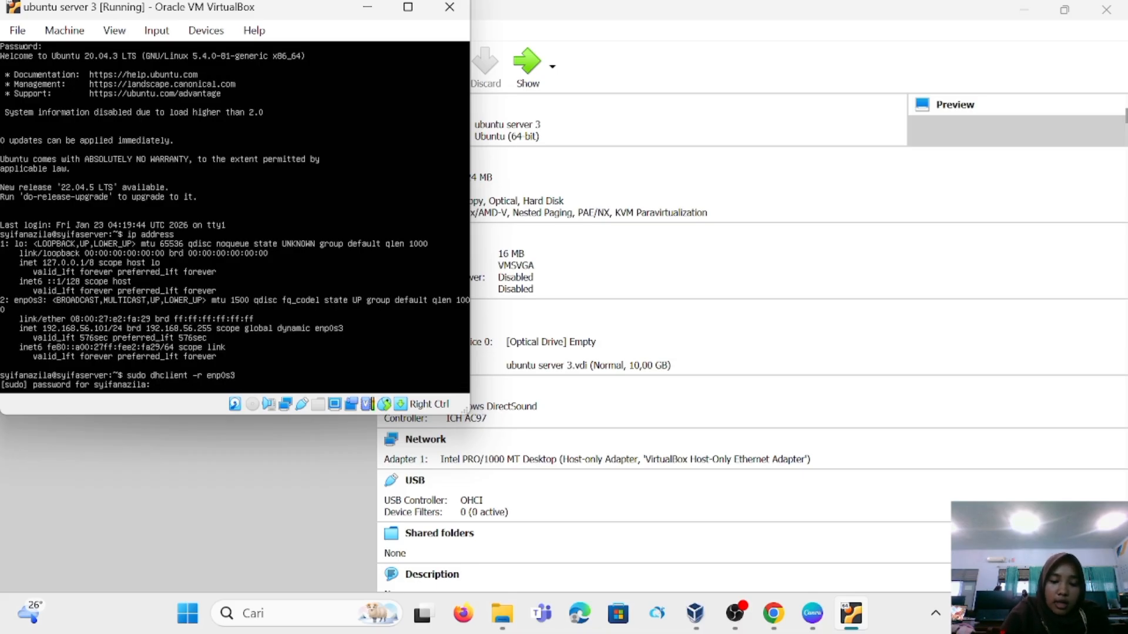
pyautogui.press('Return')
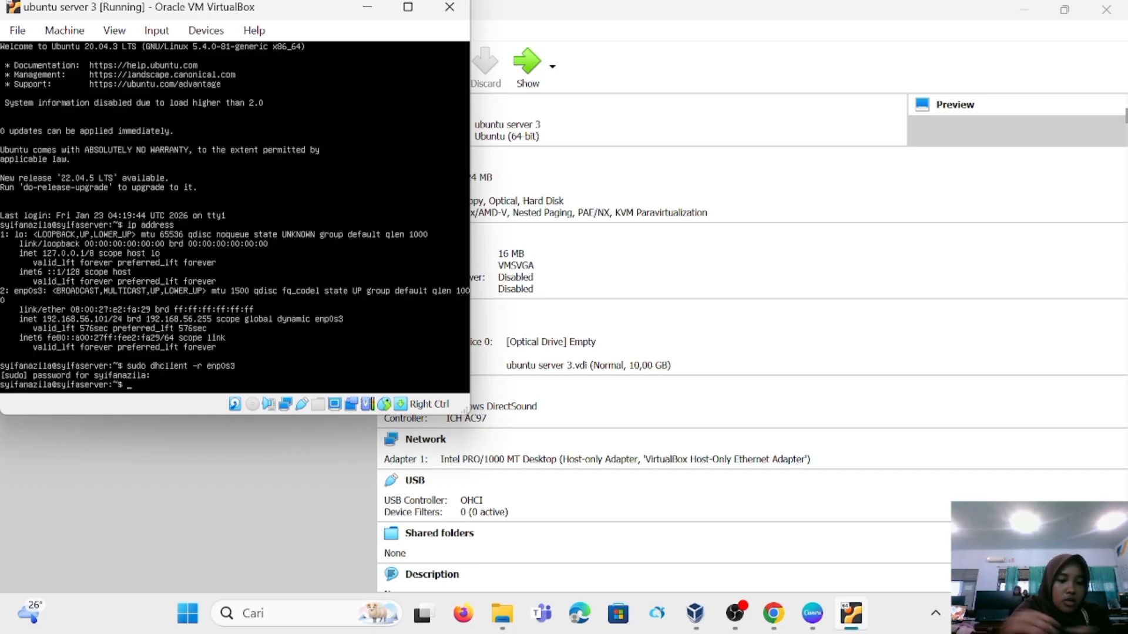
# Step: Renew the lease with sudo dhclient enp0s3 and confirm enp0s3 now has 192.168.56.102/24
pyautogui.write('su')
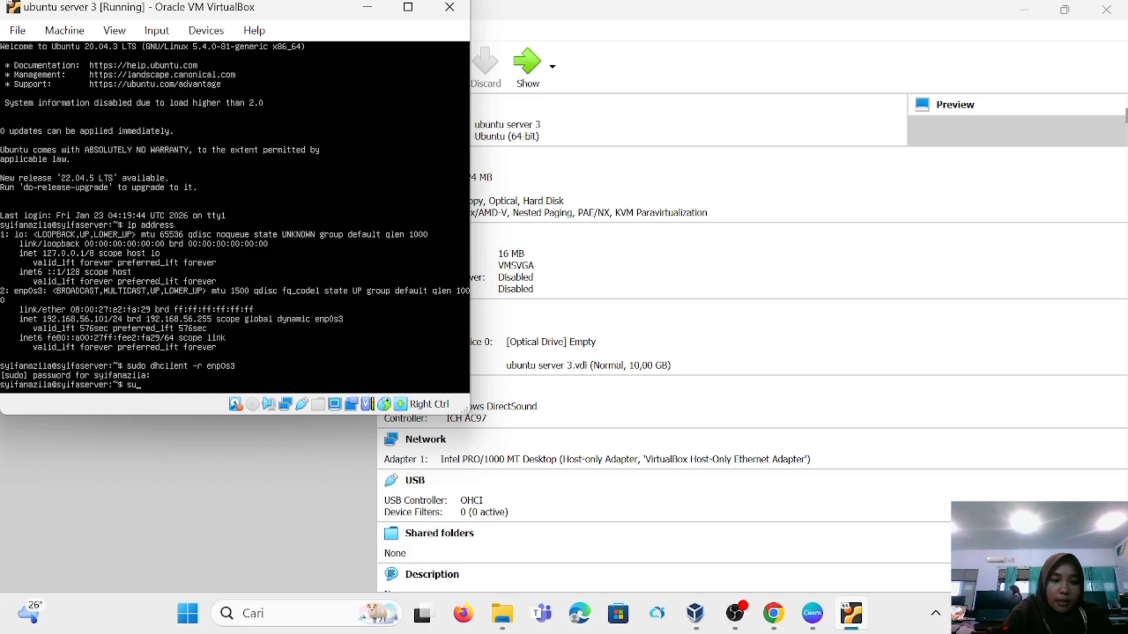
pyautogui.write('dp')
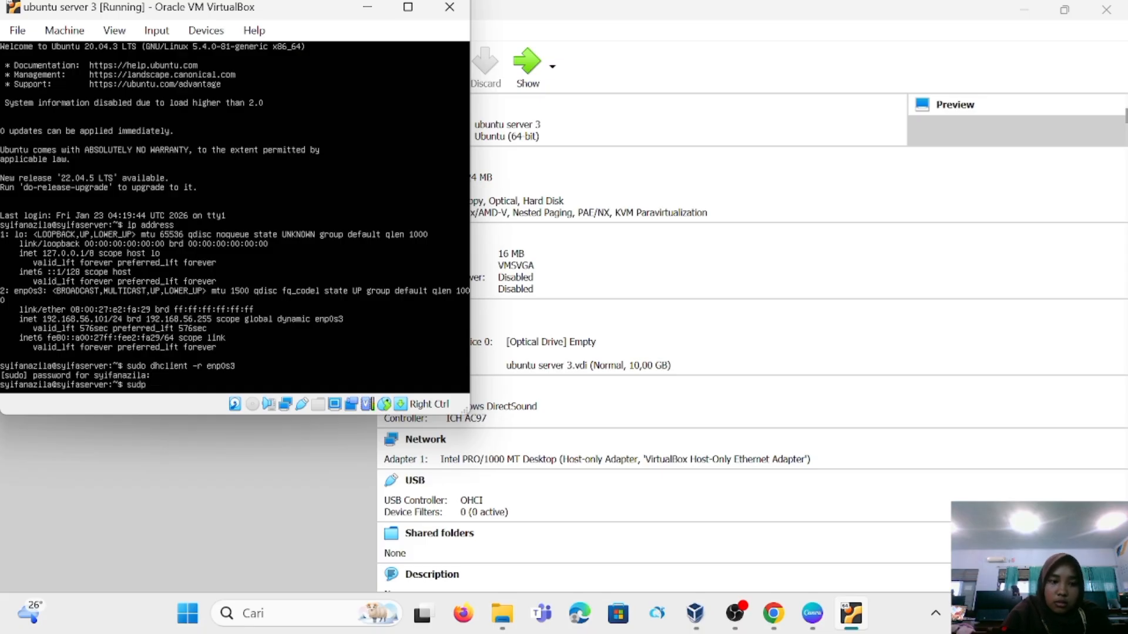
pyautogui.press('BackSpace')
pyautogui.write('o dhclieb')
pyautogui.press('BackSpace')
pyautogui.write('n')
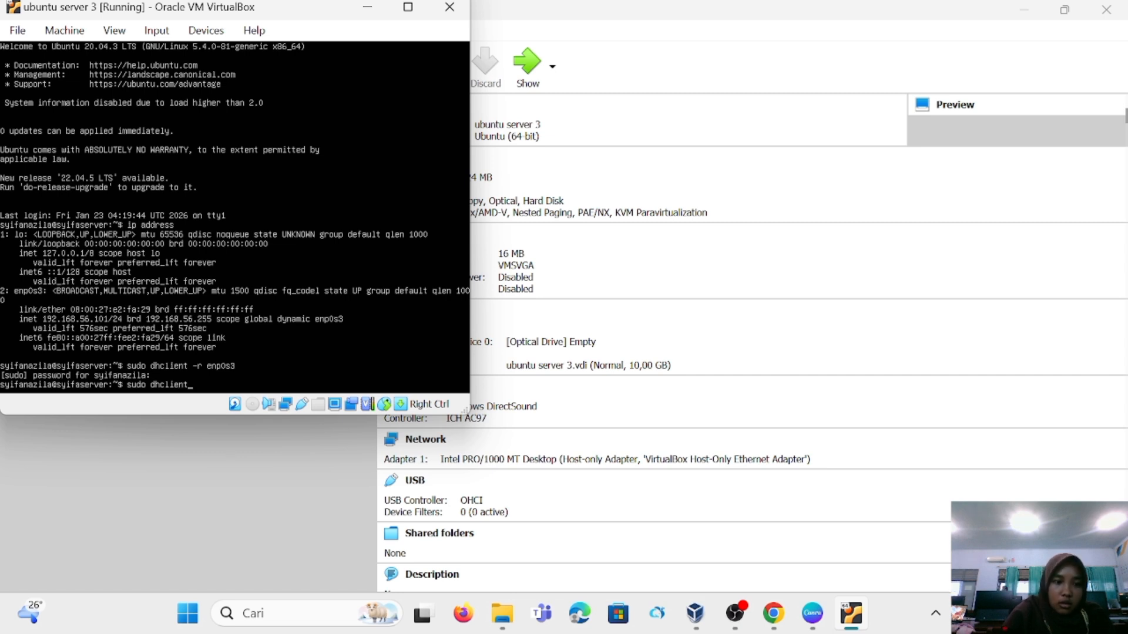
pyautogui.write('t')
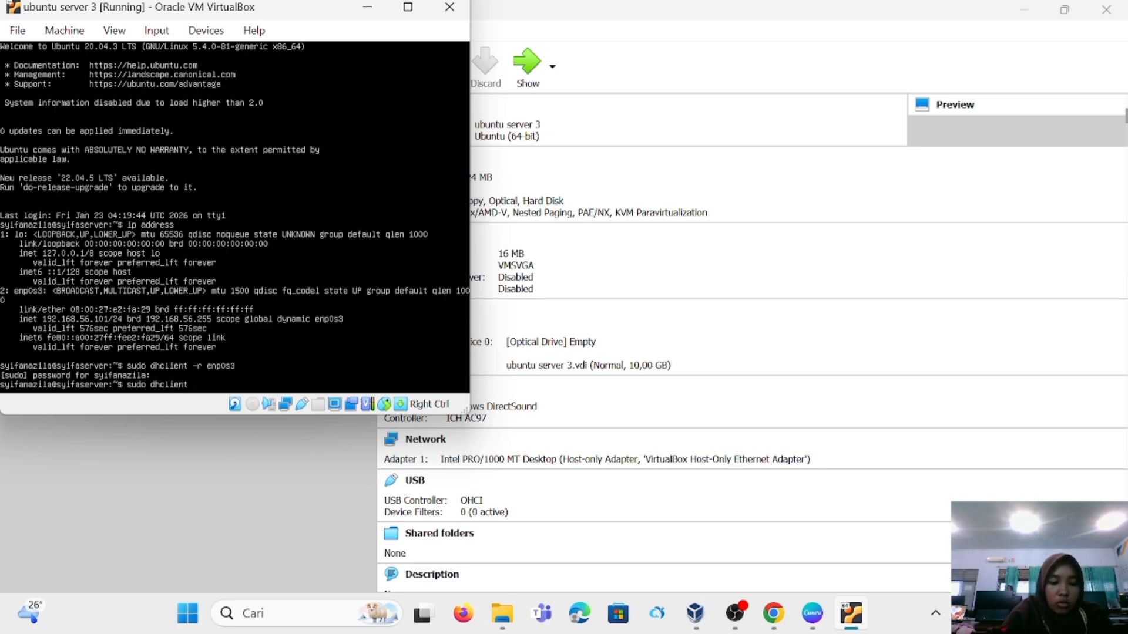
pyautogui.write(' enp0s3')
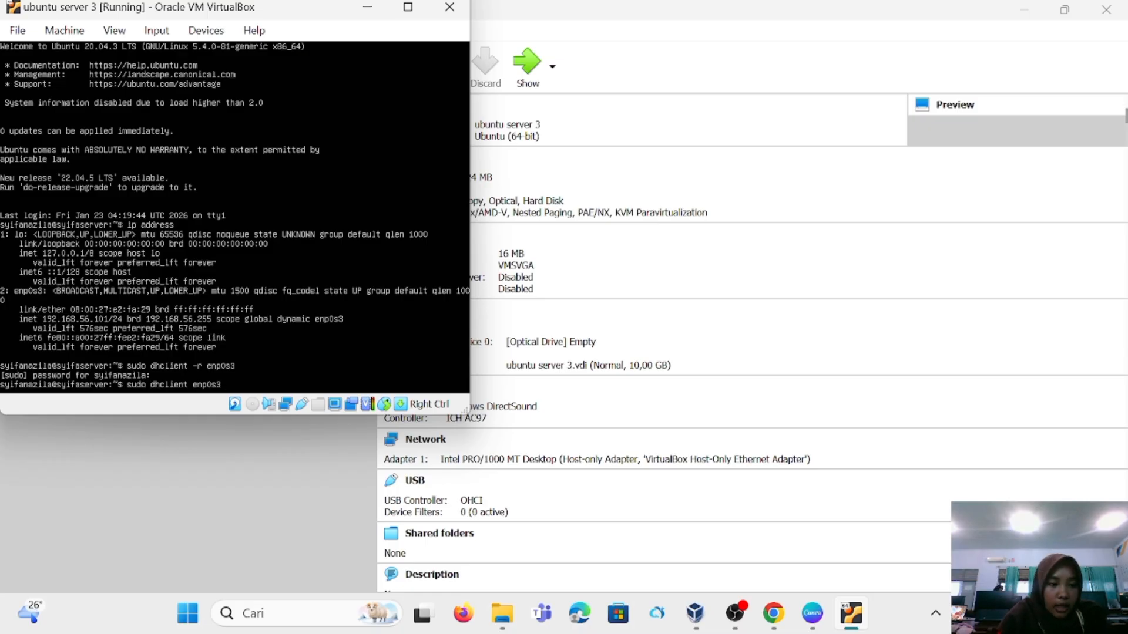
pyautogui.press('Return')
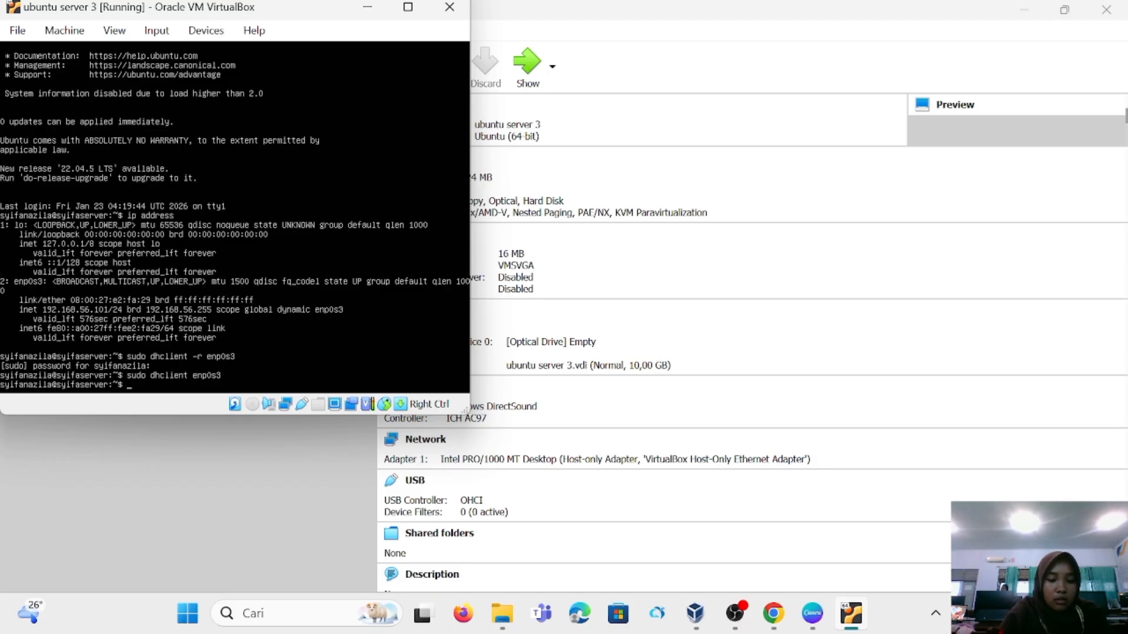
pyautogui.write('p address')
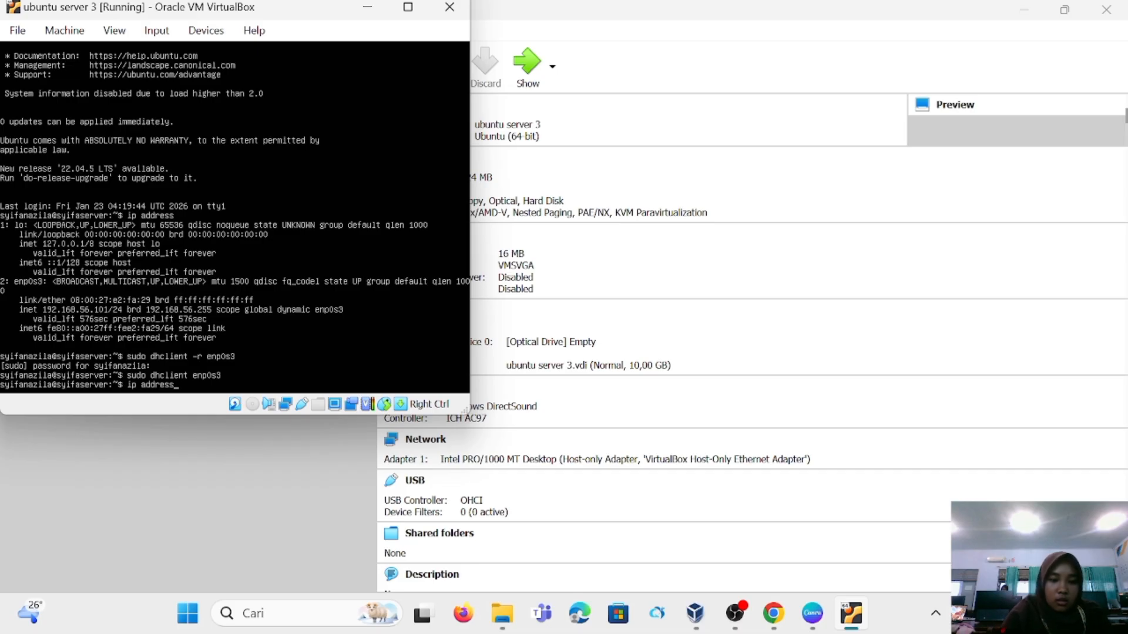
pyautogui.press('Return')
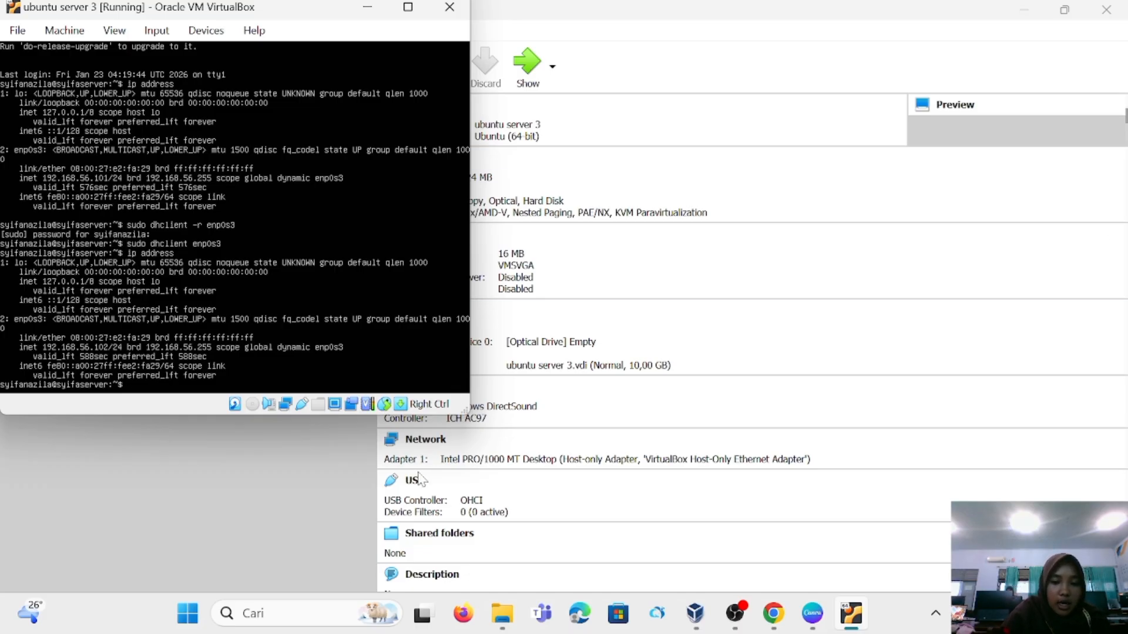
# Step: Reach the Network Connections list via Control Panel, Jaringan dan Internet and Network and Sharing Center
pyautogui.click(247, 611)
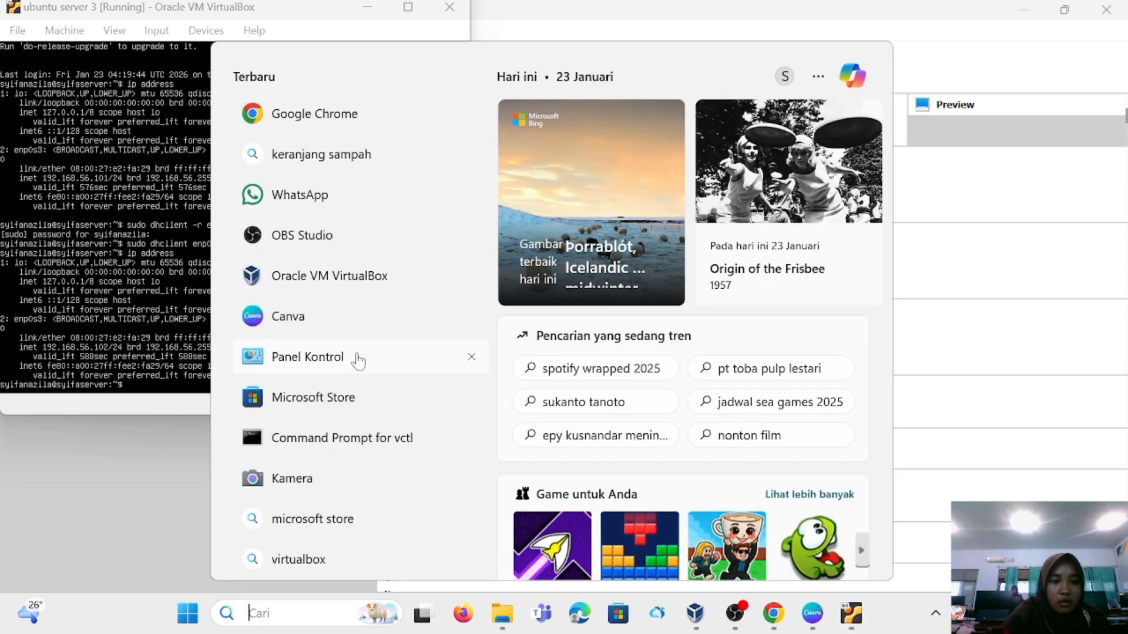
pyautogui.click(356, 356)
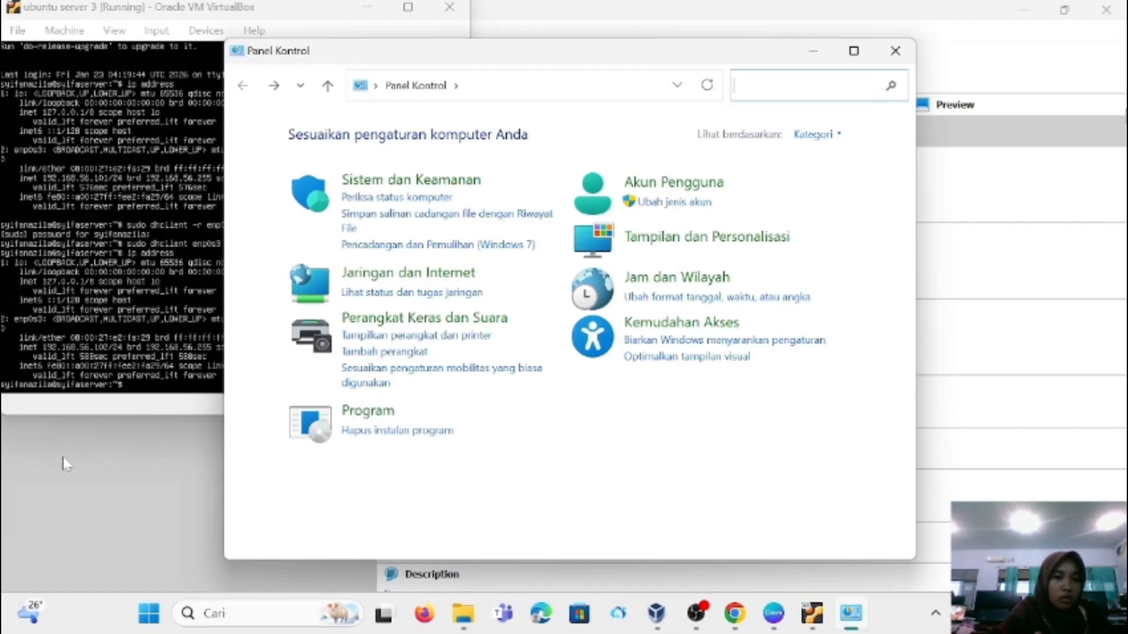
pyautogui.click(343, 288)
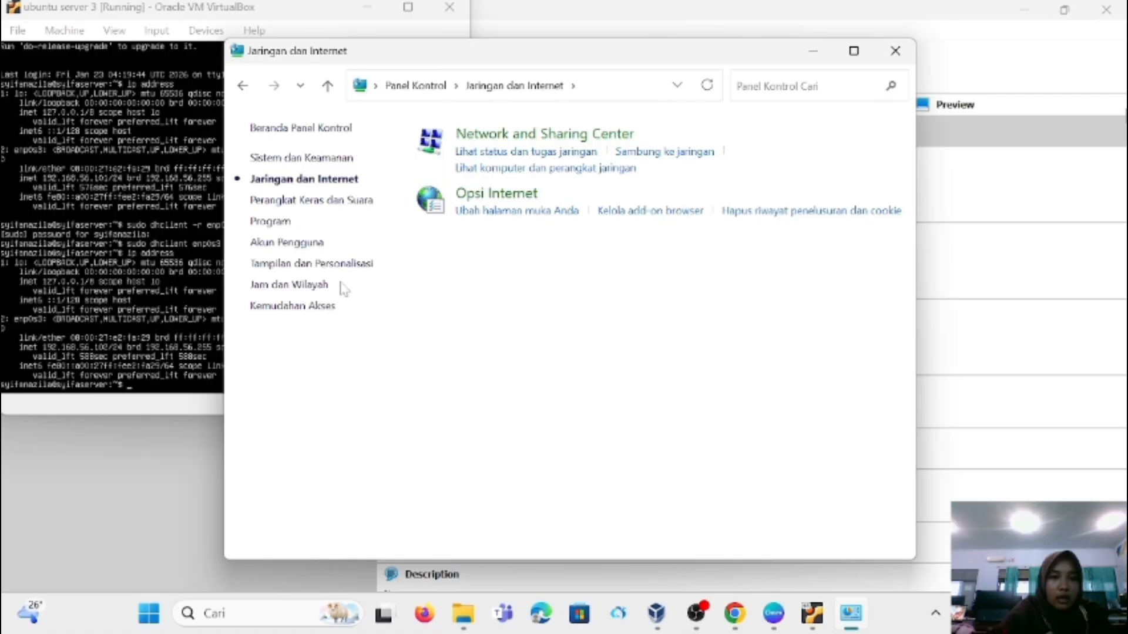
pyautogui.click(464, 138)
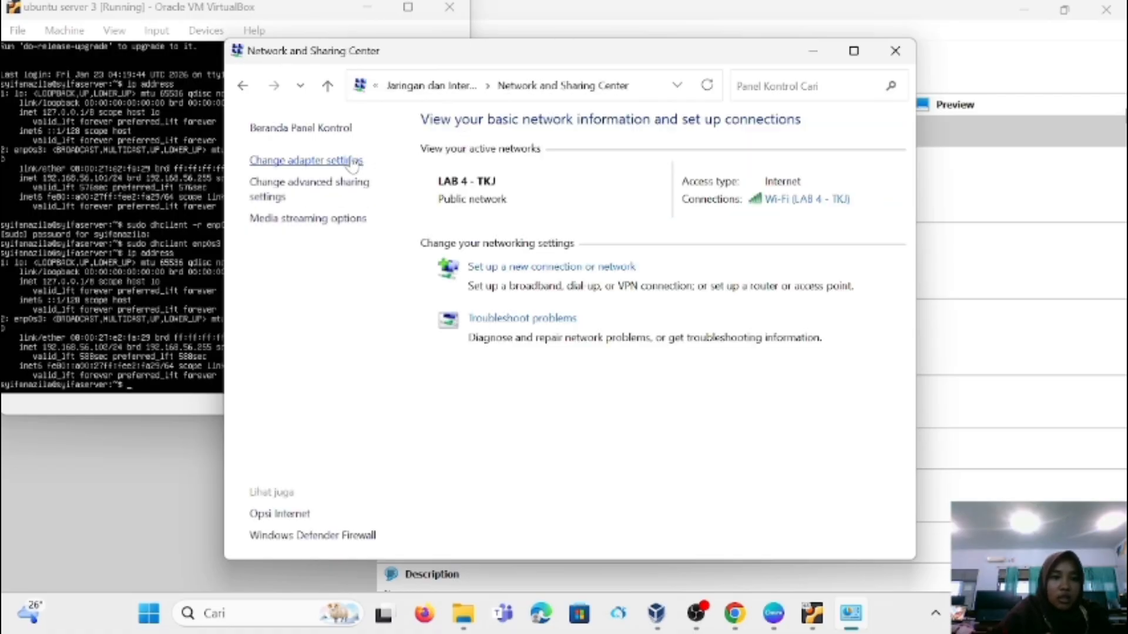
pyautogui.click(354, 162)
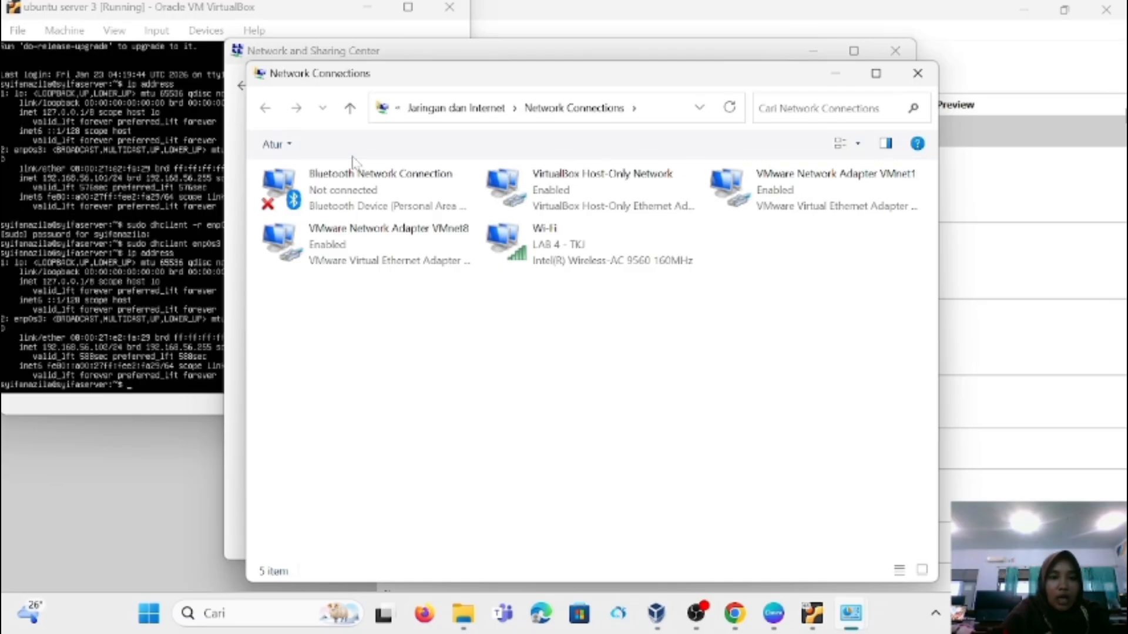
# Step: Show the VirtualBox Host-Only Network adapter details: IPv4 192.168.56.1, mask 255.255.255.0
pyautogui.click(571, 185)
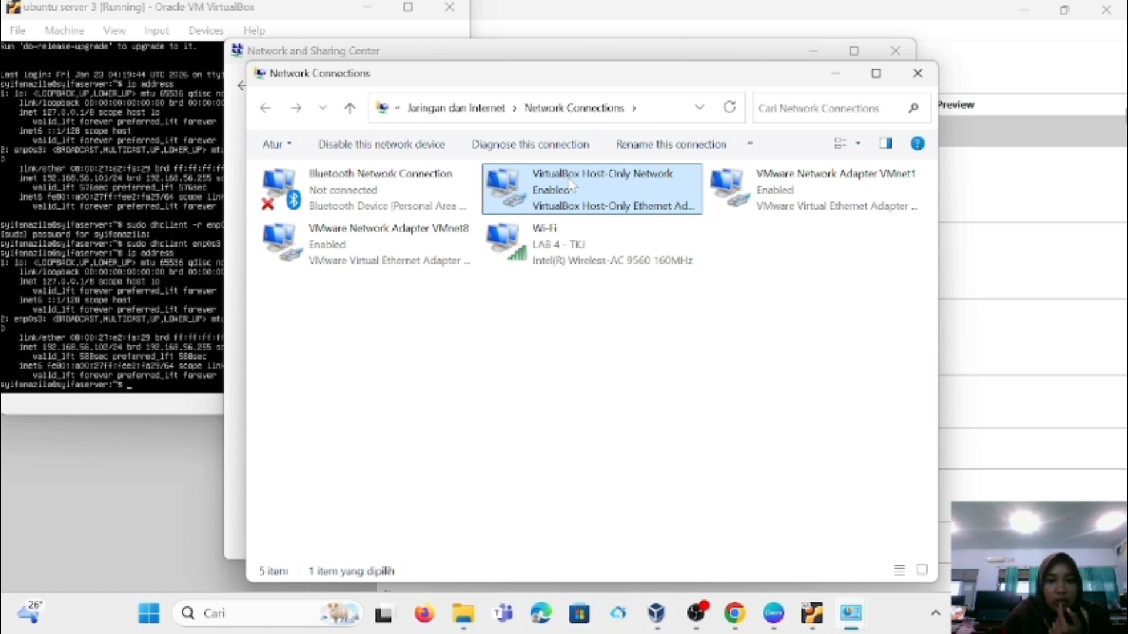
pyautogui.doubleClick(571, 185)
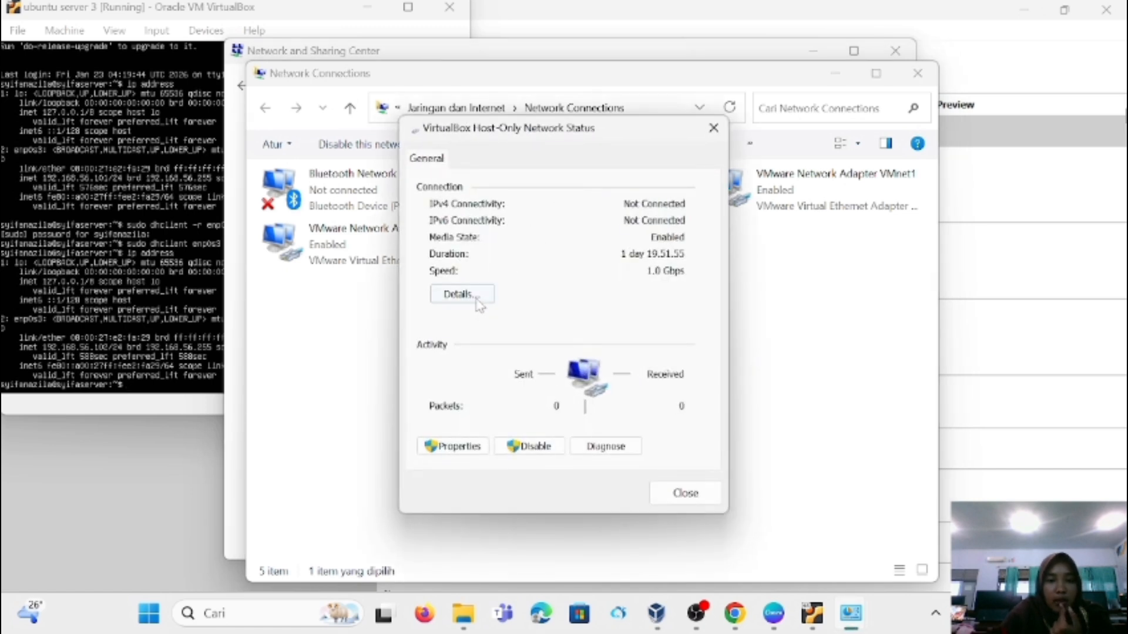
pyautogui.click(477, 301)
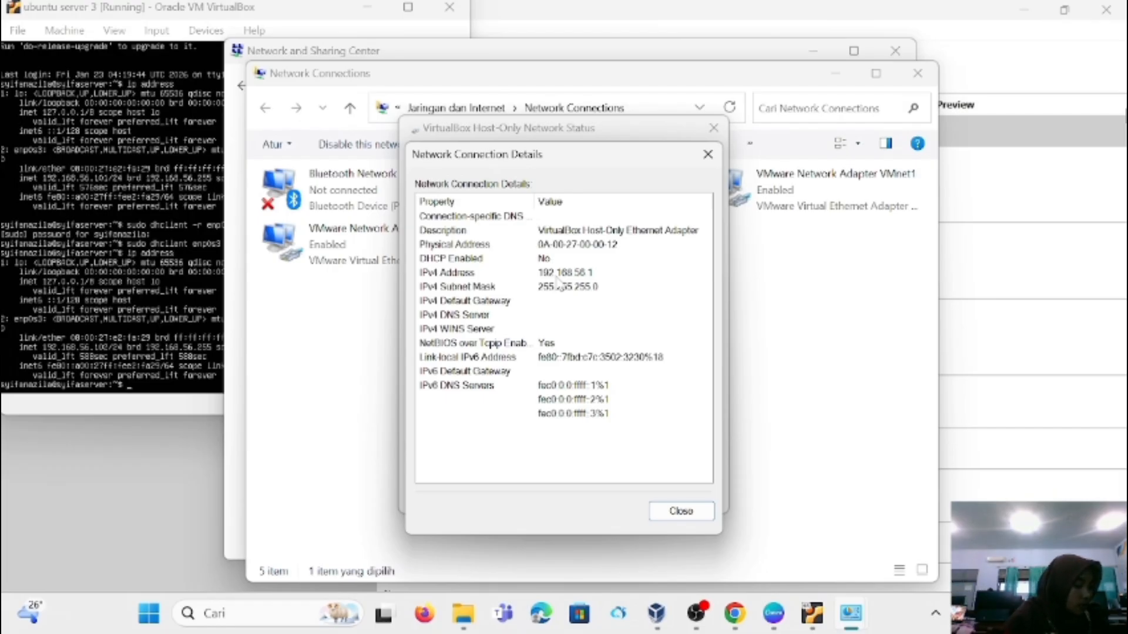
# Step: Start a ping to the host 192.168.56.1 from the ubuntu server 3 console
pyautogui.click(141, 404)
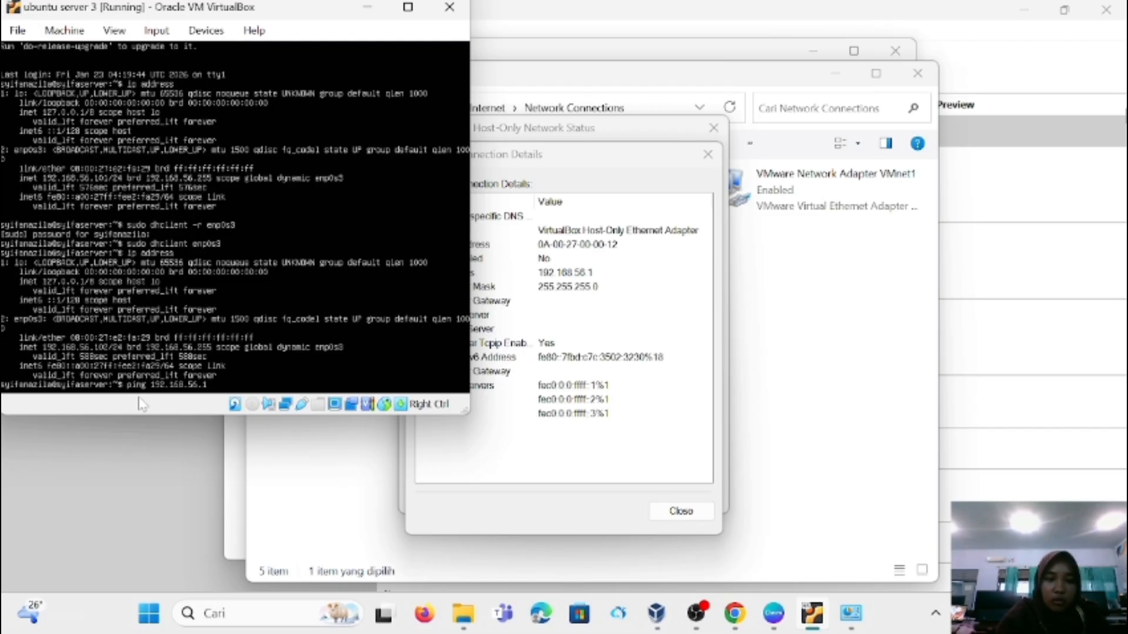
pyautogui.press('Return')
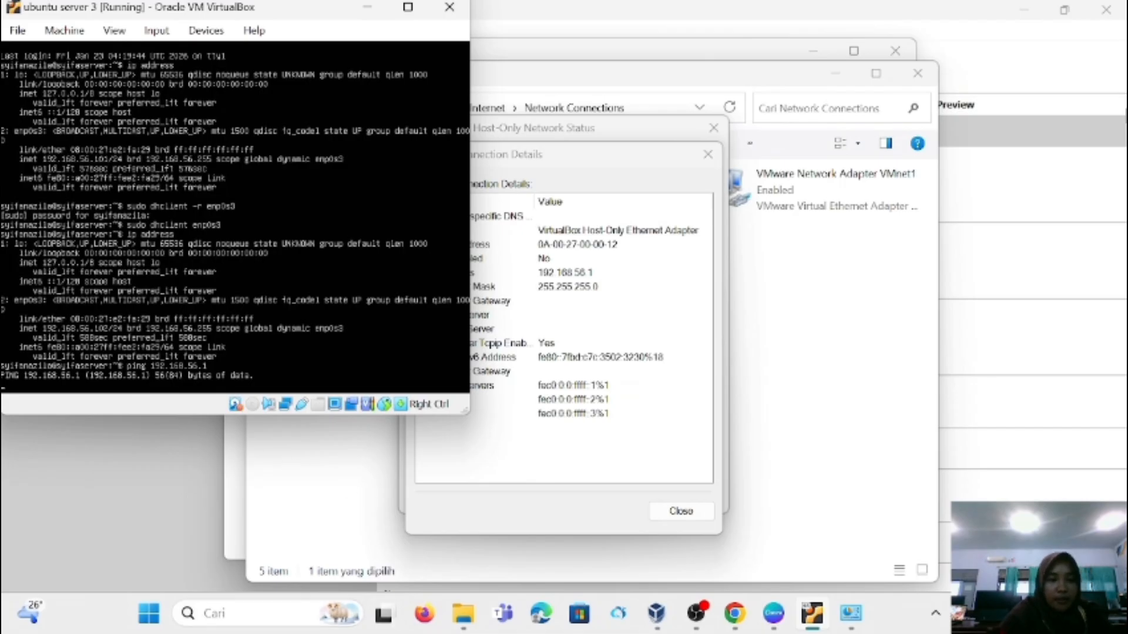
pyautogui.click(282, 614)
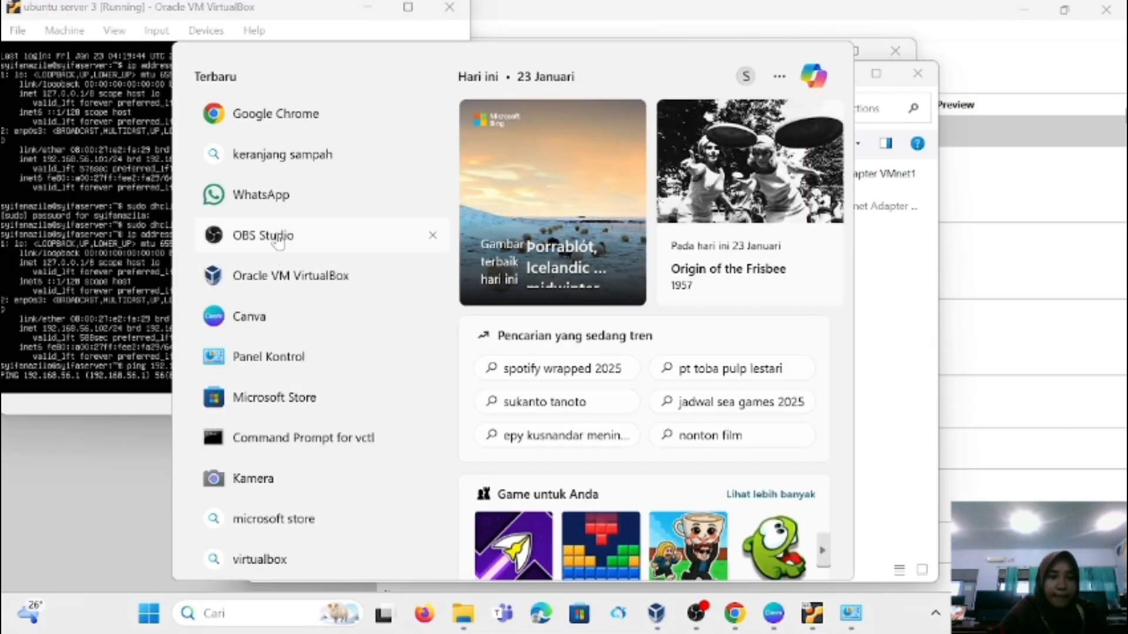
# Step: Ping 192.168.56.1 from a Windows Command Prompt beside the VM, getting 4 replies, 0% loss
pyautogui.press('Escape')
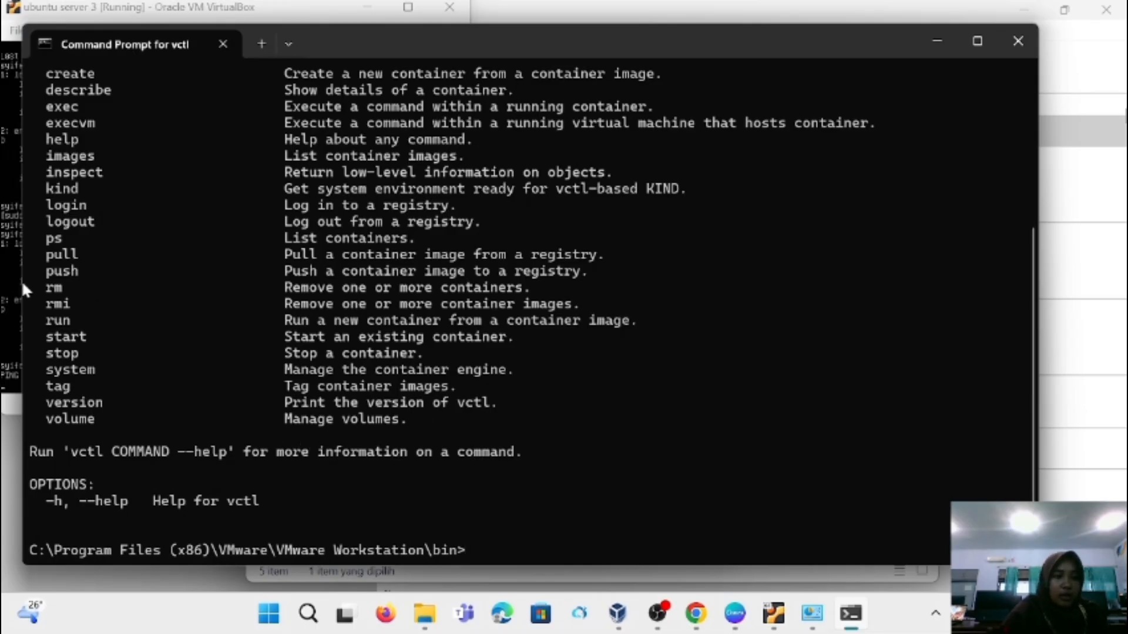
pyautogui.moveTo(21, 281); pyautogui.dragTo(636, 186)
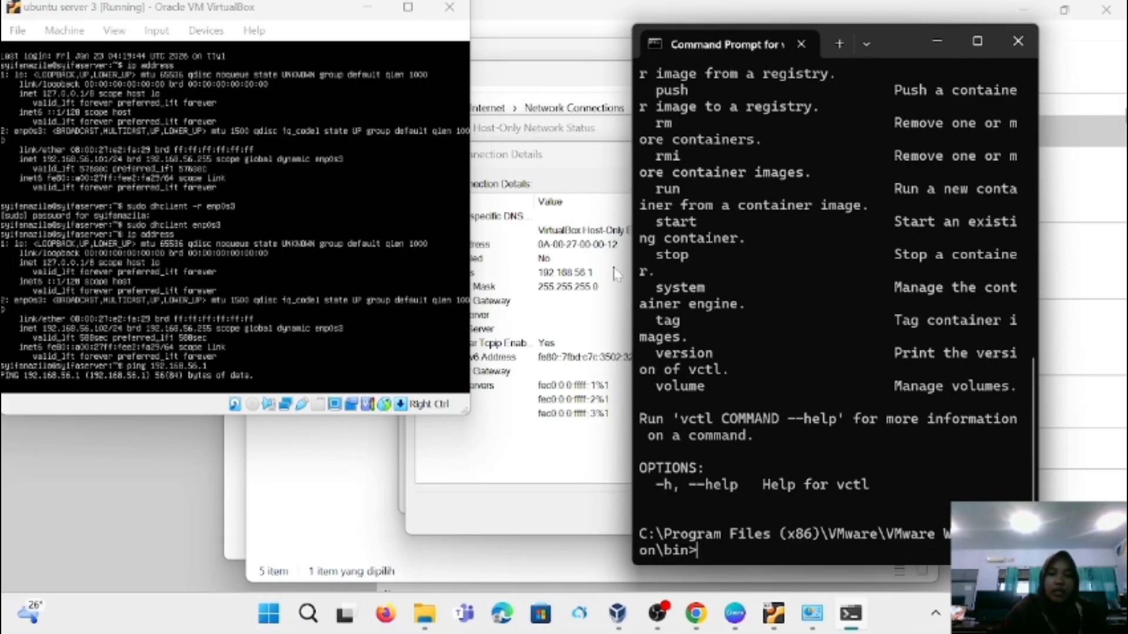
pyautogui.write('ping ')
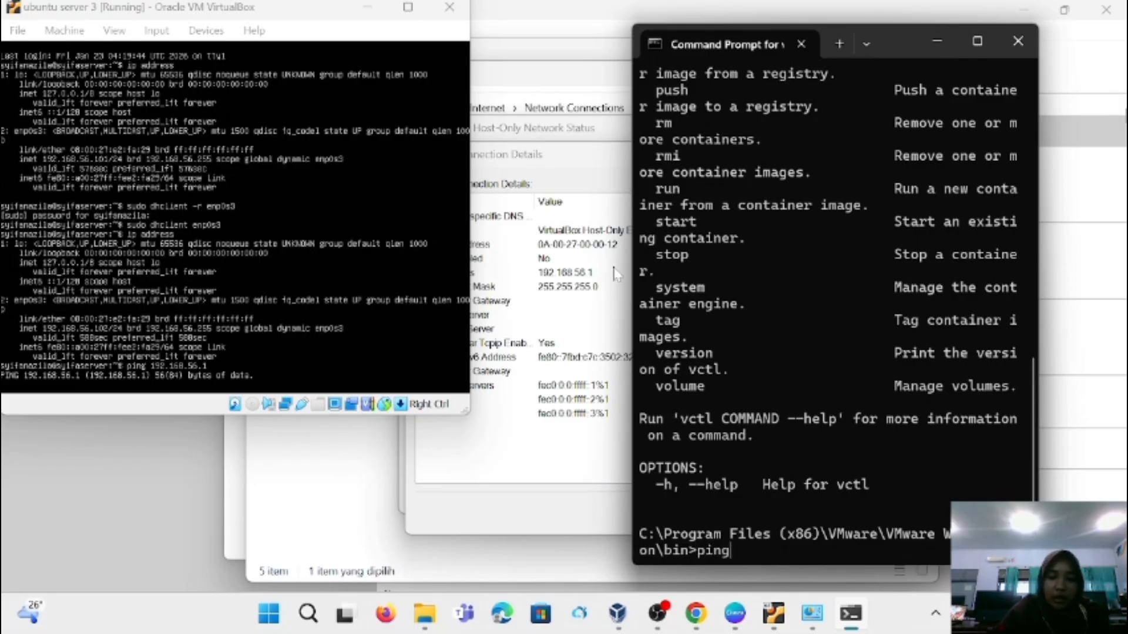
pyautogui.write('1')
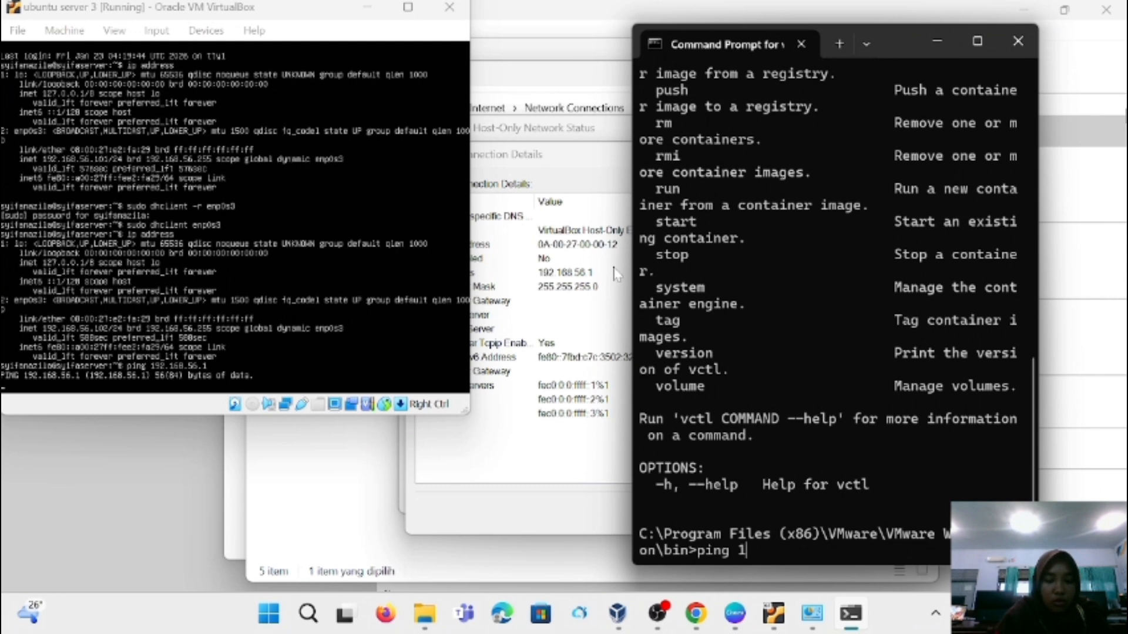
pyautogui.write('92.16')
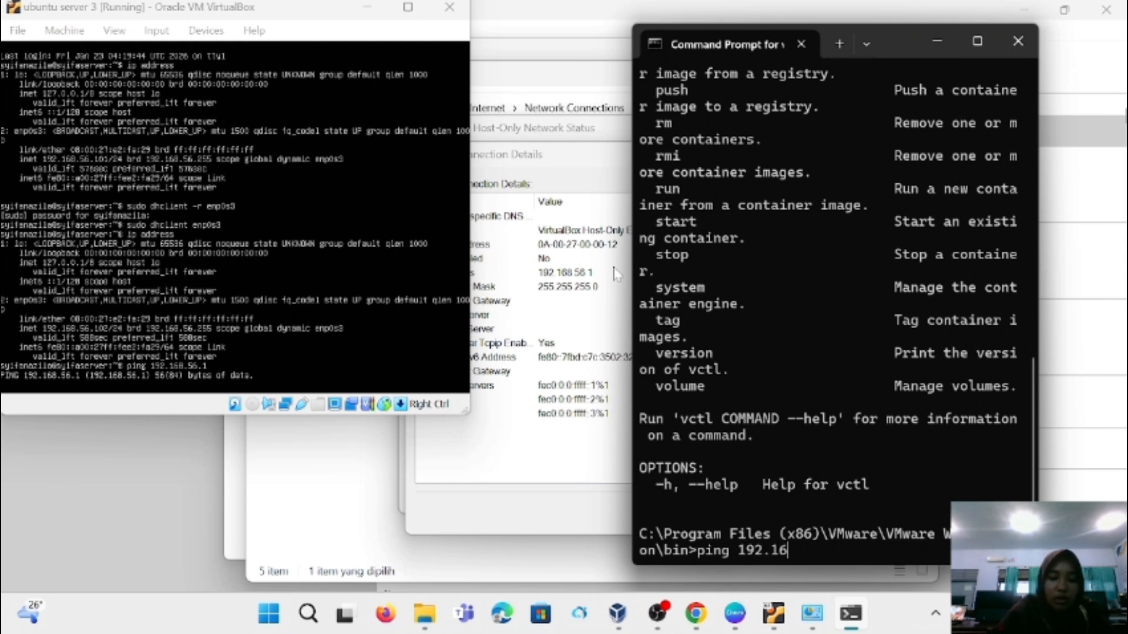
pyautogui.write('8.')
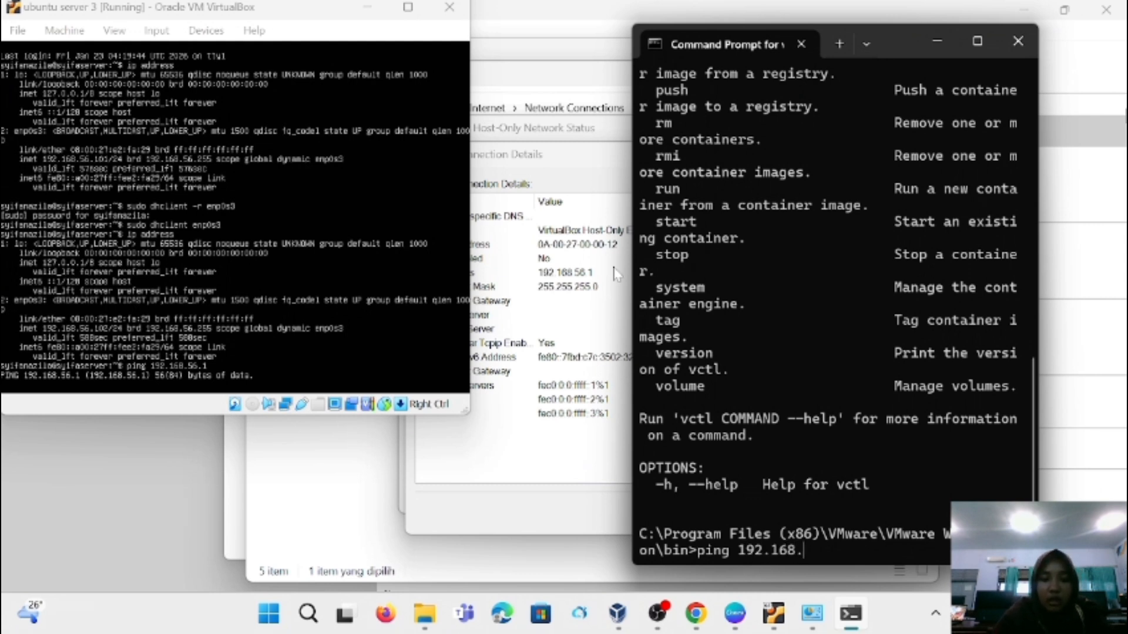
pyautogui.write('56')
pyautogui.write('.1')
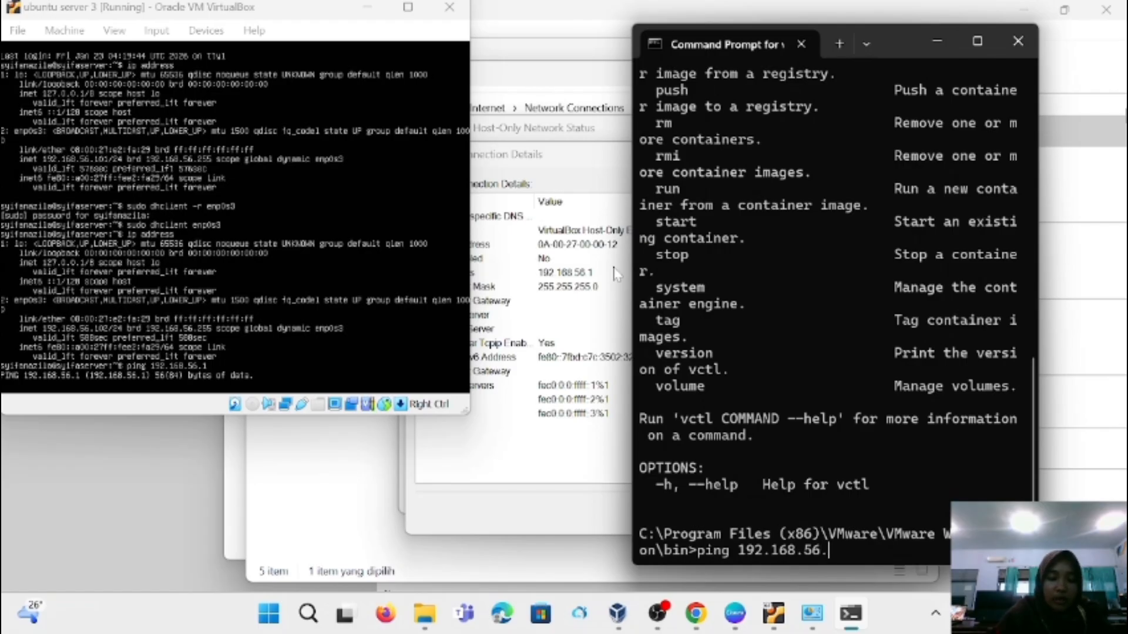
pyautogui.press('Return')
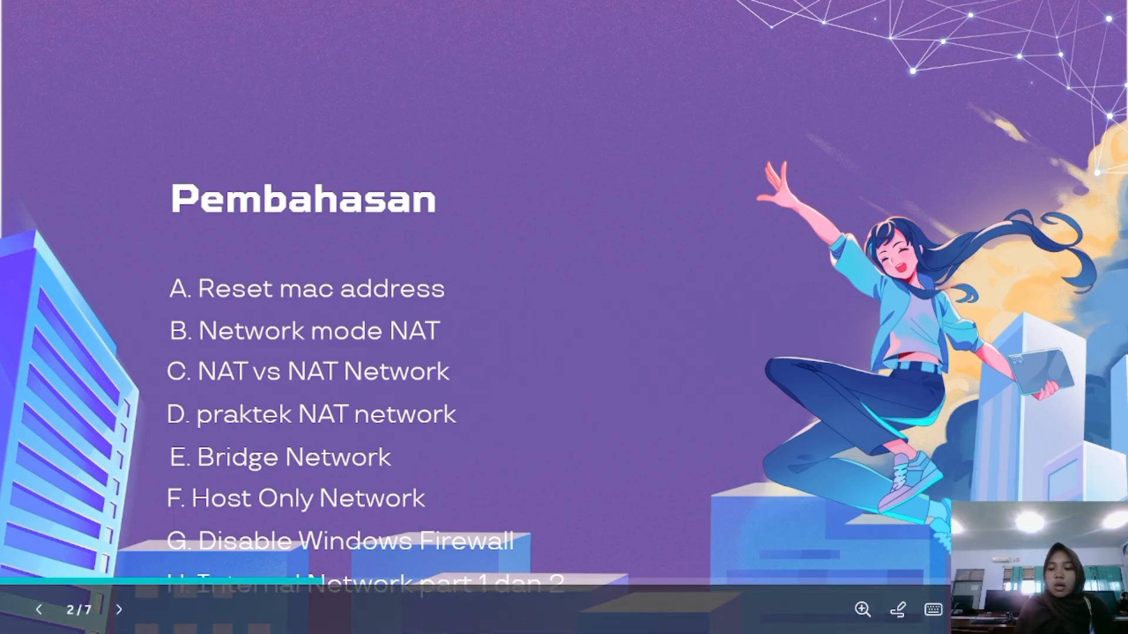
# Step: Exit the slideshow and open Windows Defender Firewall by searching 'windows'
pyautogui.press('Escape')
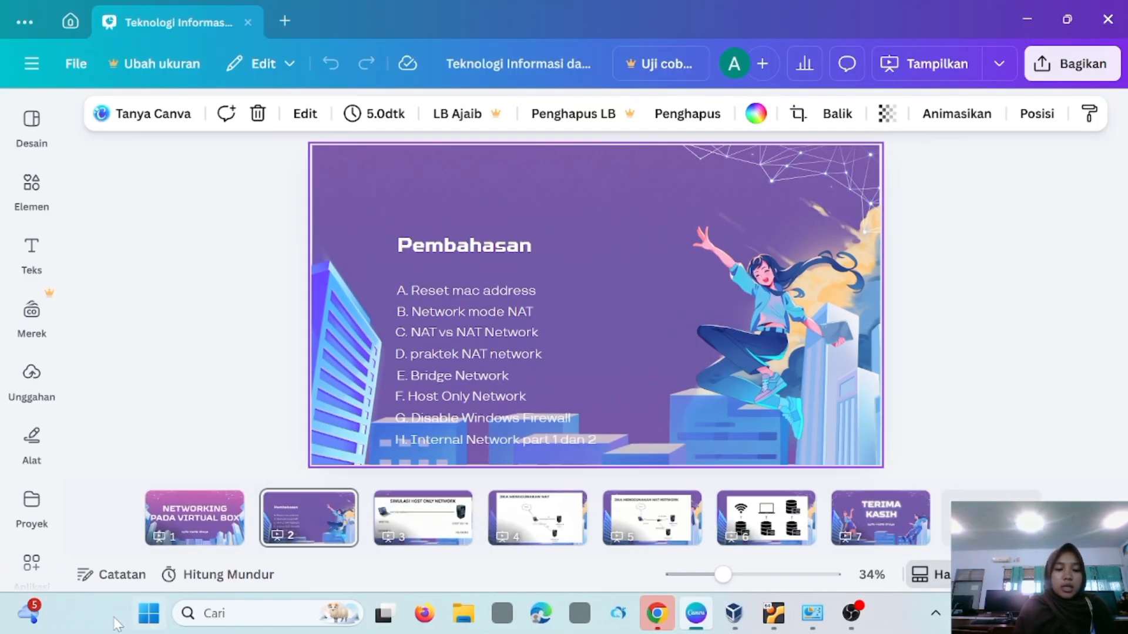
pyautogui.click(272, 616)
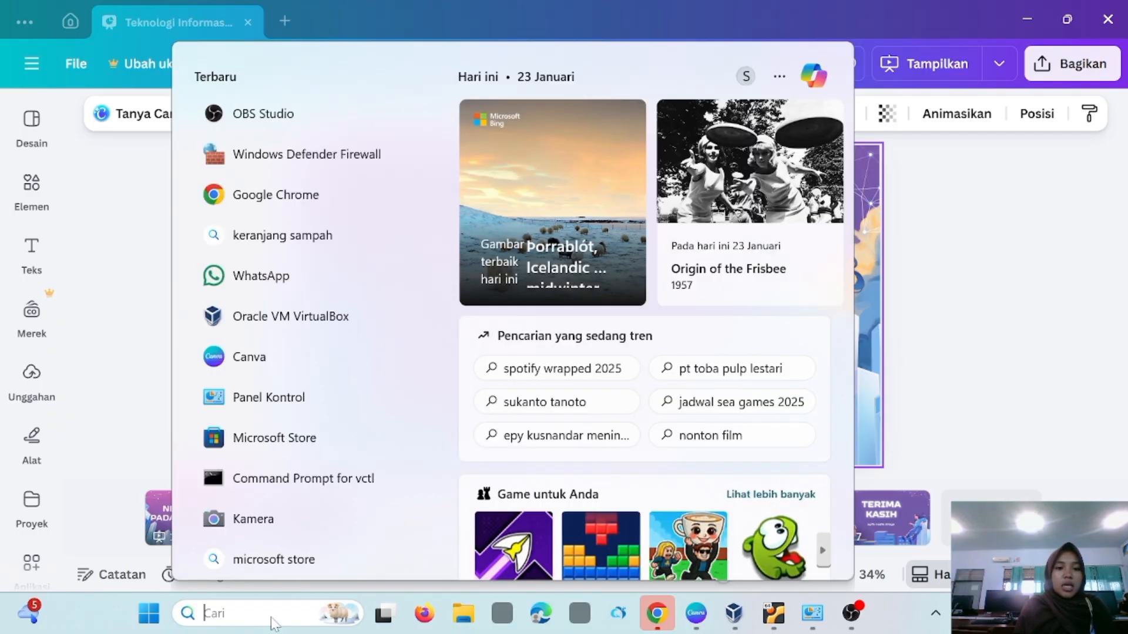
pyautogui.write('windows')
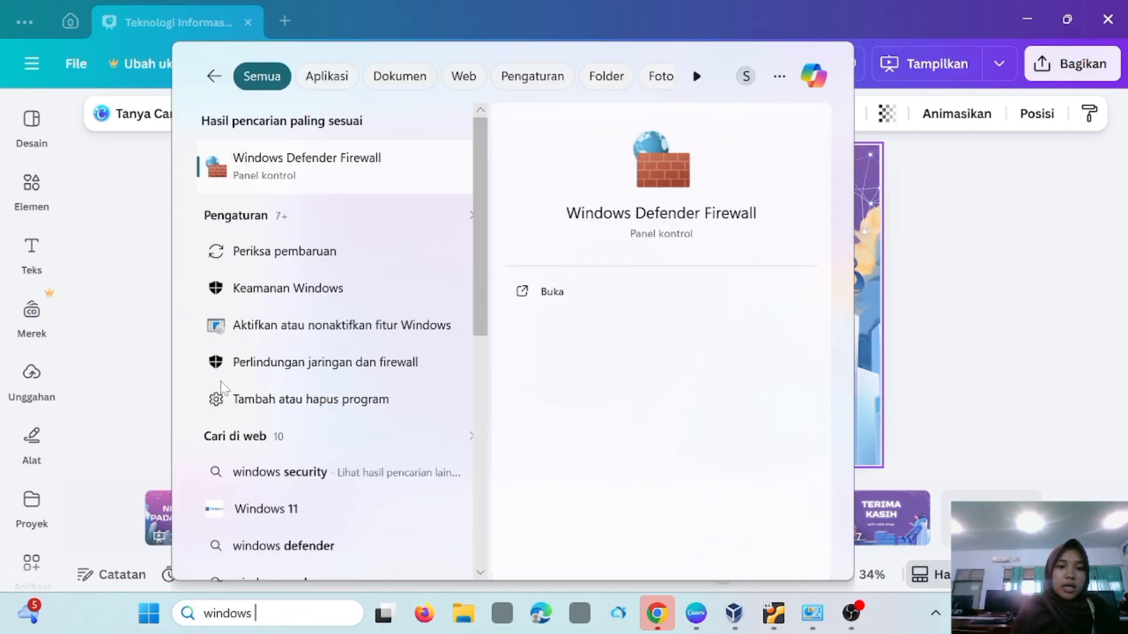
pyautogui.click(252, 162)
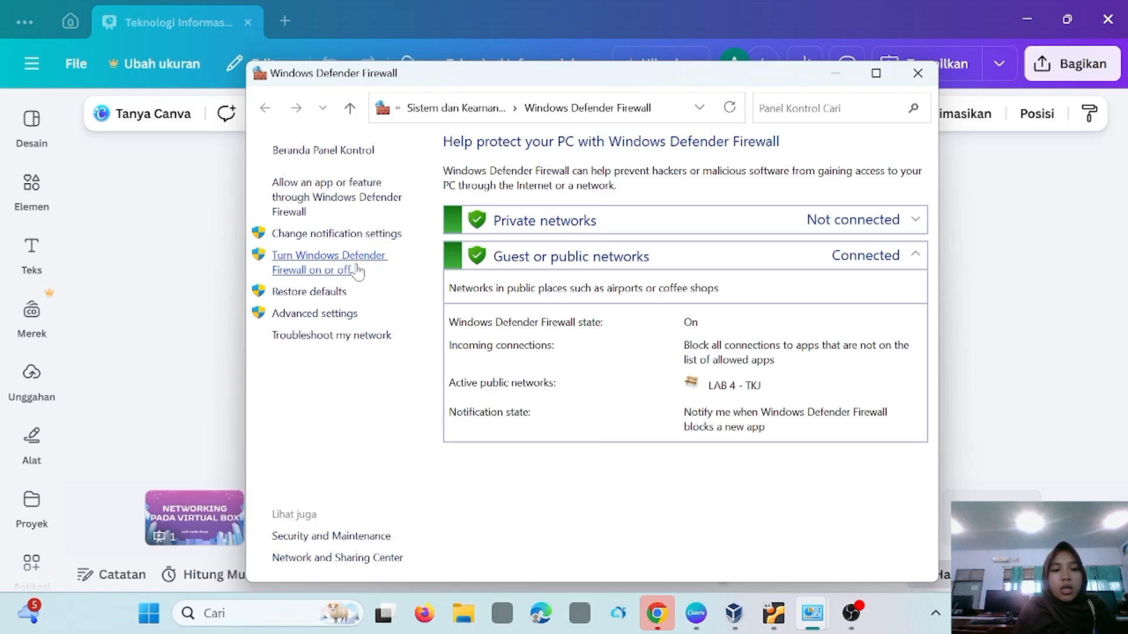
# Step: Set the private and public network firewall options to Turn off, confirm, and dismiss the Security alert
pyautogui.click(328, 264)
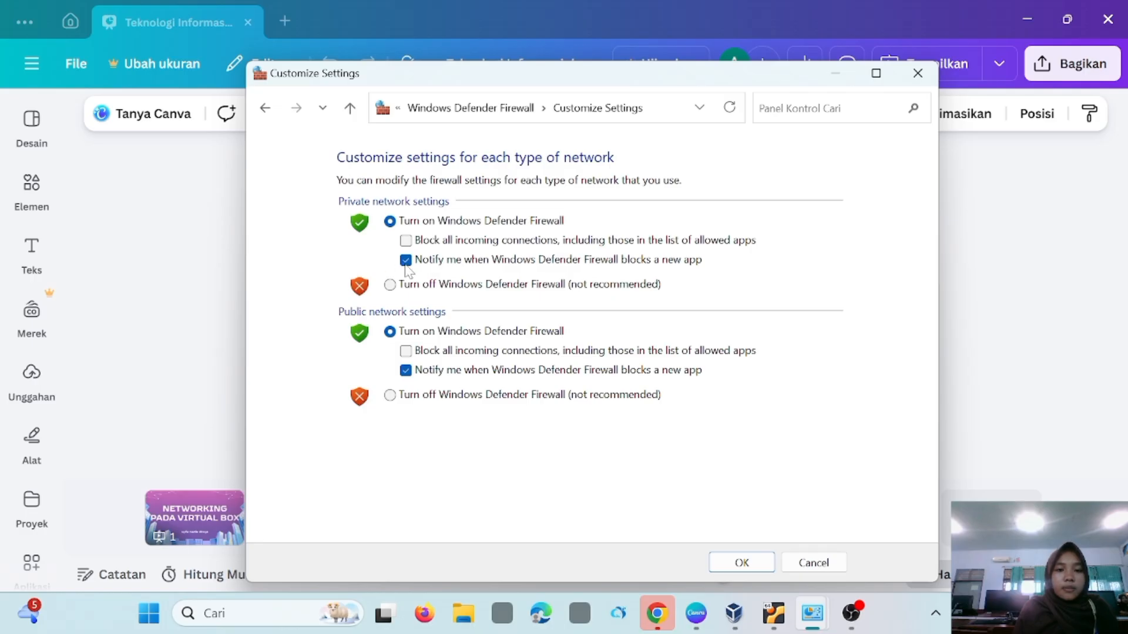
pyautogui.click(392, 286)
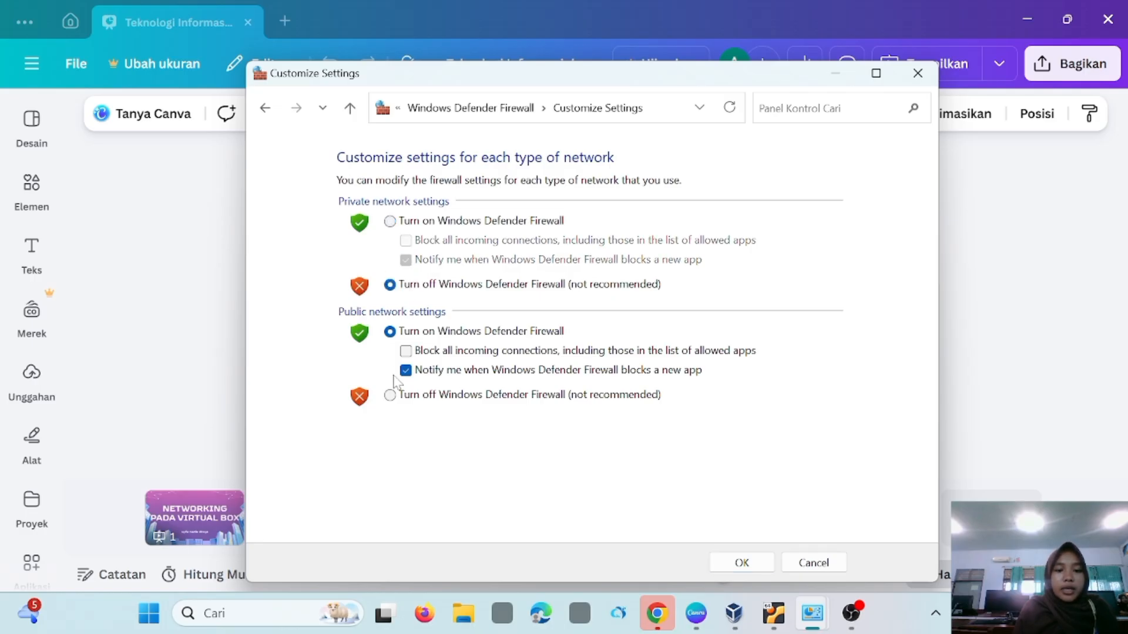
pyautogui.click(390, 396)
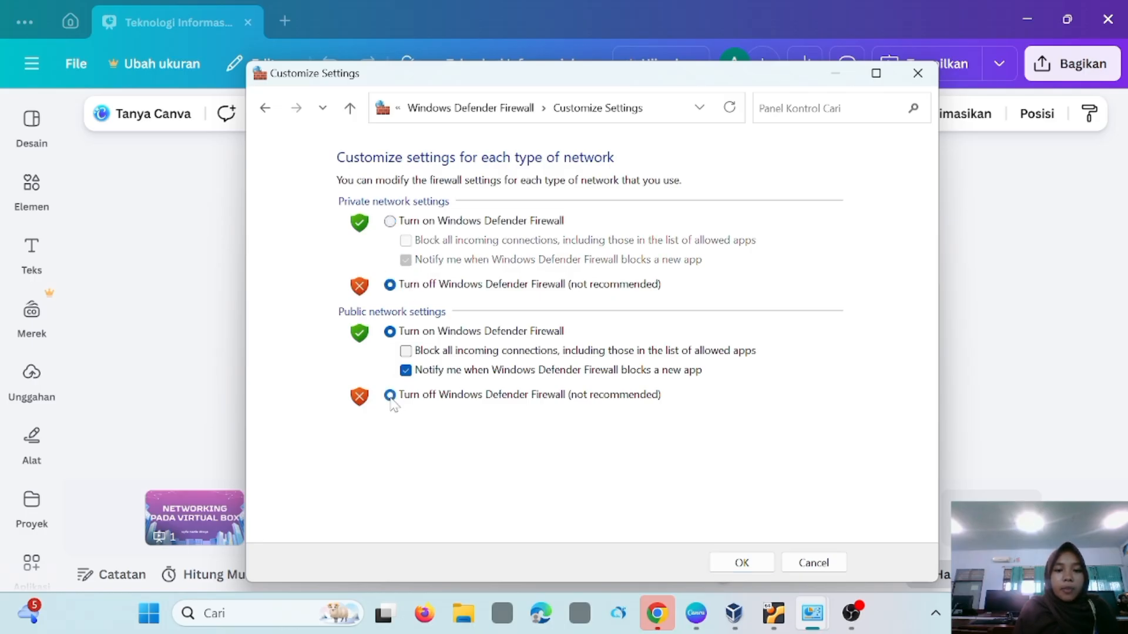
pyautogui.click(728, 560)
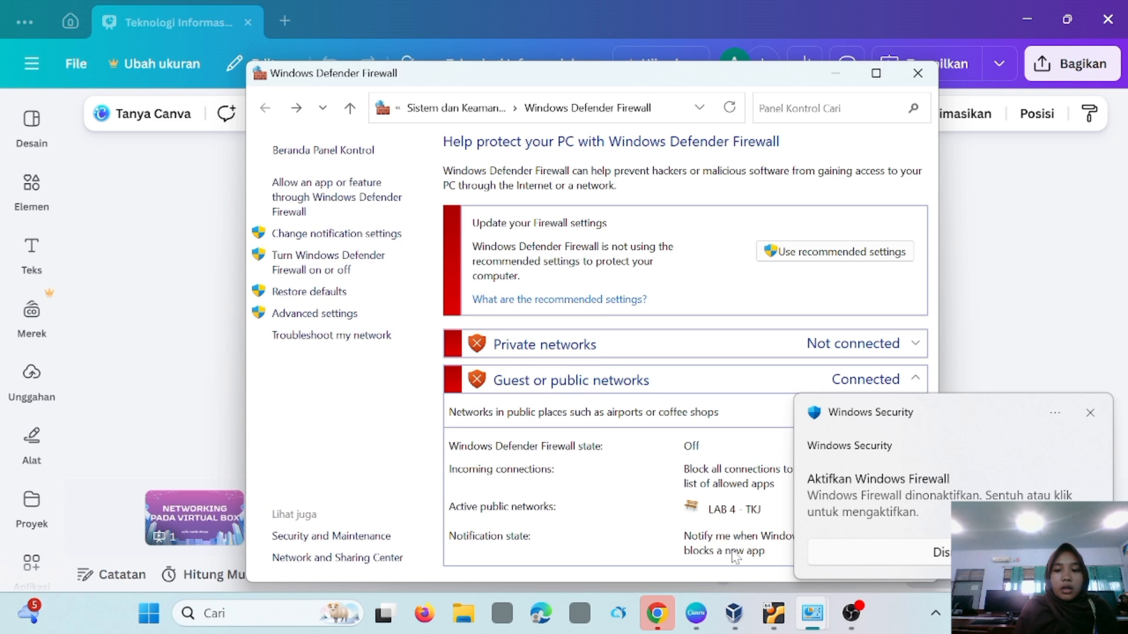
pyautogui.click(1090, 413)
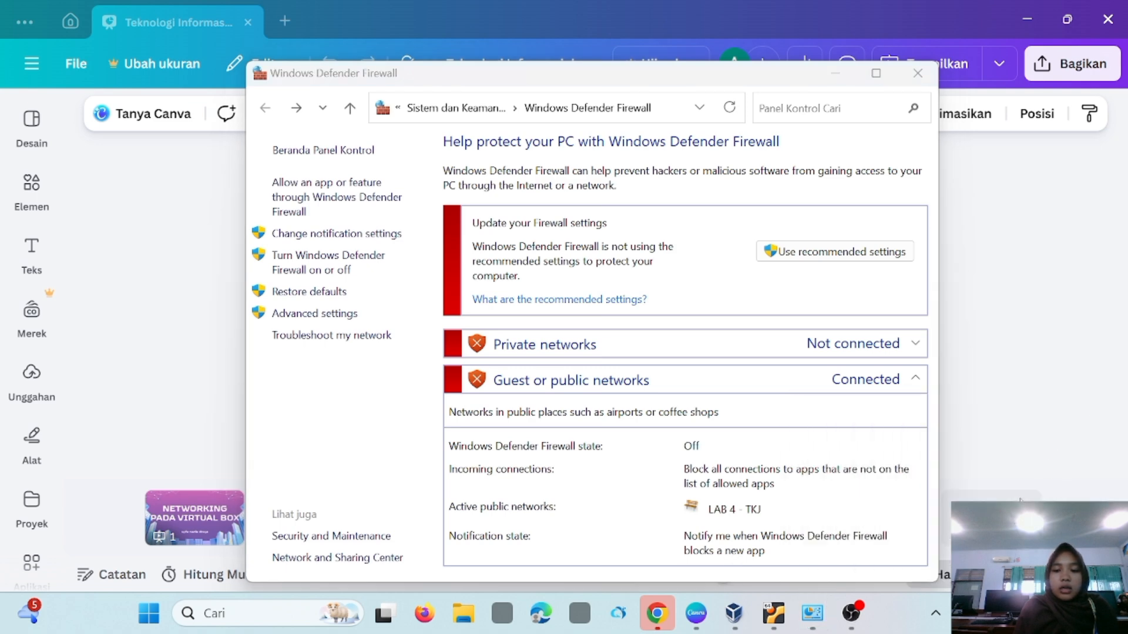
# Step: From ubuntu server 3, ping 192.168.56.1 and stop it: 9 sent, 9 received, 0% loss
pyautogui.moveTo(780, 615)
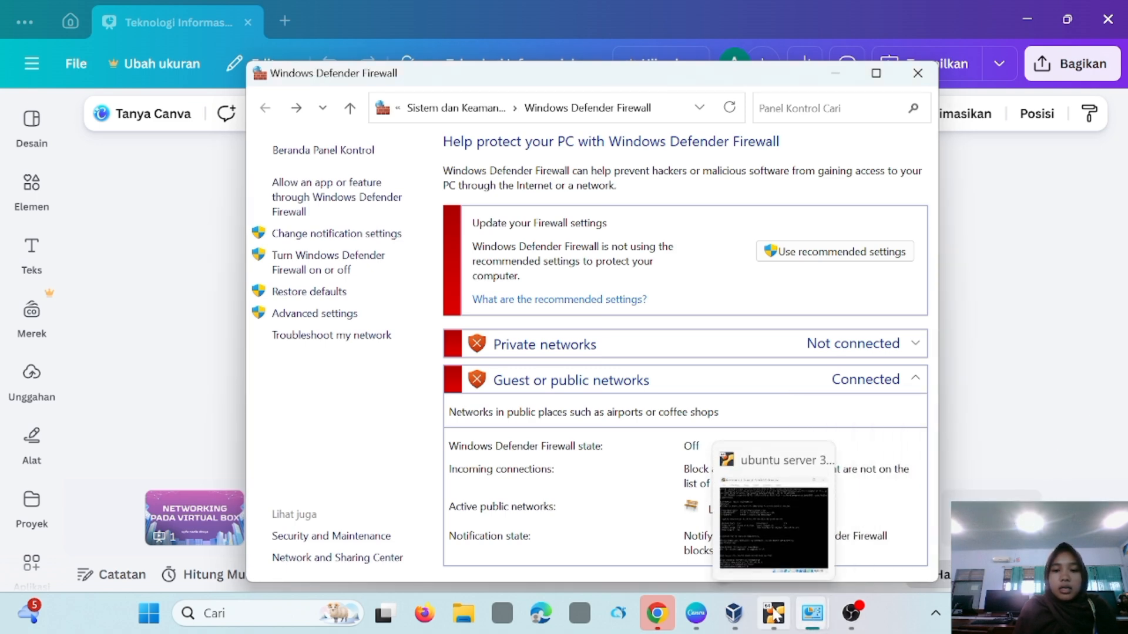
pyautogui.click(776, 562)
pyautogui.click(770, 614)
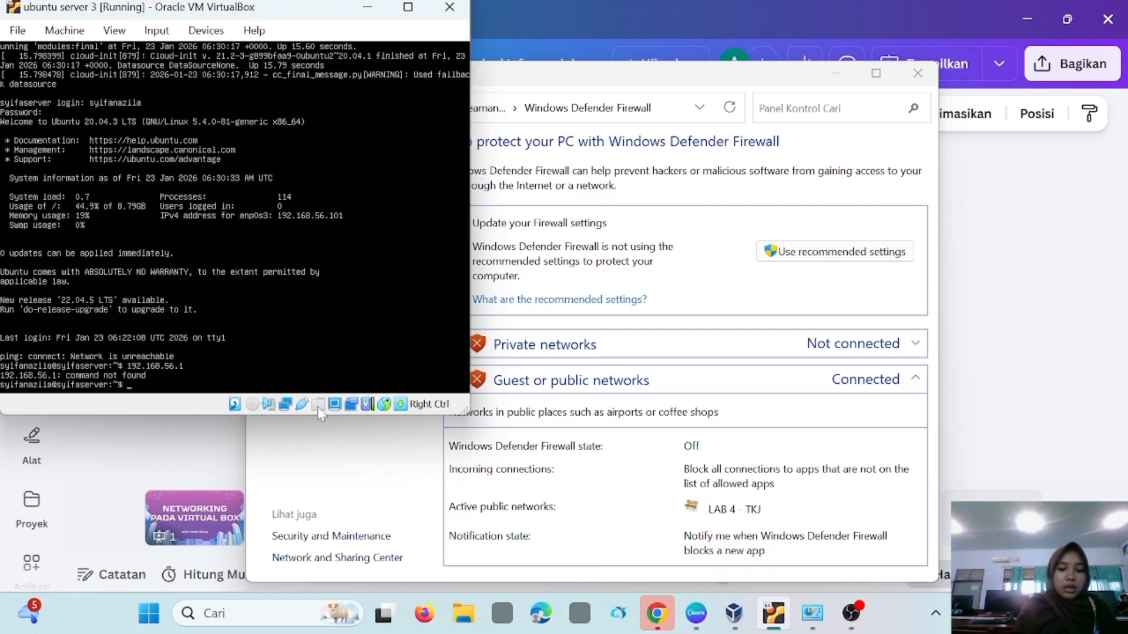
pyautogui.write('ping')
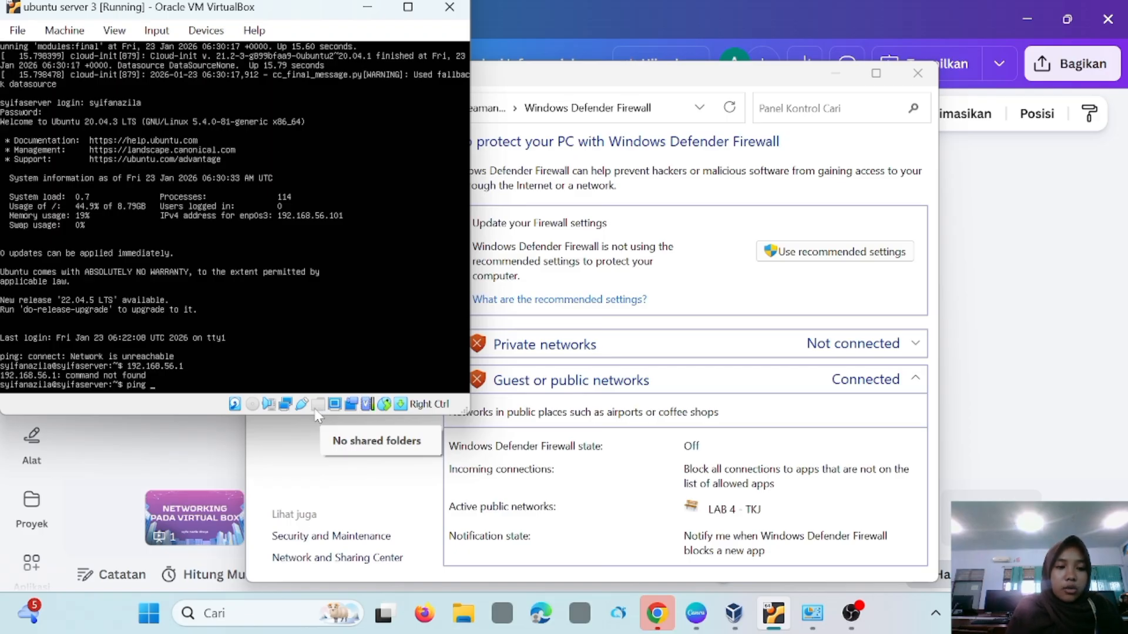
pyautogui.write('192.1')
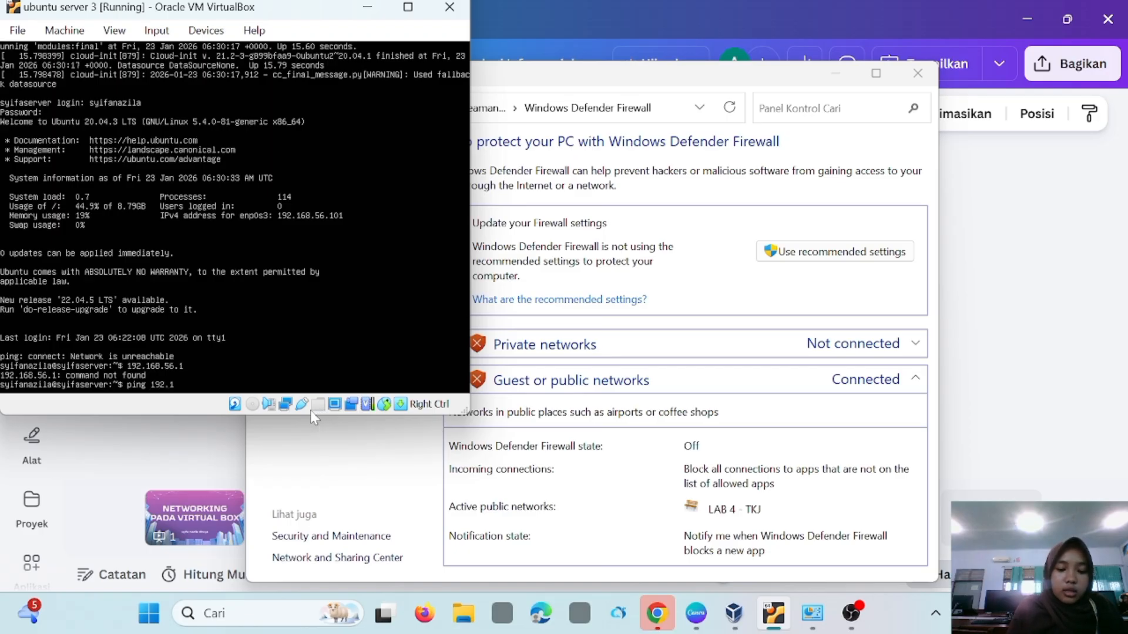
pyautogui.write('68')
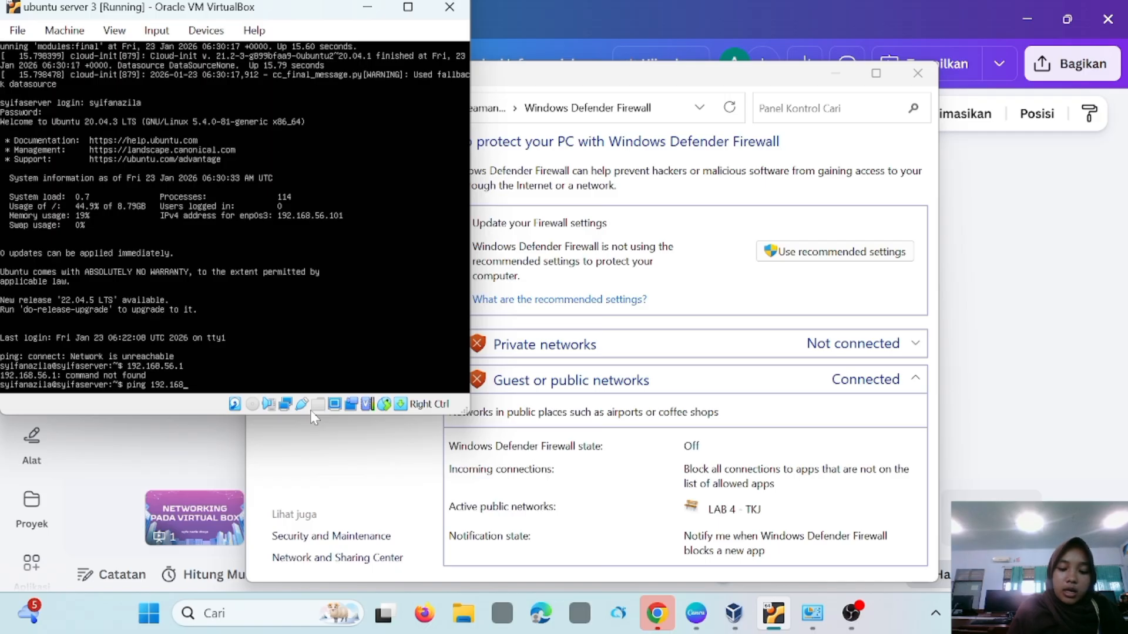
pyautogui.write('.')
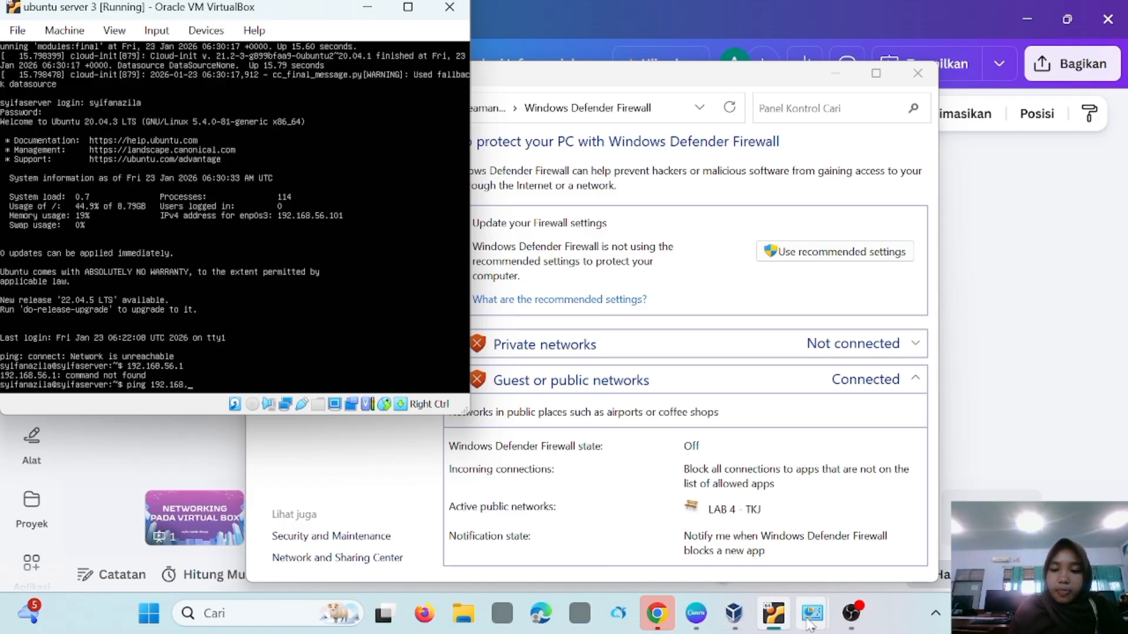
pyautogui.moveTo(810, 624)
pyautogui.moveTo(870, 542)
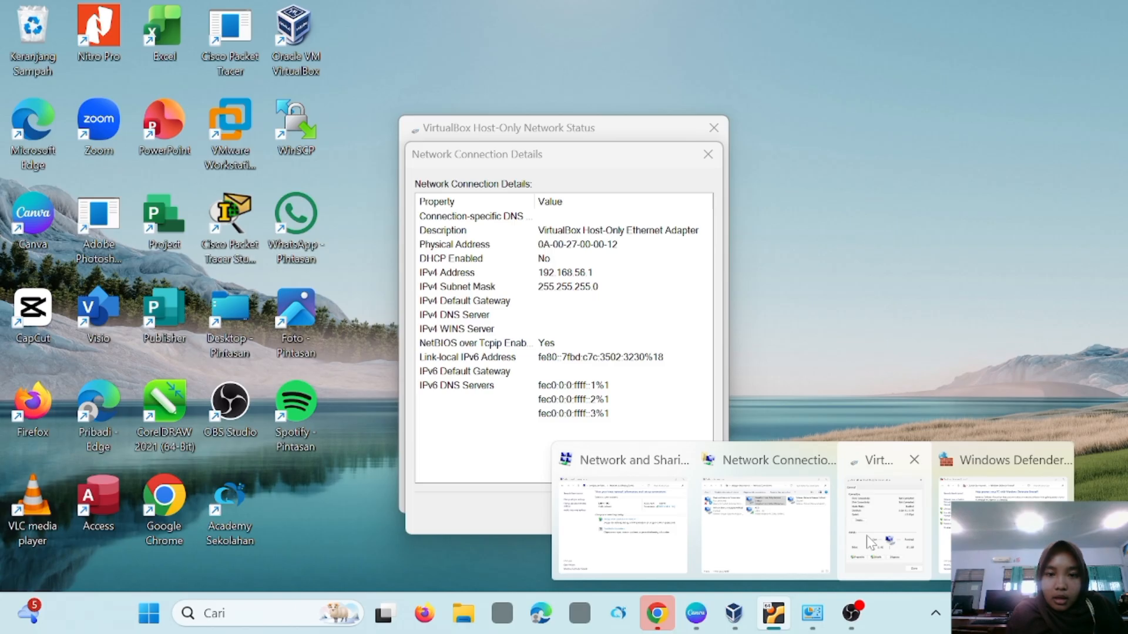
pyautogui.moveTo(774, 614)
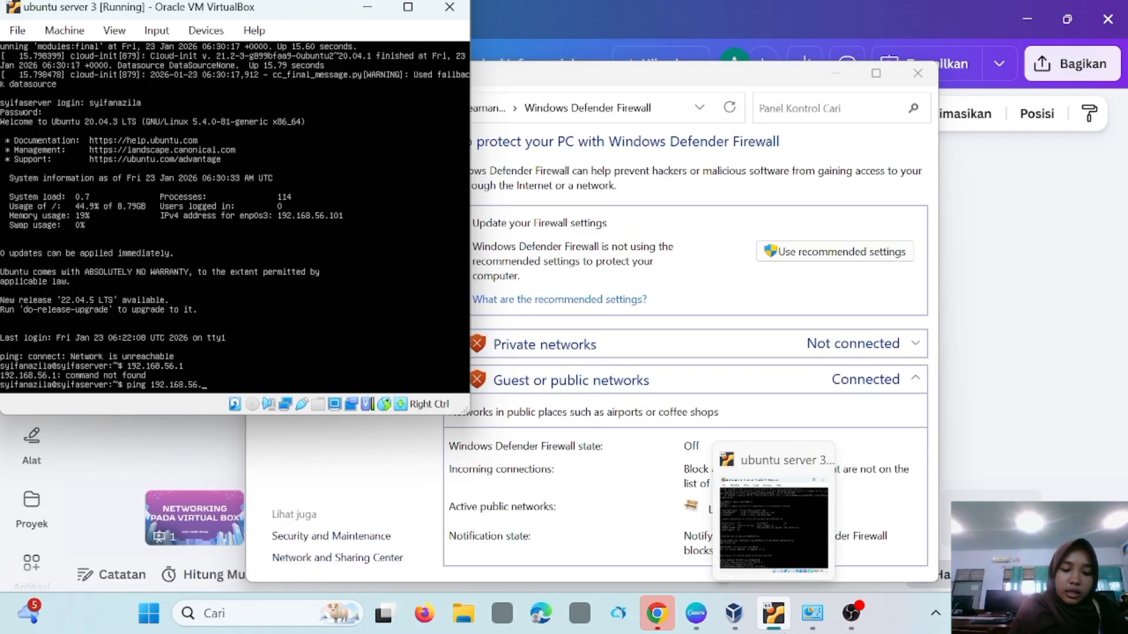
pyautogui.press('Return')
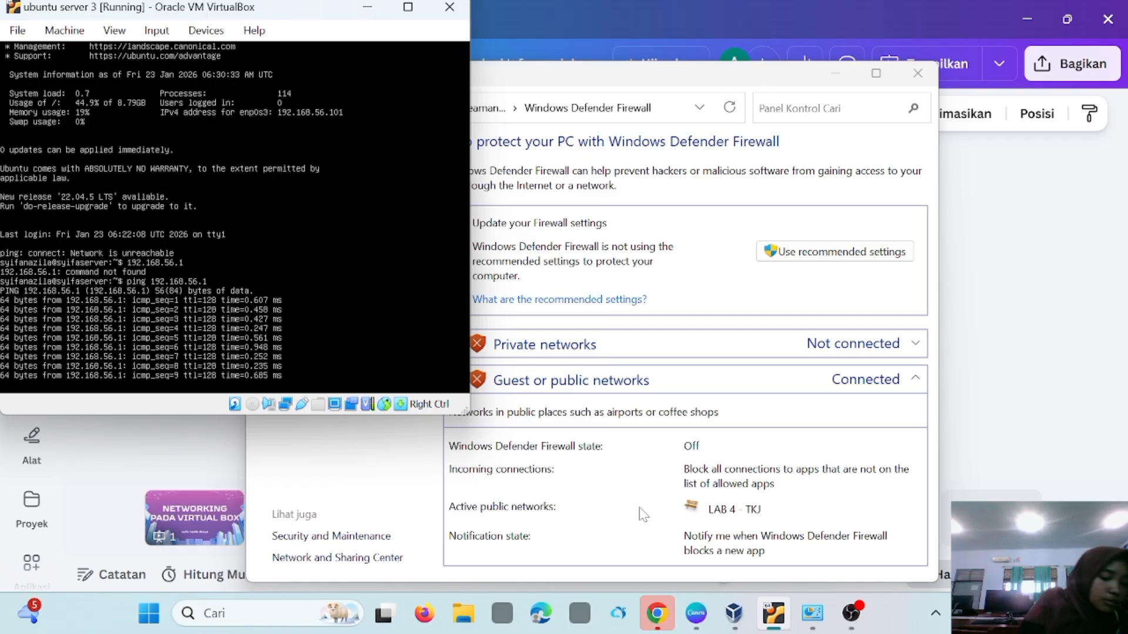
pyautogui.hotkey('ctrl', 'c')
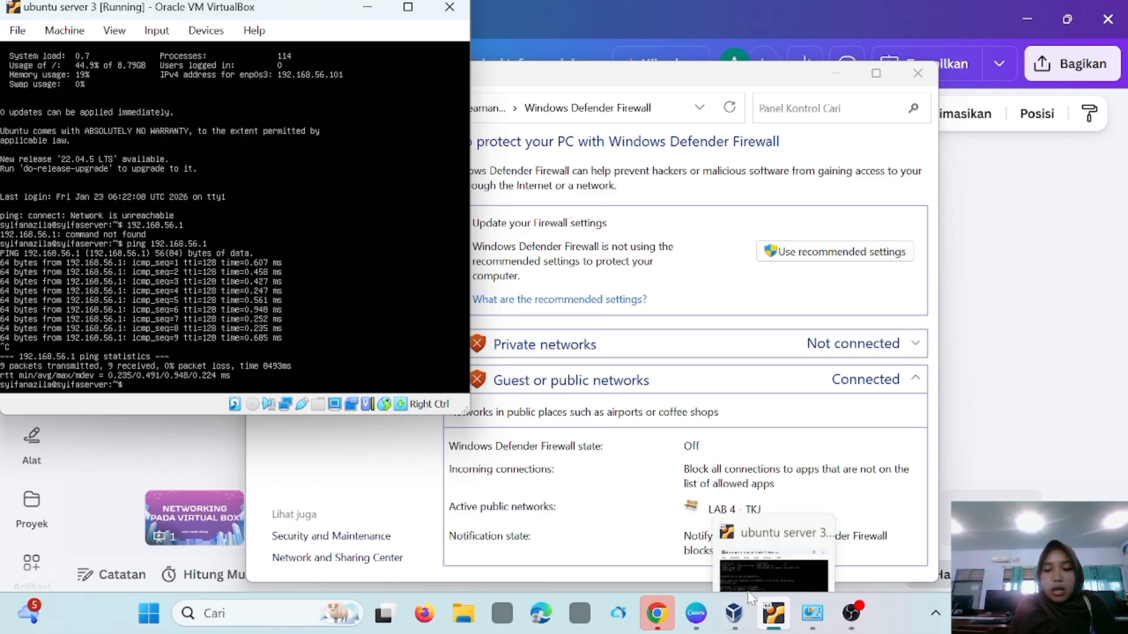
# Step: Switch the private and public network firewall options back to Turn on and confirm
pyautogui.click(600, 428)
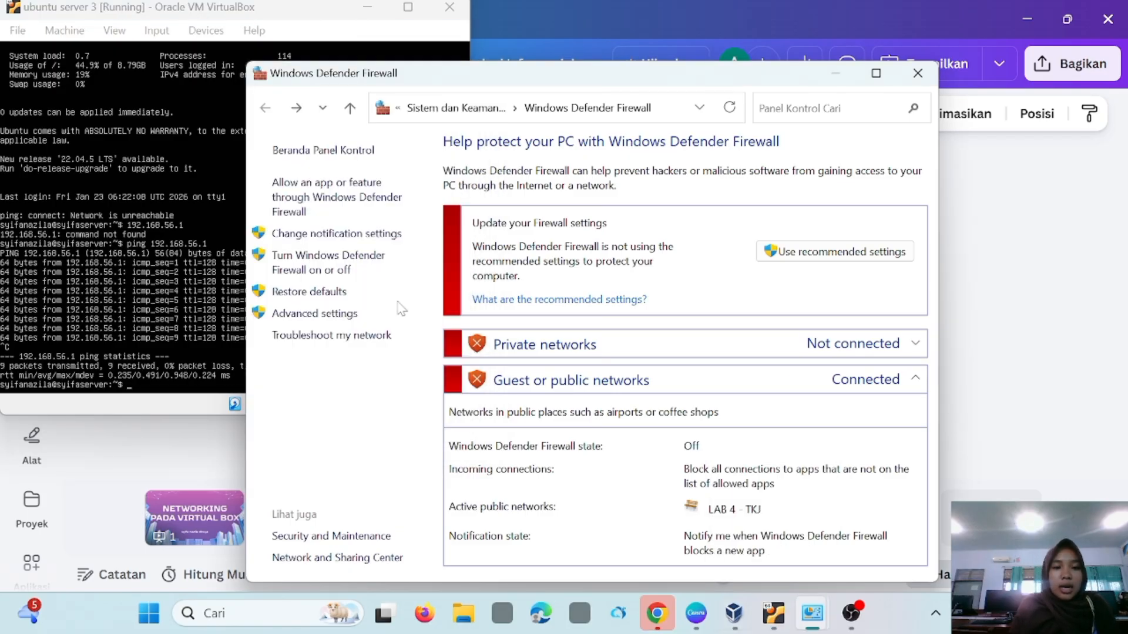
pyautogui.click(343, 267)
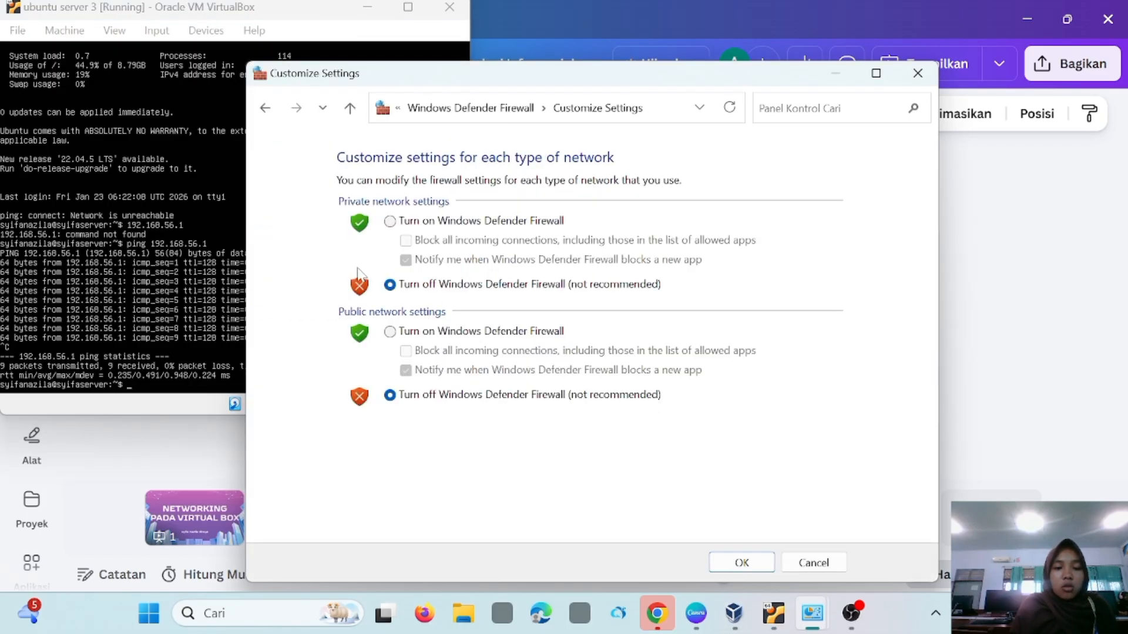
pyautogui.click(390, 222)
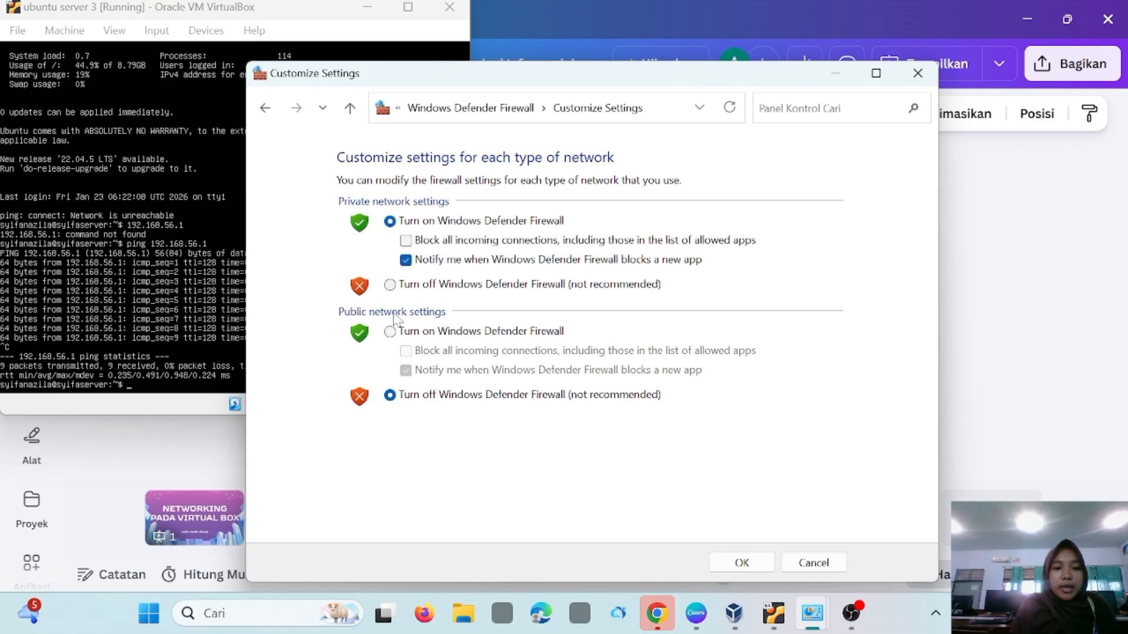
pyautogui.click(390, 331)
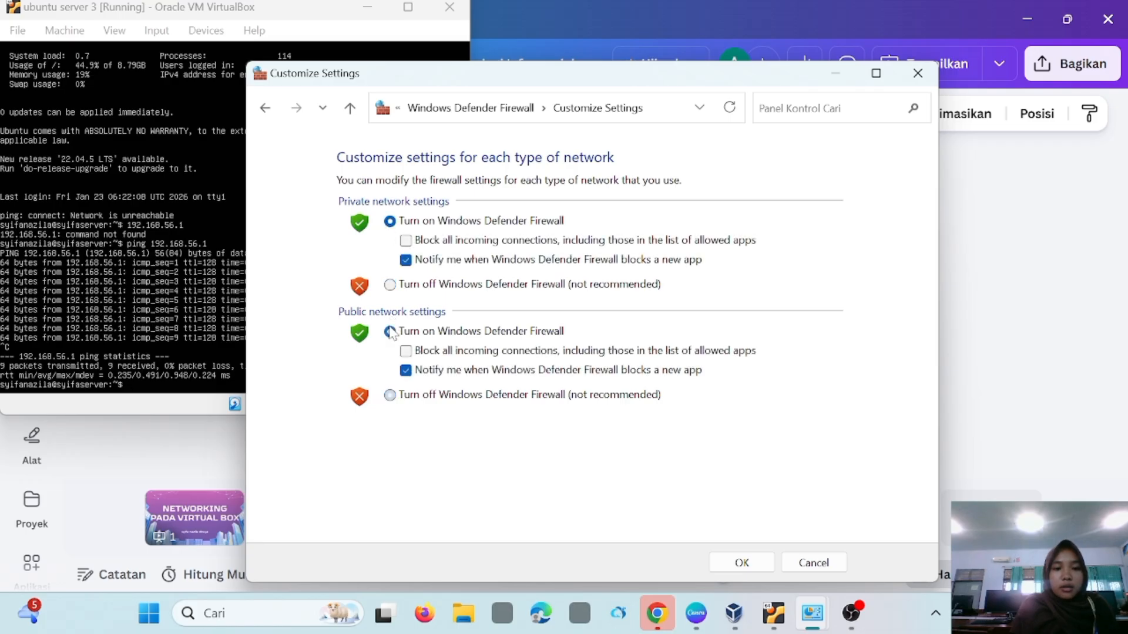
pyautogui.click(722, 567)
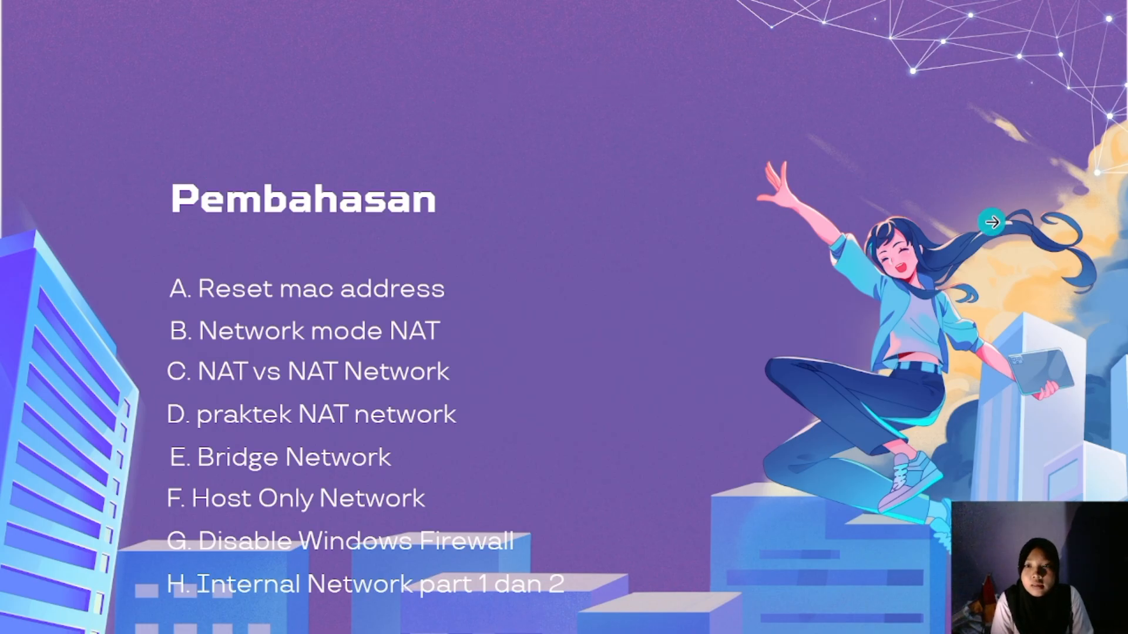
# Step: Advance the Canva slideshow to the 'SIMULASI INTERNAL NETWORK' slide showing three servers on a switch
pyautogui.click(992, 222)
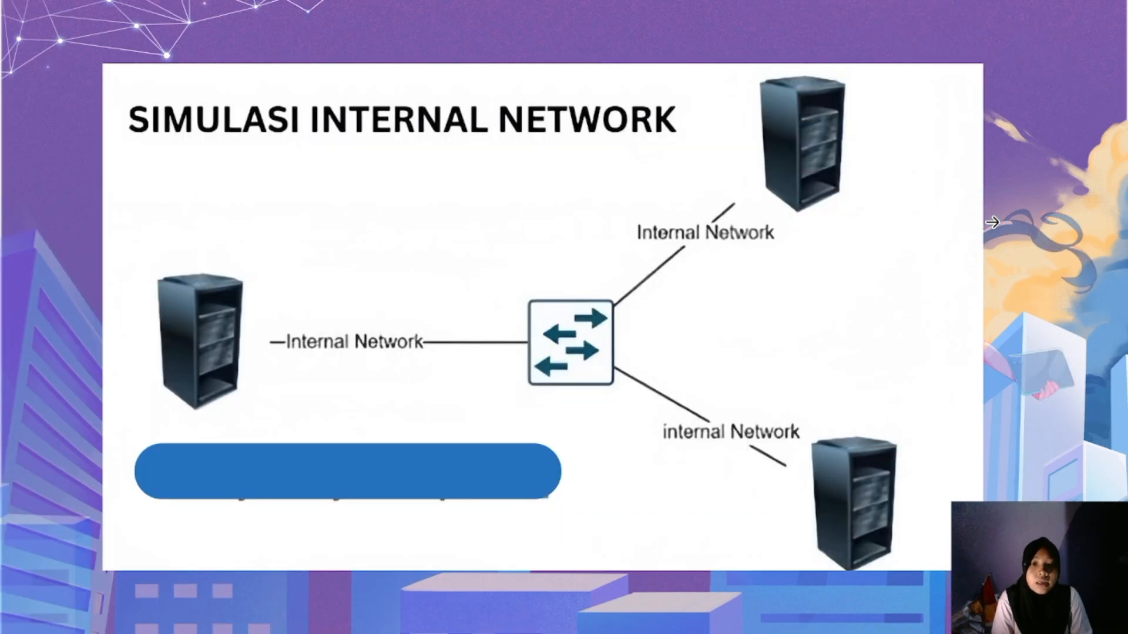
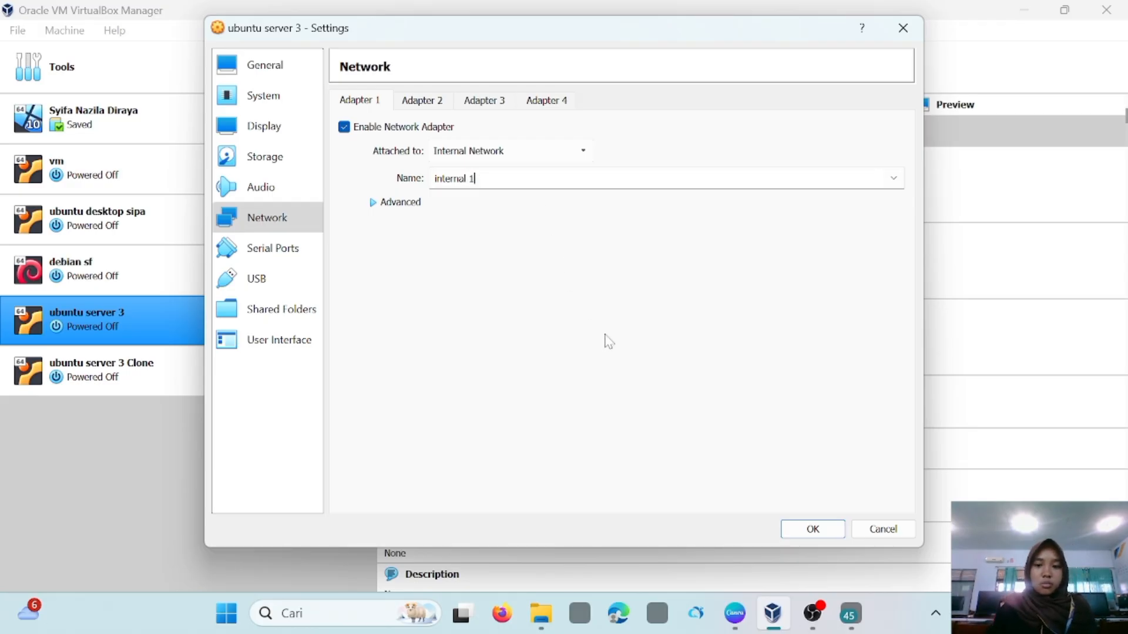
# Step: Save ubuntu server 3's Adapter 1 as Internal Network 'internal 1'
pyautogui.click(809, 531)
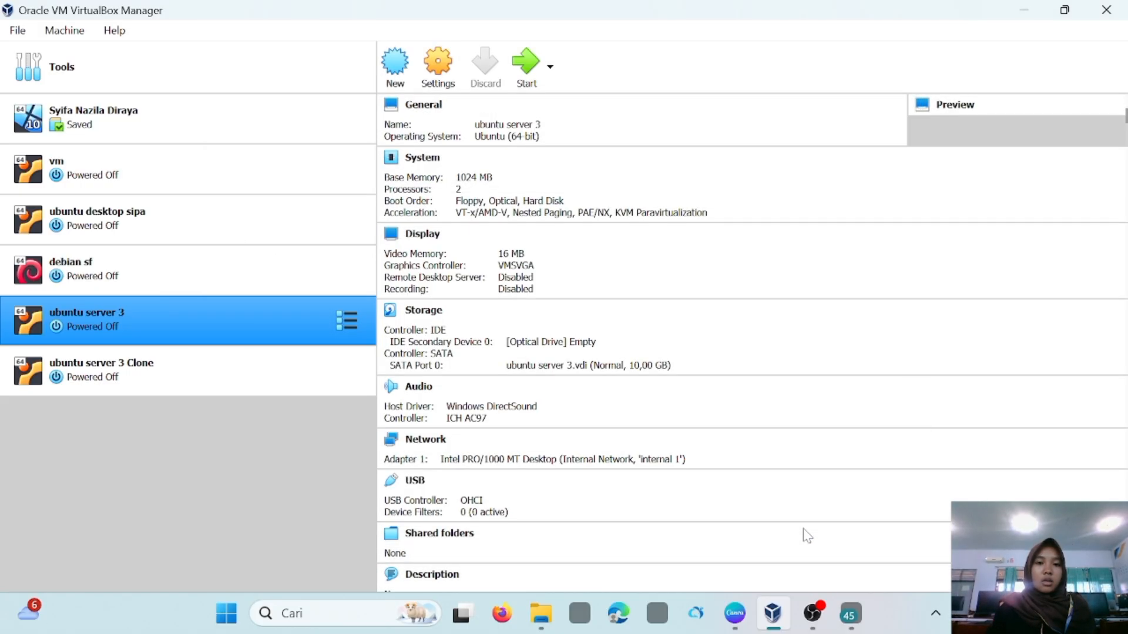
# Step: Attach ubuntu server 3 Clone's Adapter 1 to Internal Network 'internal 1', then start ubuntu server 3
pyautogui.click(120, 378)
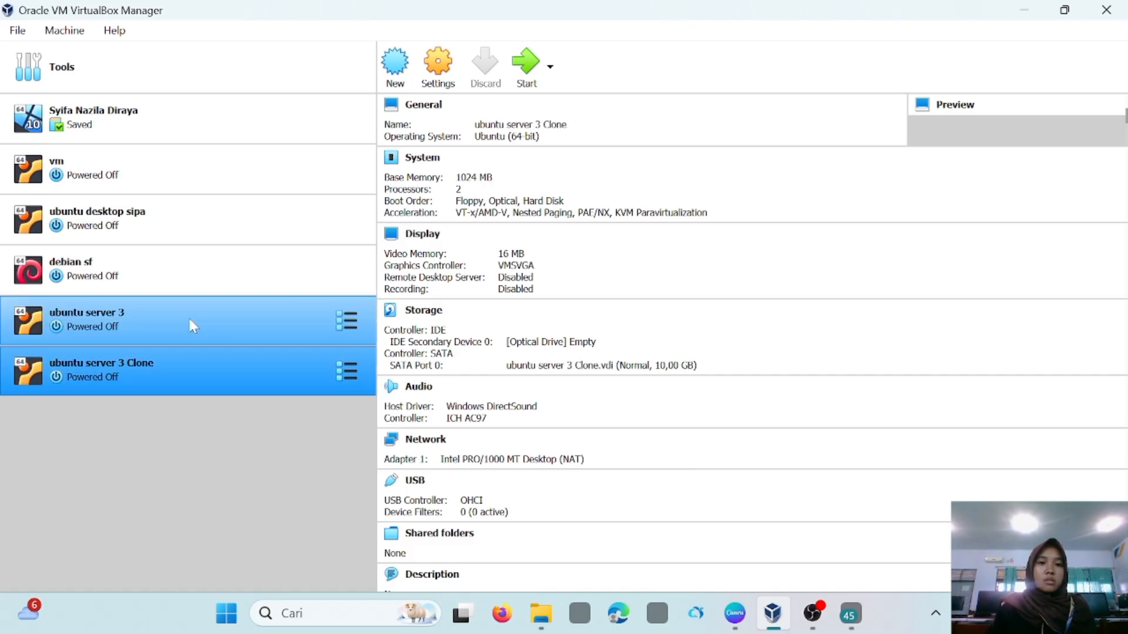
pyautogui.click(439, 69)
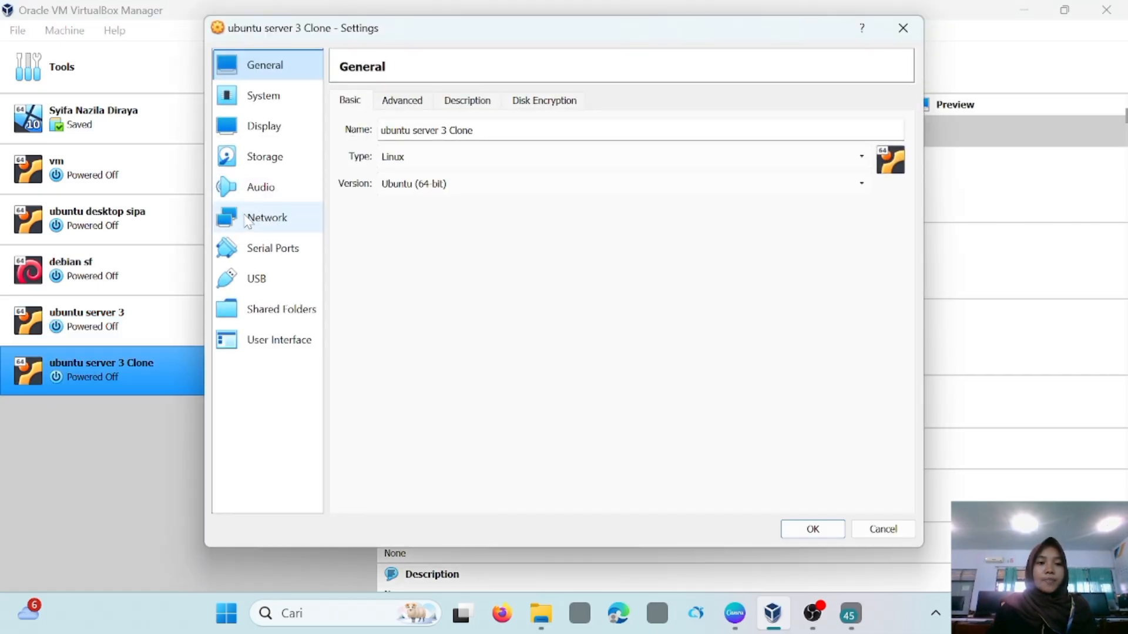
pyautogui.click(249, 219)
pyautogui.click(582, 153)
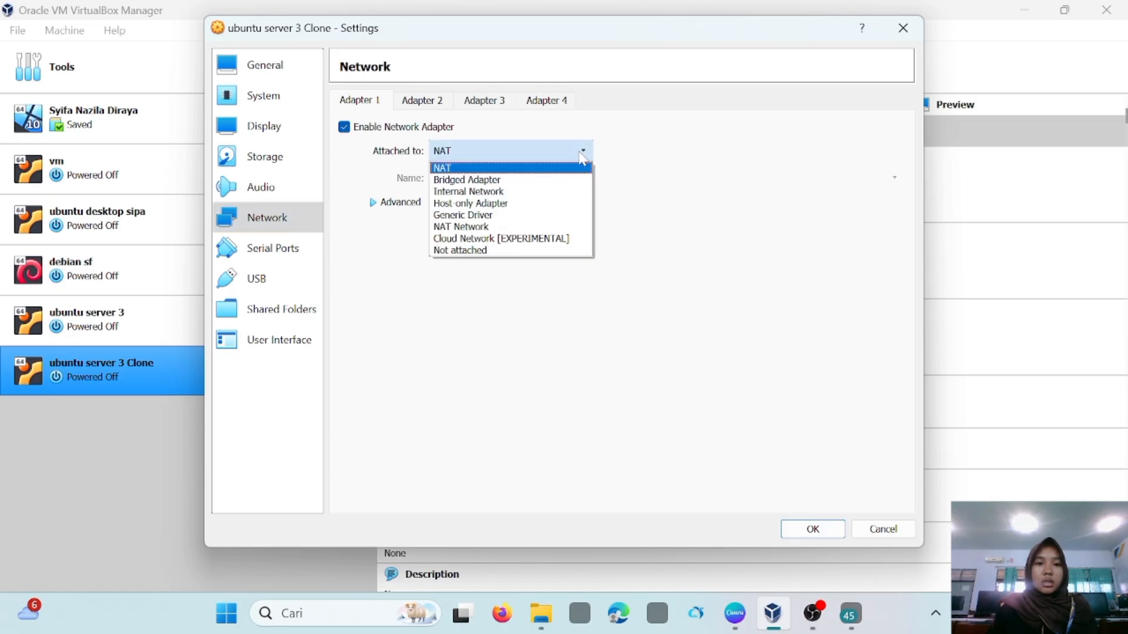
pyautogui.click(552, 191)
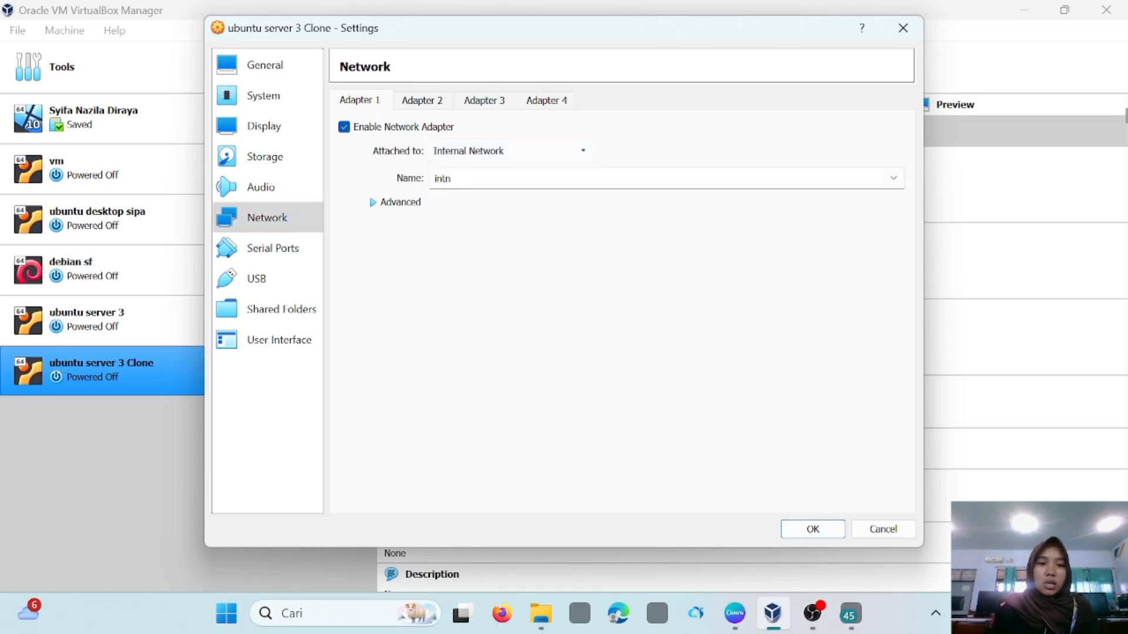
pyautogui.write('ernal 1')
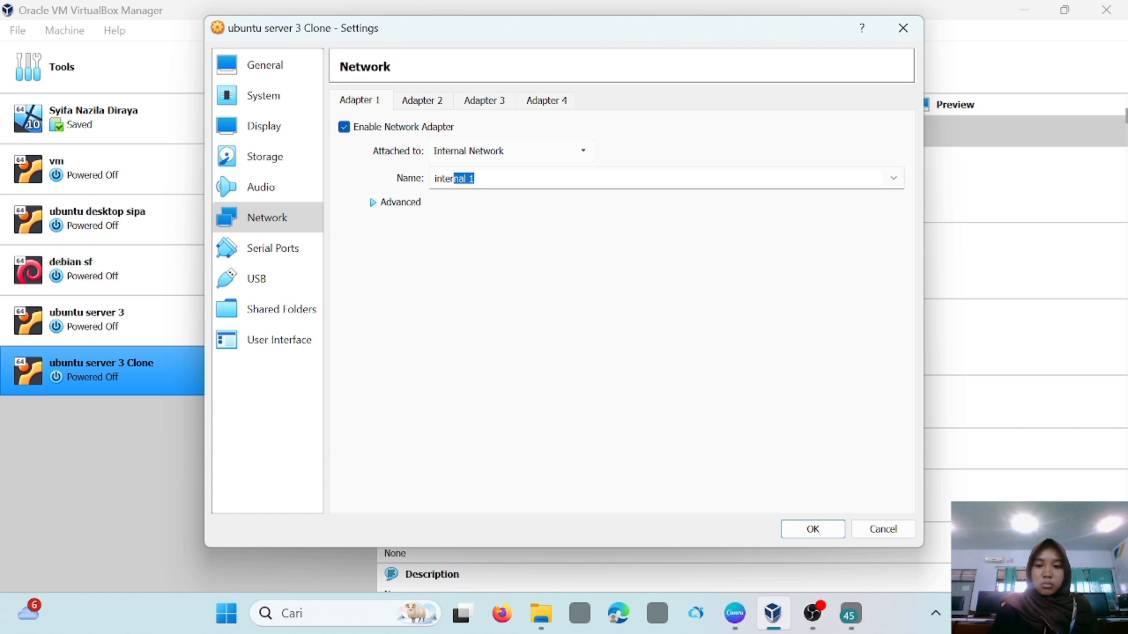
pyautogui.click(813, 528)
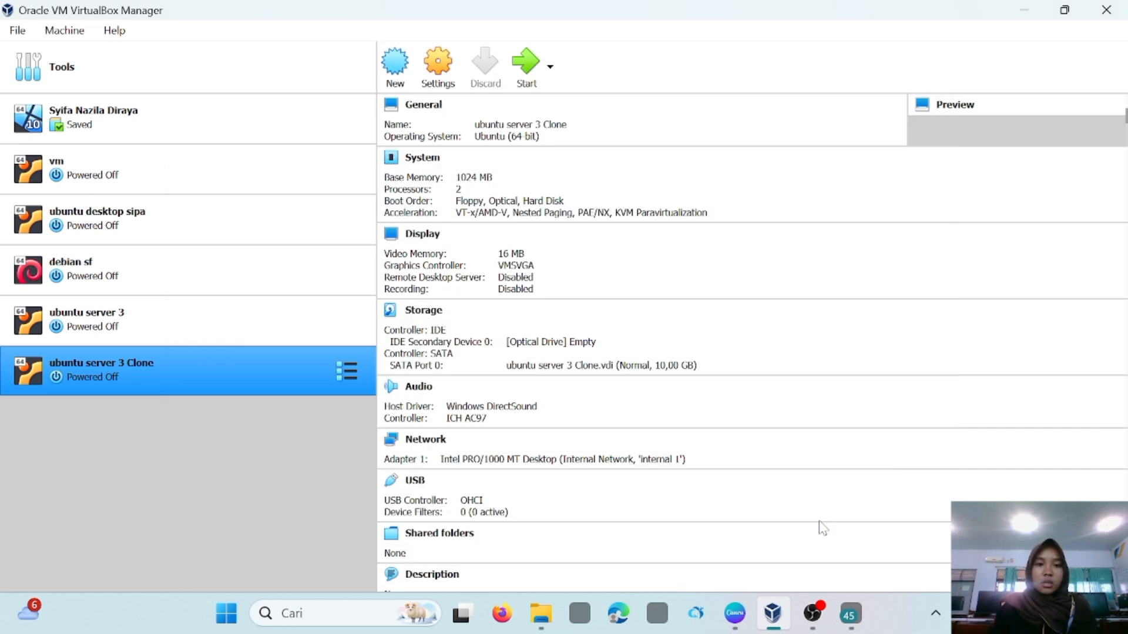
pyautogui.click(305, 321)
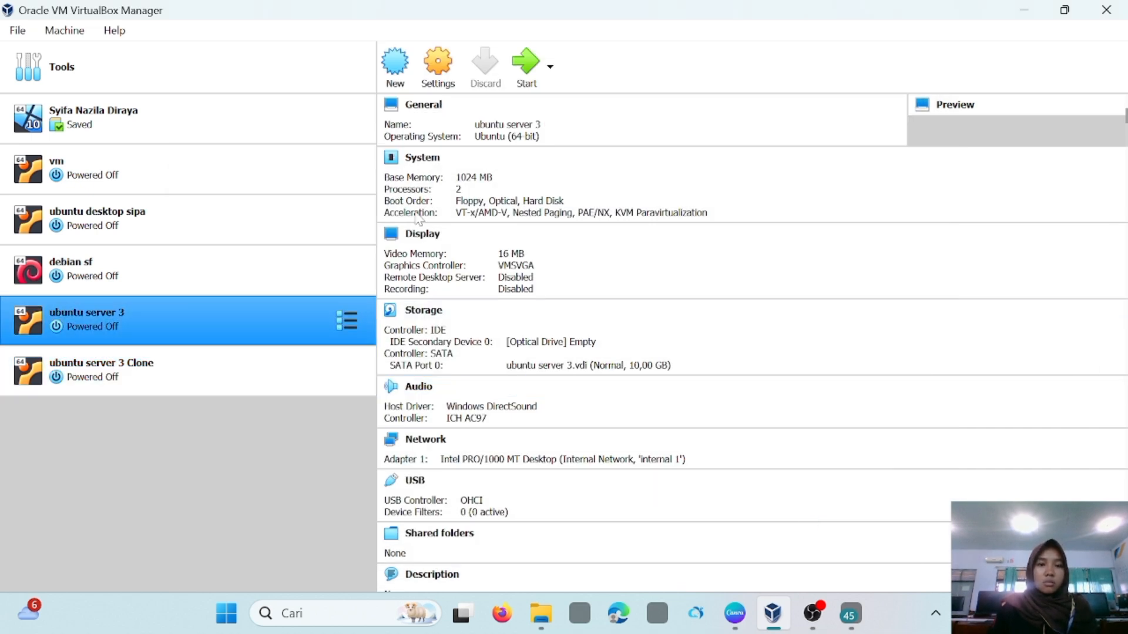
pyautogui.click(527, 66)
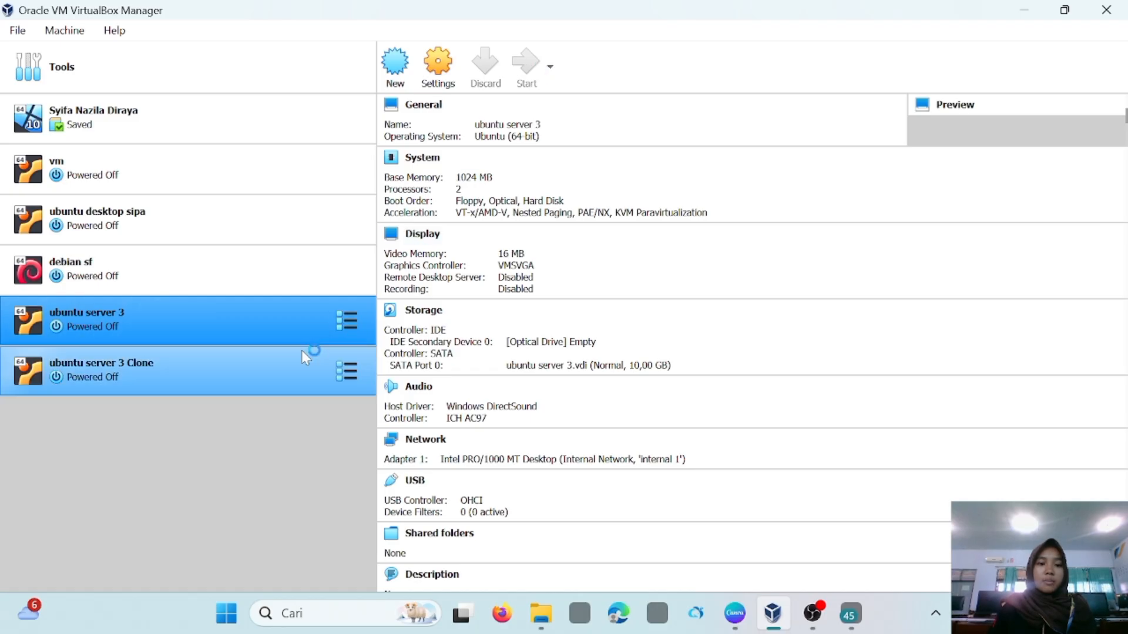
# Step: Start ubuntu server 3 Clone and resize its window so both VM consoles sit side by side
pyautogui.click(288, 364)
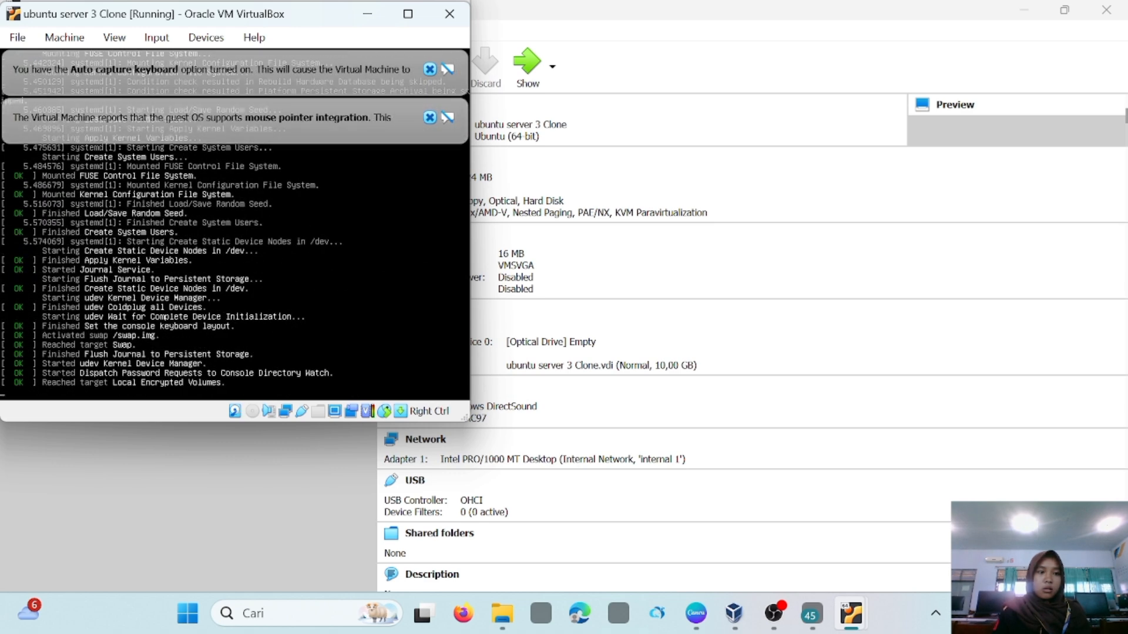
pyautogui.moveTo(852, 614)
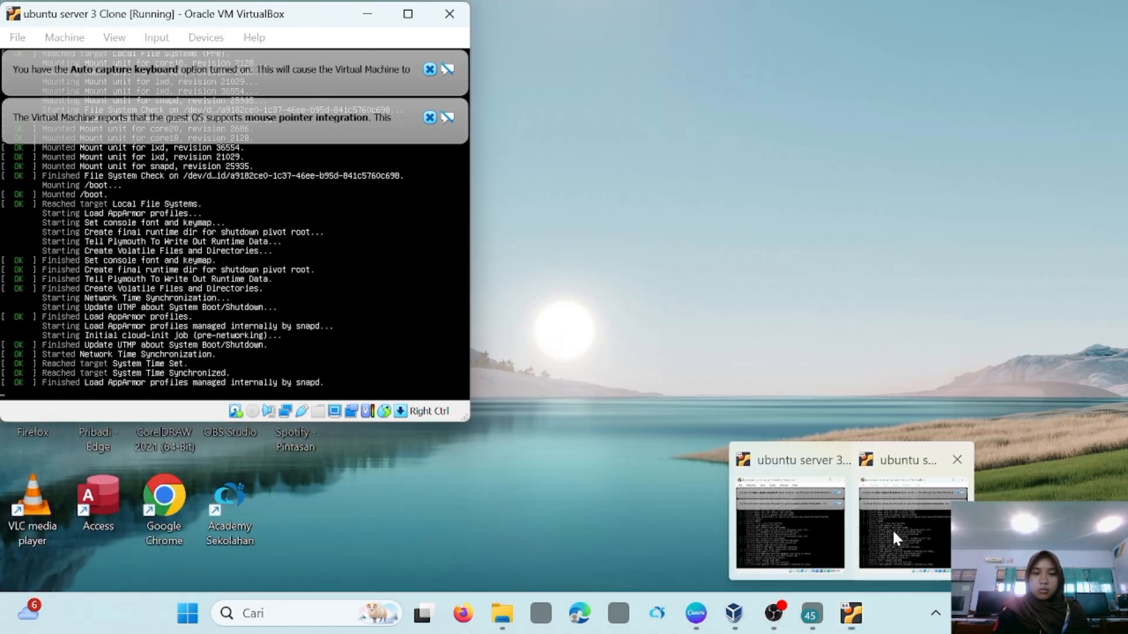
pyautogui.click(893, 529)
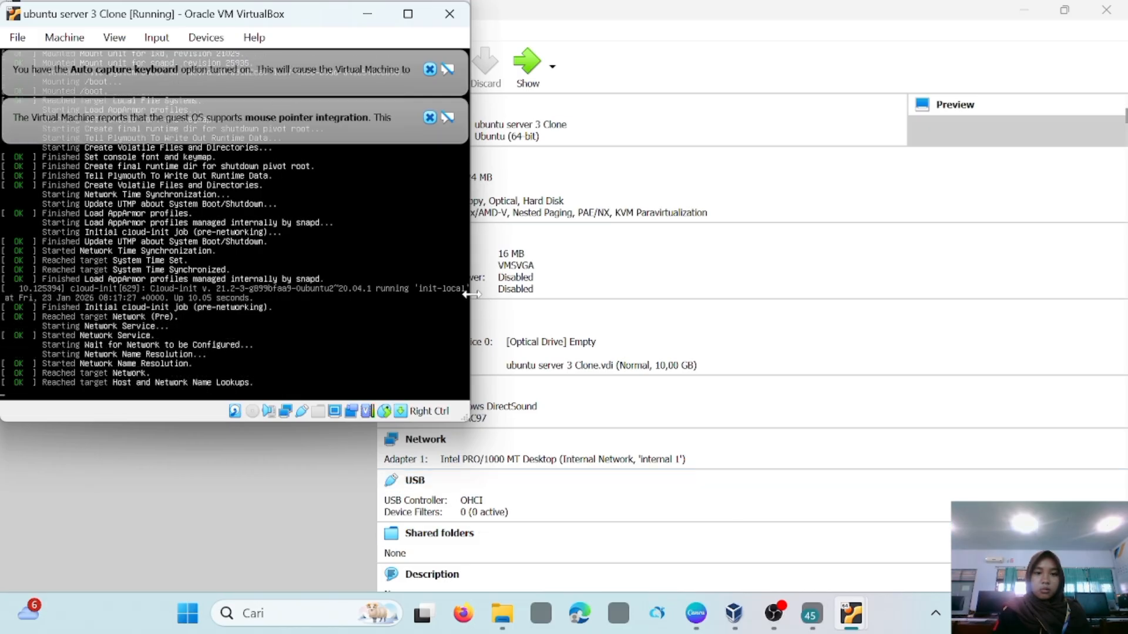
pyautogui.moveTo(472, 294); pyautogui.dragTo(1123, 206)
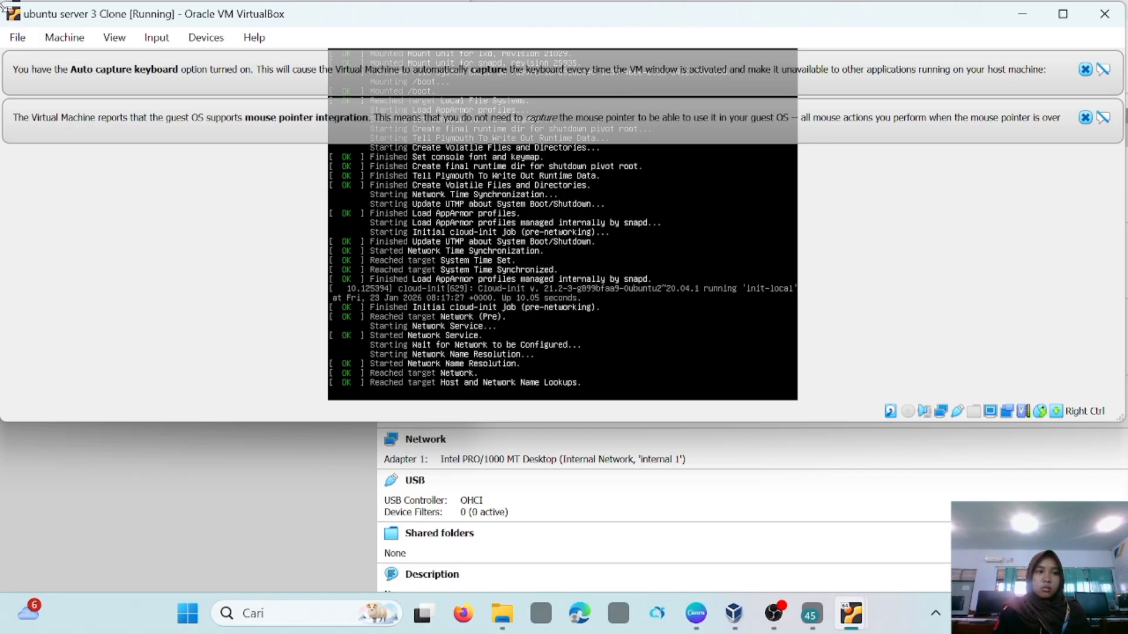
pyautogui.moveTo(3, 7)
pyautogui.mouseDown()
pyautogui.moveTo(85, 34)
pyautogui.moveTo(304, 54)
pyautogui.moveTo(364, 10)
pyautogui.moveTo(496, 7)
pyautogui.moveTo(485, 5)
pyautogui.mouseUp()
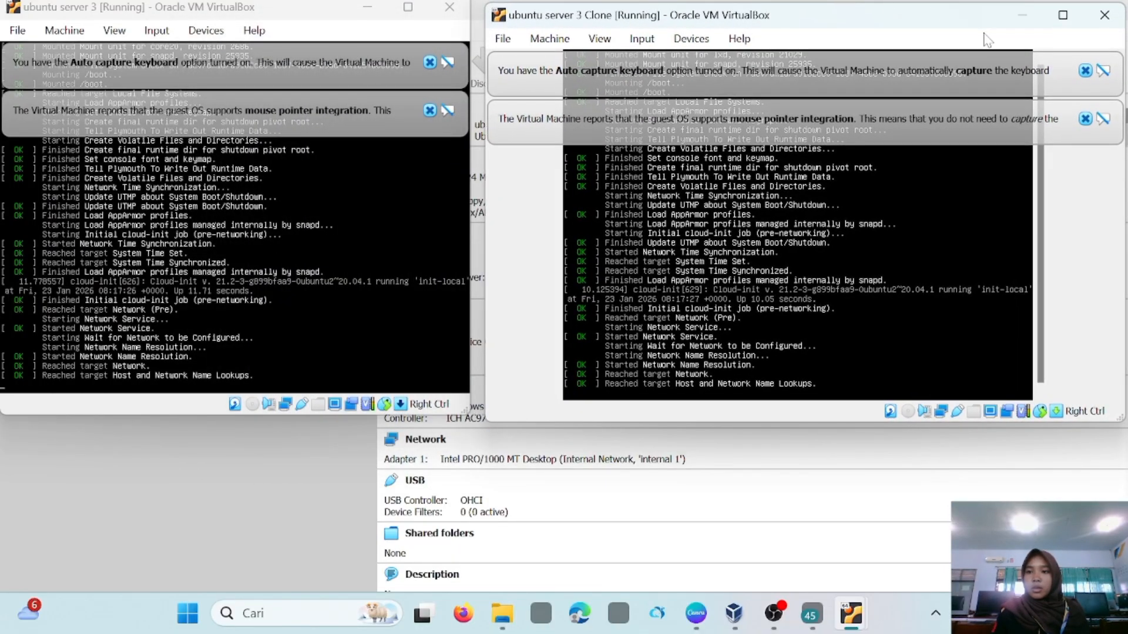
# Step: Dismiss the keyboard capture and mouse integration banners in the clone and ubuntu server 3 consoles
pyautogui.click(1086, 71)
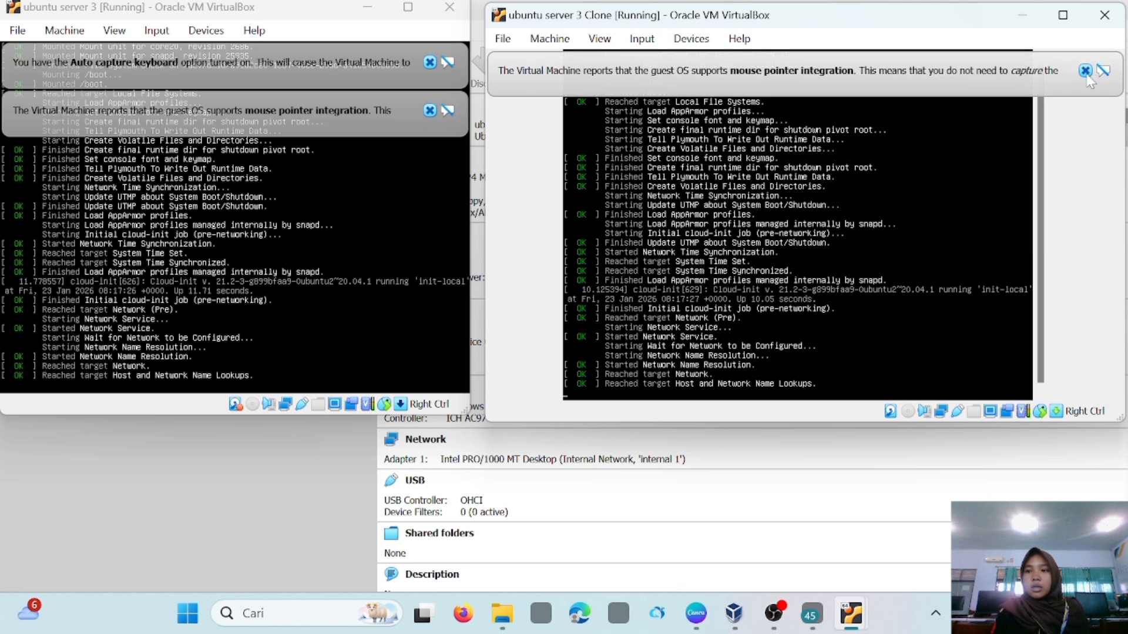
pyautogui.click(1085, 71)
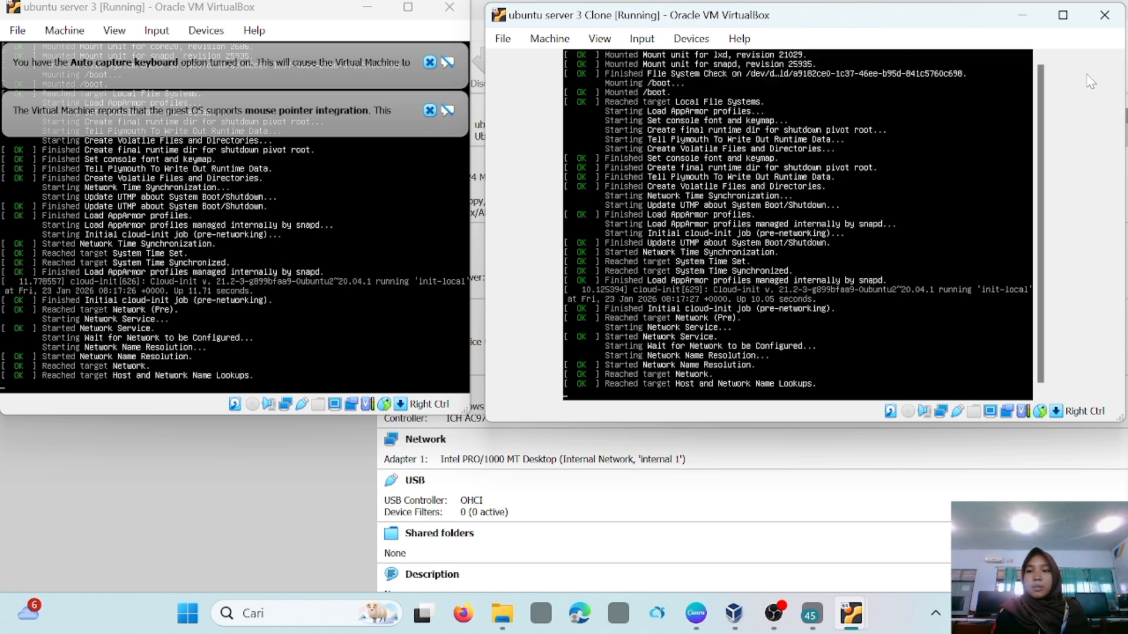
pyautogui.click(429, 62)
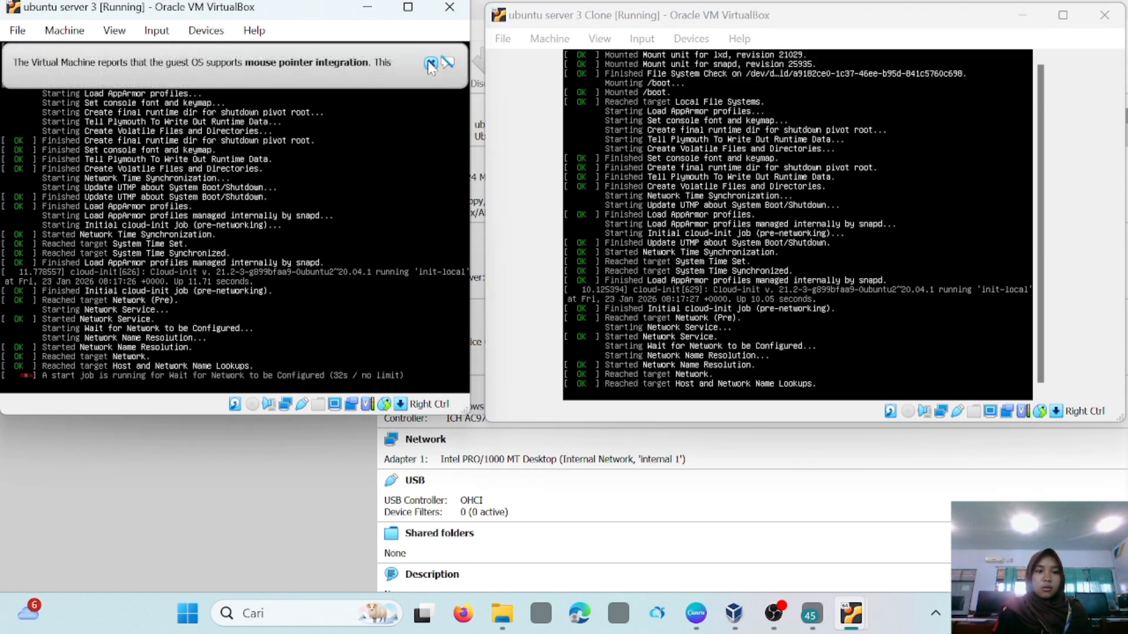
pyautogui.click(429, 62)
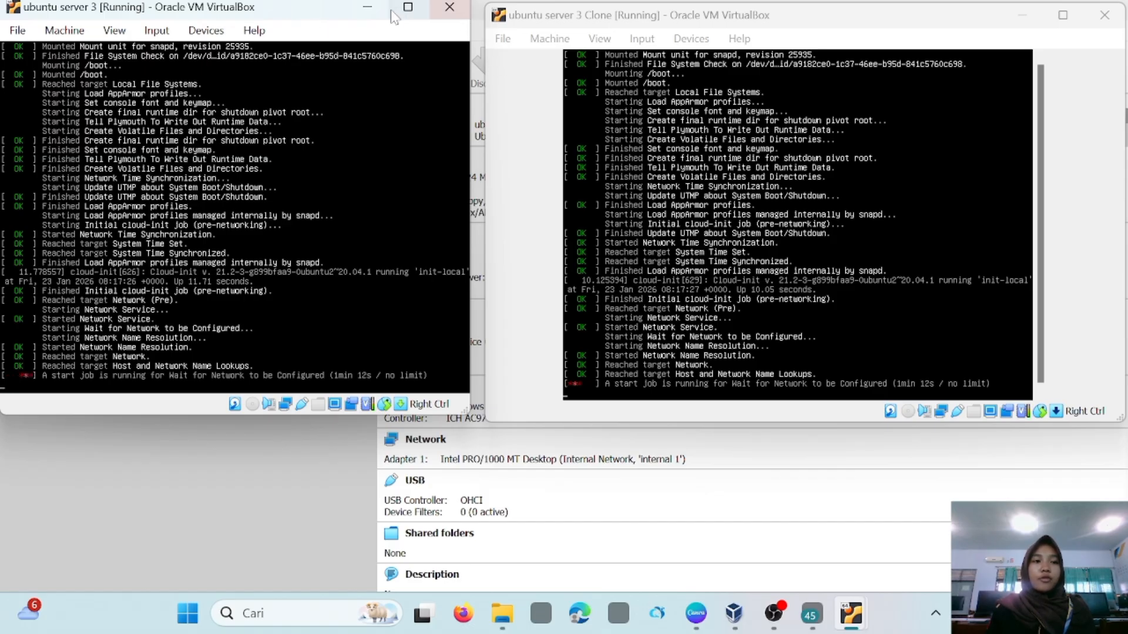
# Step: Close ubuntu server 3 and then its Clone with 'Power off the machine' via File > Close
pyautogui.click(18, 30)
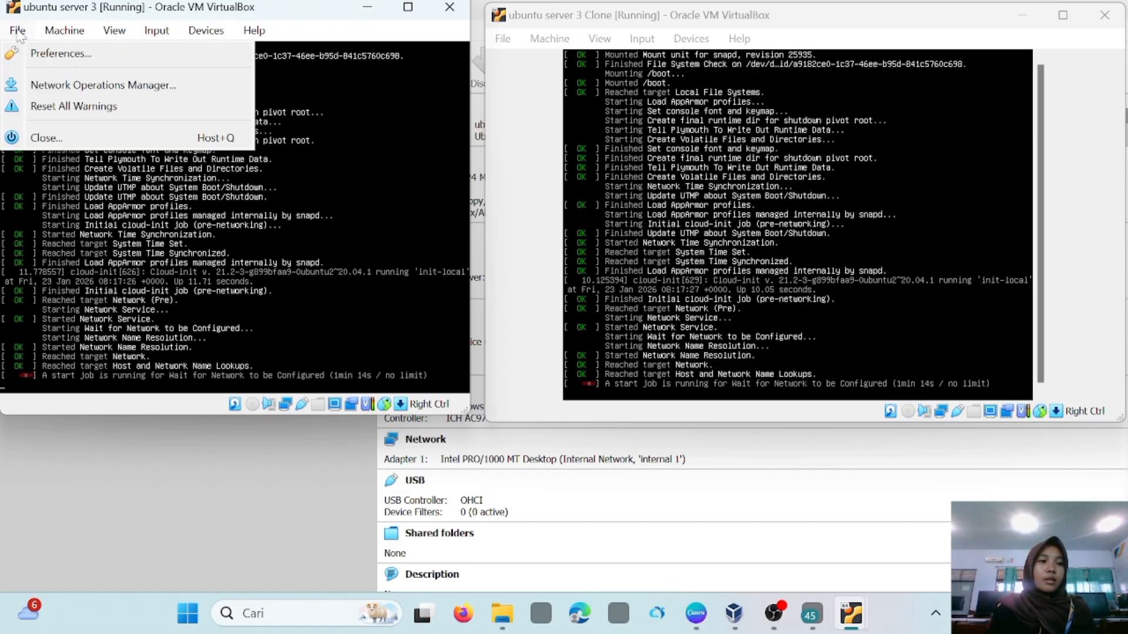
pyautogui.click(58, 142)
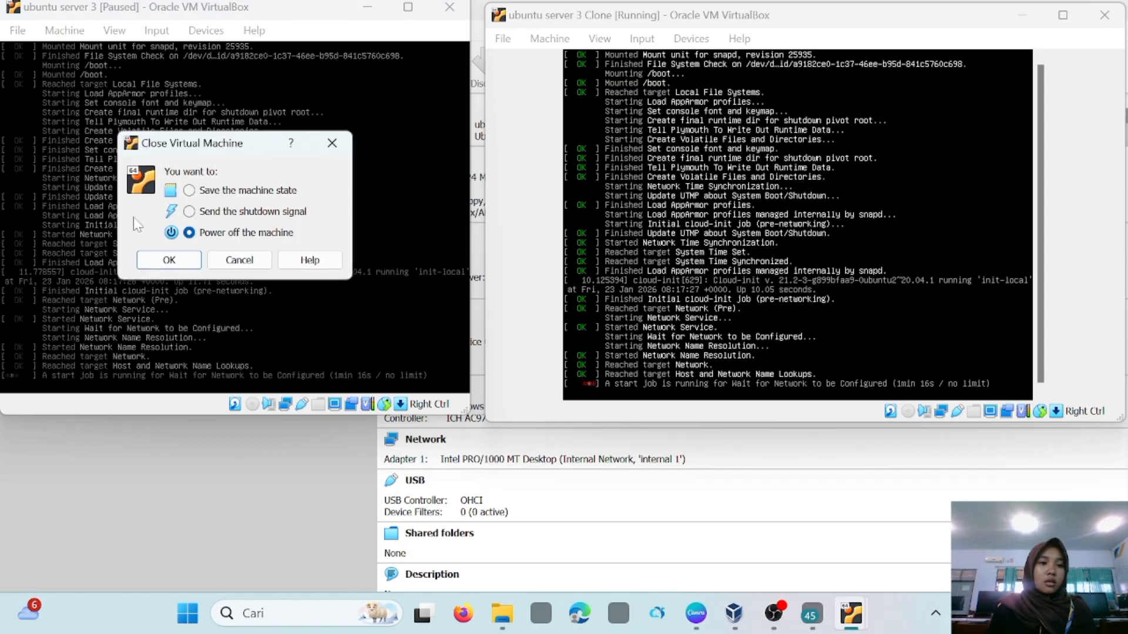
pyautogui.click(171, 262)
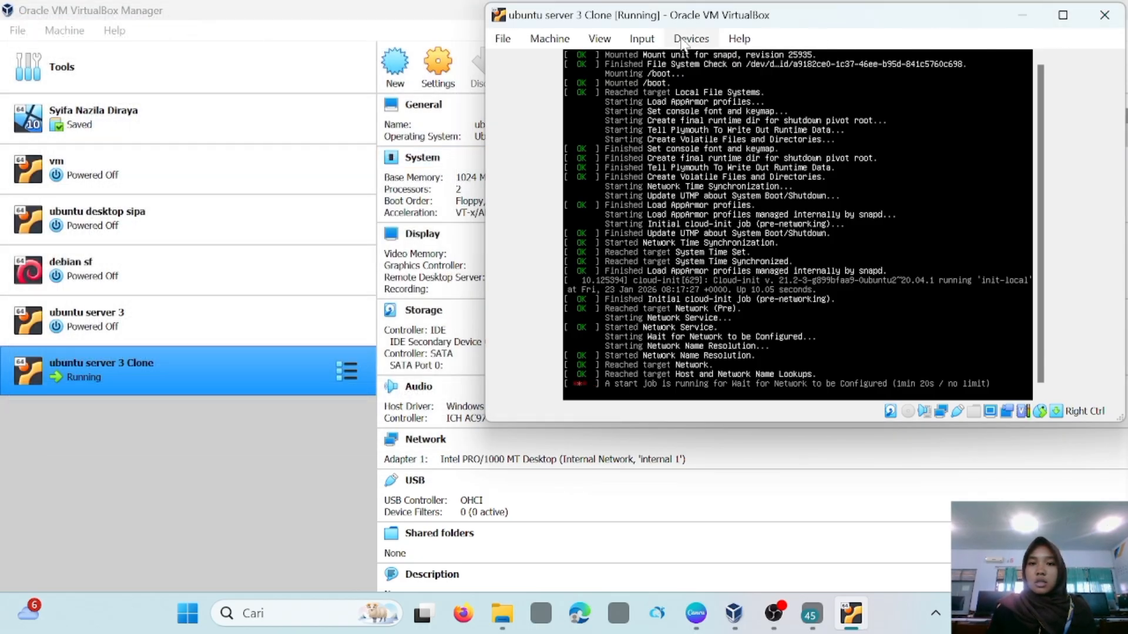
pyautogui.click(503, 39)
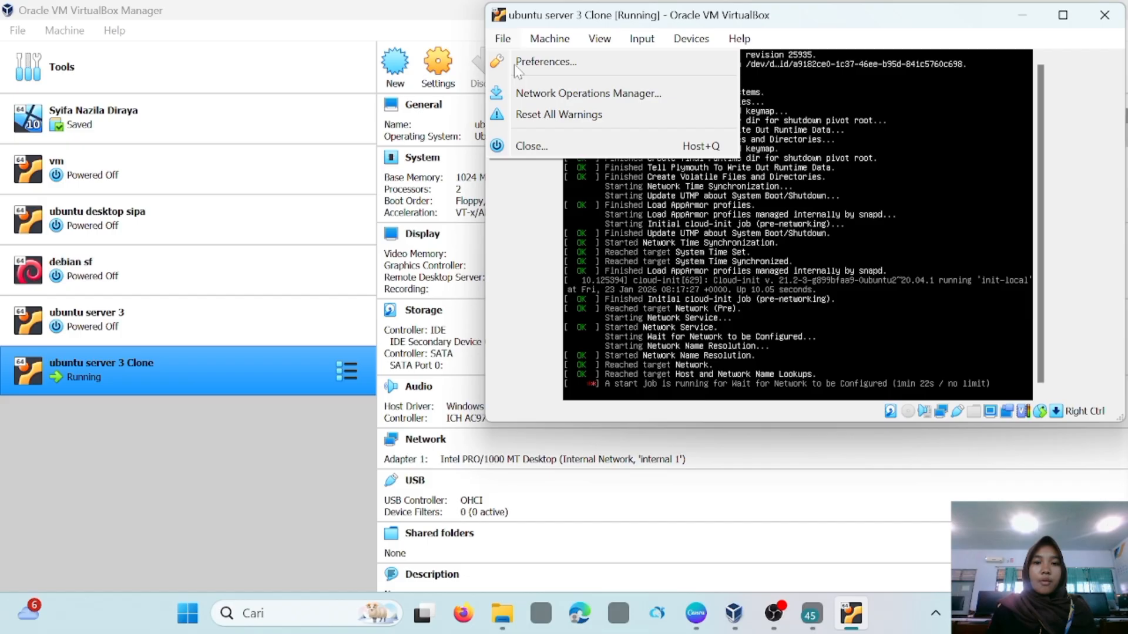
pyautogui.click(531, 145)
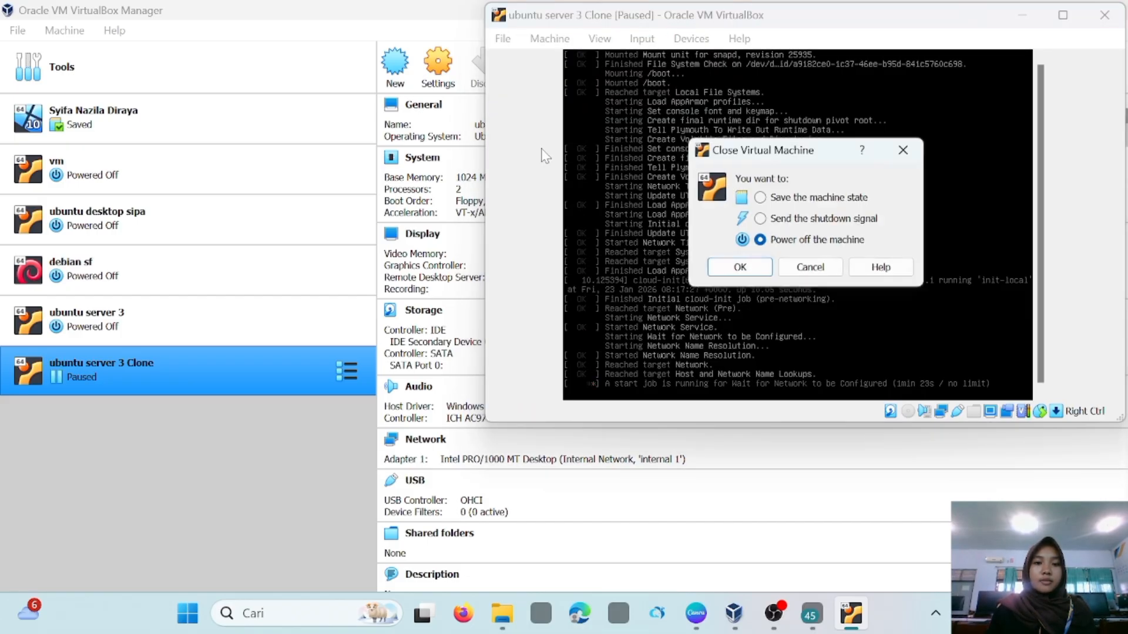
pyautogui.click(740, 267)
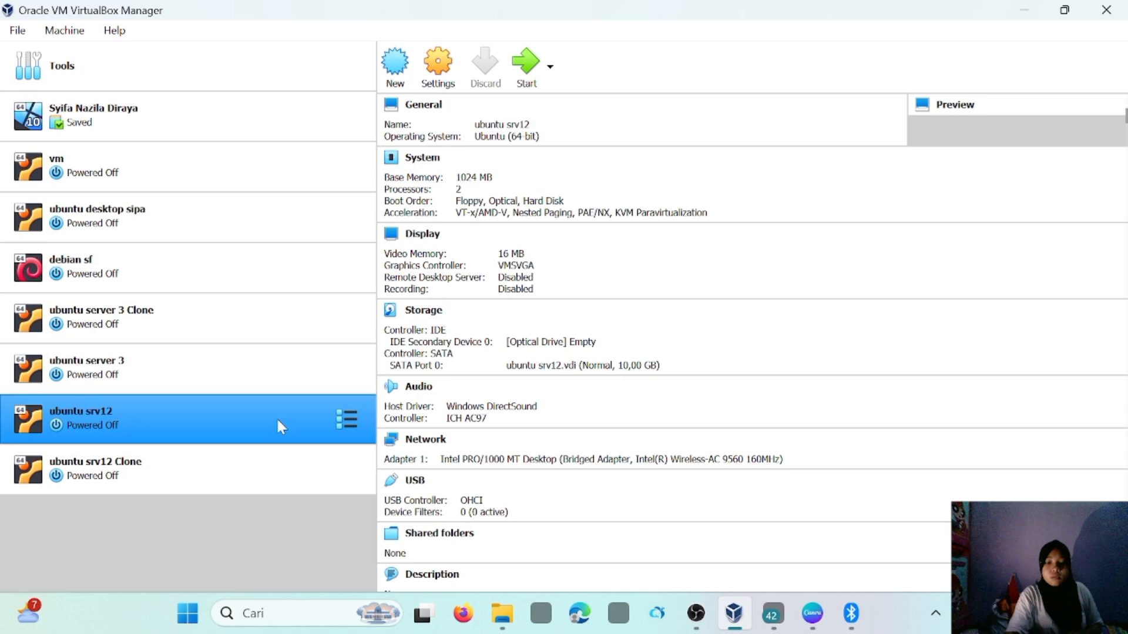
# Step: Select ubuntu srv12 and review its network settings, keeping Adapter 1 Bridged on Intel Wireless-AC 9560
pyautogui.write('m')
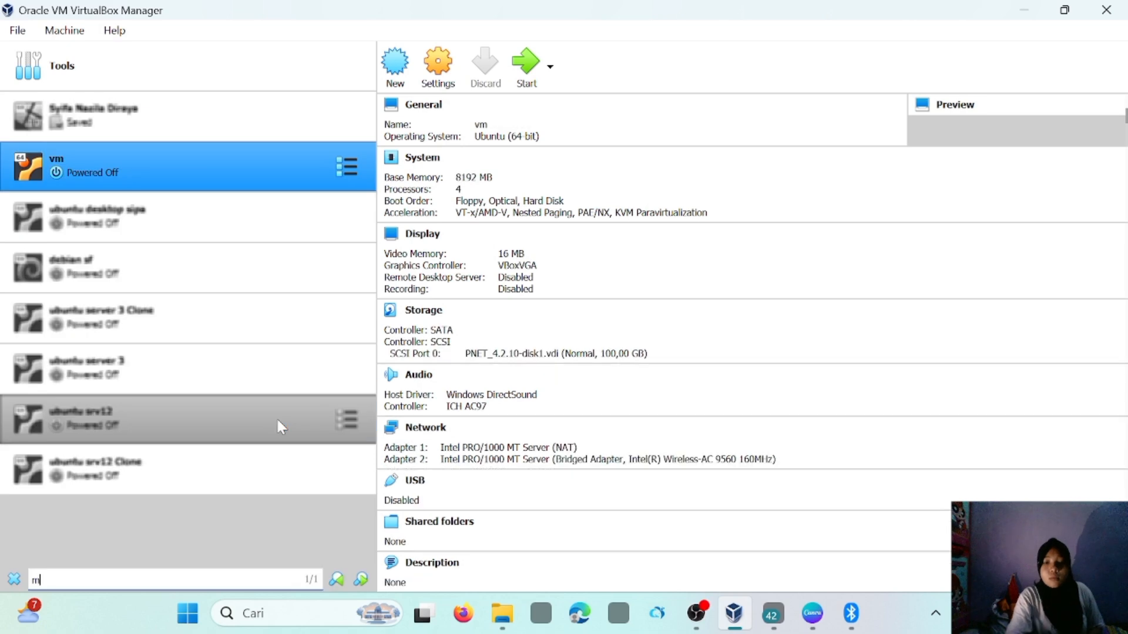
pyautogui.press('Escape')
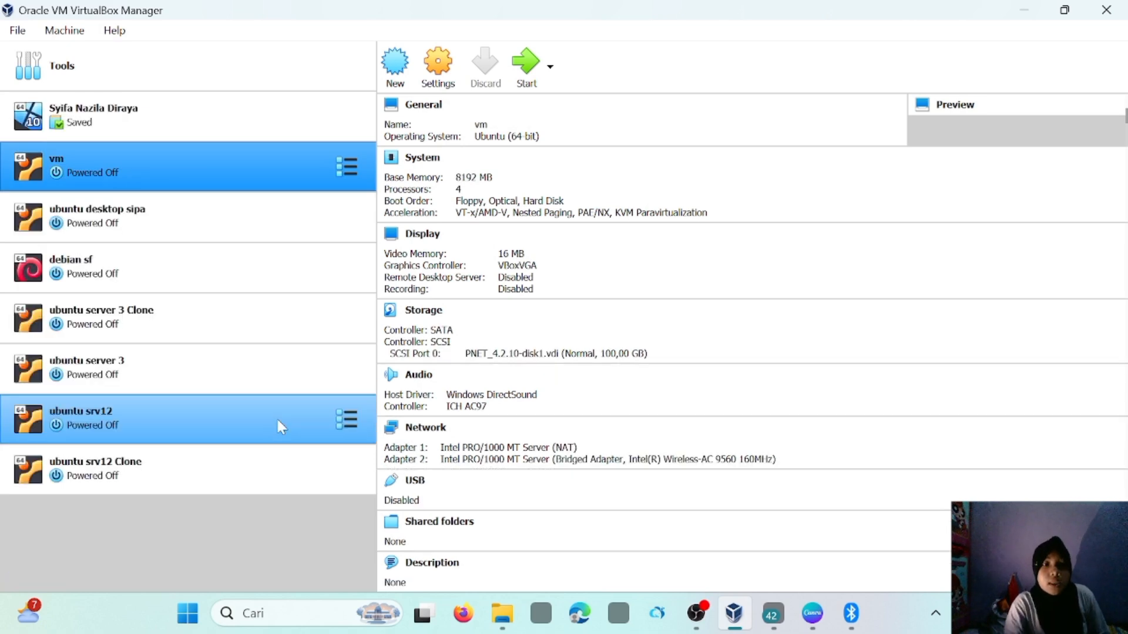
pyautogui.click(276, 417)
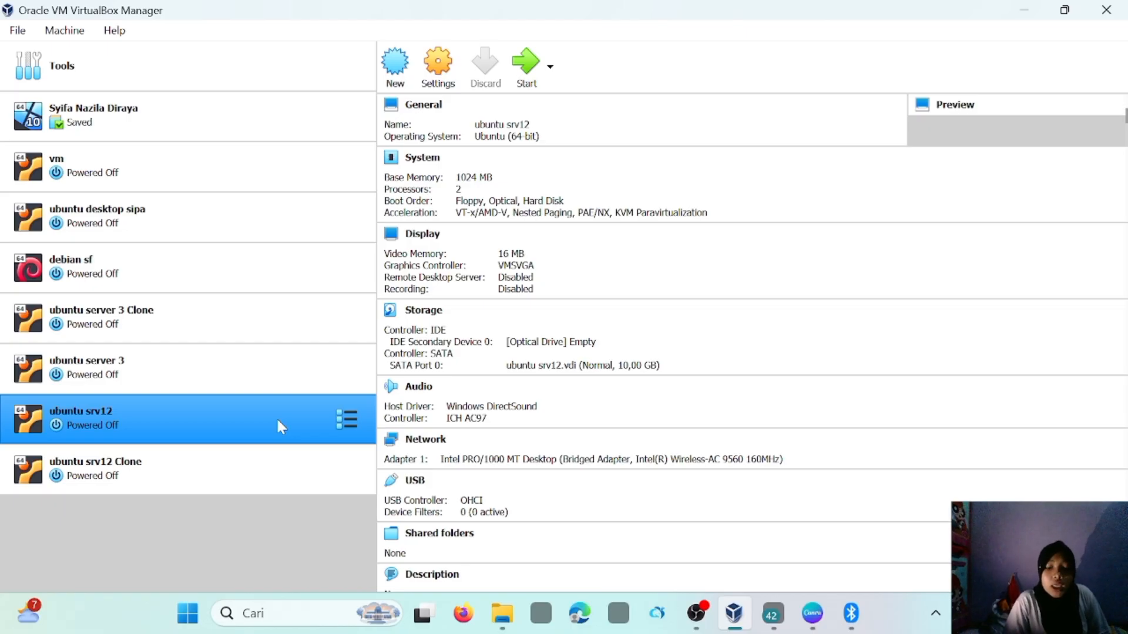
pyautogui.rightClick(276, 417)
pyautogui.click(336, 28)
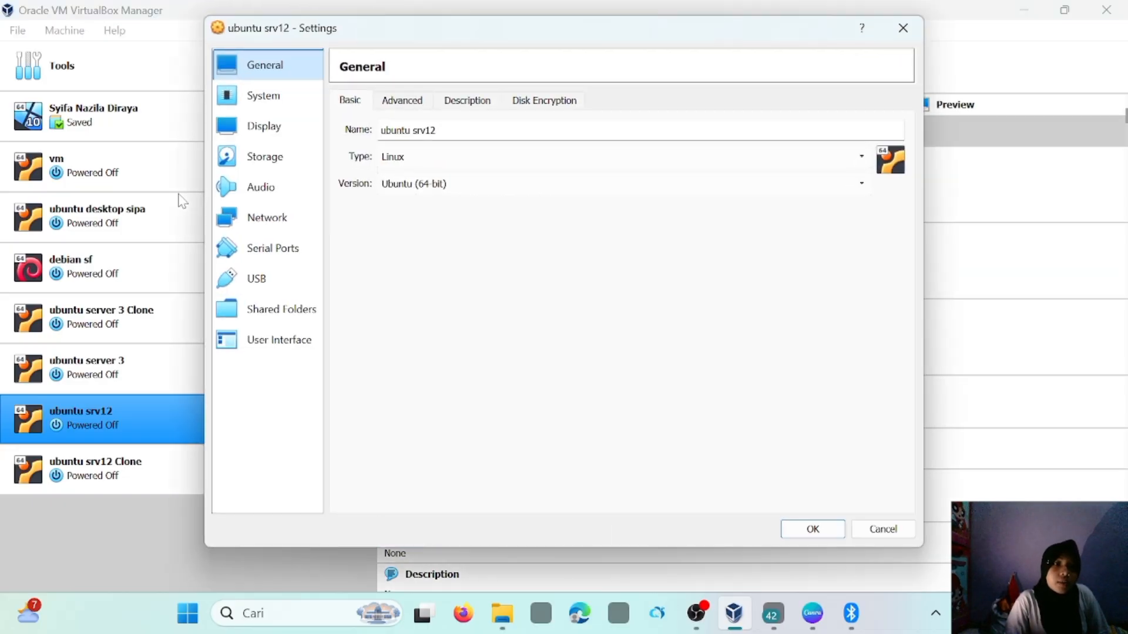
pyautogui.click(258, 218)
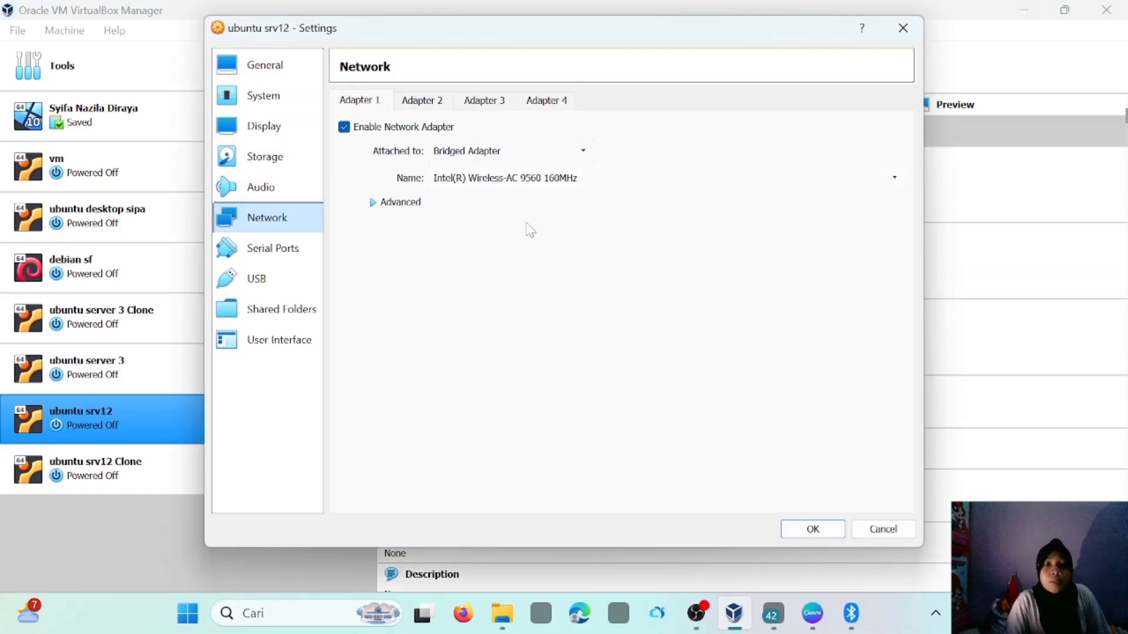
pyautogui.click(816, 528)
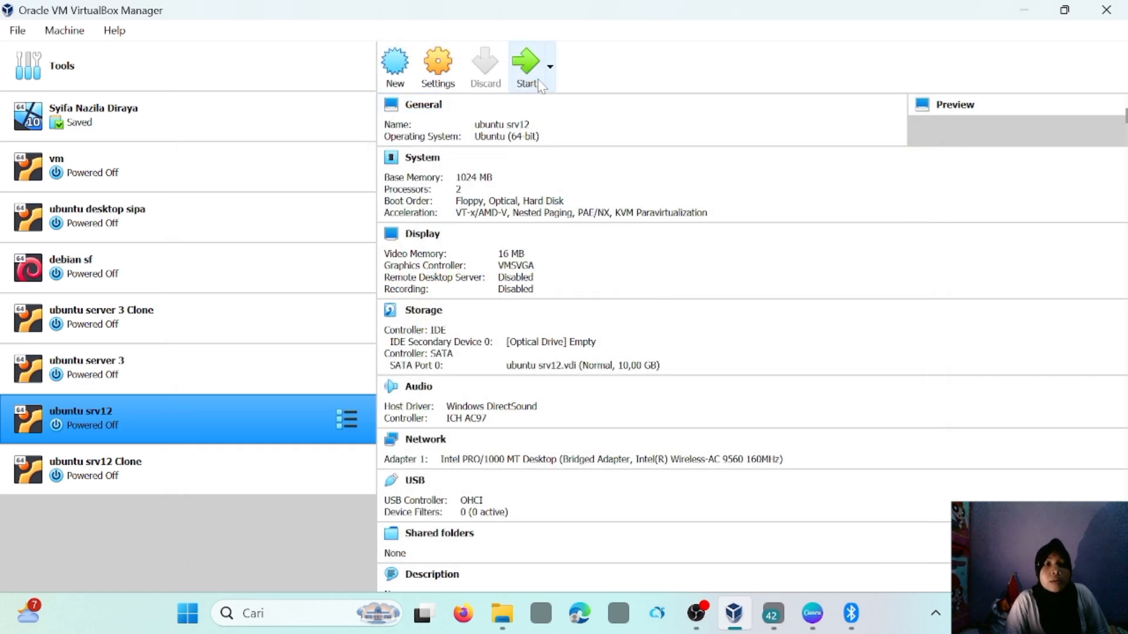
# Step: Start ubuntu srv12 Clone and clear keyboard capture and mouse integration banners in both srv12 consoles
pyautogui.click(286, 477)
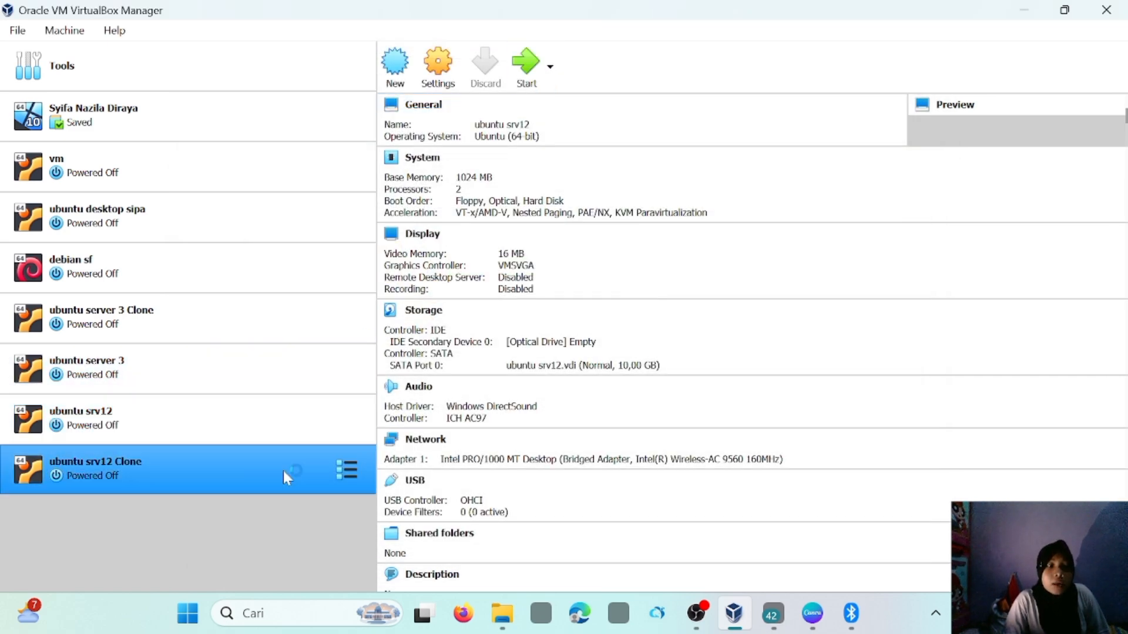
pyautogui.click(526, 82)
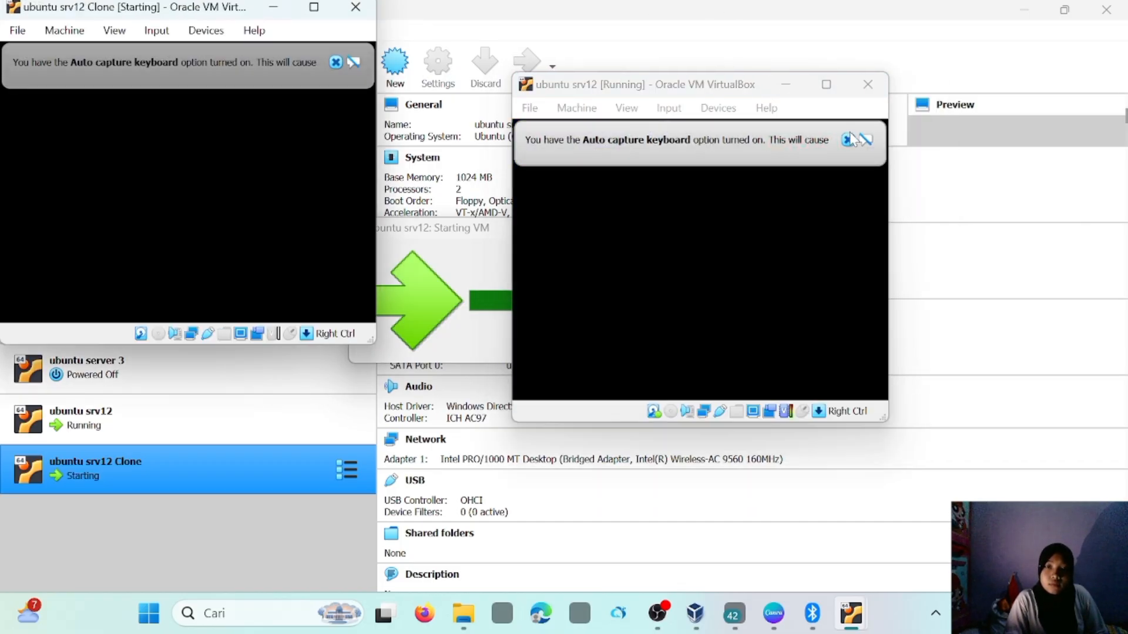
pyautogui.click(848, 140)
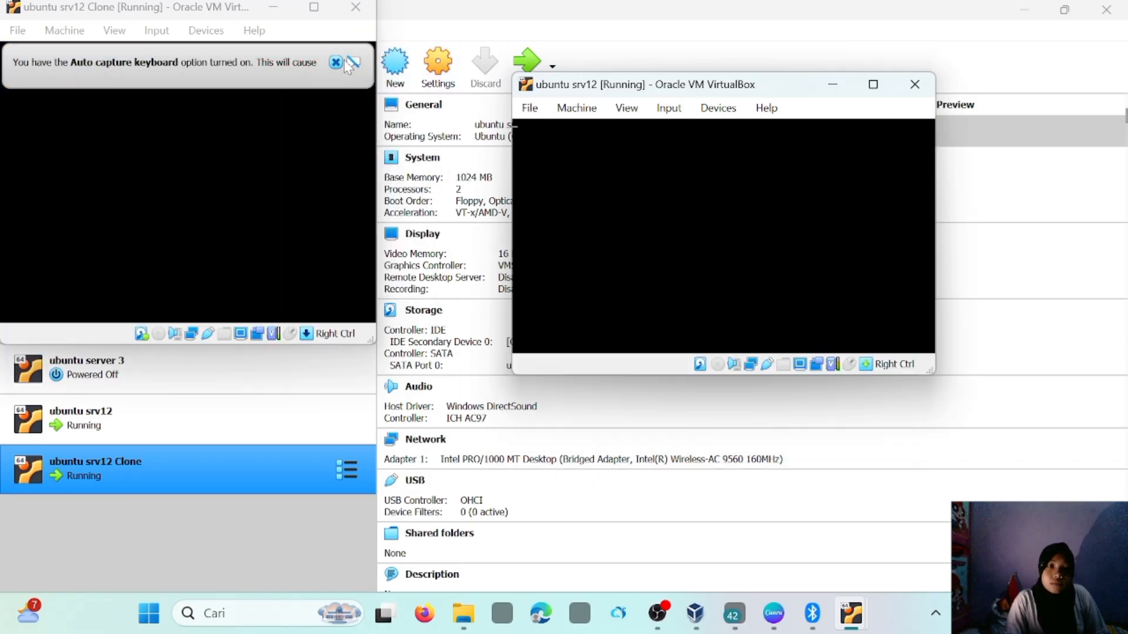
pyautogui.click(339, 61)
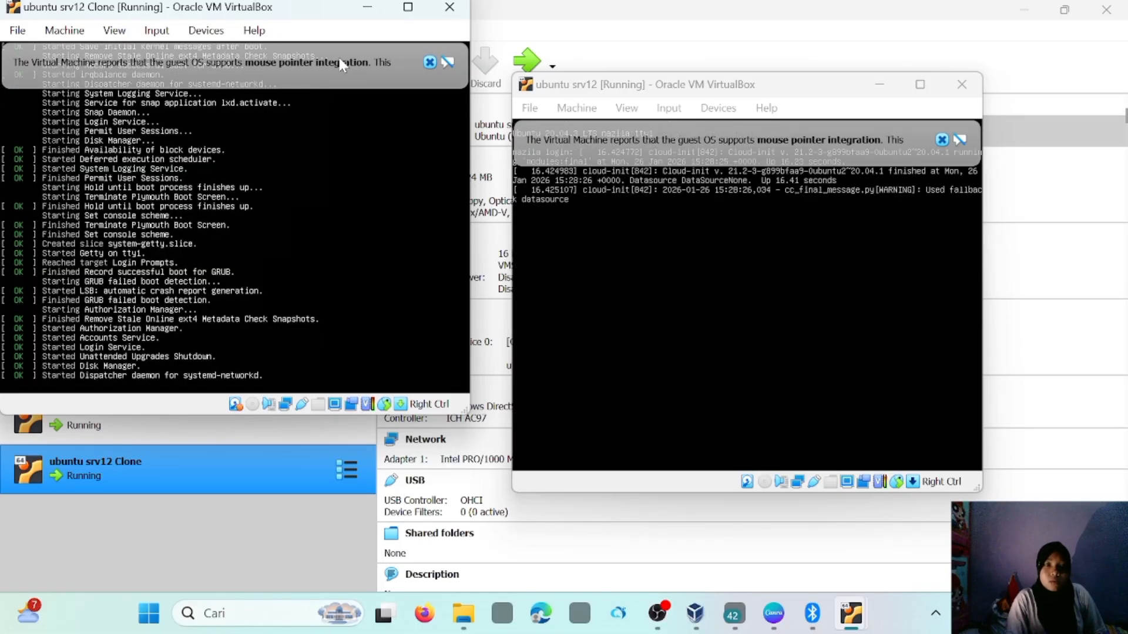
pyautogui.moveTo(607, 154)
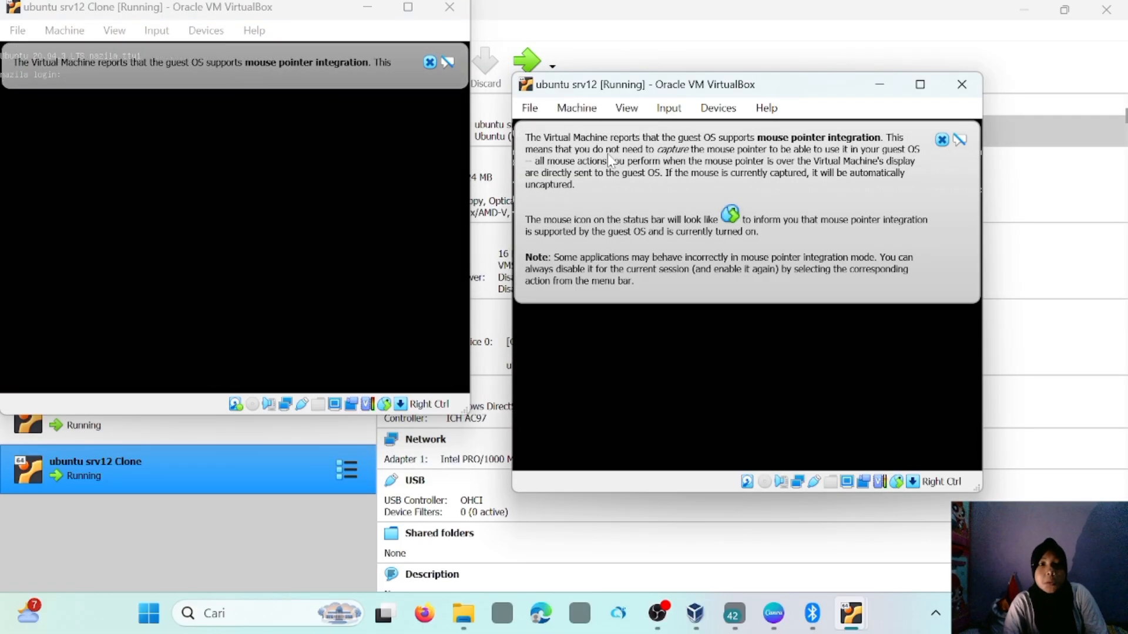
pyautogui.click(942, 140)
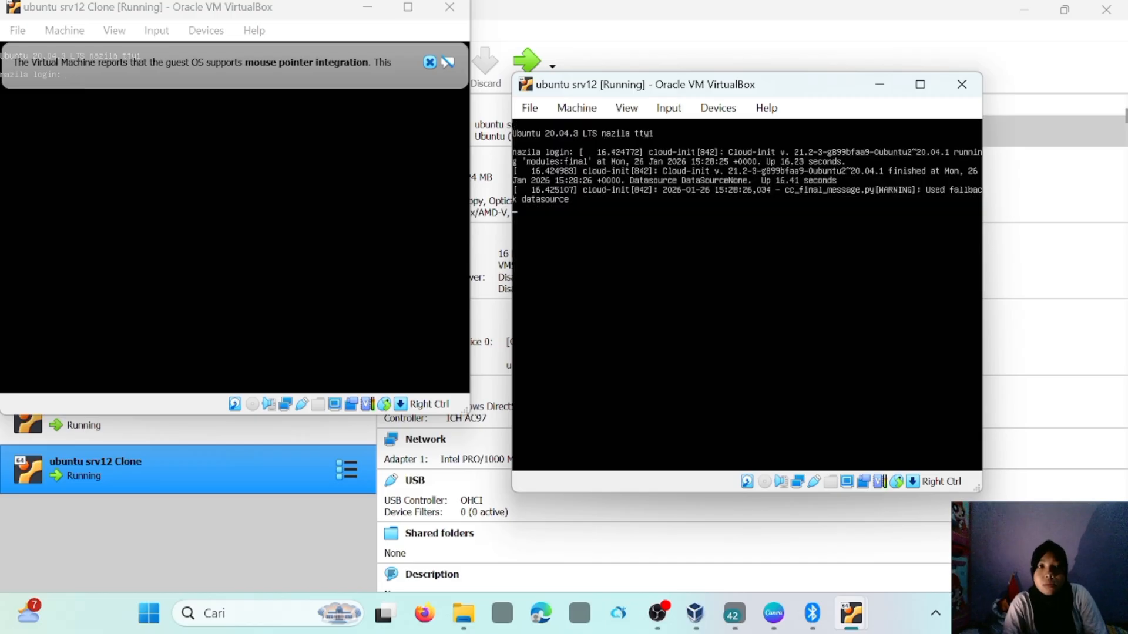
pyautogui.click(429, 62)
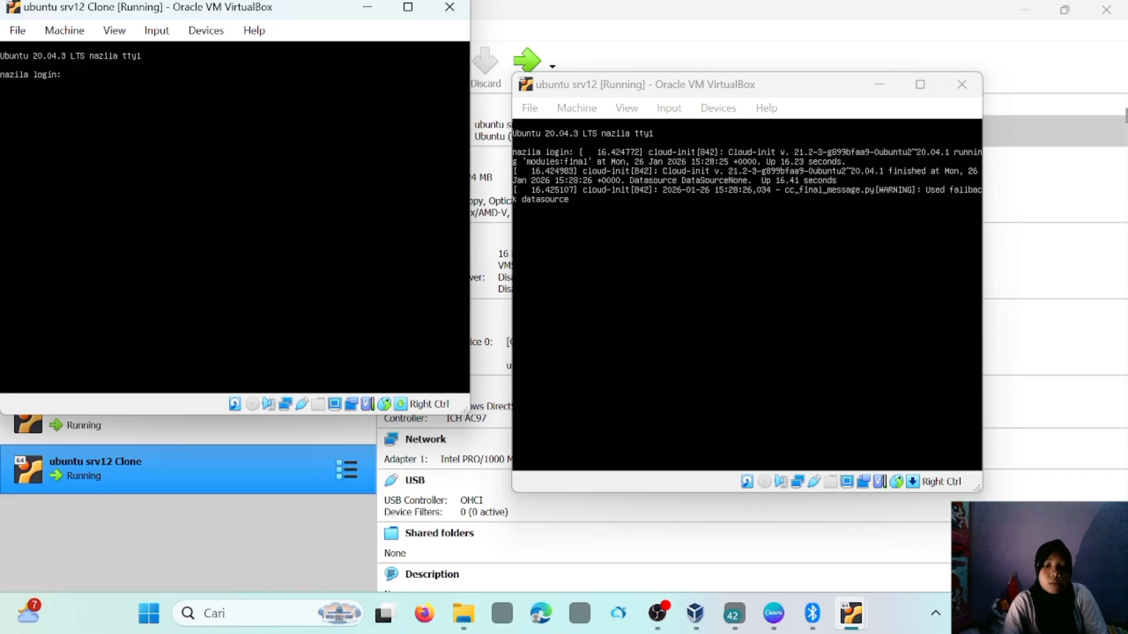
# Step: Log in to the srv12 Clone console with the username and password, then begin a sudo command
pyautogui.write('nazi')
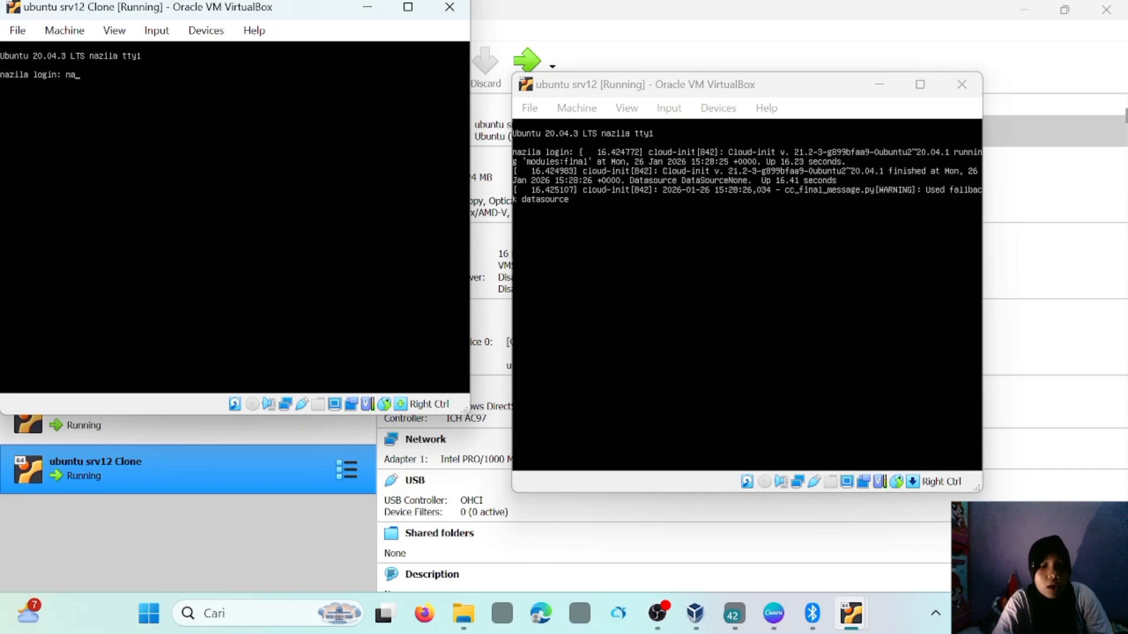
pyautogui.write('laser')
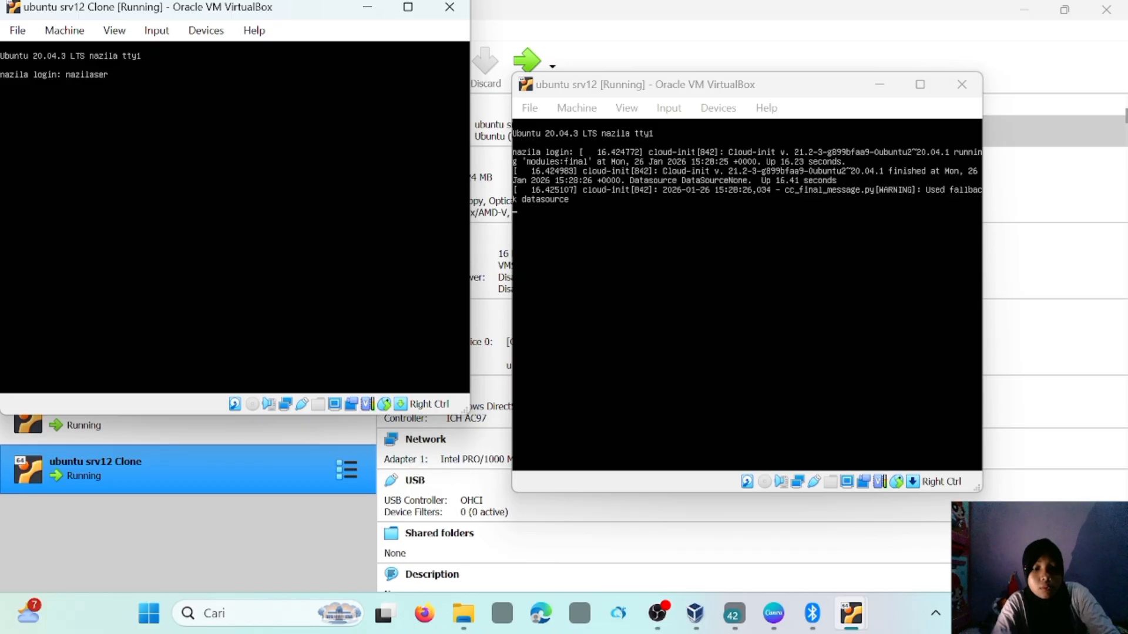
pyautogui.write('ver')
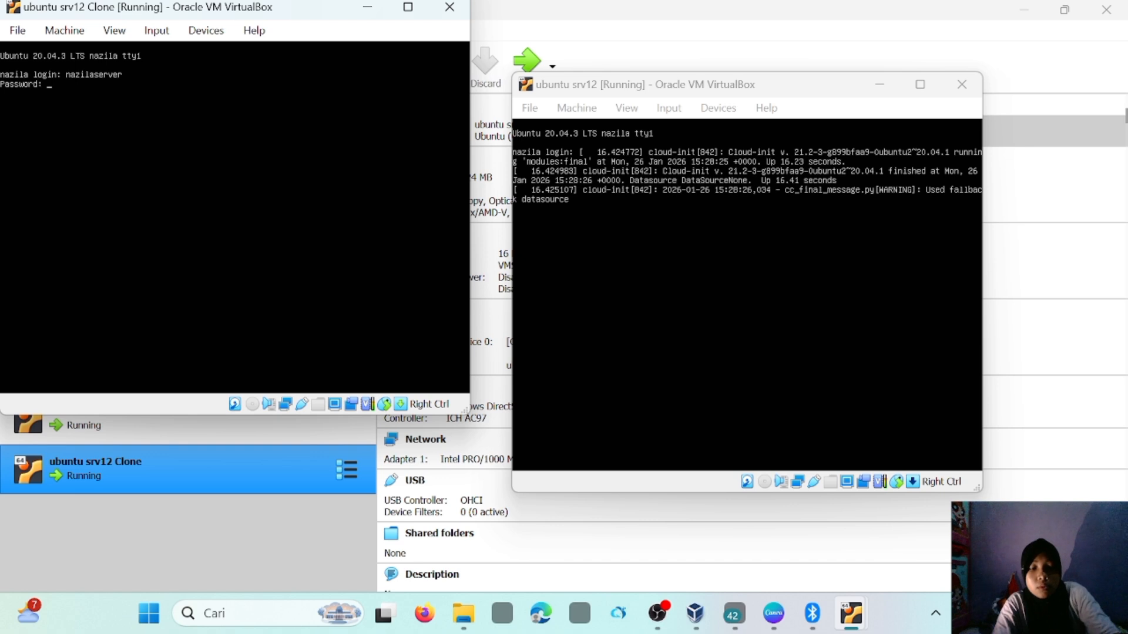
pyautogui.press('Return')
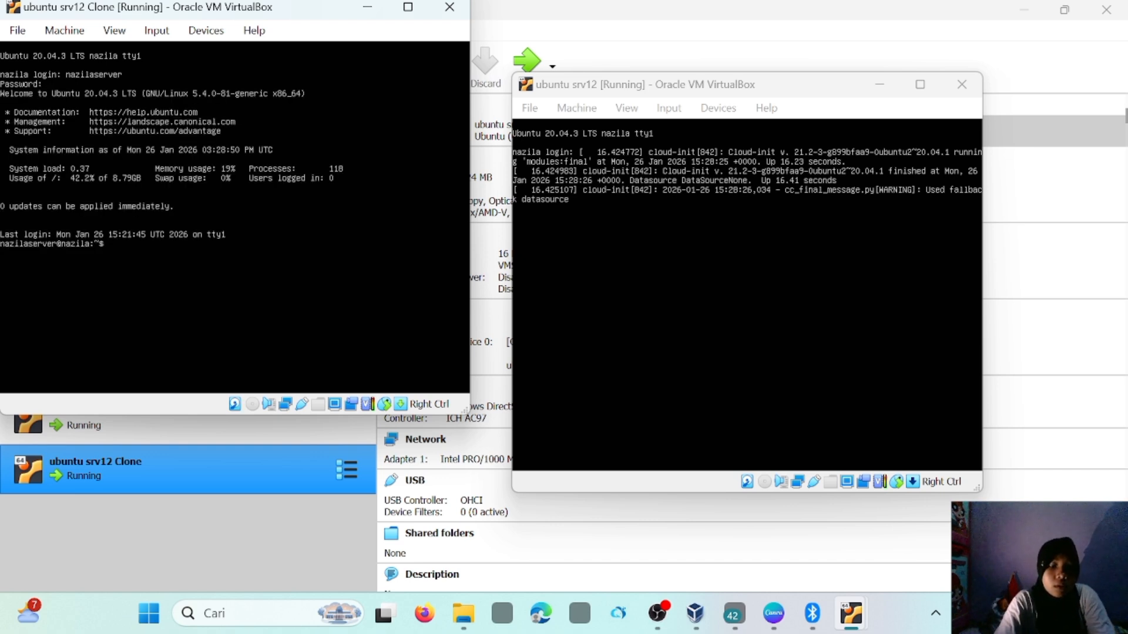
pyautogui.write('sudo')
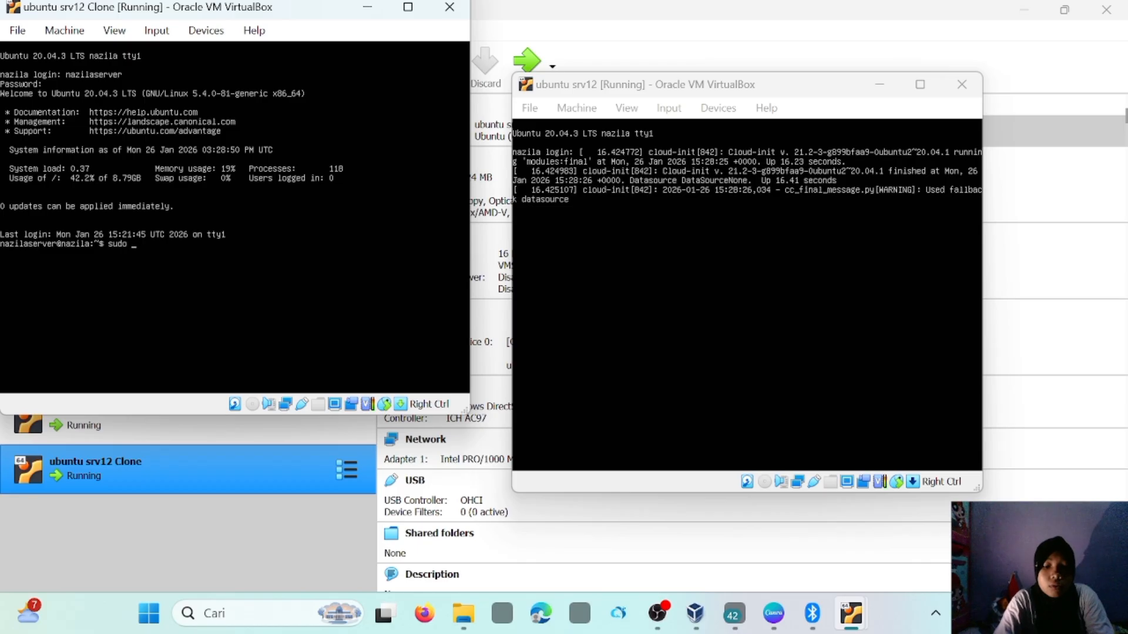
pyautogui.write(' nn')
# Step: Run 'sudo nano /etc/netplan/00-installer-config.yaml' on the clone and enter the sudo password
pyautogui.press('BackSpace')
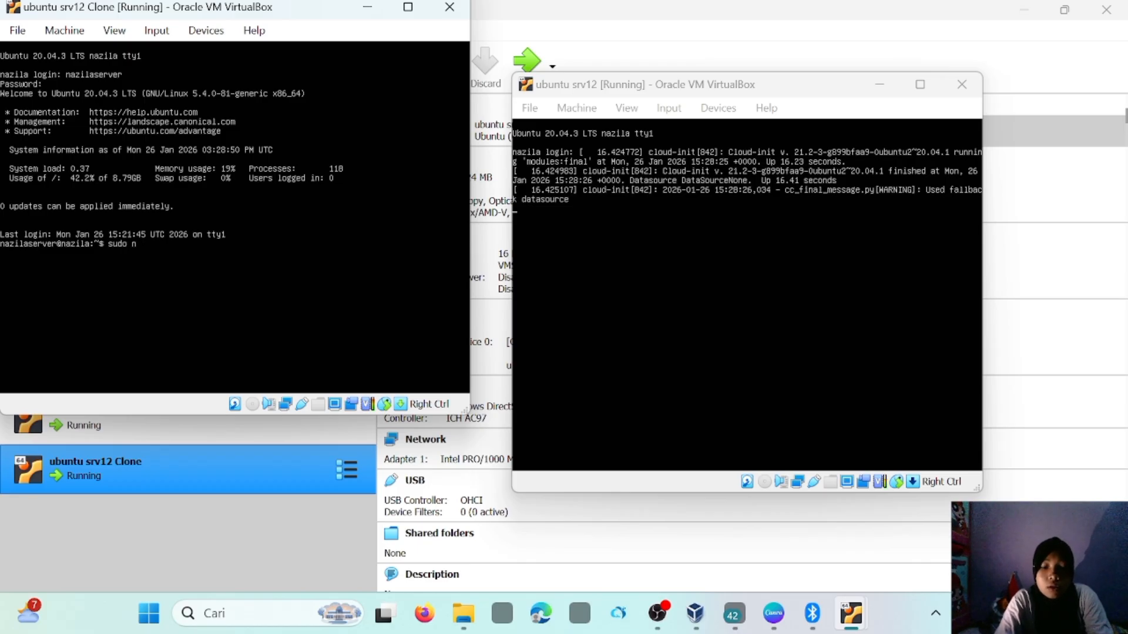
pyautogui.write('ano')
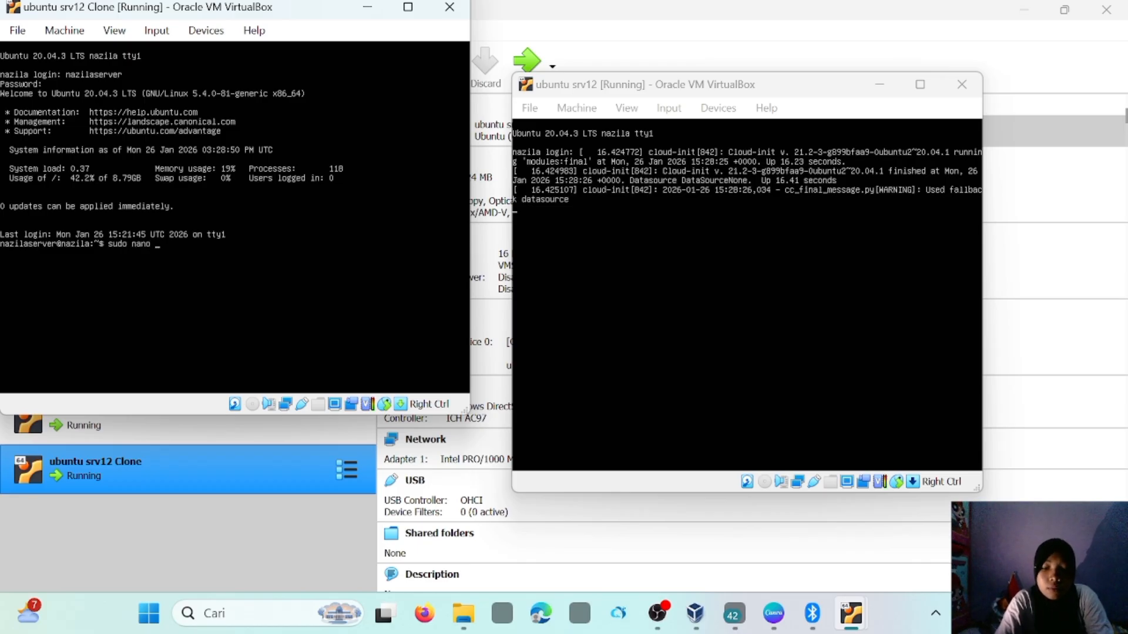
pyautogui.write(' /etc')
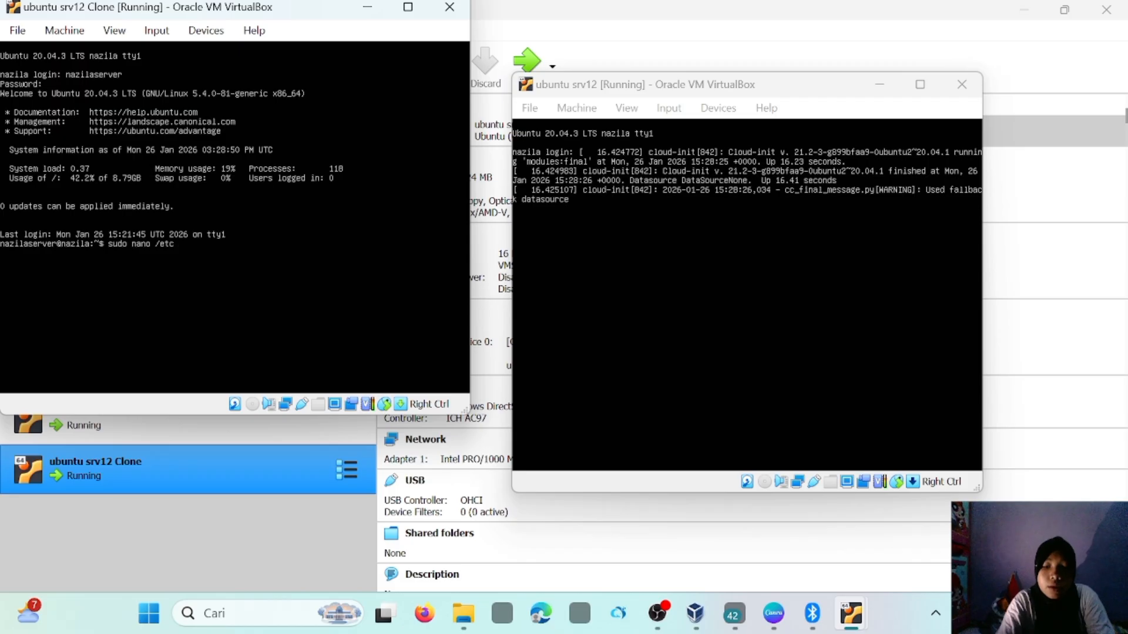
pyautogui.write('/net')
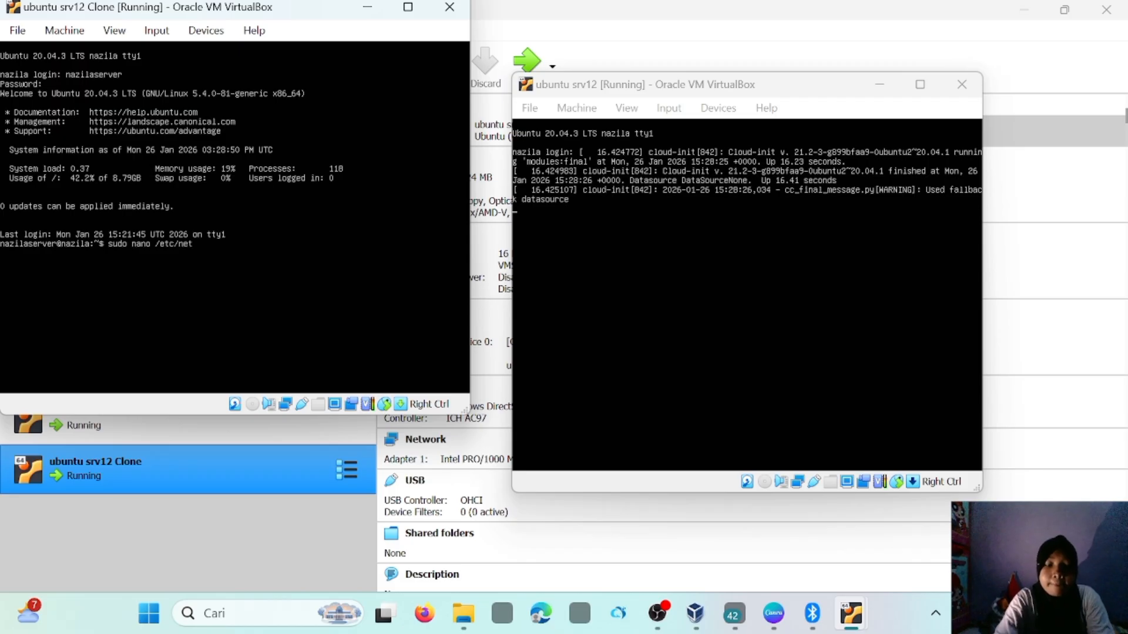
pyautogui.write('plan')
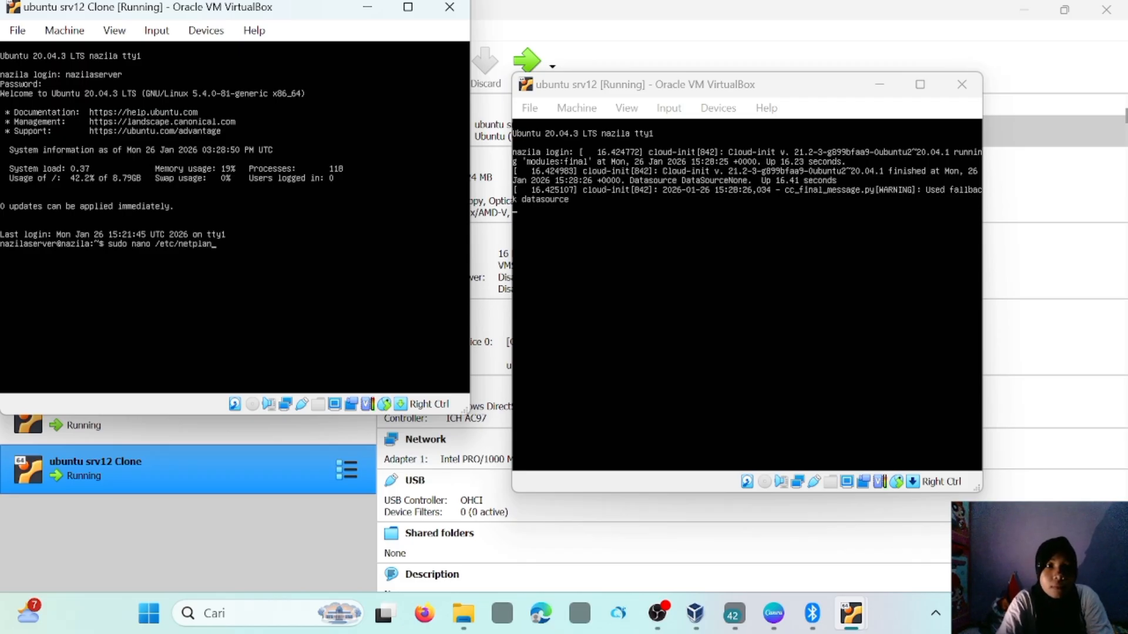
pyautogui.write('/00-')
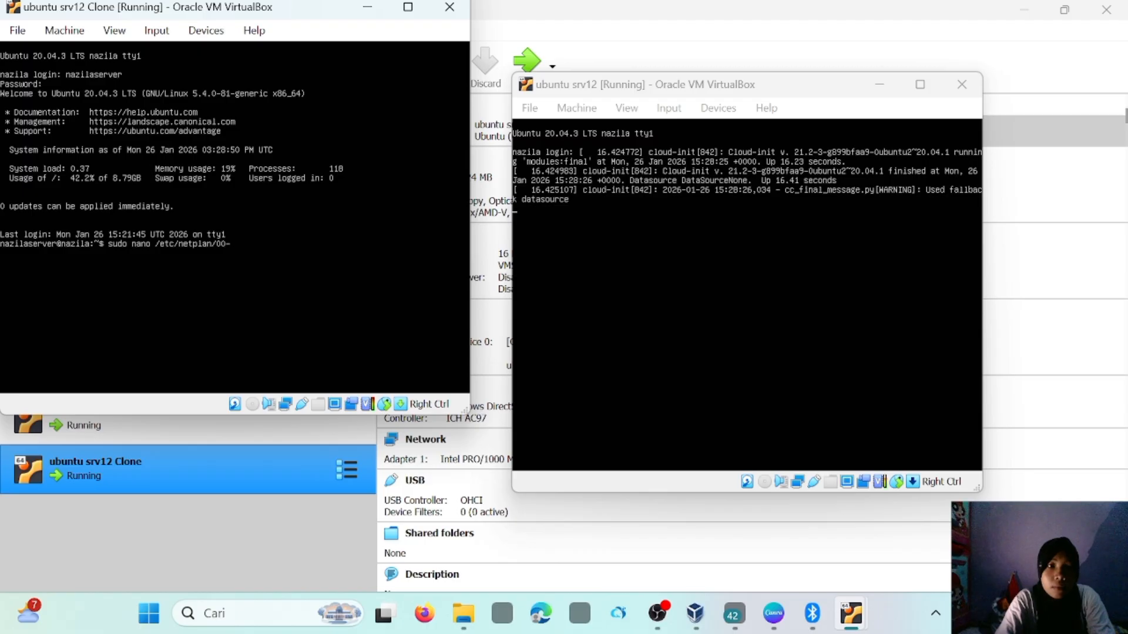
pyautogui.write('insta')
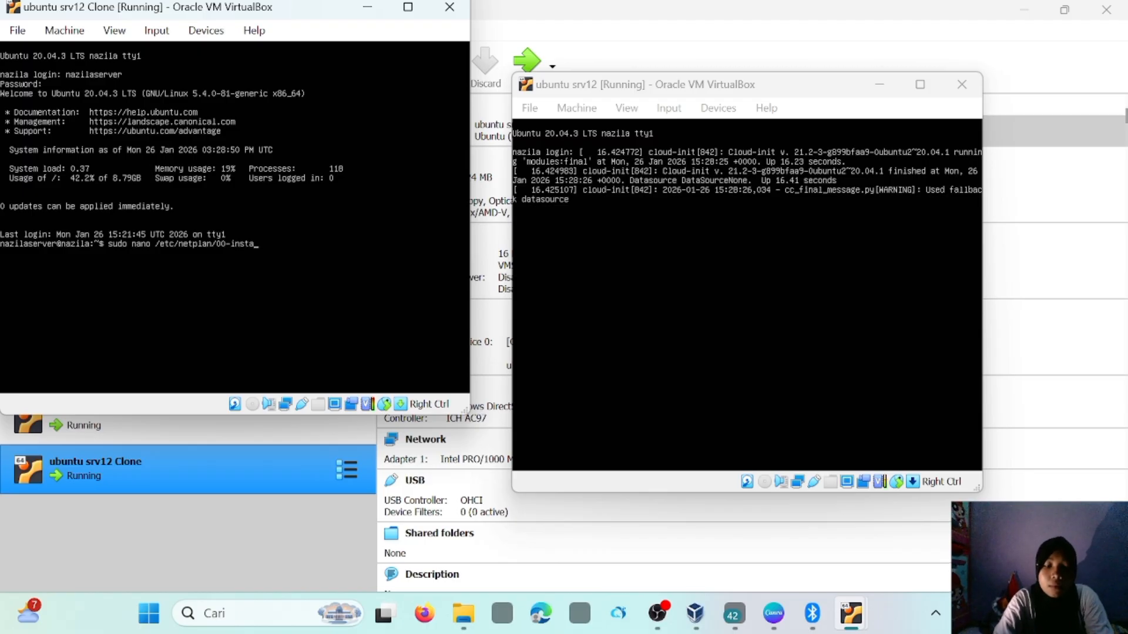
pyautogui.write('ller')
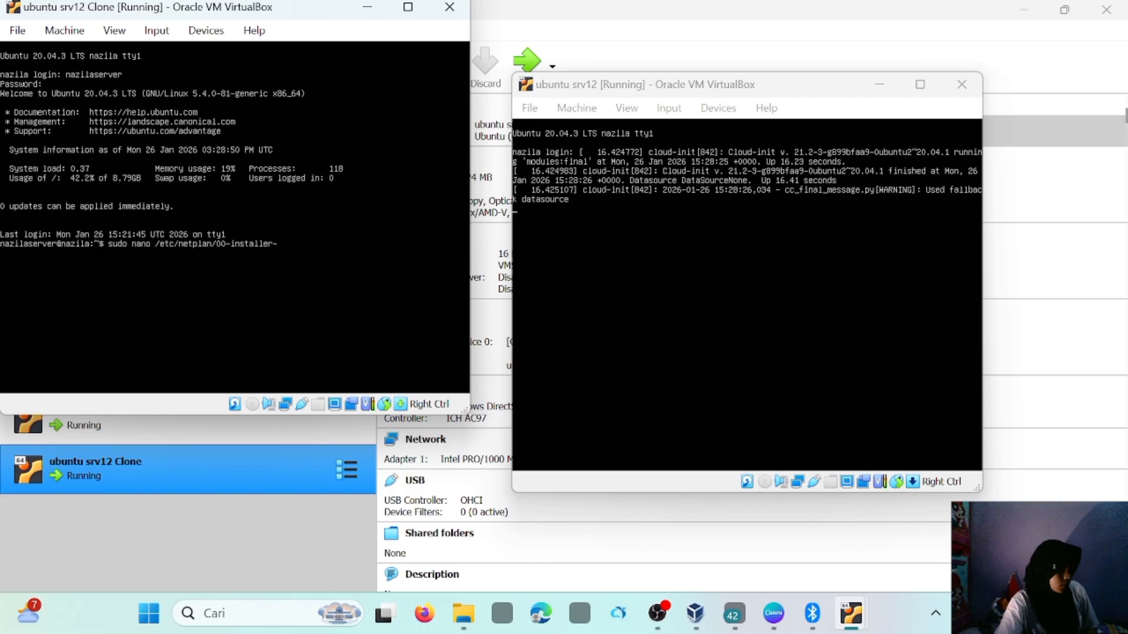
pyautogui.write('-')
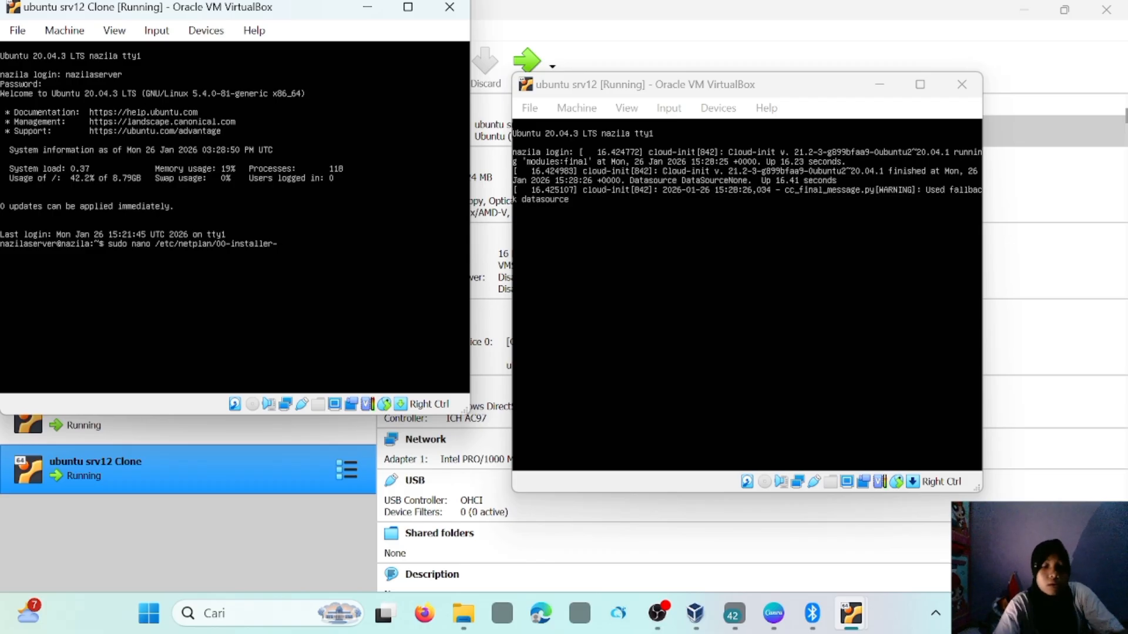
pyautogui.write('conf')
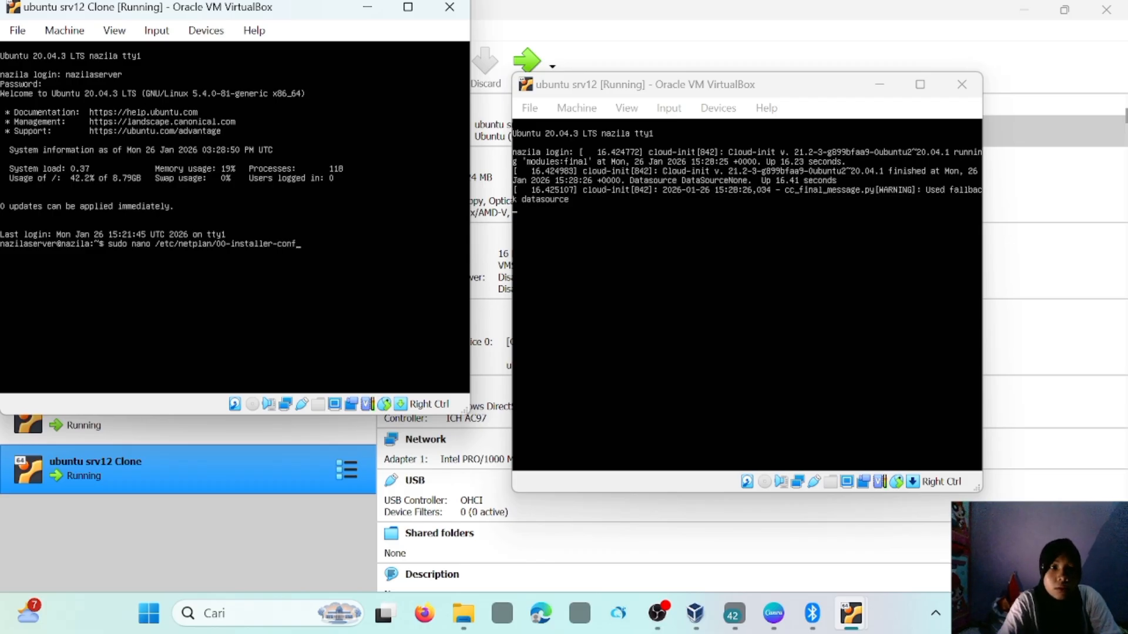
pyautogui.write('ig.yaml')
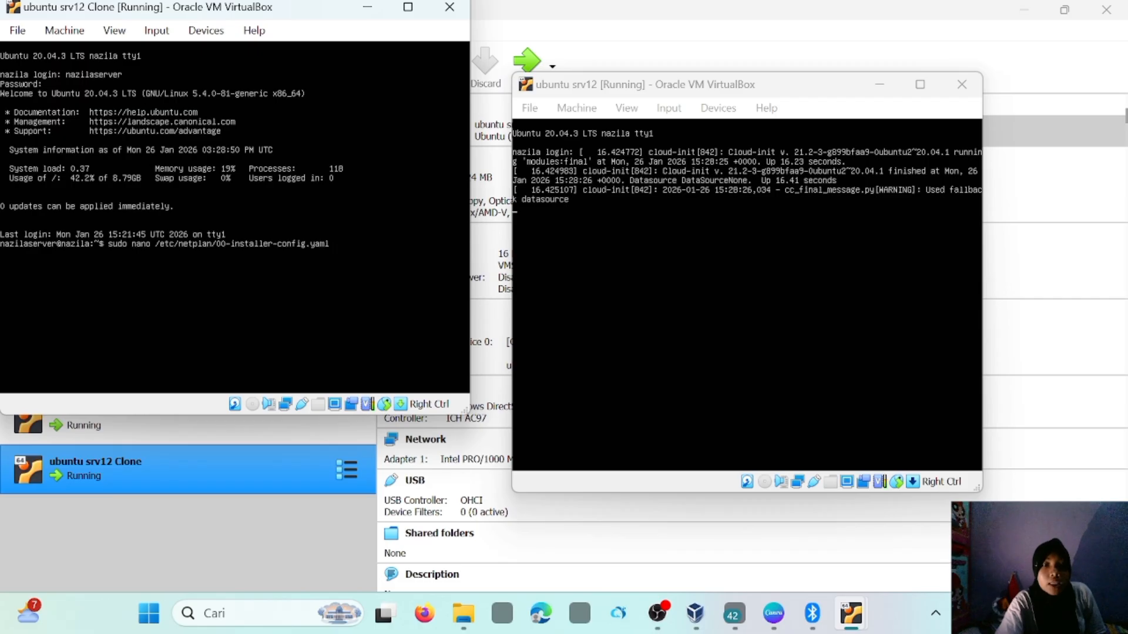
pyautogui.press('Return')
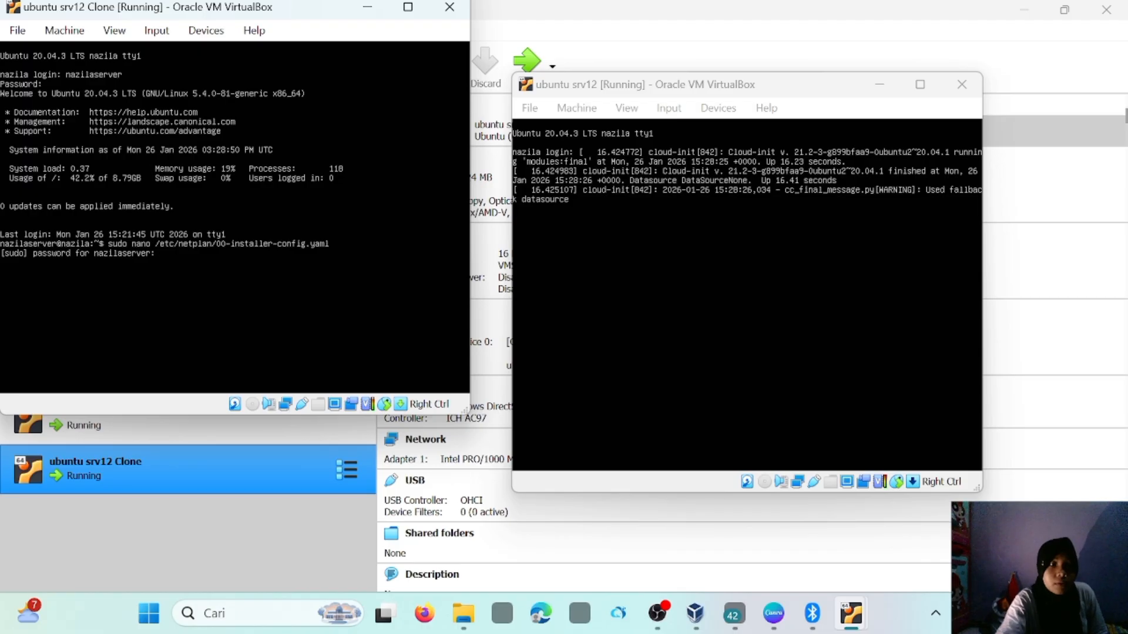
pyautogui.press('Return')
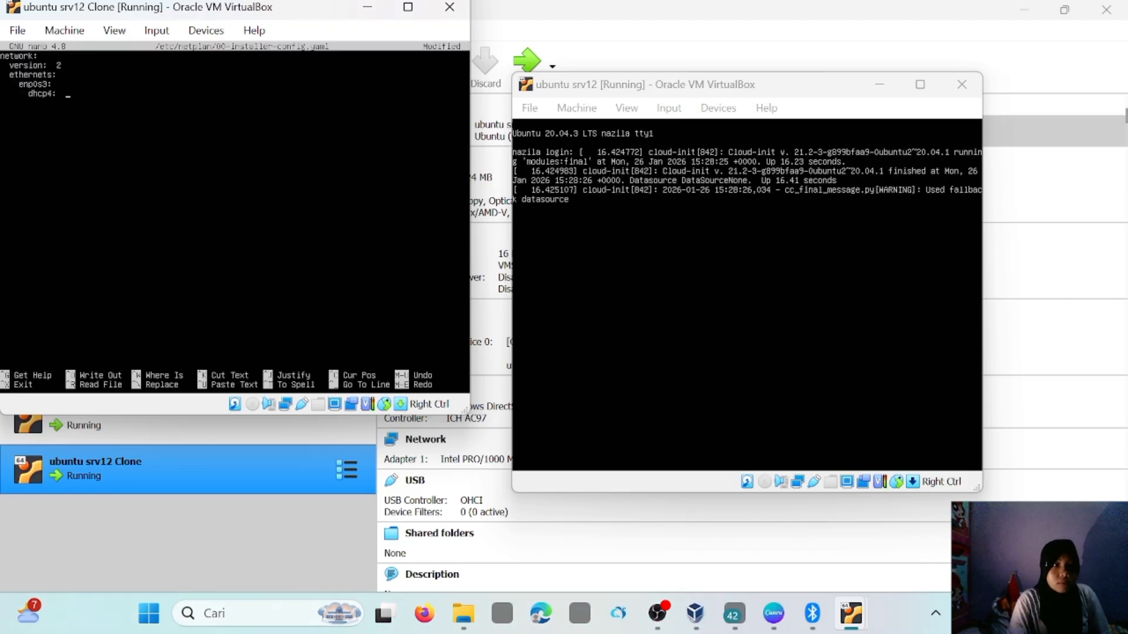
# Step: Set enp0s3 to dhcp4: no with address 192.168.1.1/24 and save the netplan file
pyautogui.write('no')
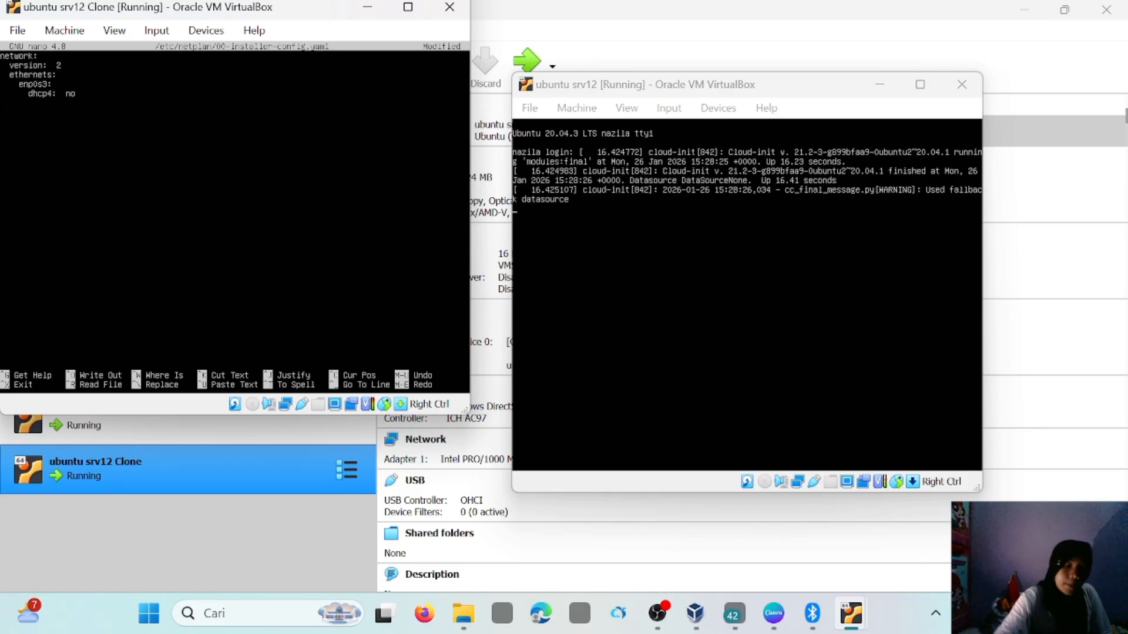
pyautogui.write('add')
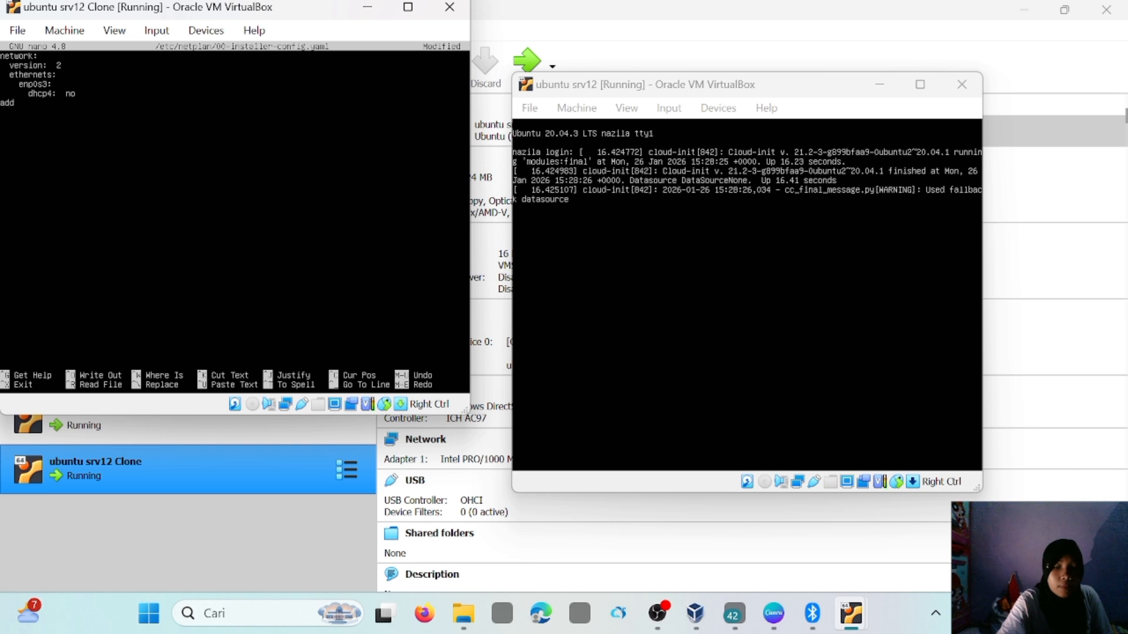
pyautogui.press('BackSpace')
pyautogui.press('BackSpace')
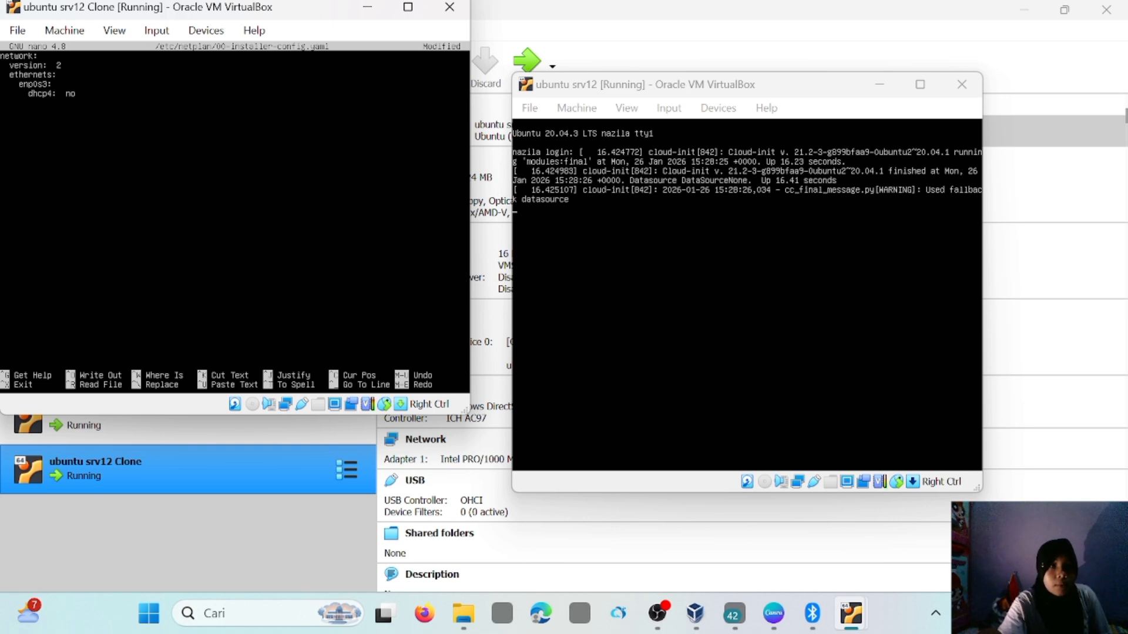
pyautogui.write('addresses:')
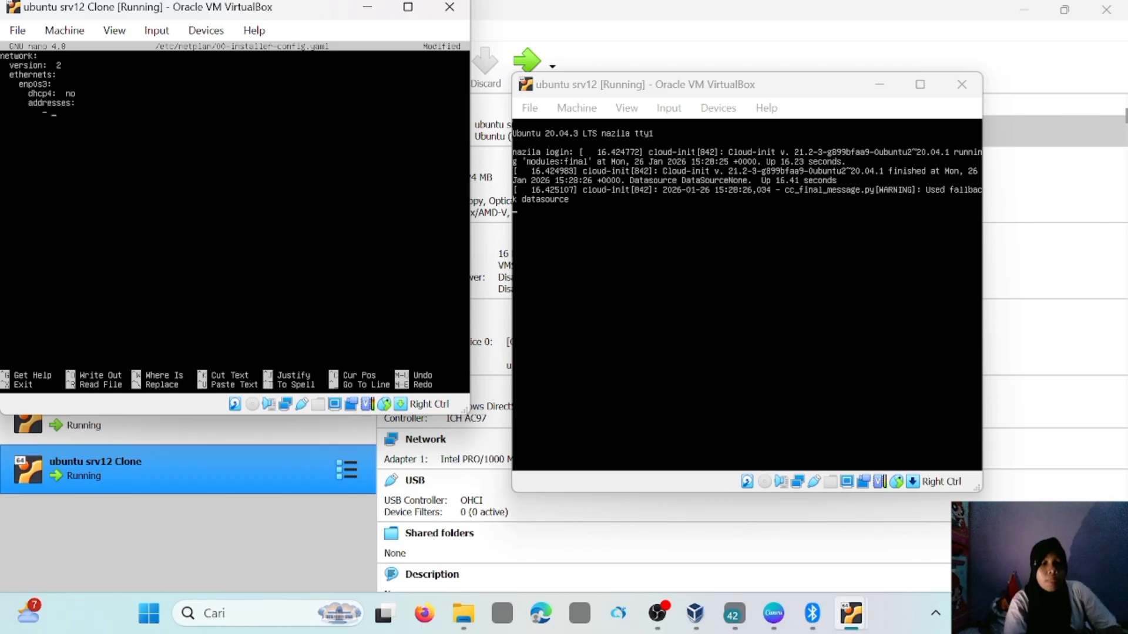
pyautogui.write('19')
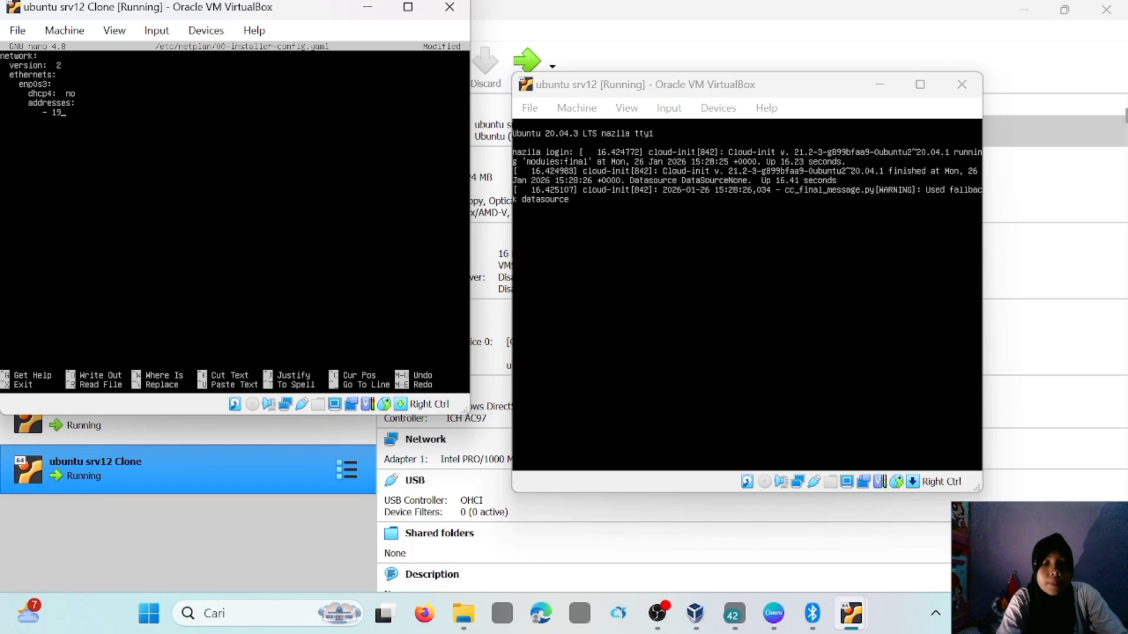
pyautogui.write('2.1')
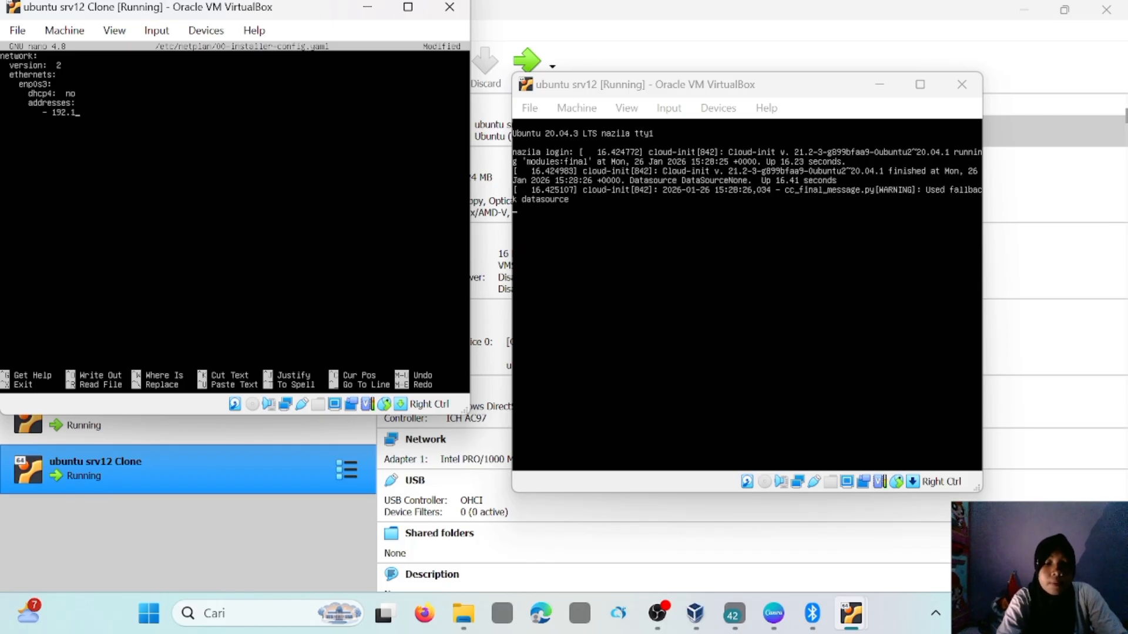
pyautogui.write('68.1')
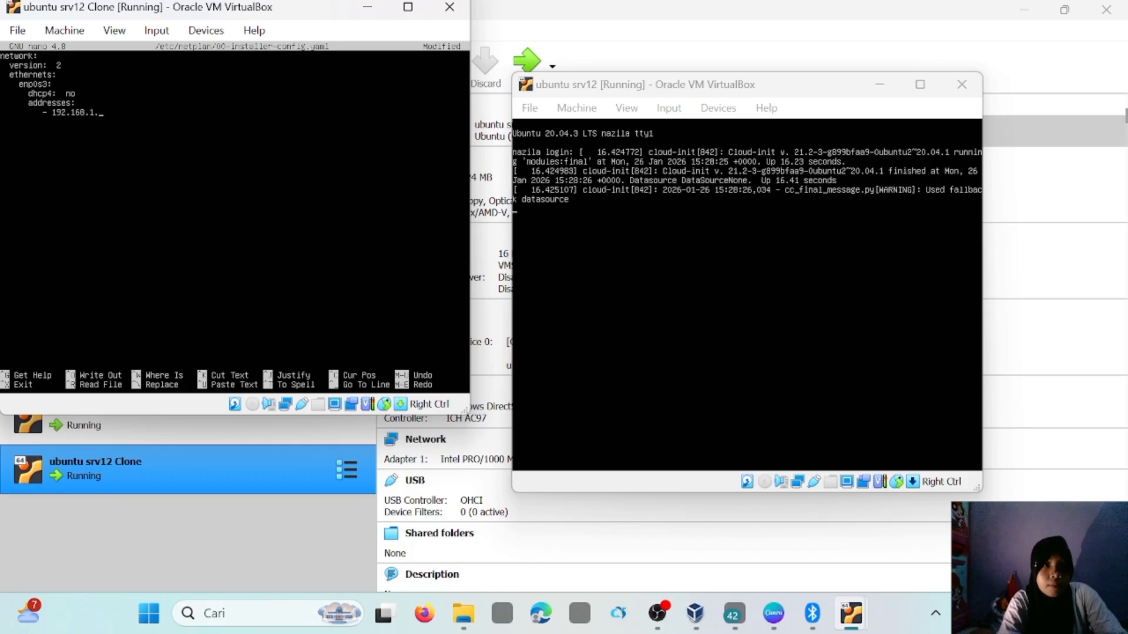
pyautogui.write('.1/24')
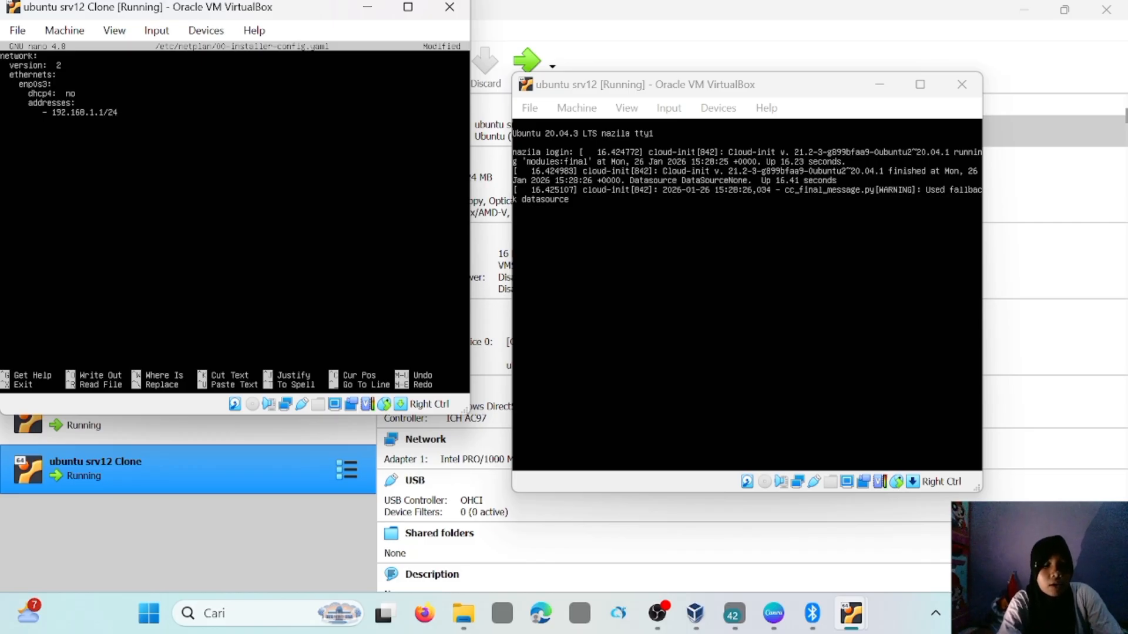
pyautogui.hotkey('ctrl', 'x')
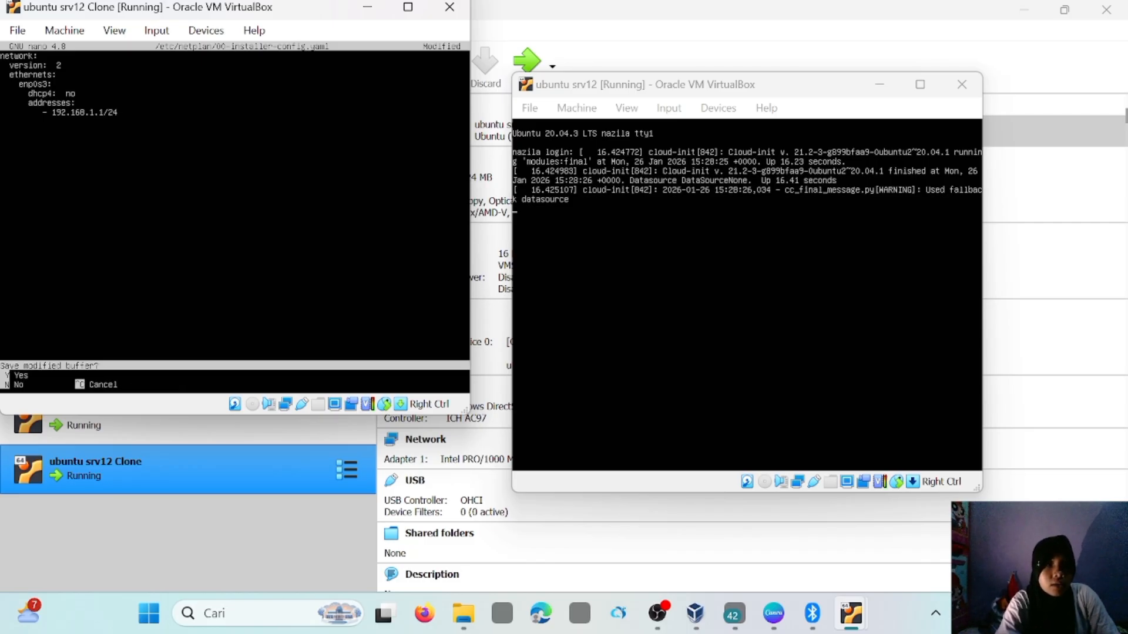
pyautogui.press('y')
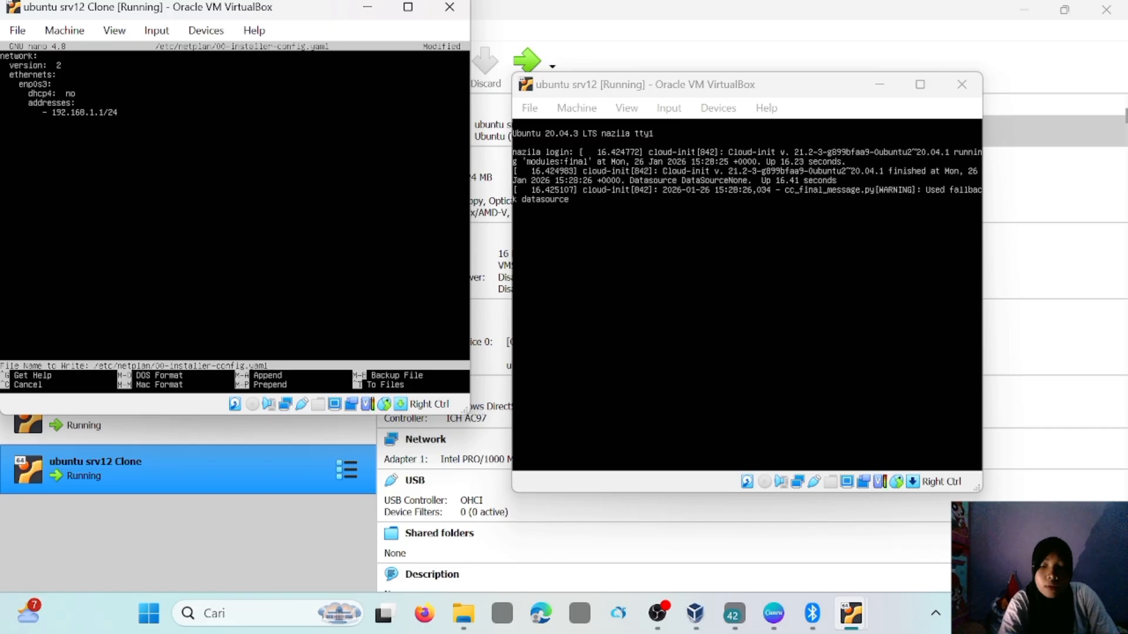
pyautogui.press('Return')
# Step: Run sudo netplan apply on the clone, then bring the ubuntu srv12 console to its login prompt
pyautogui.write('sud')
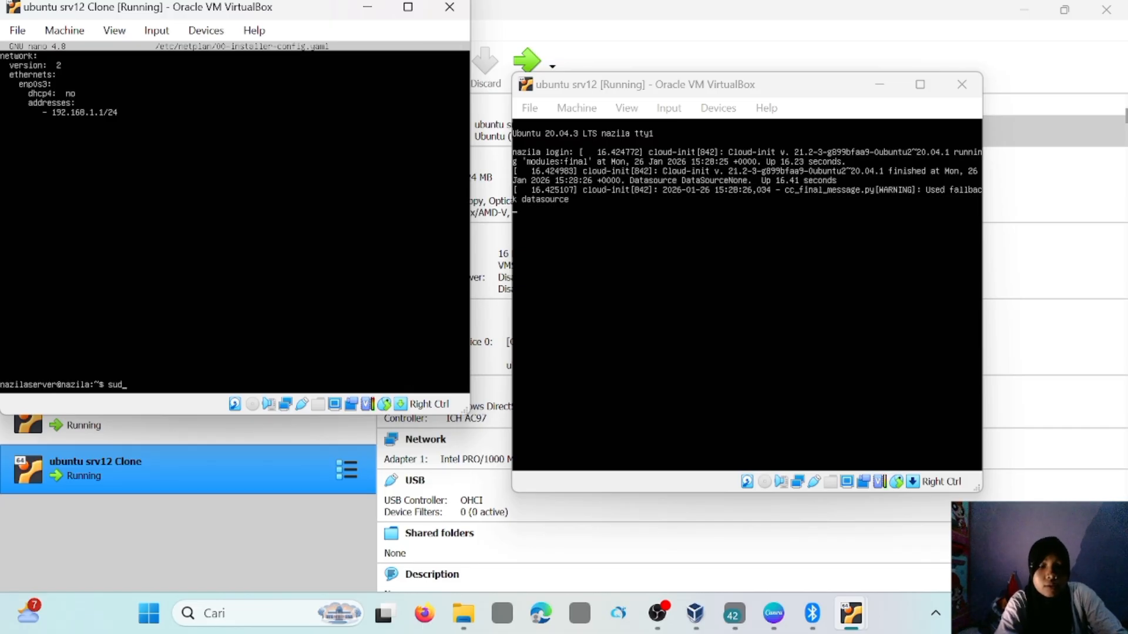
pyautogui.write('o ne')
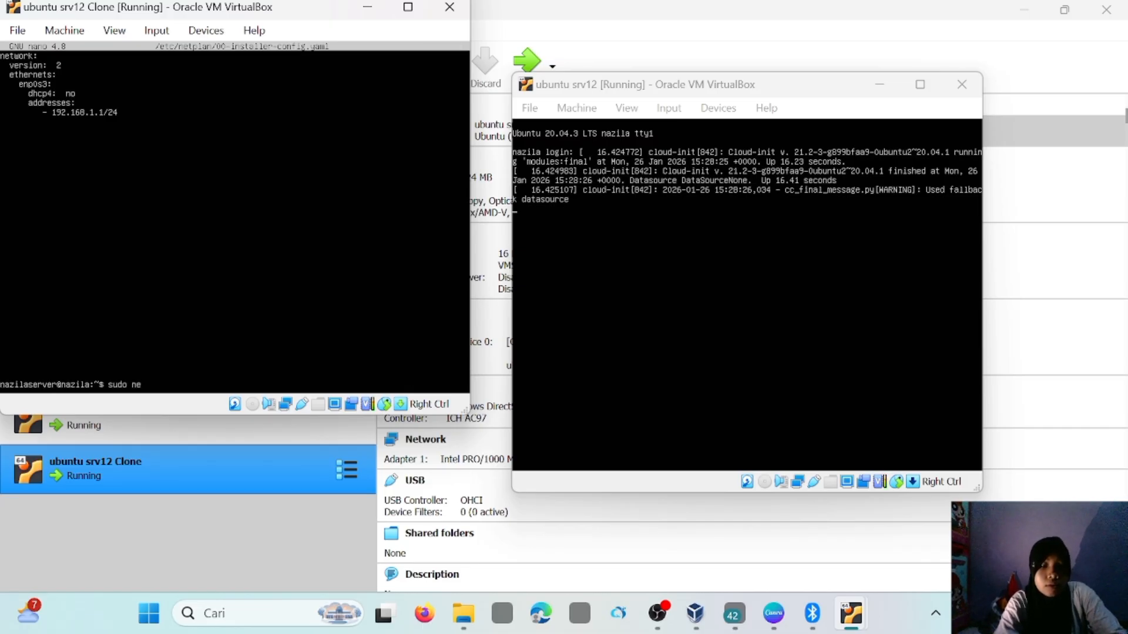
pyautogui.write('tplan ')
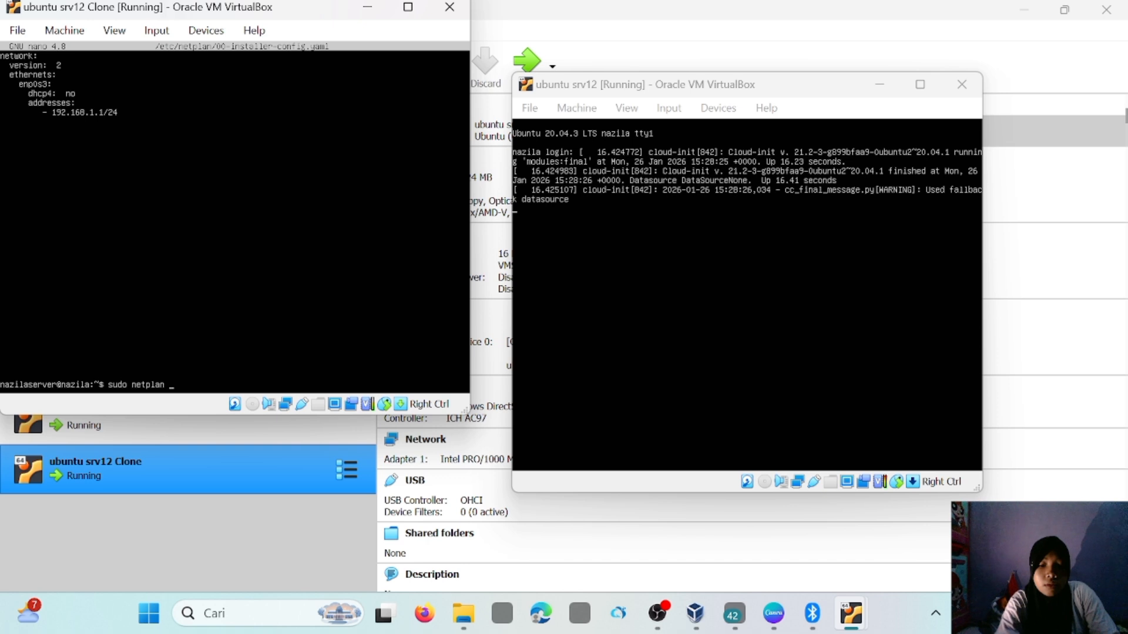
pyautogui.write('apply')
pyautogui.press('Return')
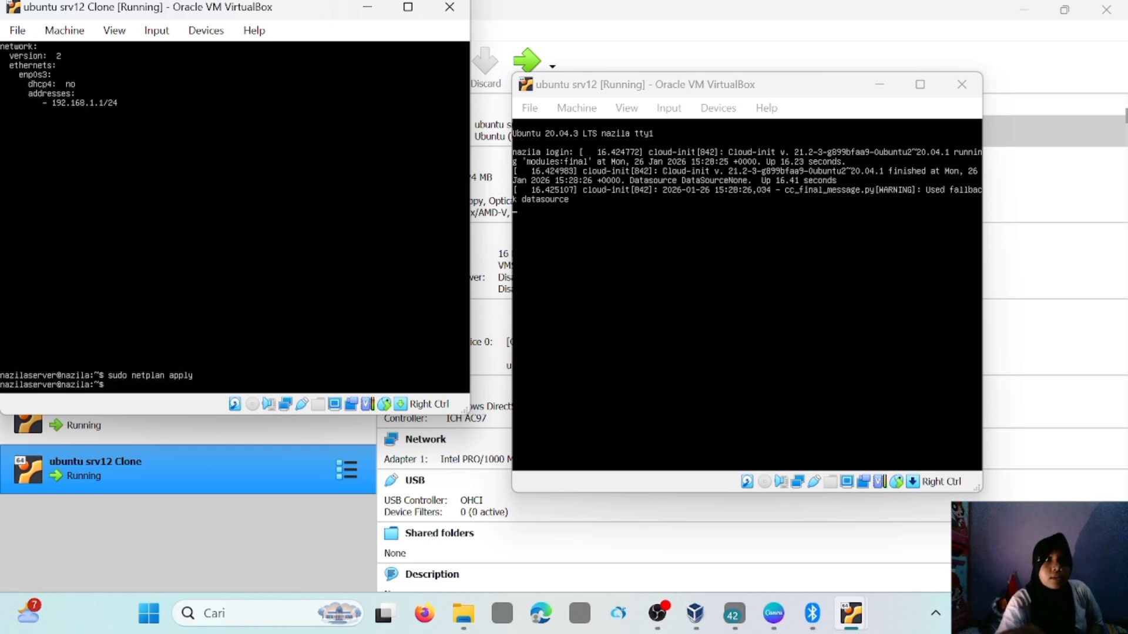
pyautogui.click(699, 253)
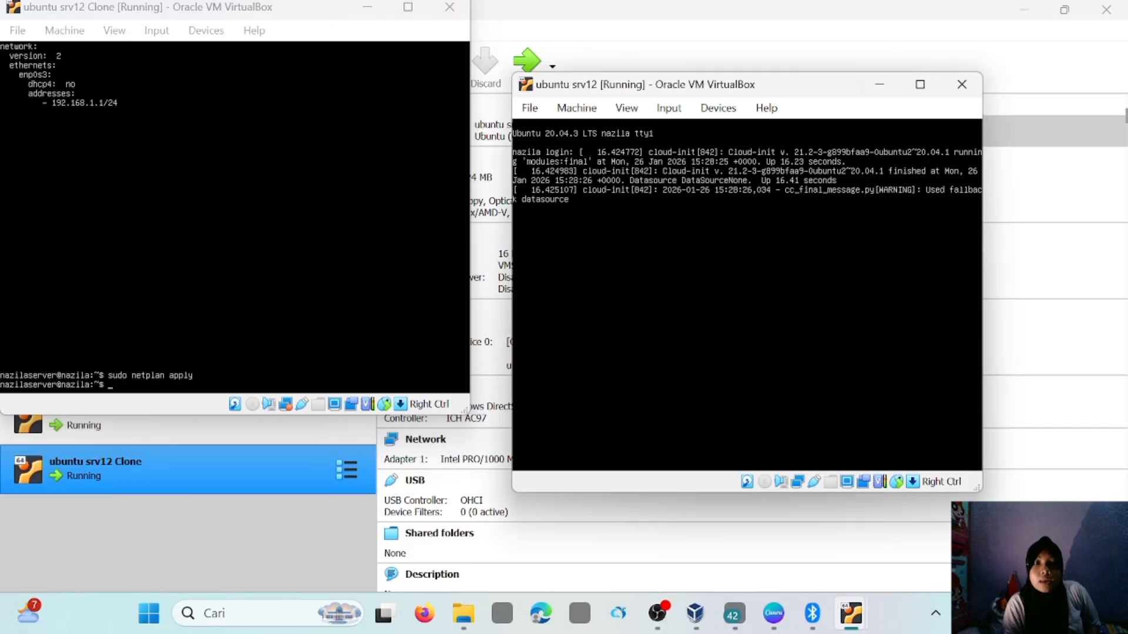
pyautogui.press('Return')
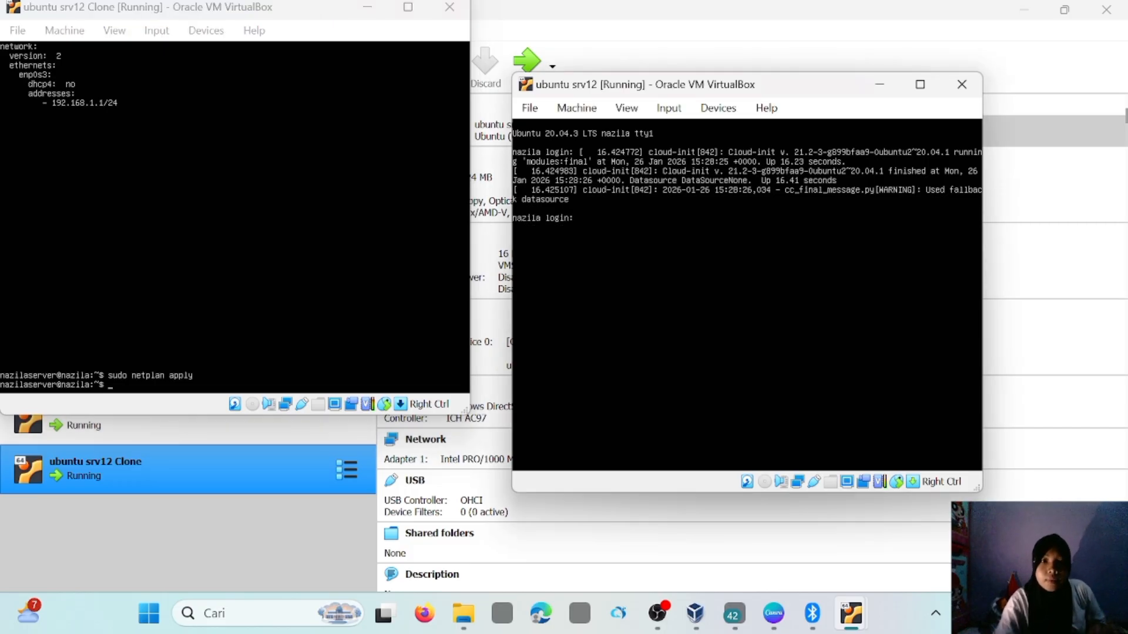
# Step: Log in to ubuntu srv12 with the username and password, and open /etc/netplan/00-installer-config.yaml in nano with sudo
pyautogui.write('nazila')
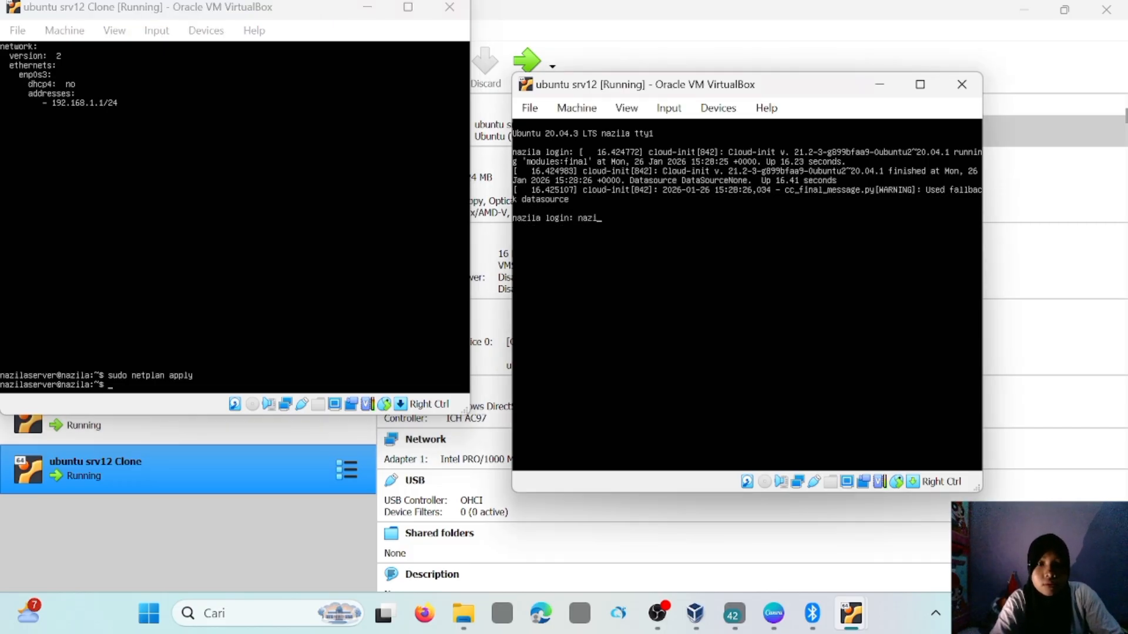
pyautogui.write('server')
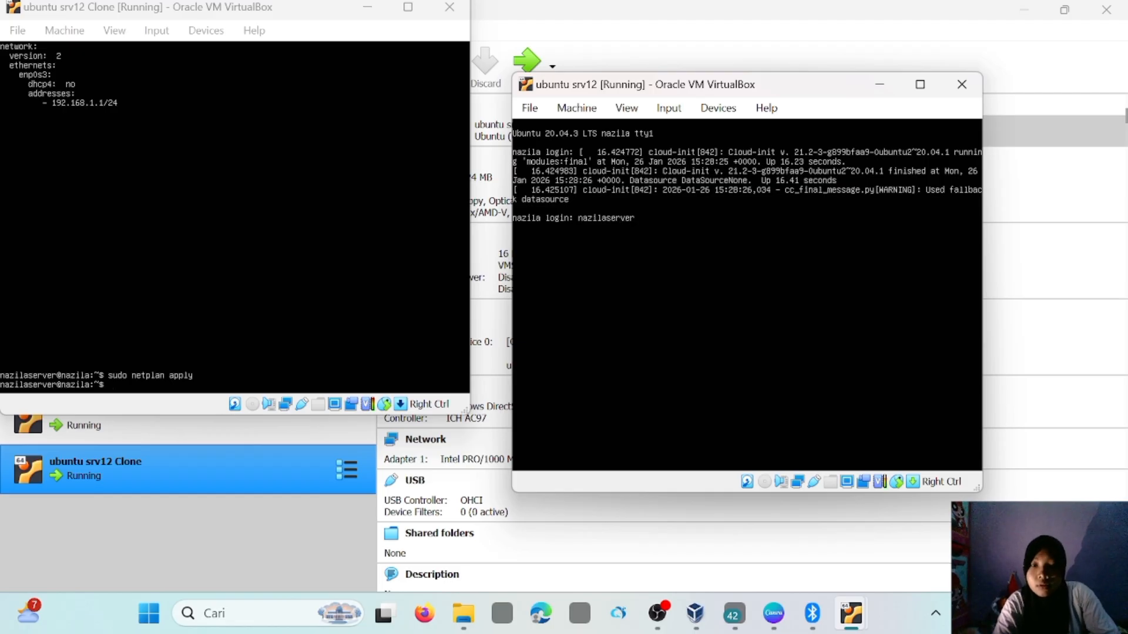
pyautogui.press('Return')
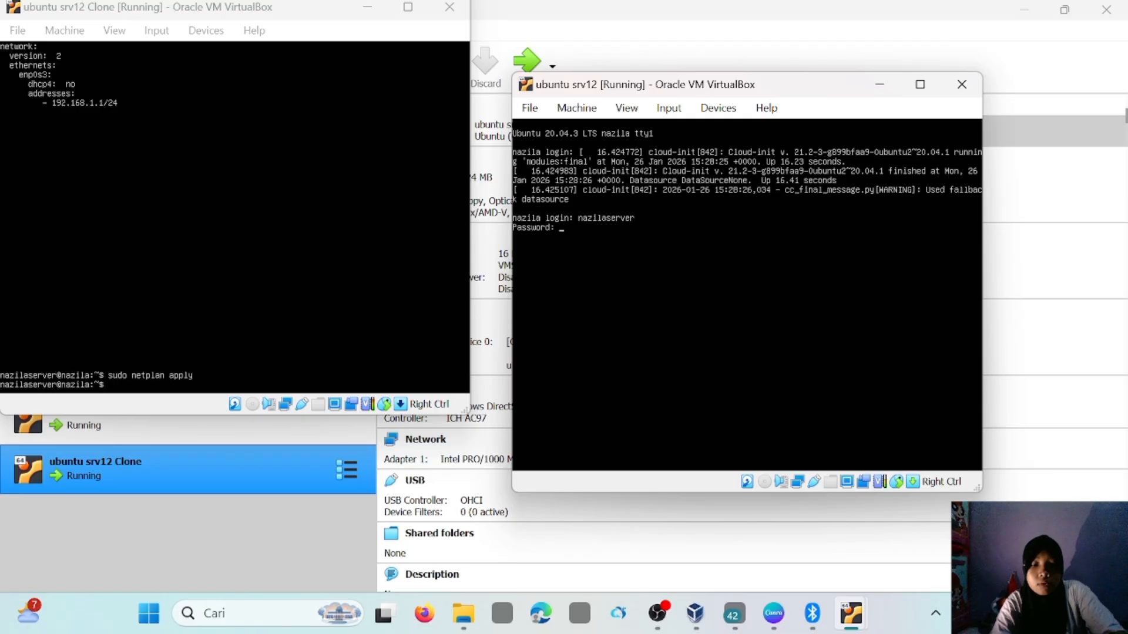
pyautogui.press('Return')
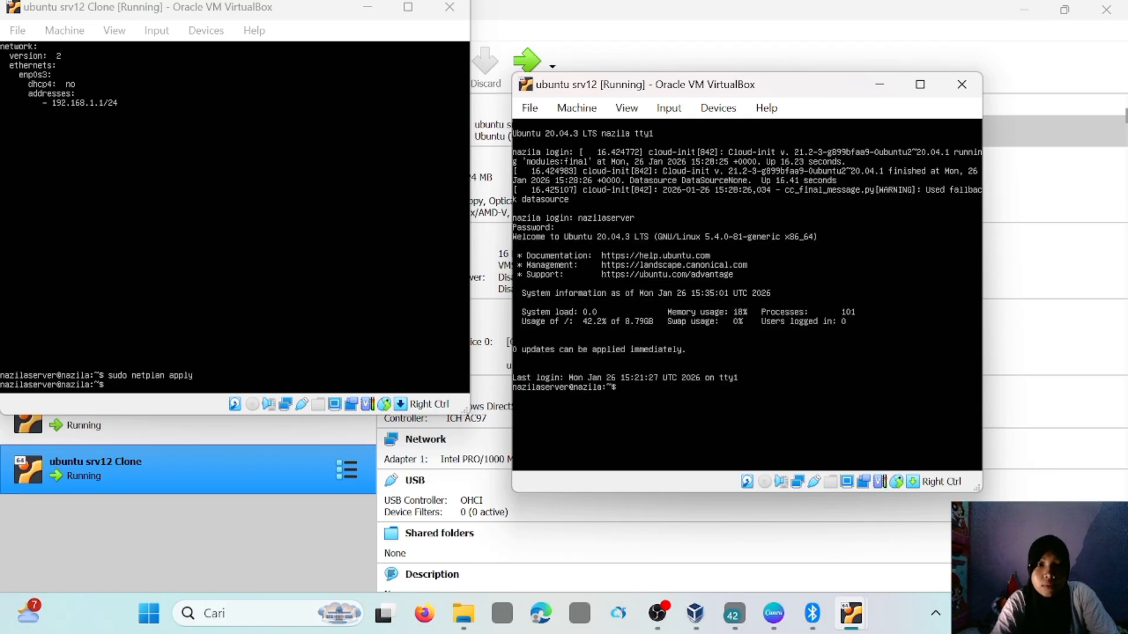
pyautogui.write('sudo')
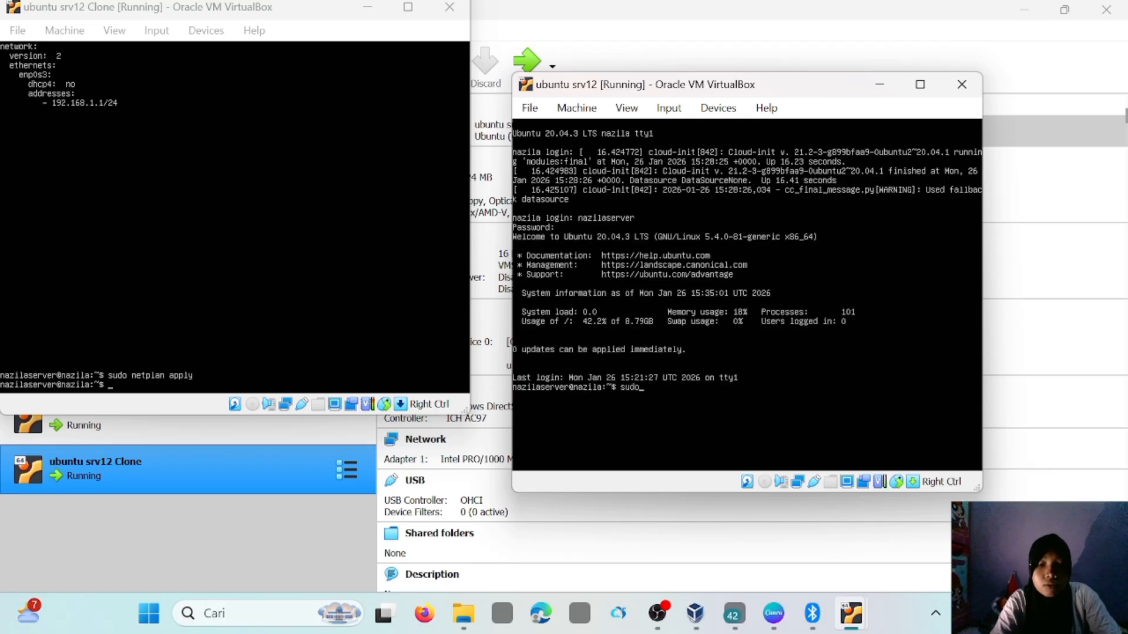
pyautogui.write(' na')
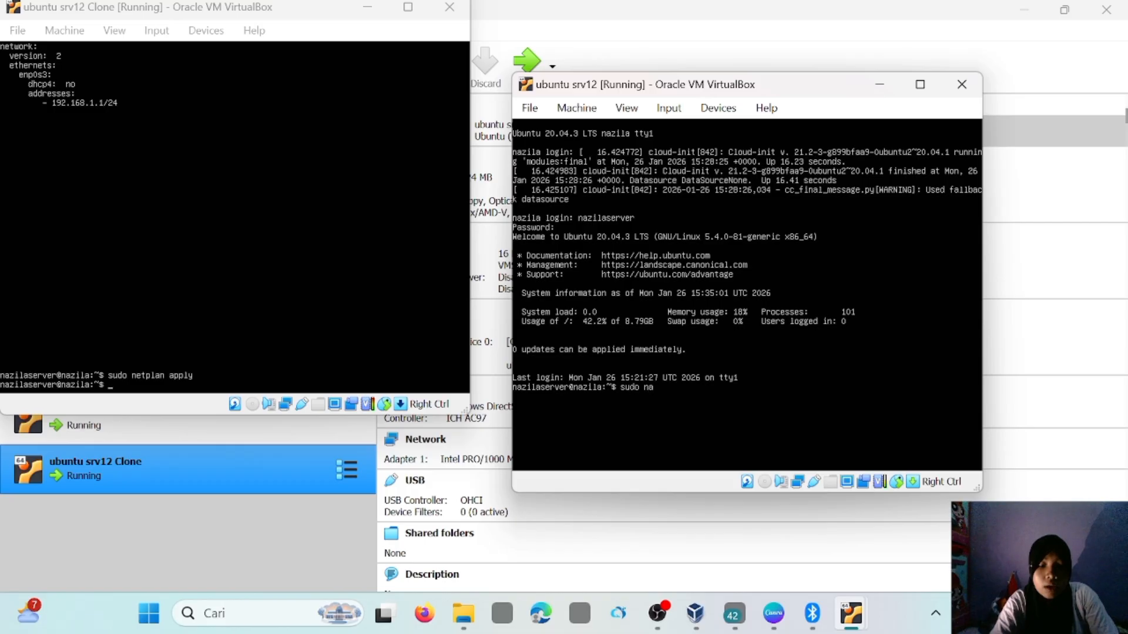
pyautogui.write('no /')
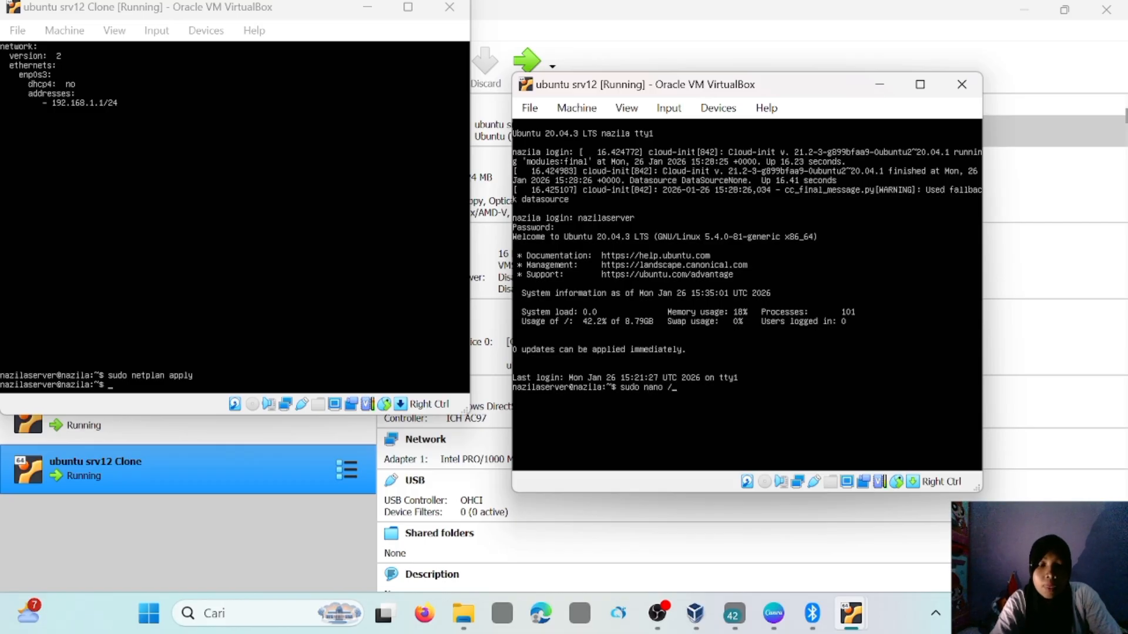
pyautogui.write('etc/ne')
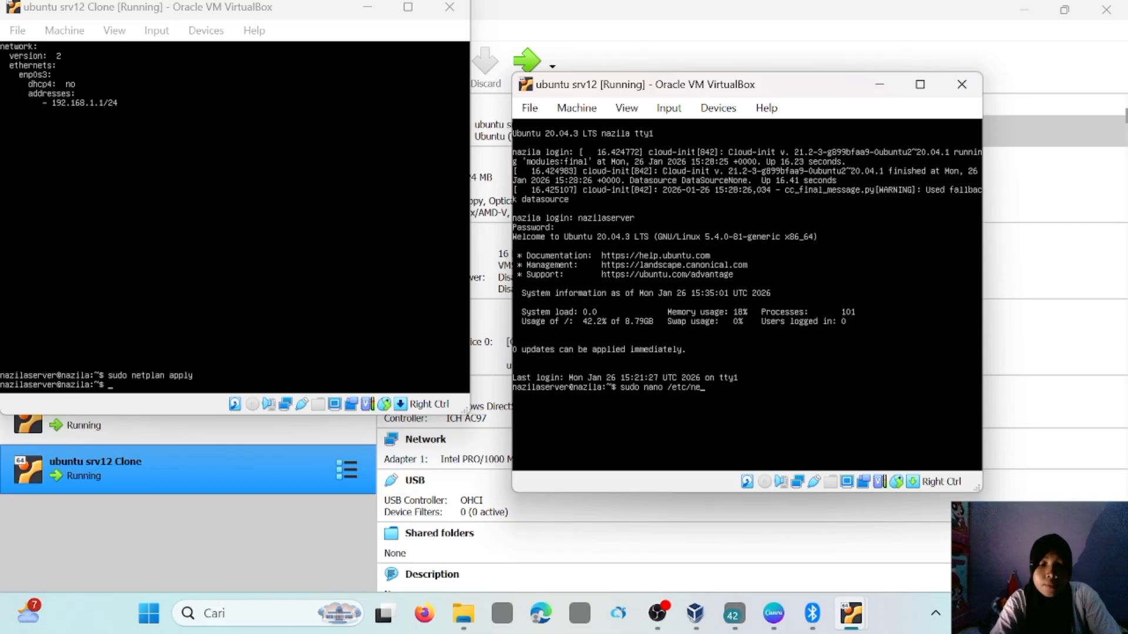
pyautogui.write('tplan/')
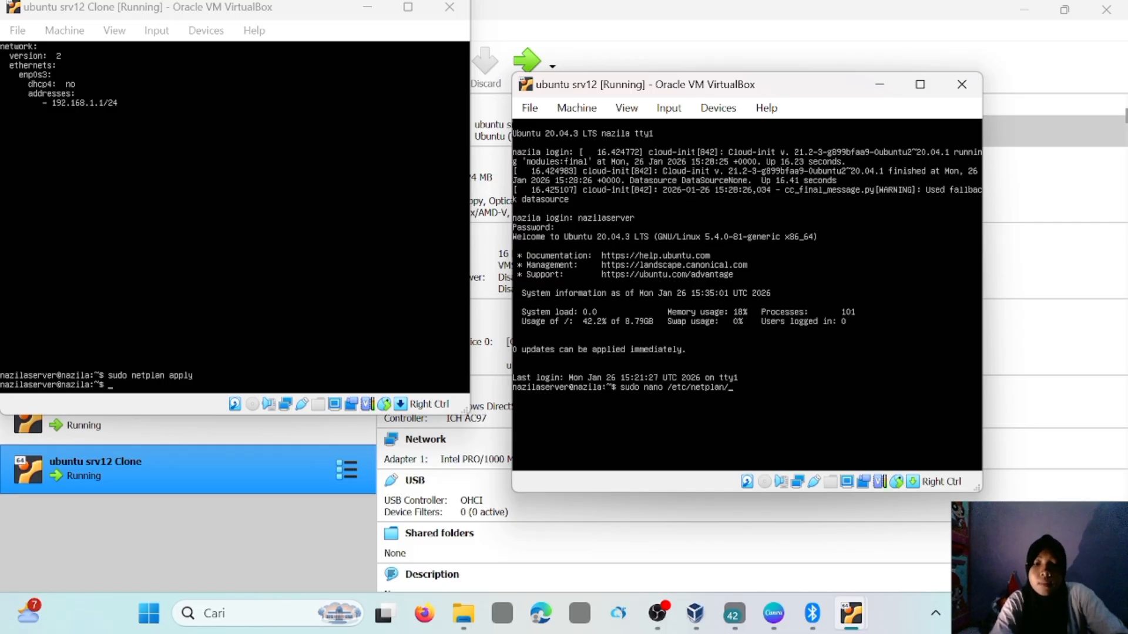
pyautogui.write('00-')
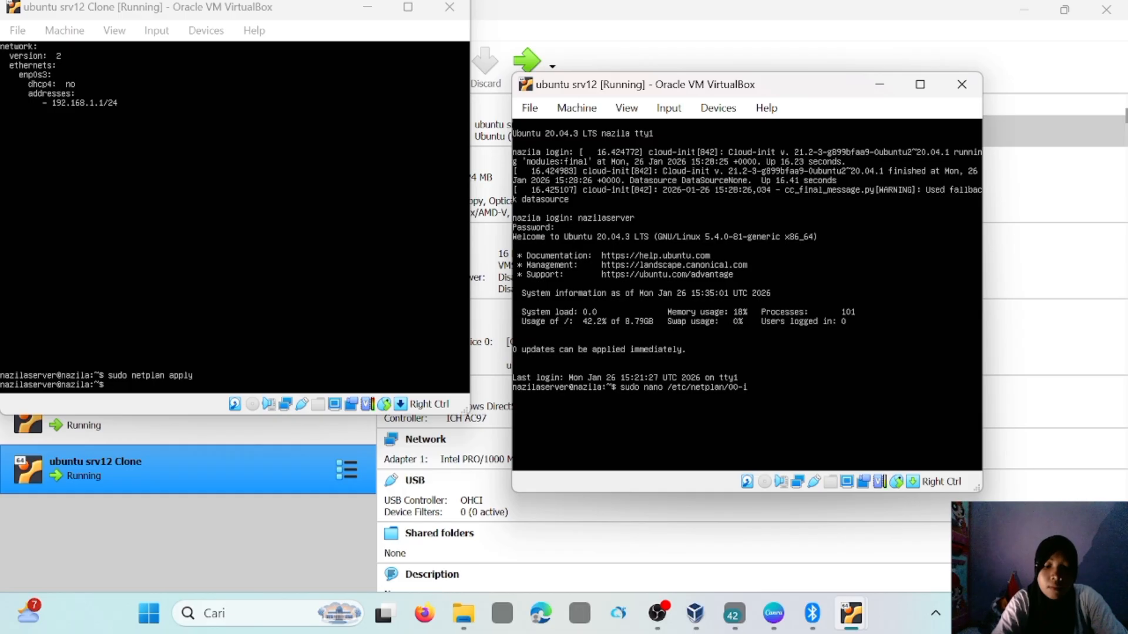
pyautogui.write('installer')
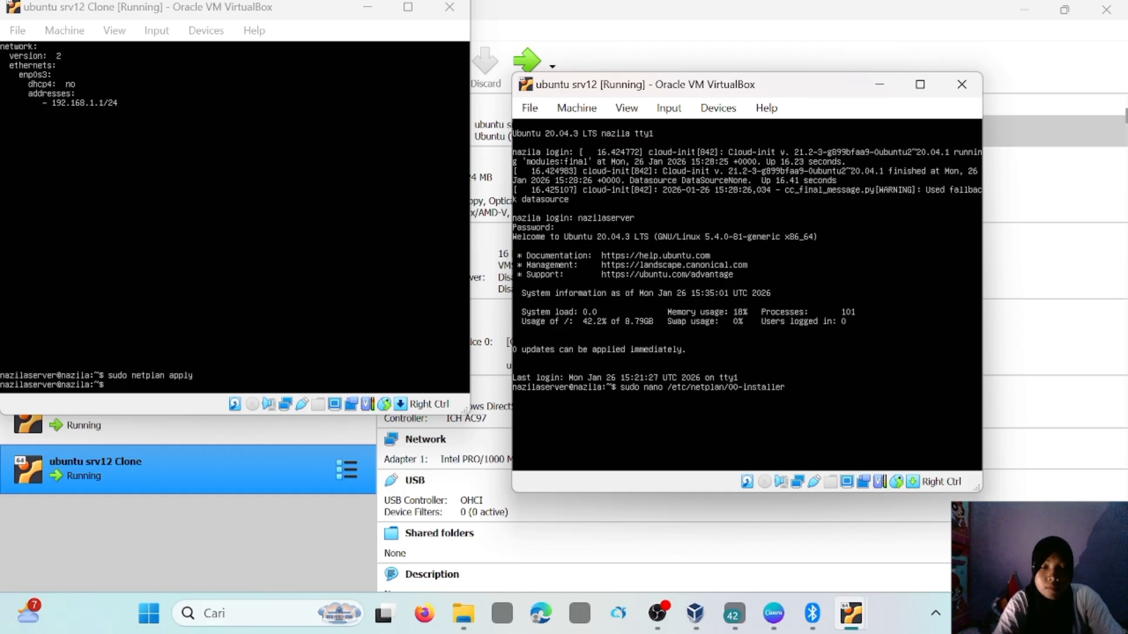
pyautogui.write('-')
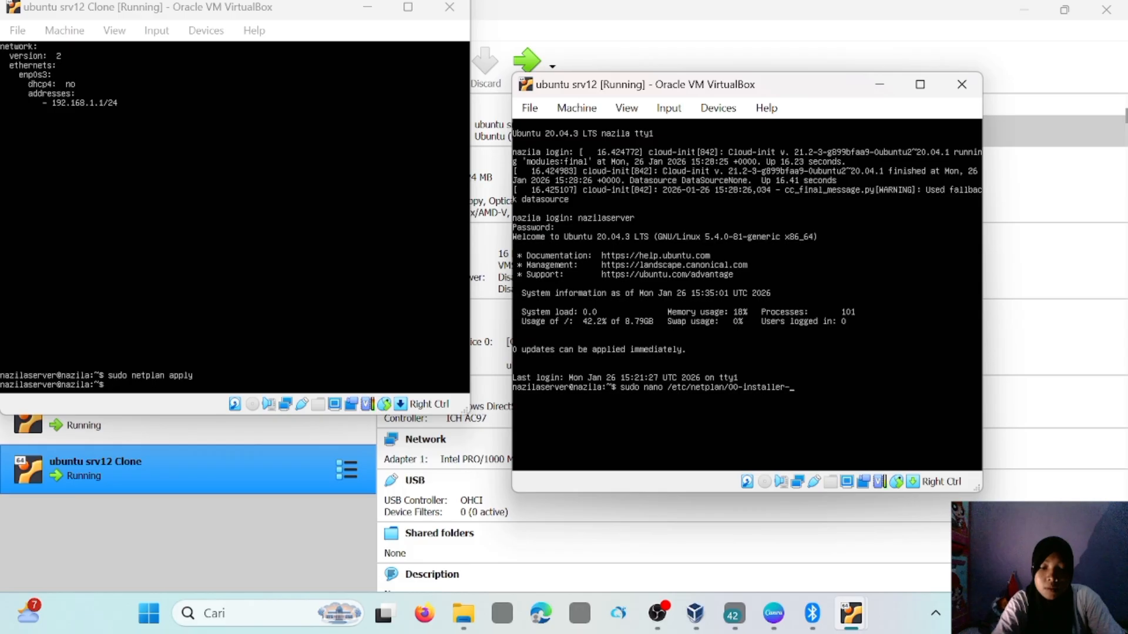
pyautogui.write('conf')
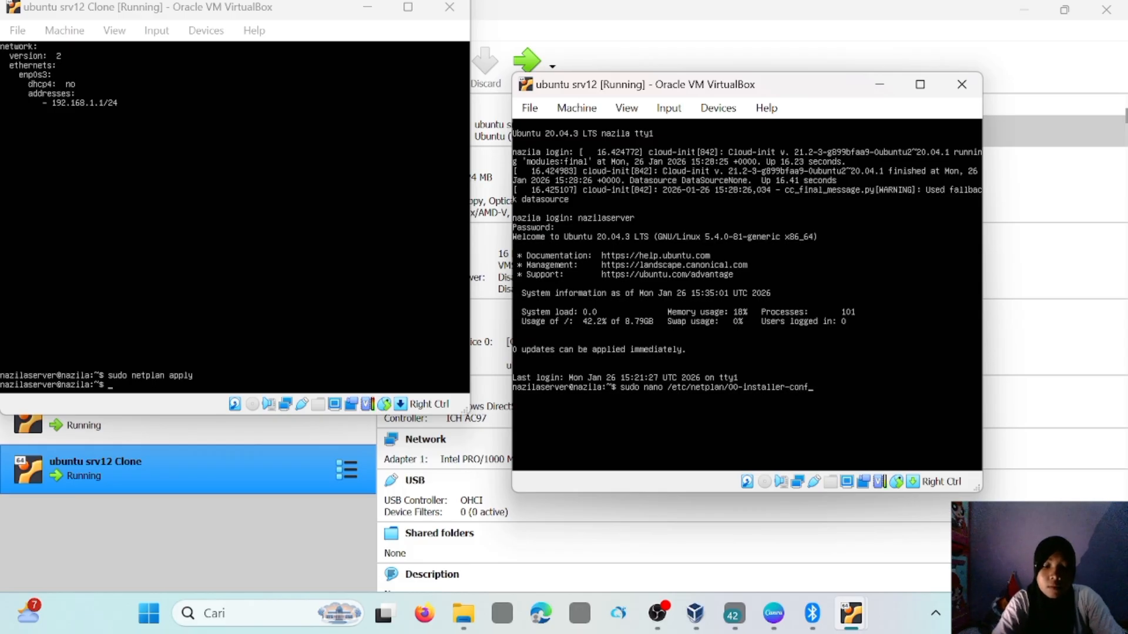
pyautogui.write('ig.')
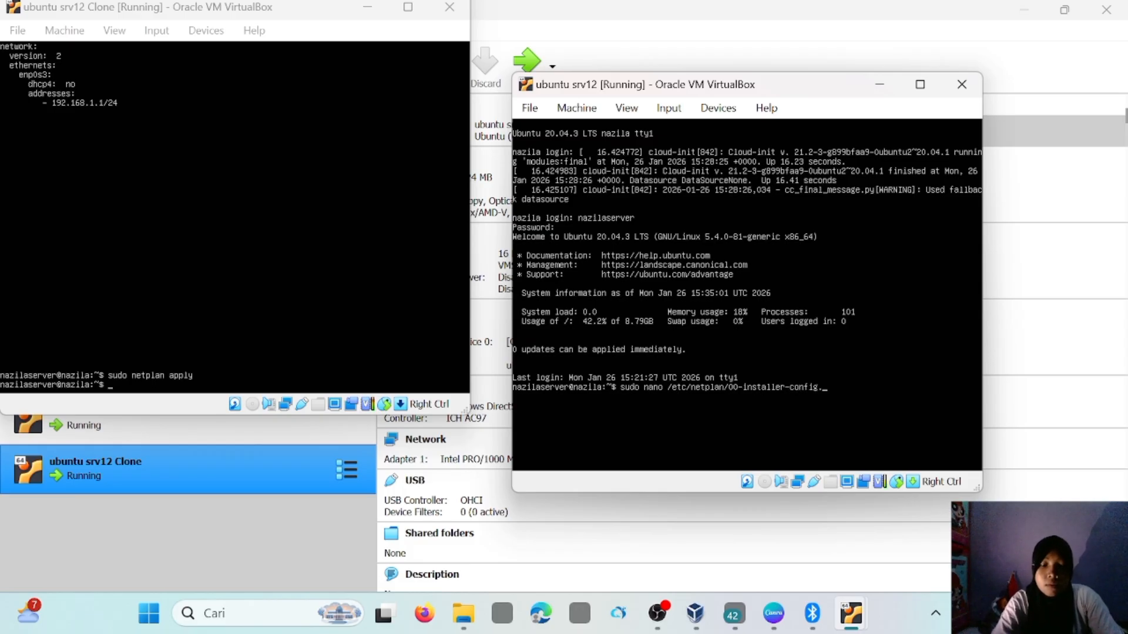
pyautogui.write('yaml')
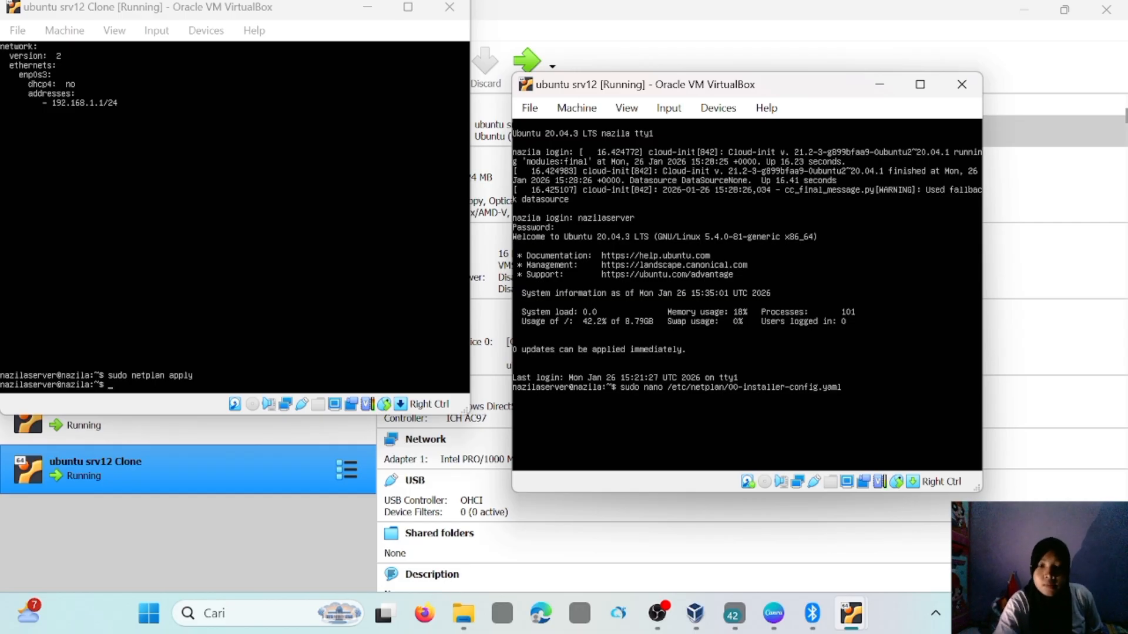
pyautogui.press('Return')
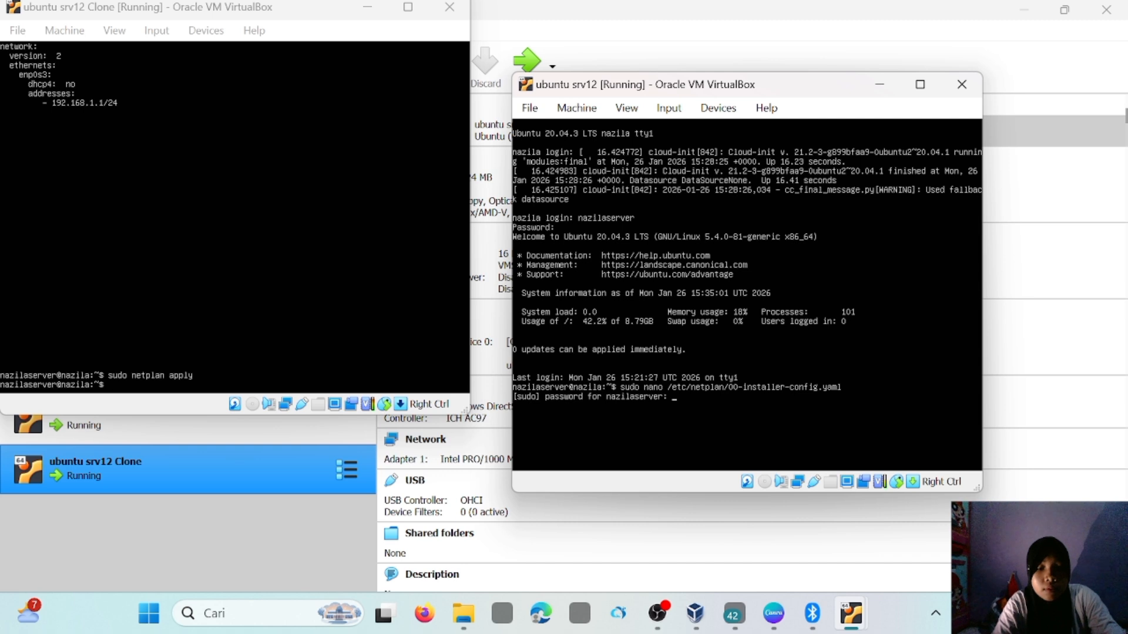
pyautogui.press('Return')
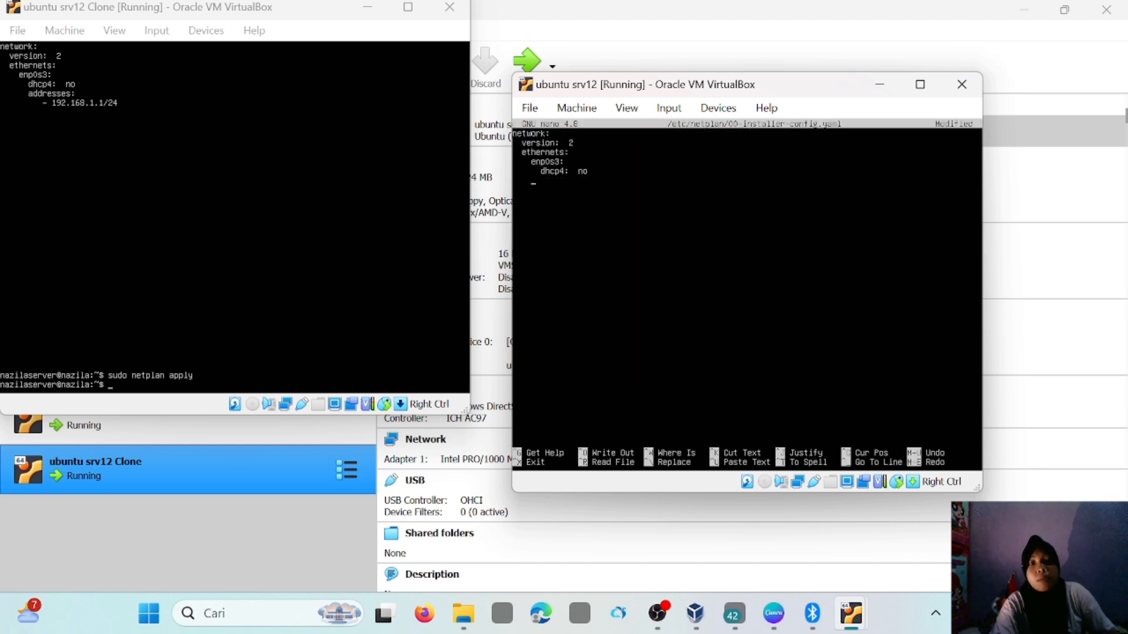
# Step: Set enp0s3's address to 192.168.1.2/24 in the netplan file, save it, and run sudo netplan apply
pyautogui.write('addr')
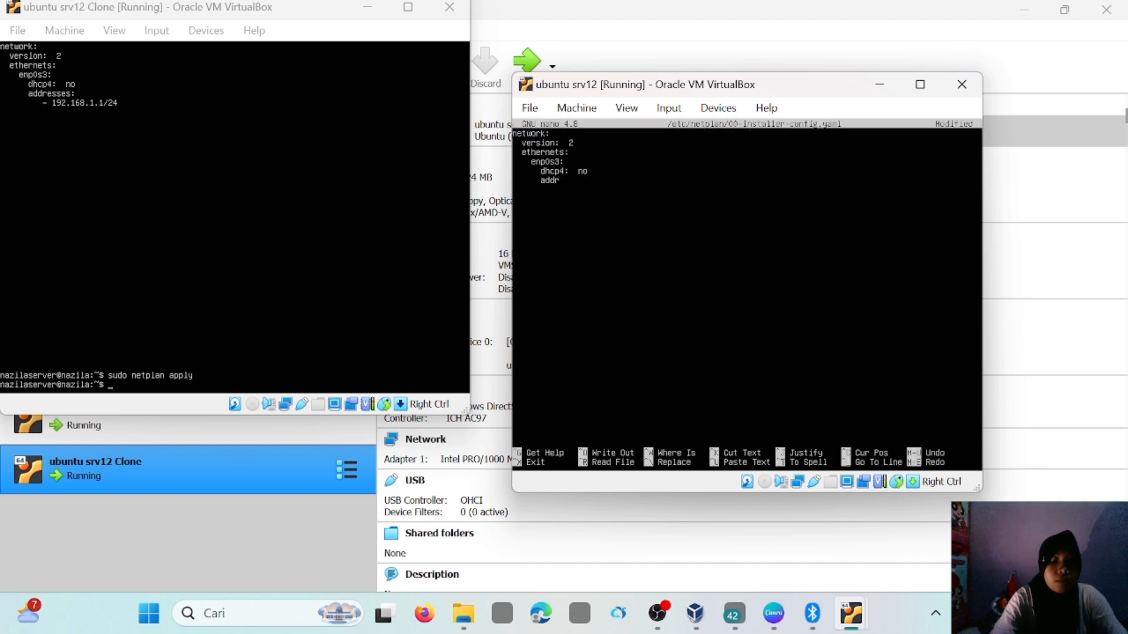
pyautogui.write('esses')
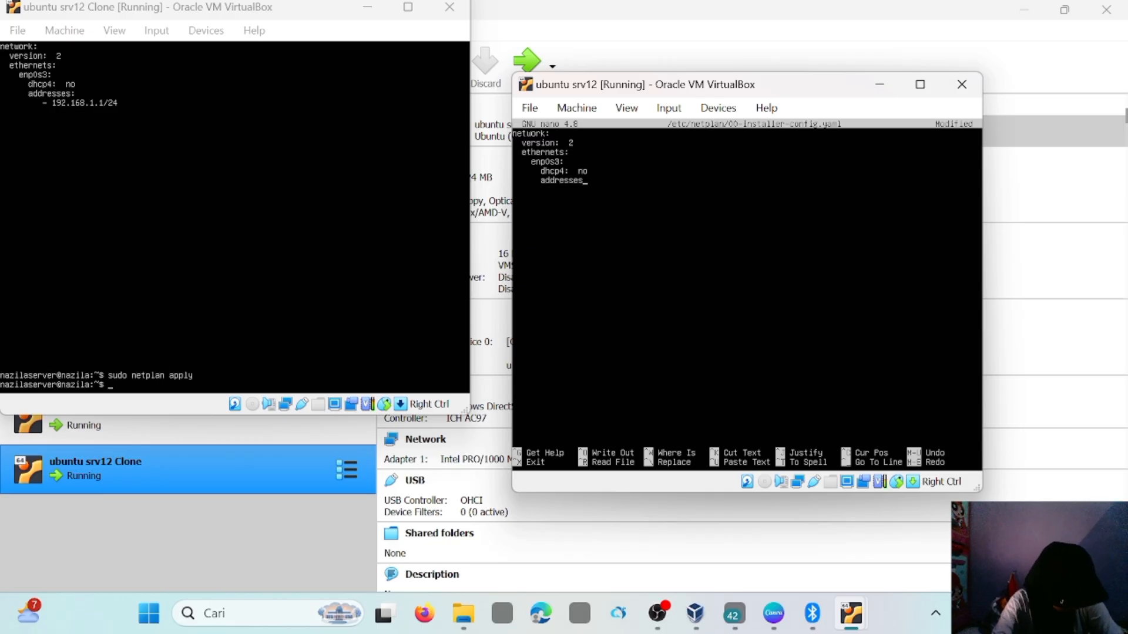
pyautogui.write(':')
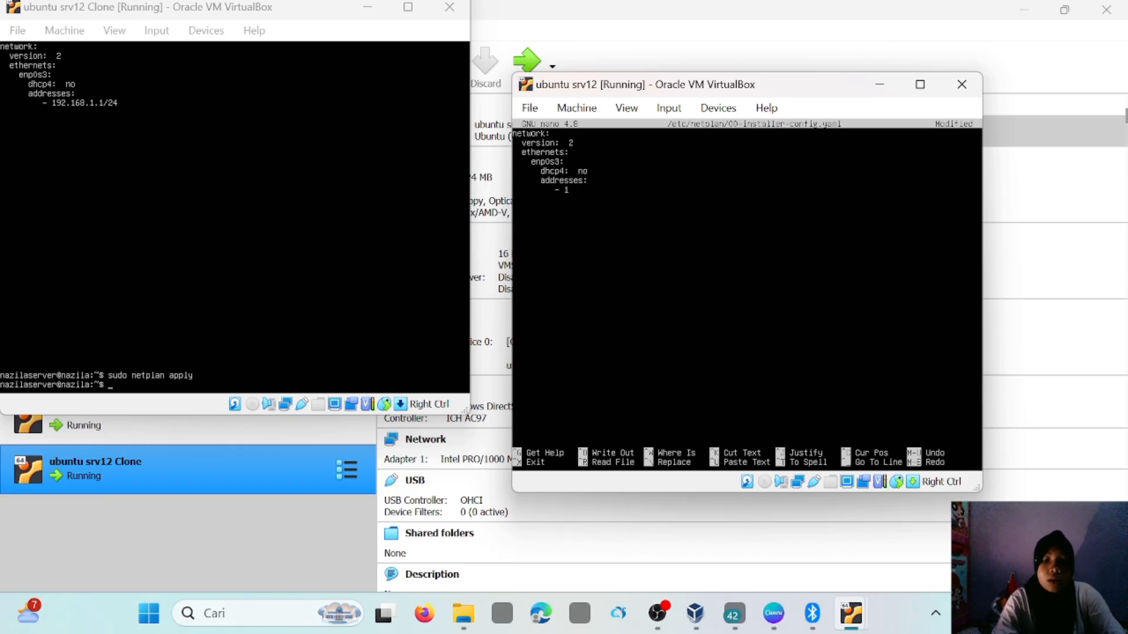
pyautogui.write('92')
pyautogui.write('68.1')
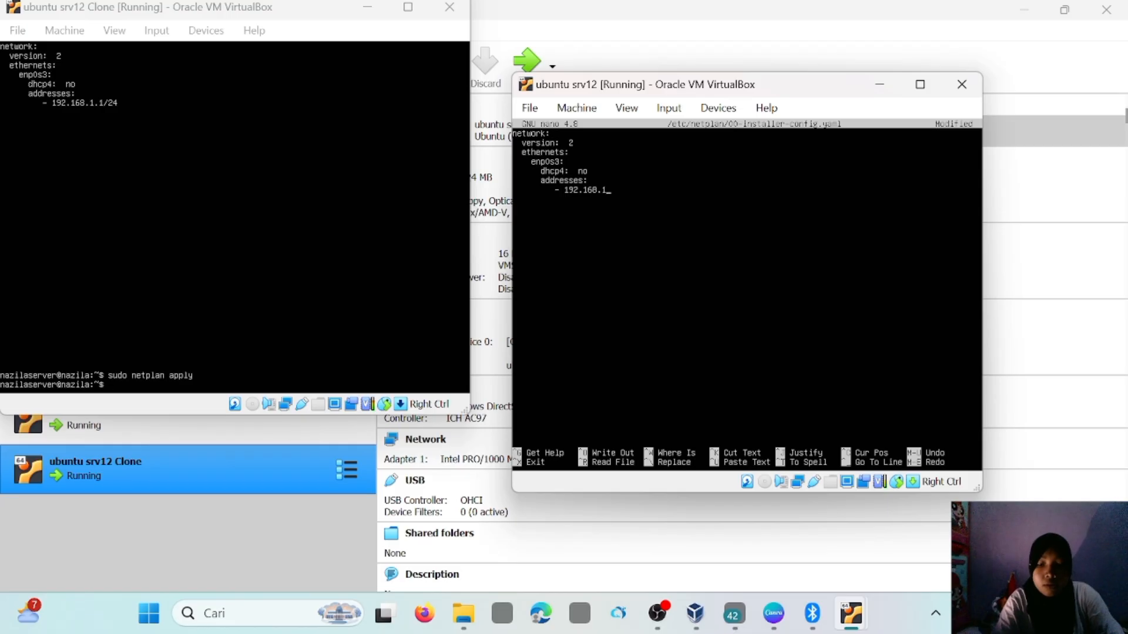
pyautogui.write('.2/24x')
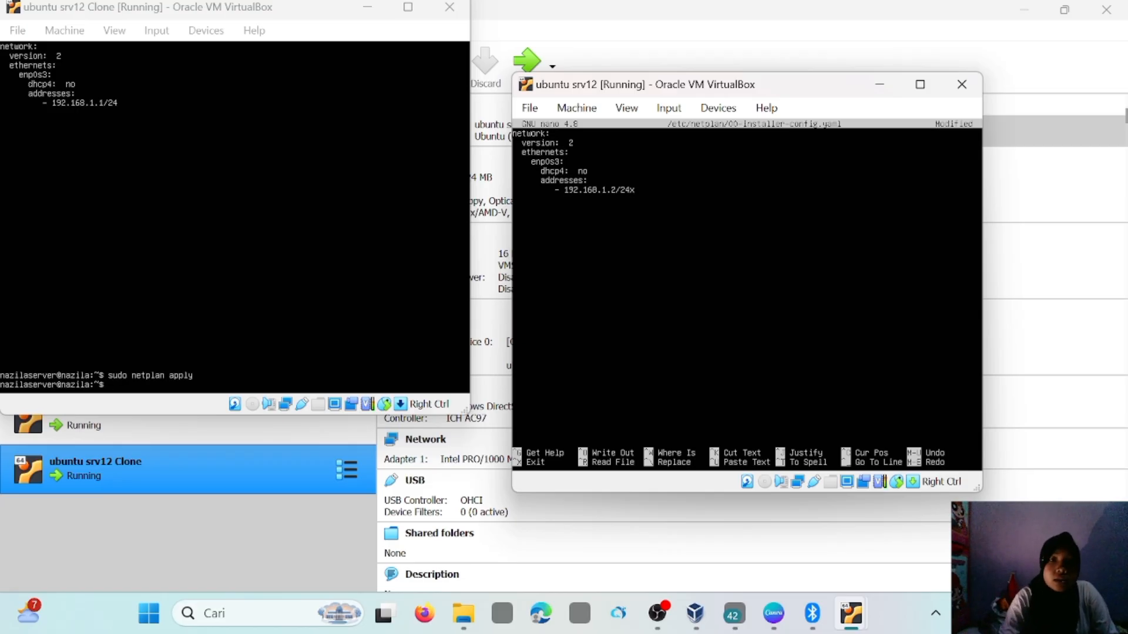
pyautogui.press('BackSpace')
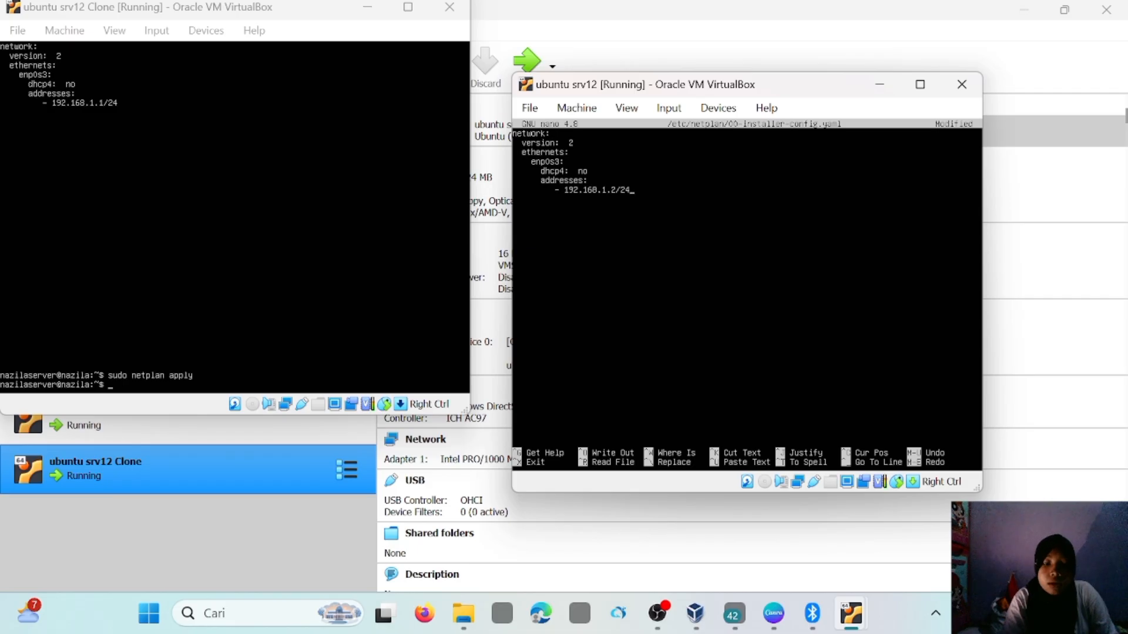
pyautogui.hotkey('ctrl', 'x')
pyautogui.press('y')
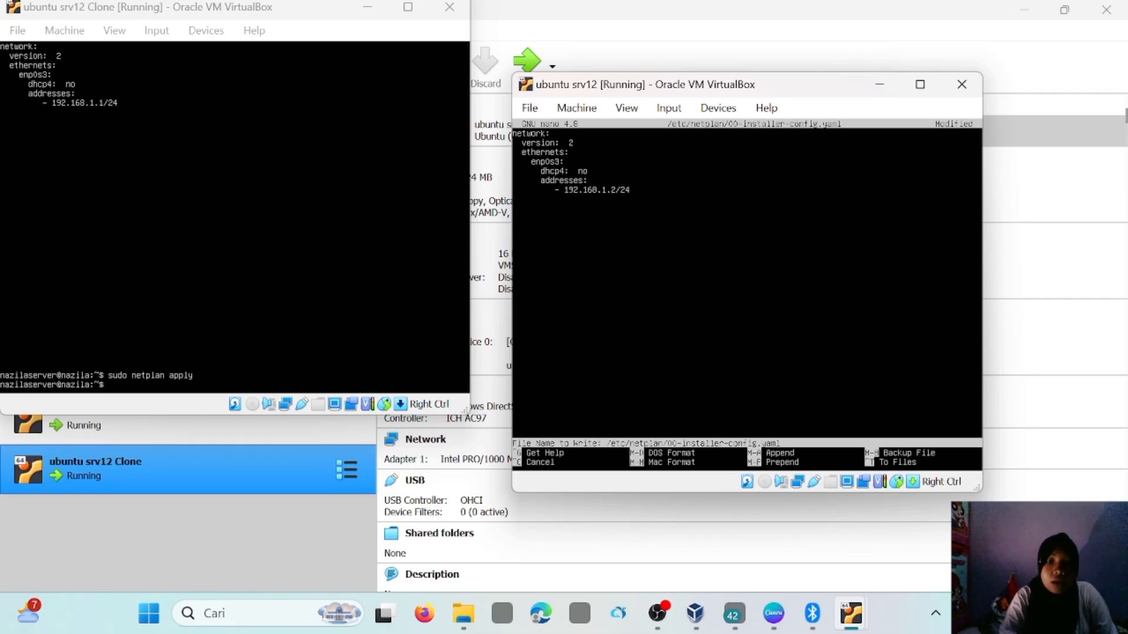
pyautogui.press('Return')
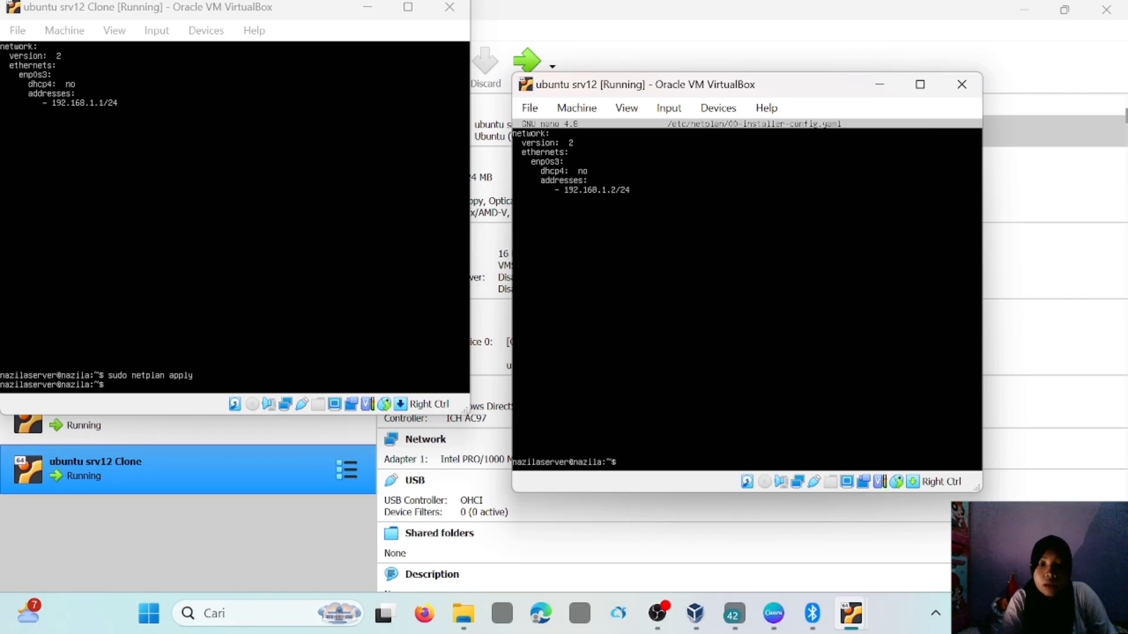
pyautogui.write('sudo')
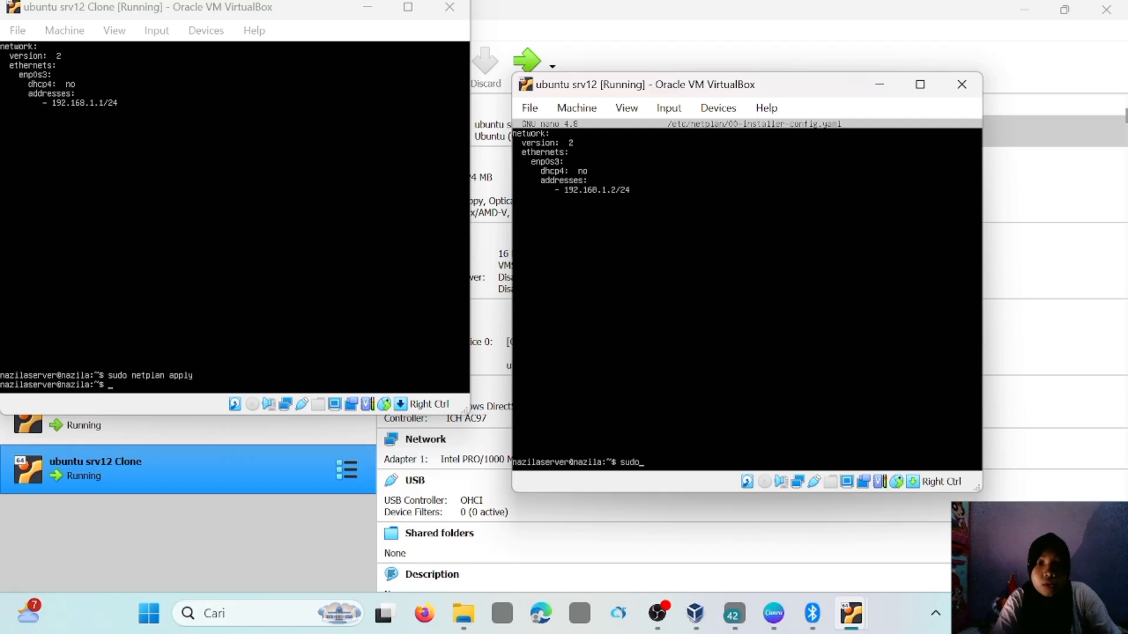
pyautogui.write(' netplan')
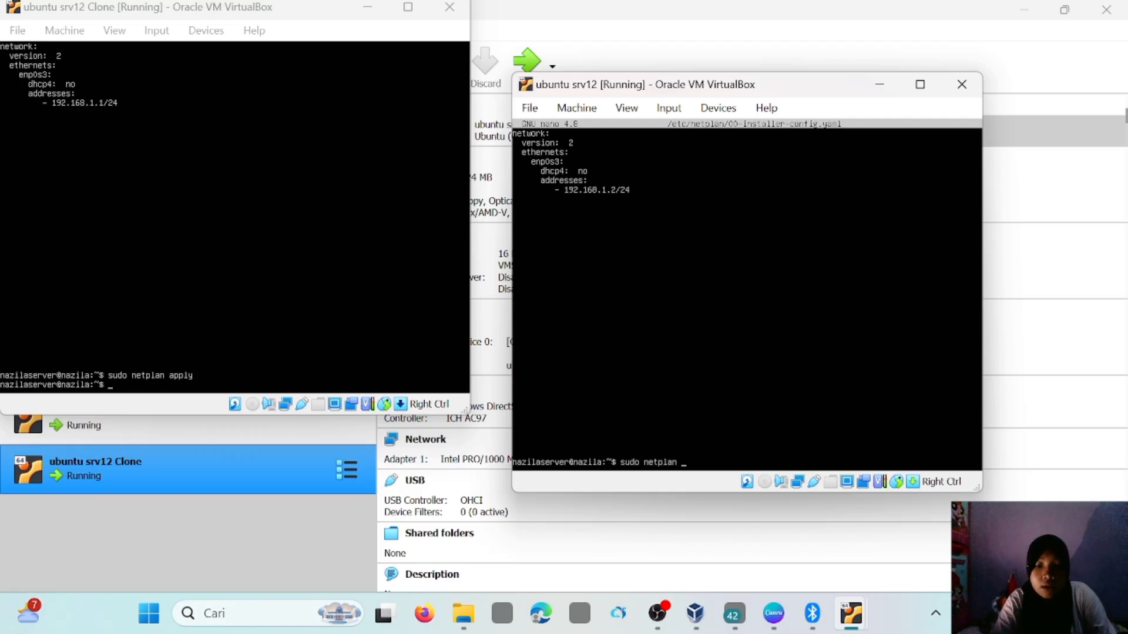
pyautogui.write(' apply')
pyautogui.press('Return')
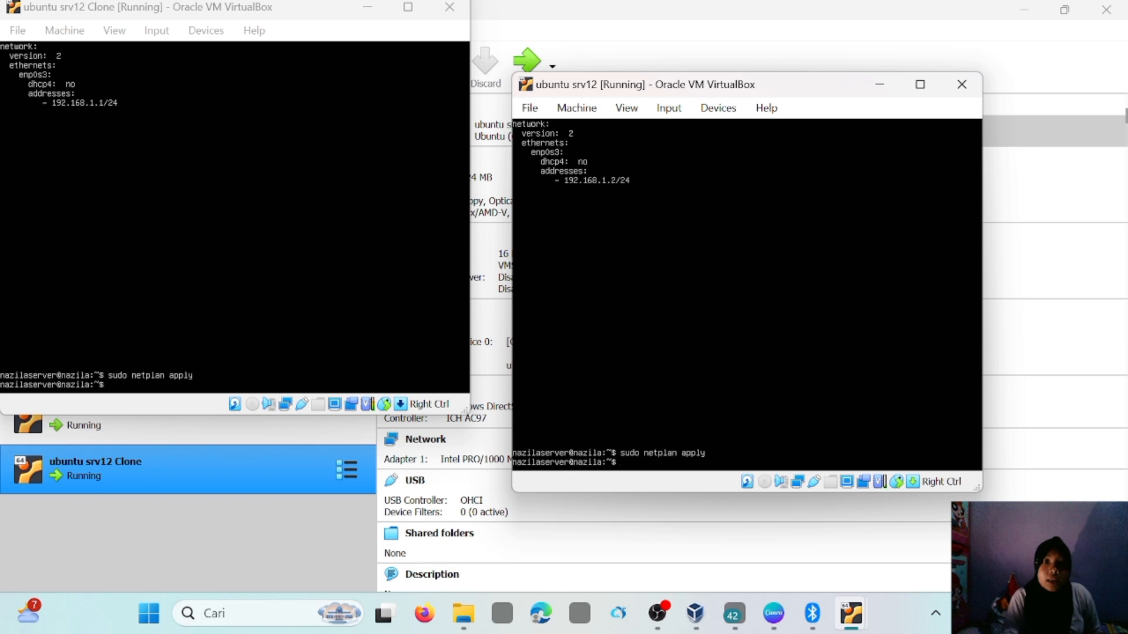
# Step: Power off both ubuntu srv12 and ubuntu srv12 Clone, then select ubuntu srv12 in the VM list
pyautogui.click(961, 89)
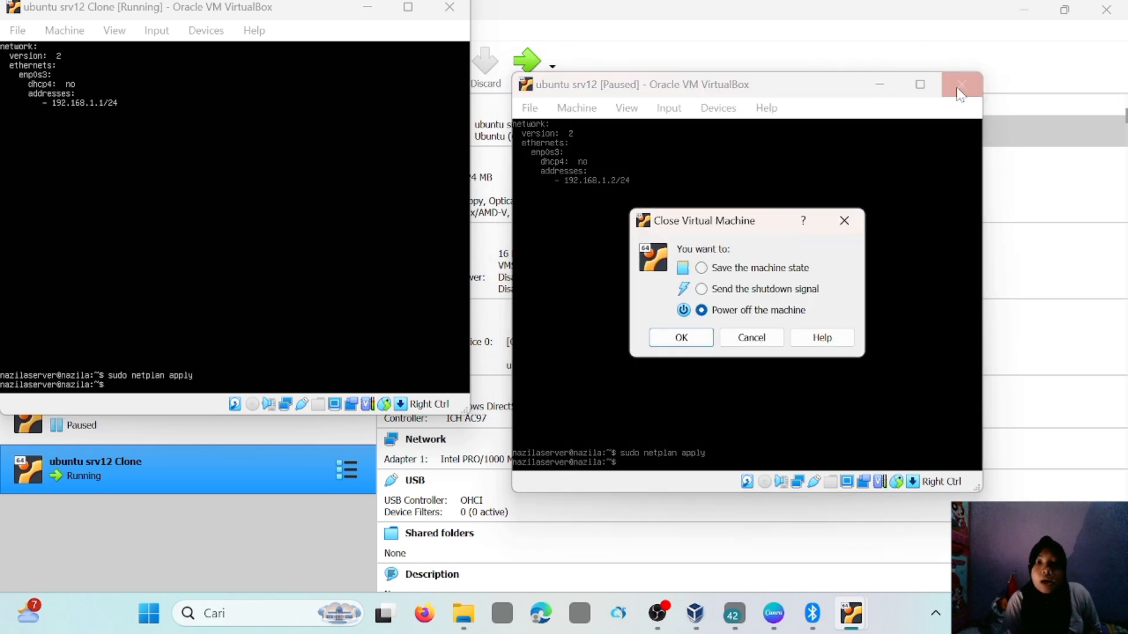
pyautogui.click(683, 341)
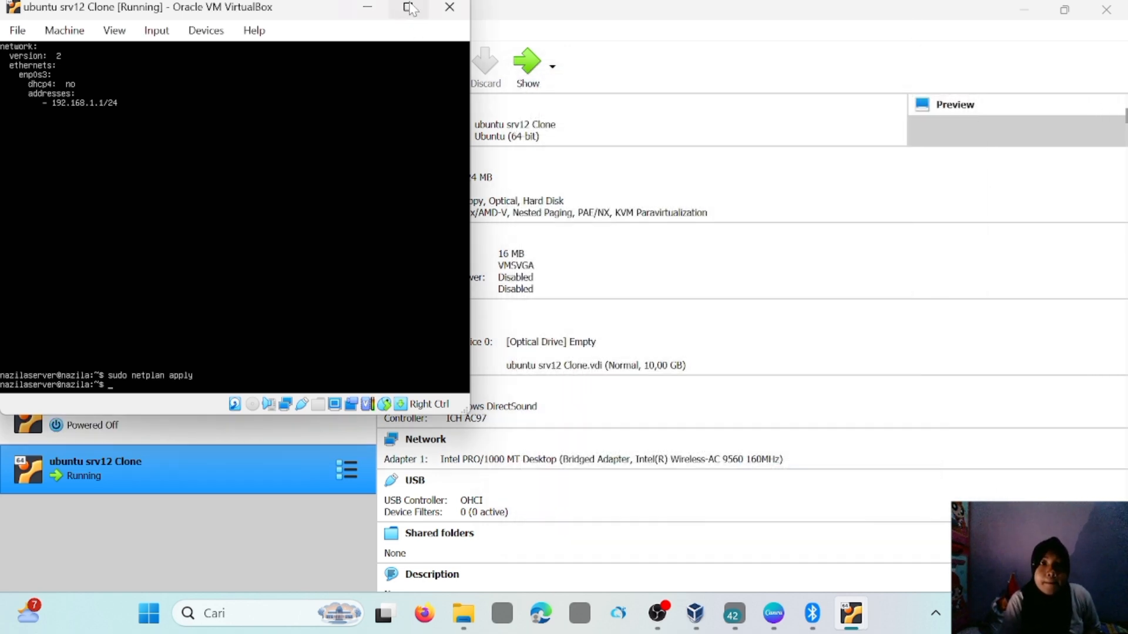
pyautogui.click(449, 7)
pyautogui.click(169, 258)
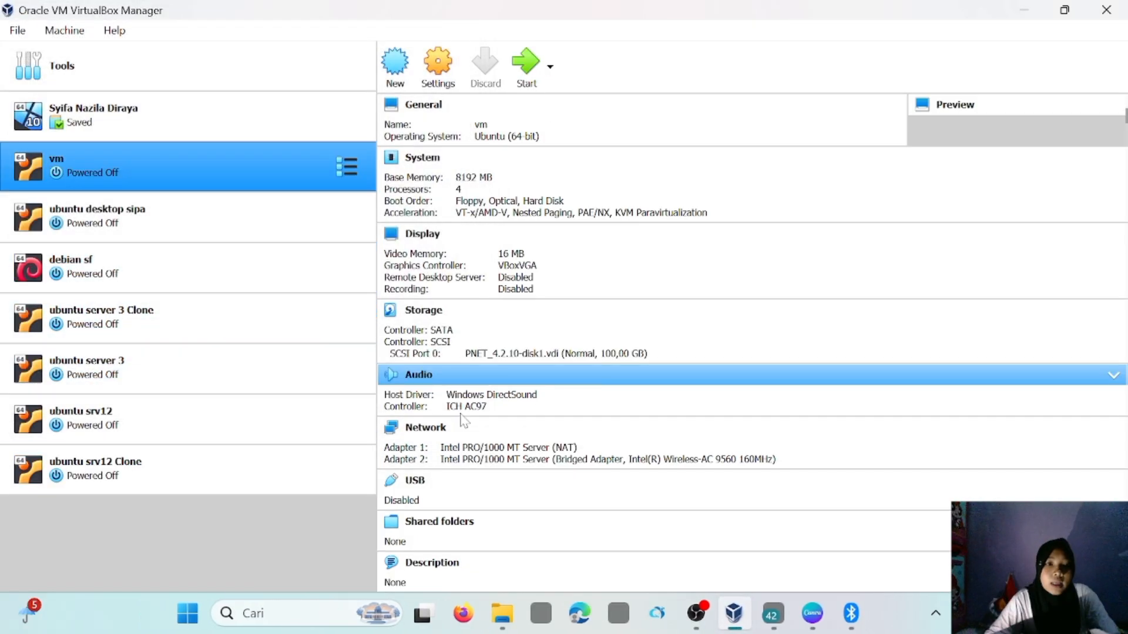
pyautogui.click(302, 413)
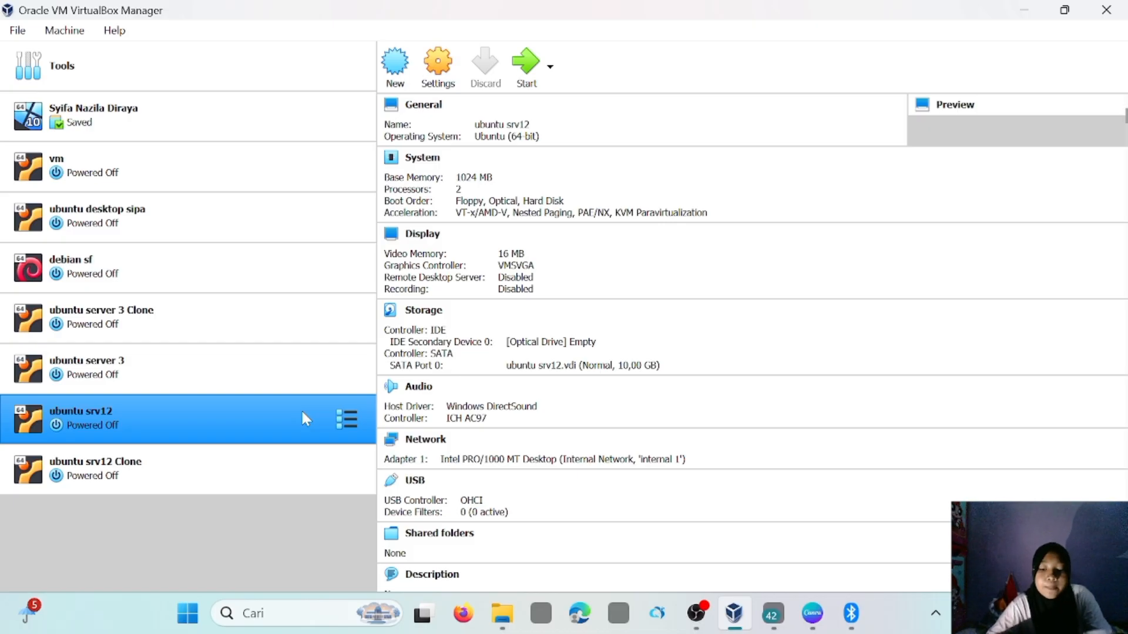
# Step: Check ubuntu srv12's network settings use internal network 'internal 1' and close them with OK
pyautogui.rightClick(302, 413)
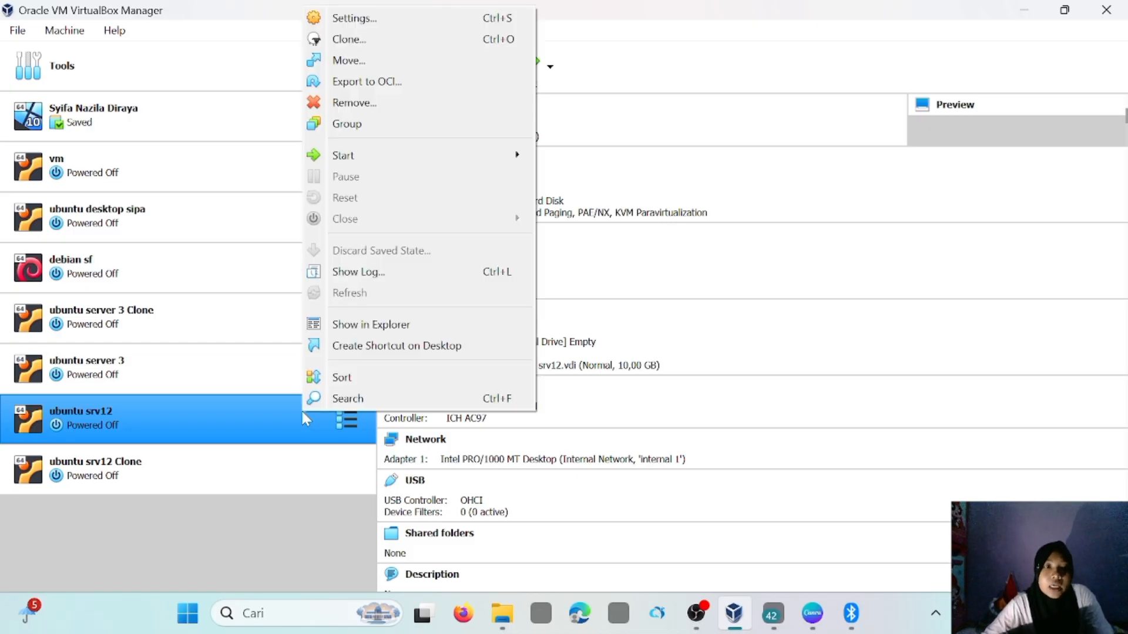
pyautogui.click(368, 28)
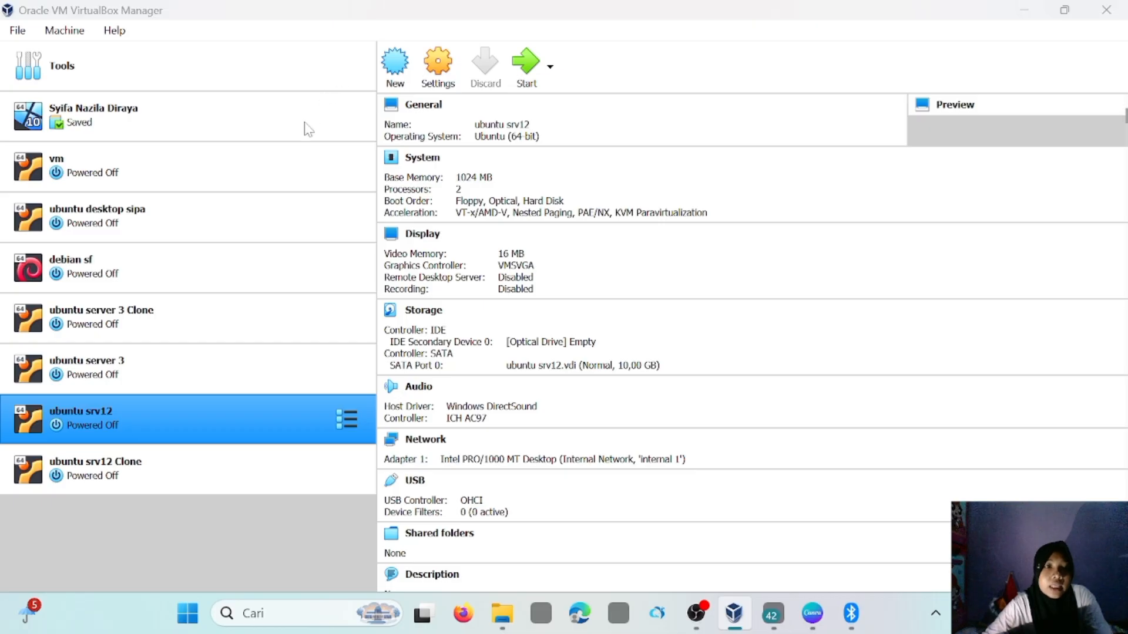
pyautogui.click(269, 218)
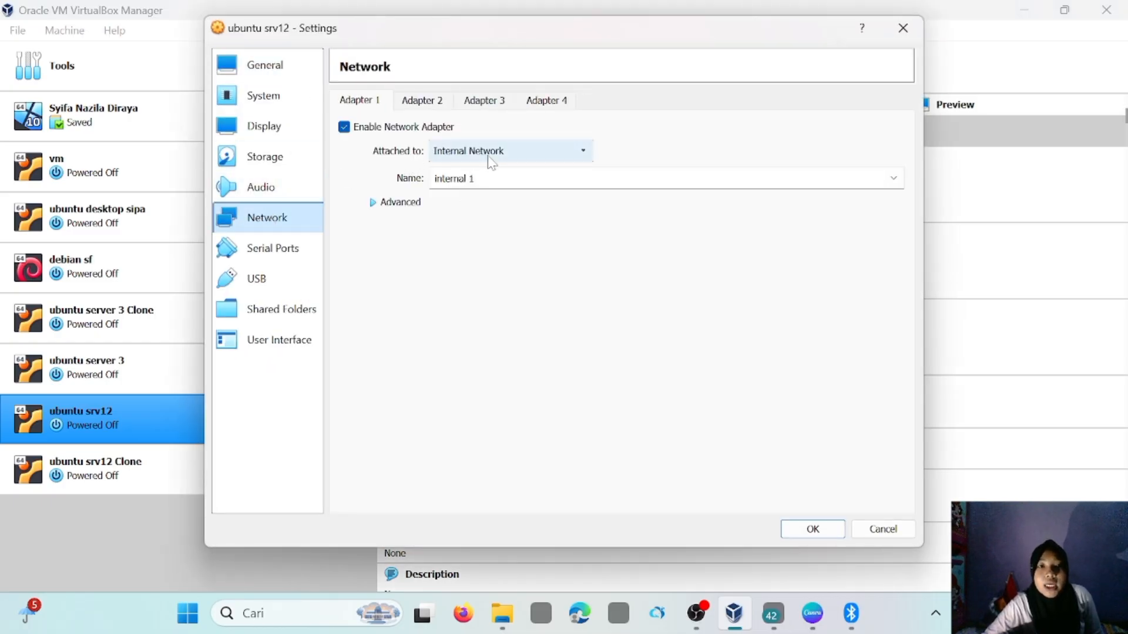
pyautogui.click(820, 536)
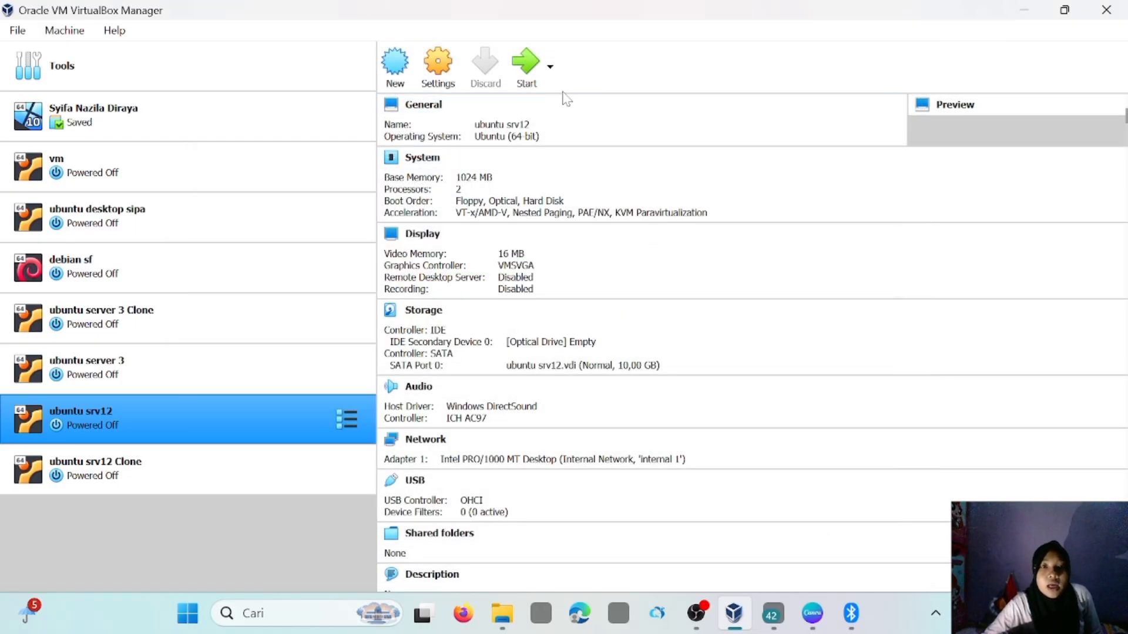
# Step: Start ubuntu srv12 and its Clone, dismissing the keyboard and mouse notification banners
pyautogui.click(538, 79)
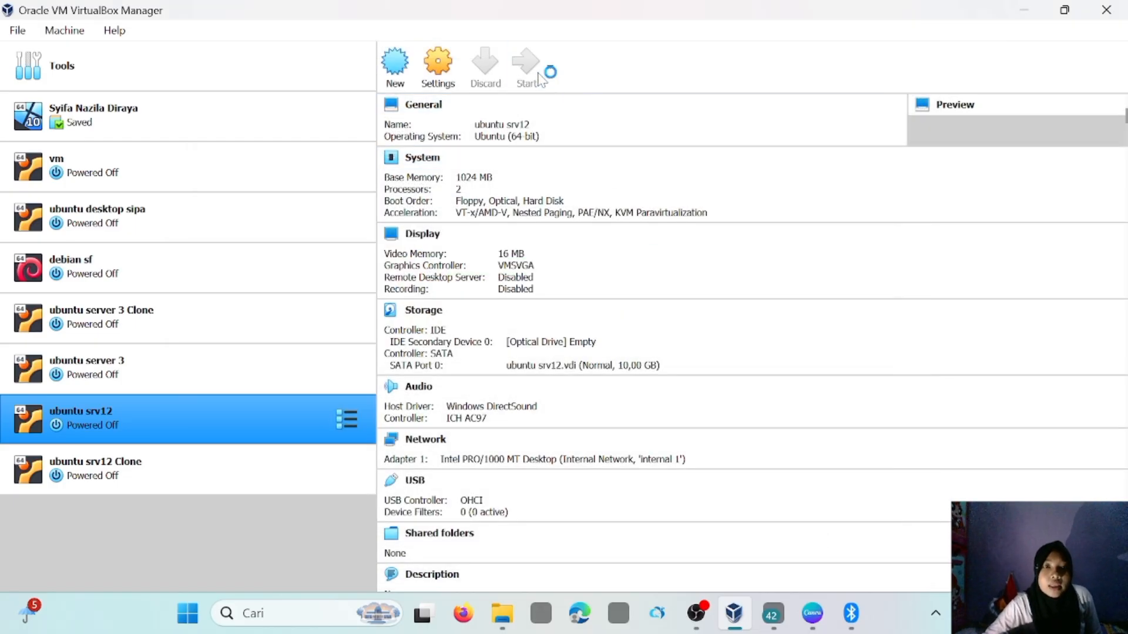
pyautogui.click(294, 467)
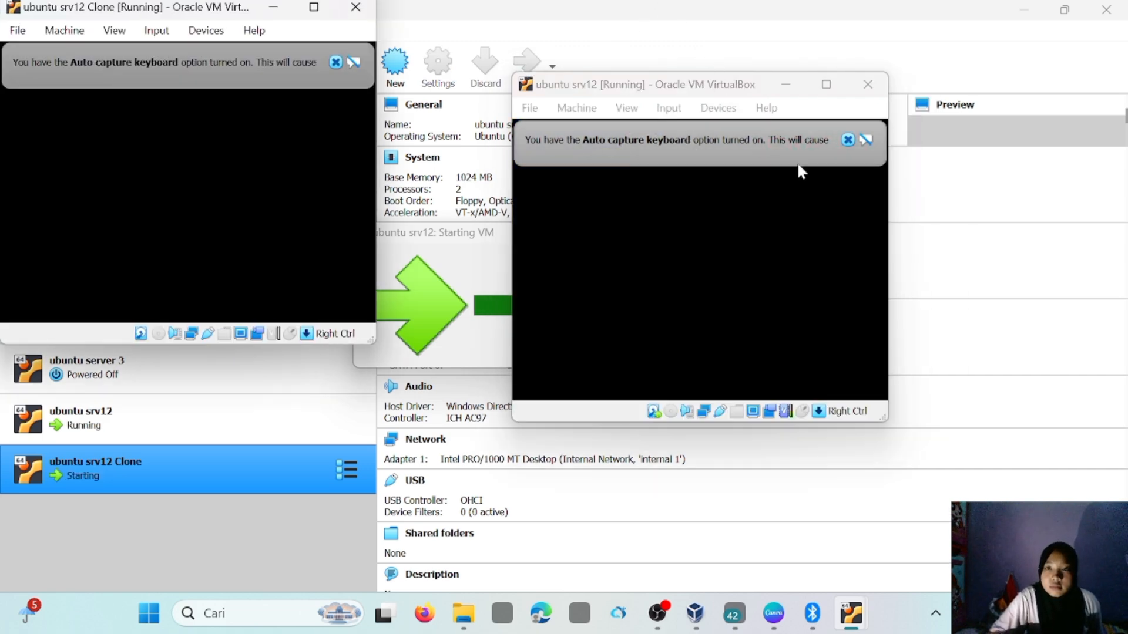
pyautogui.click(848, 139)
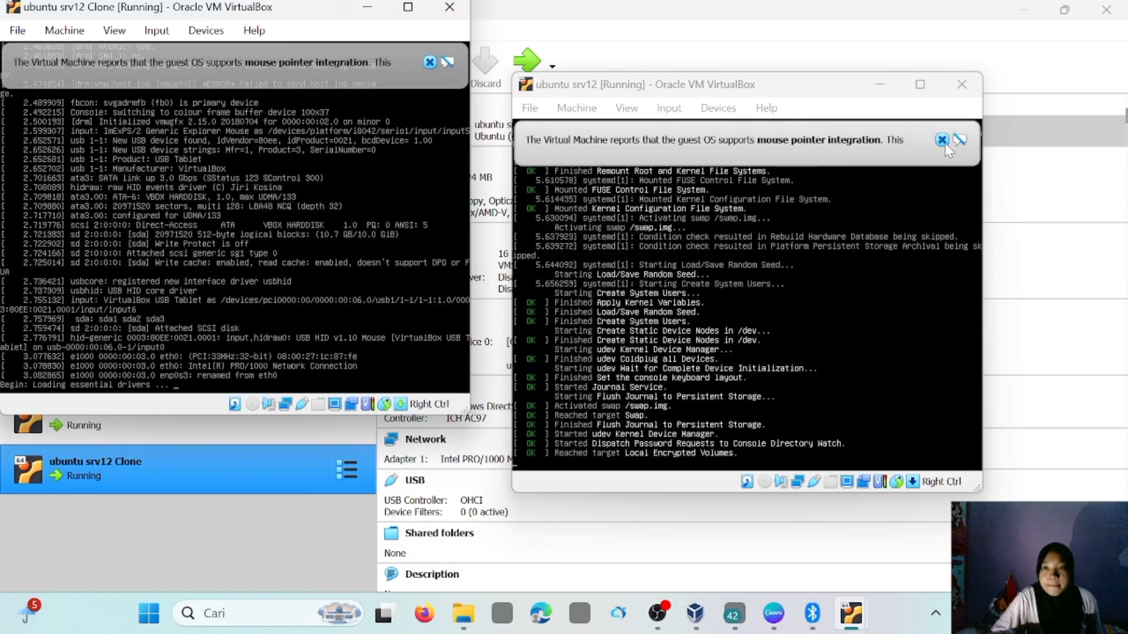
pyautogui.click(942, 141)
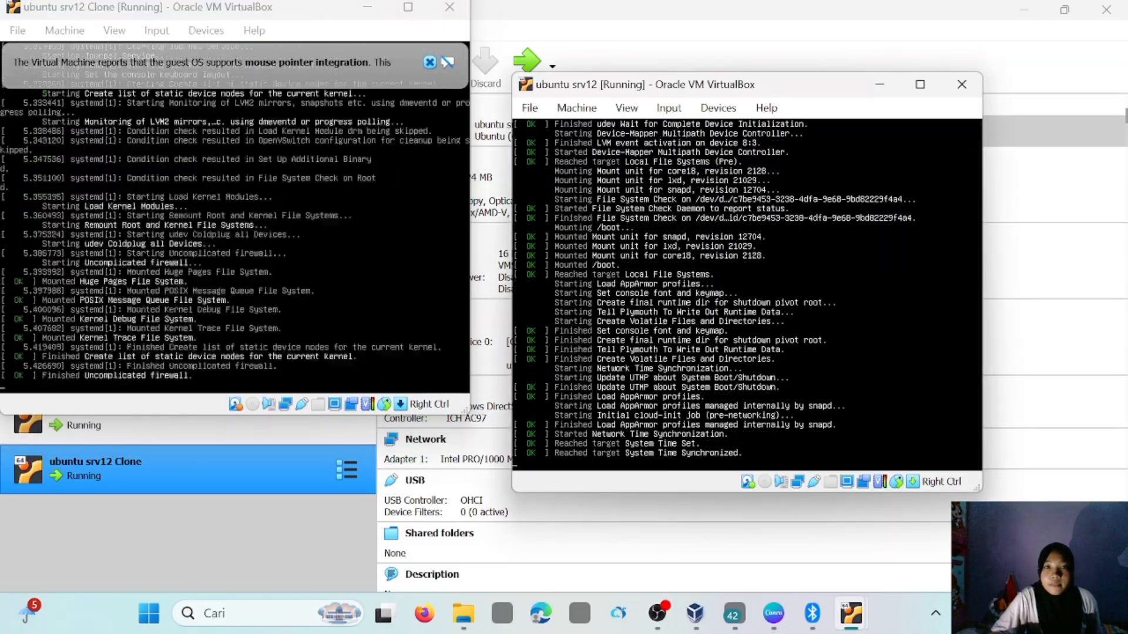
pyautogui.click(429, 62)
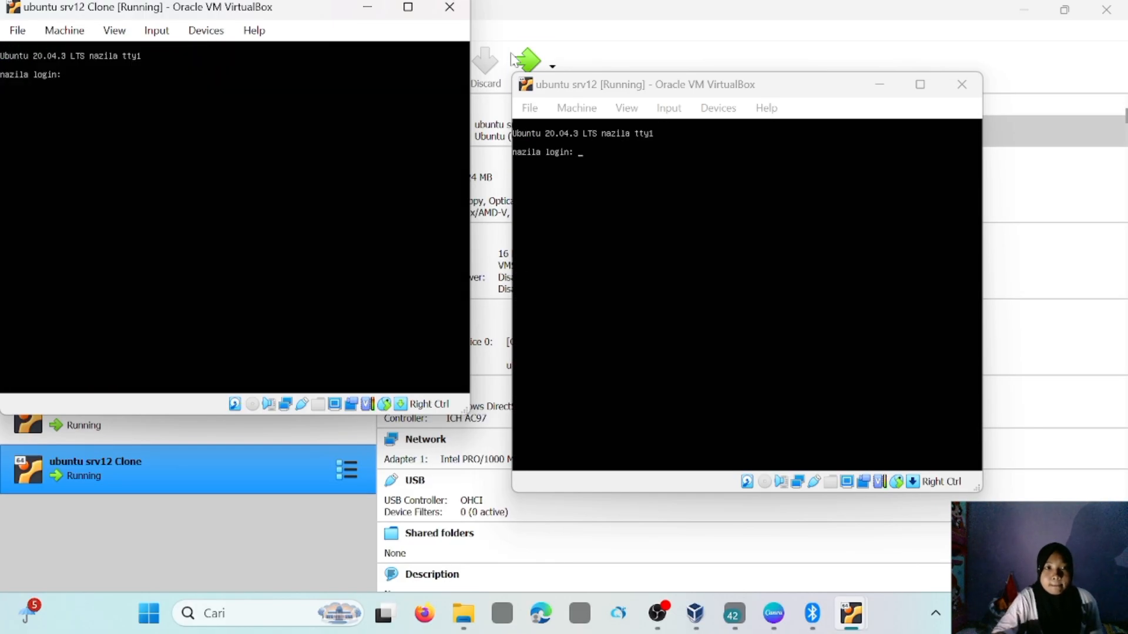
# Step: Log in to the ubuntu srv12 console with the username and password
pyautogui.click(746, 295)
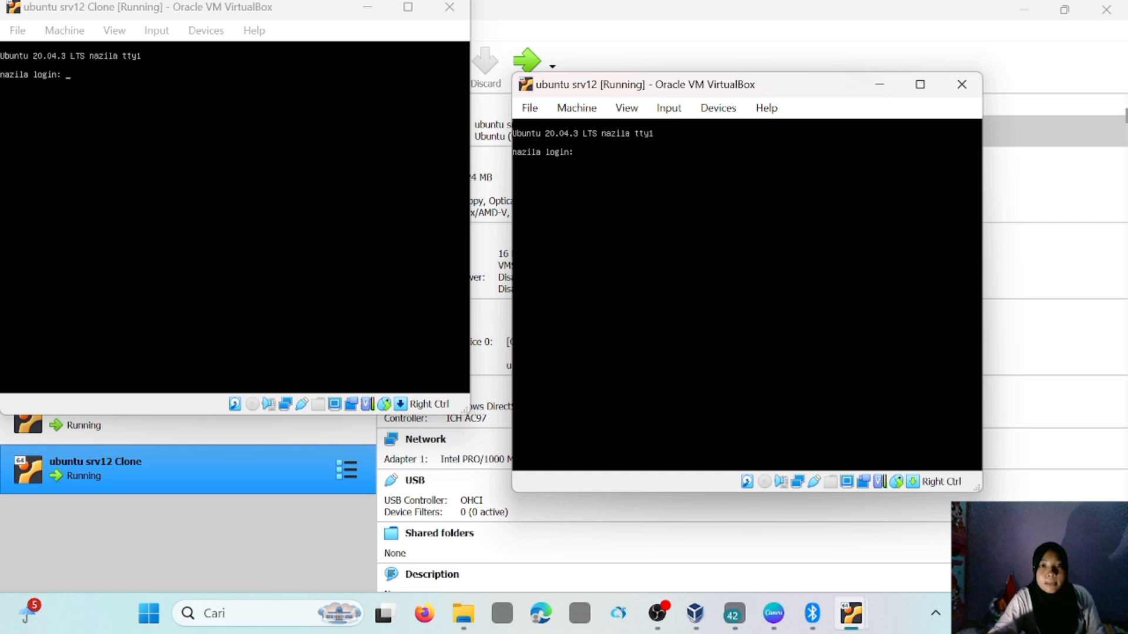
pyautogui.write('na')
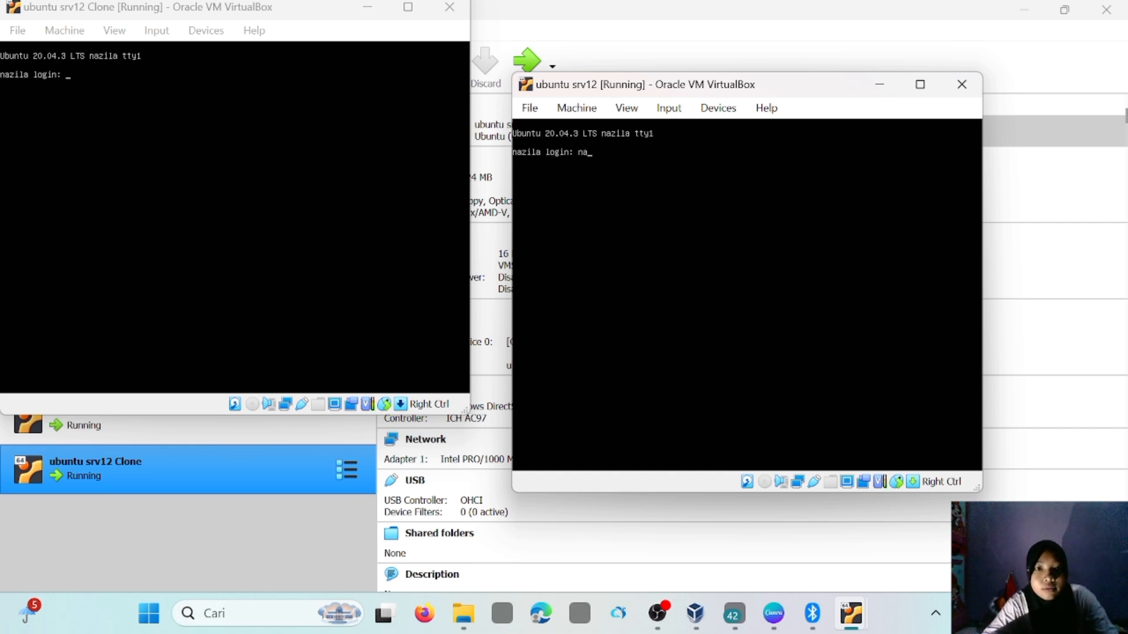
pyautogui.write('zila')
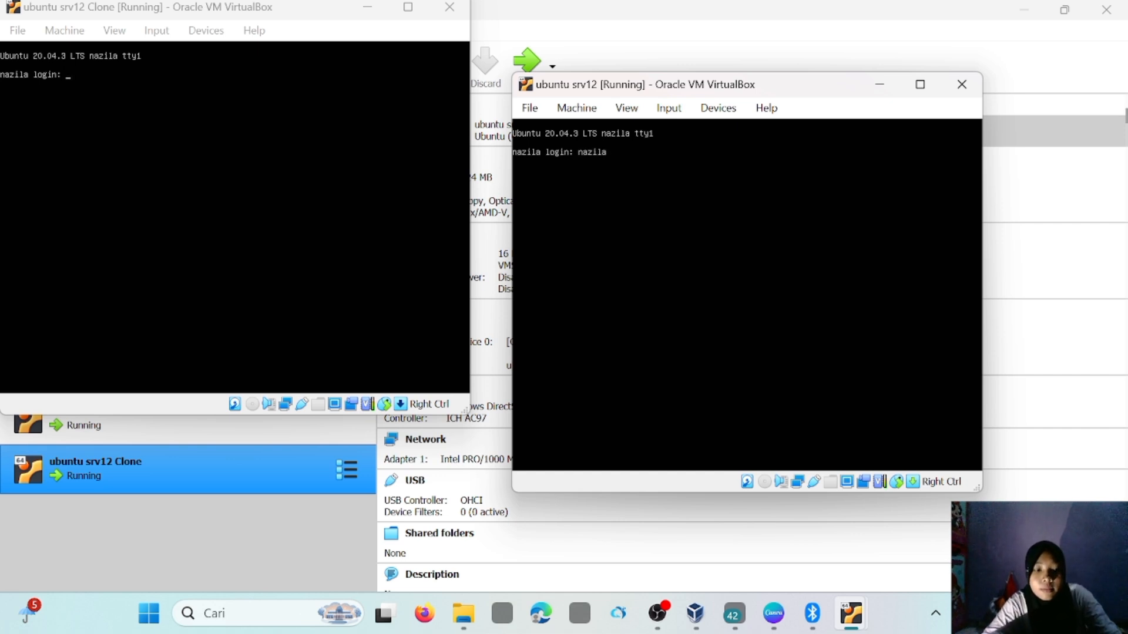
pyautogui.write('serv')
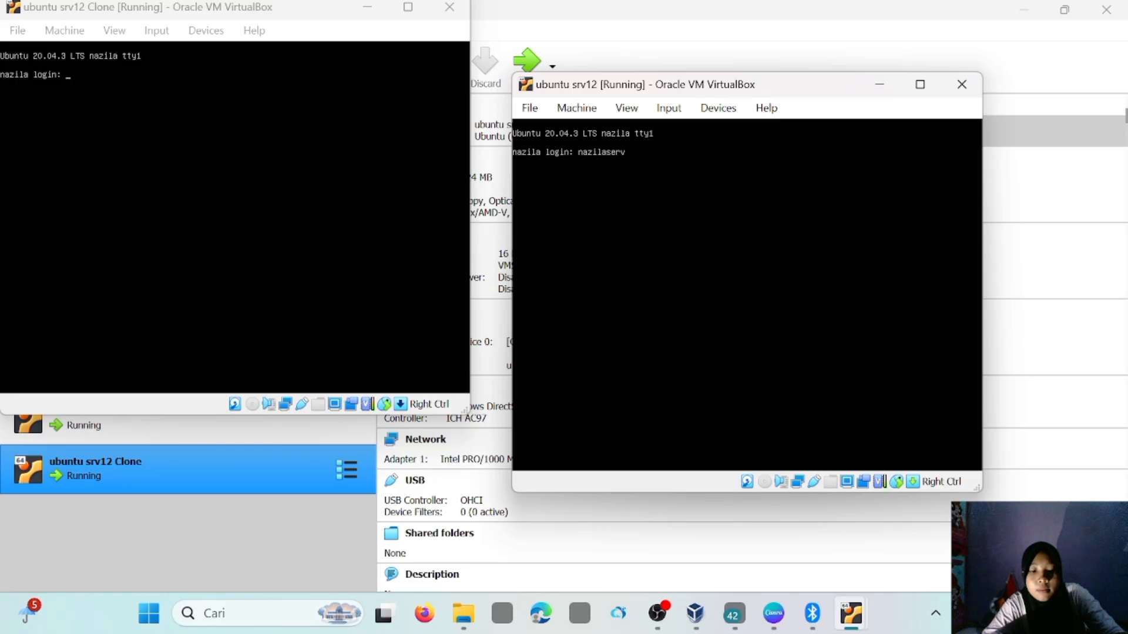
pyautogui.write('er')
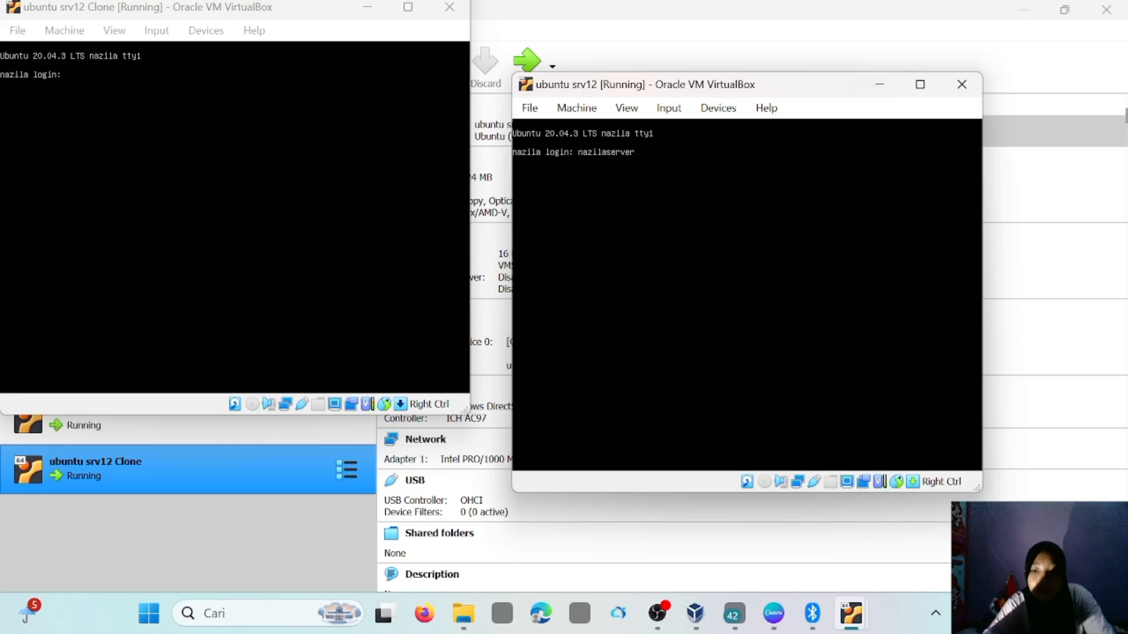
pyautogui.press('Return')
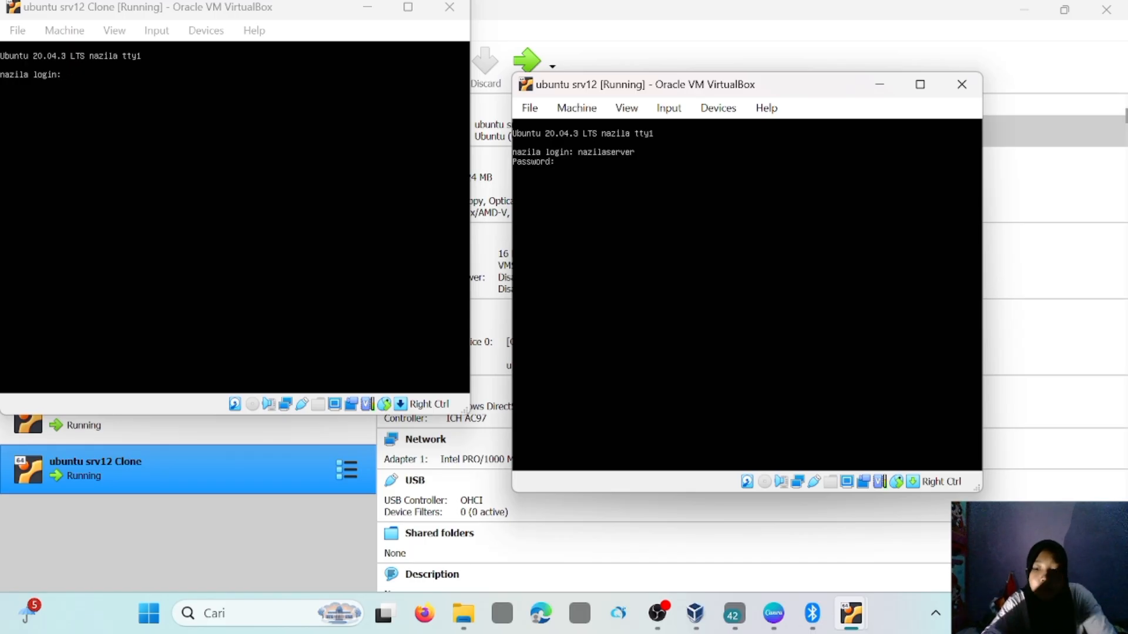
pyautogui.press('Return')
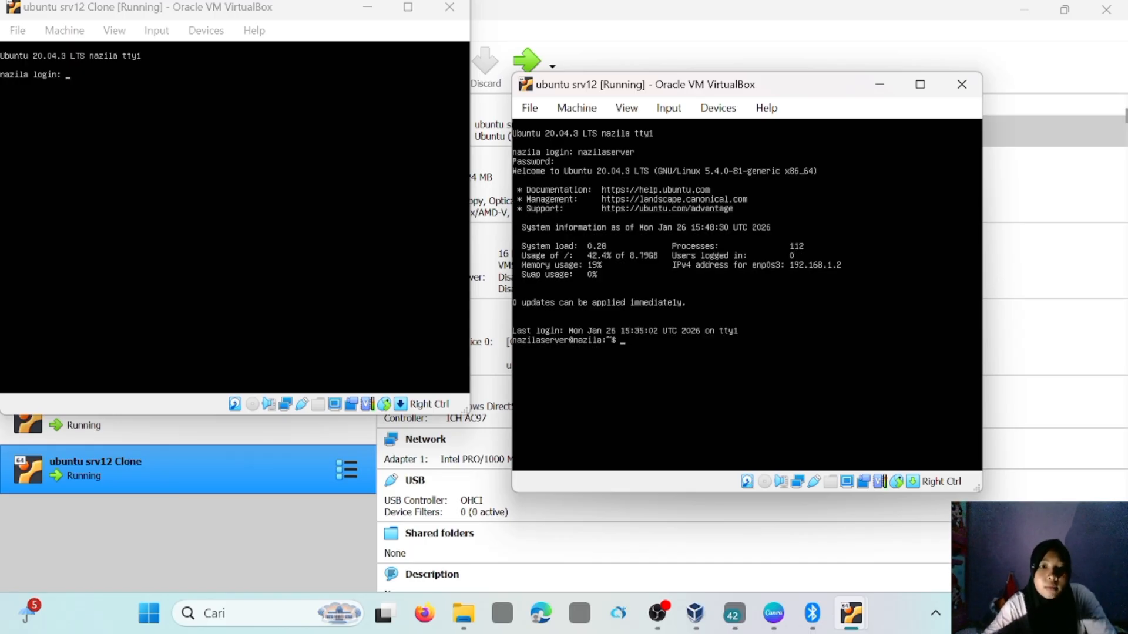
# Step: Log in to the clone's console, which reports IPv4 address 192.168.1.1
pyautogui.click(265, 194)
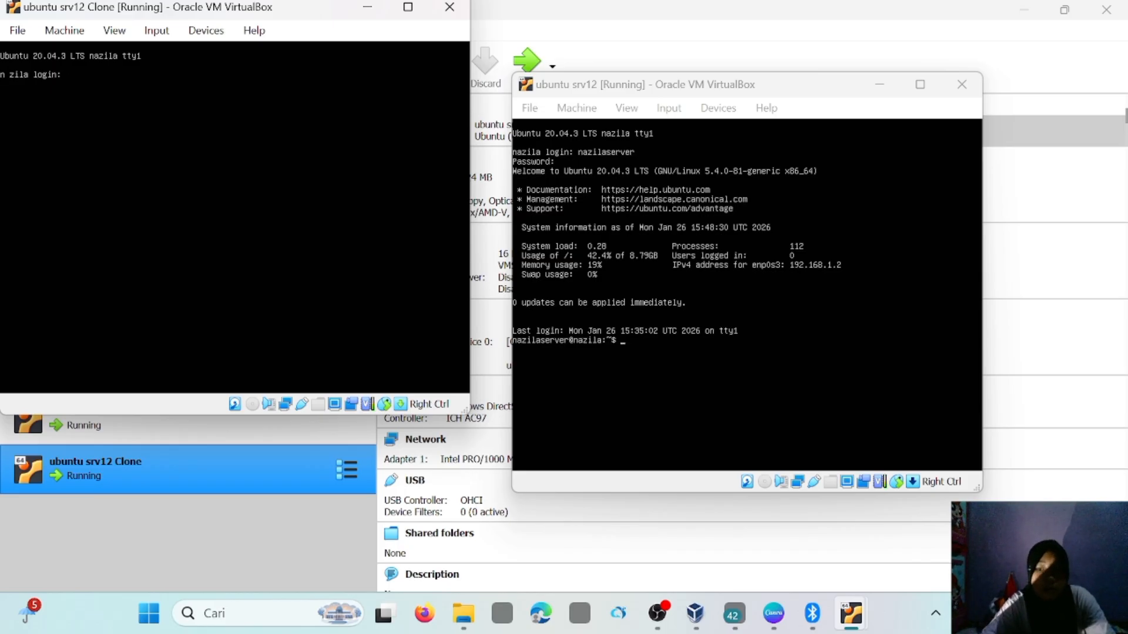
pyautogui.press('Return')
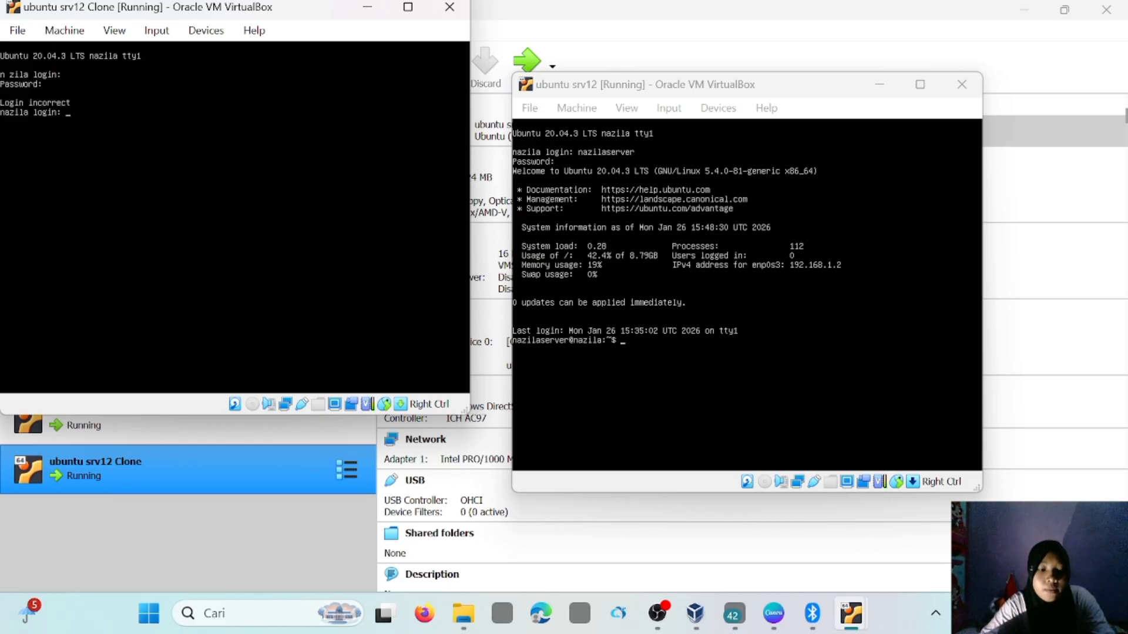
pyautogui.write('nazilas')
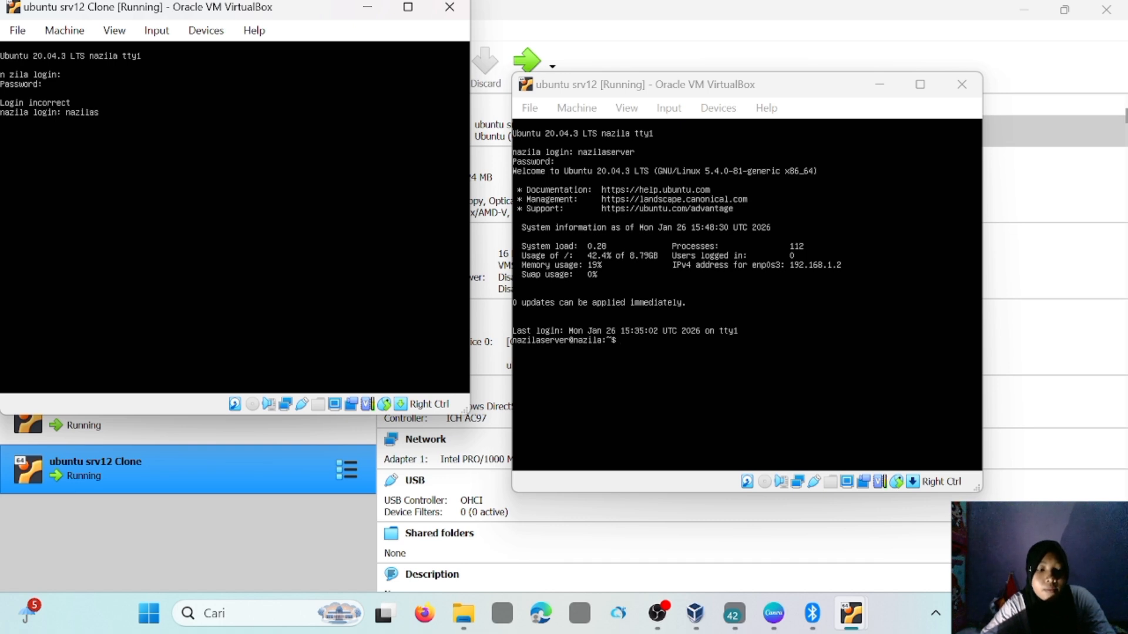
pyautogui.write('erve')
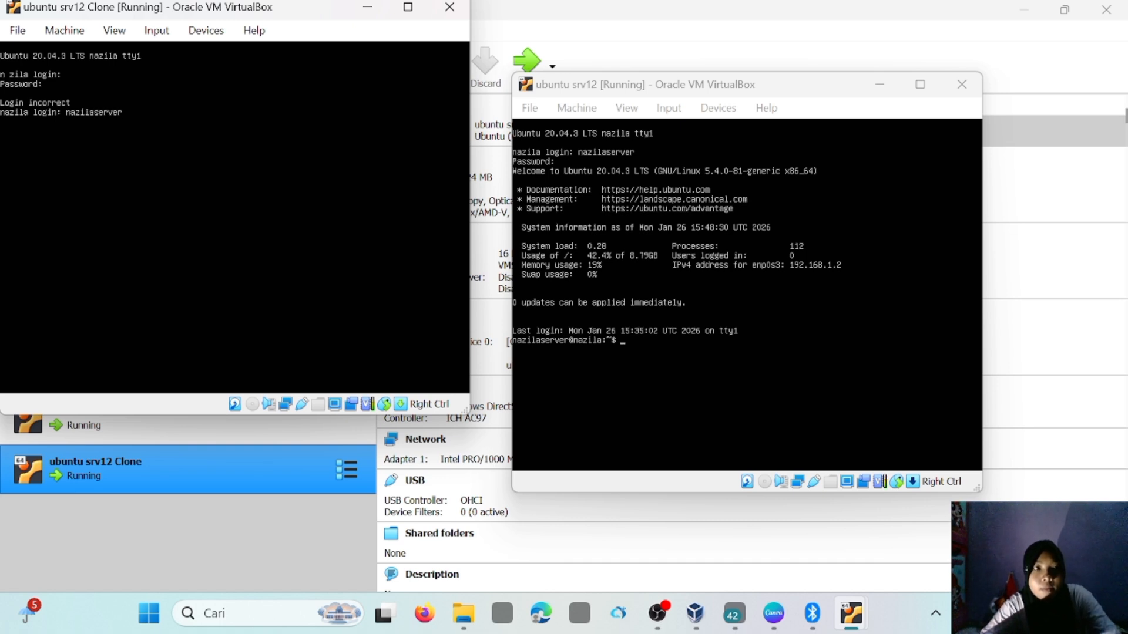
pyautogui.write('r')
pyautogui.press('Return')
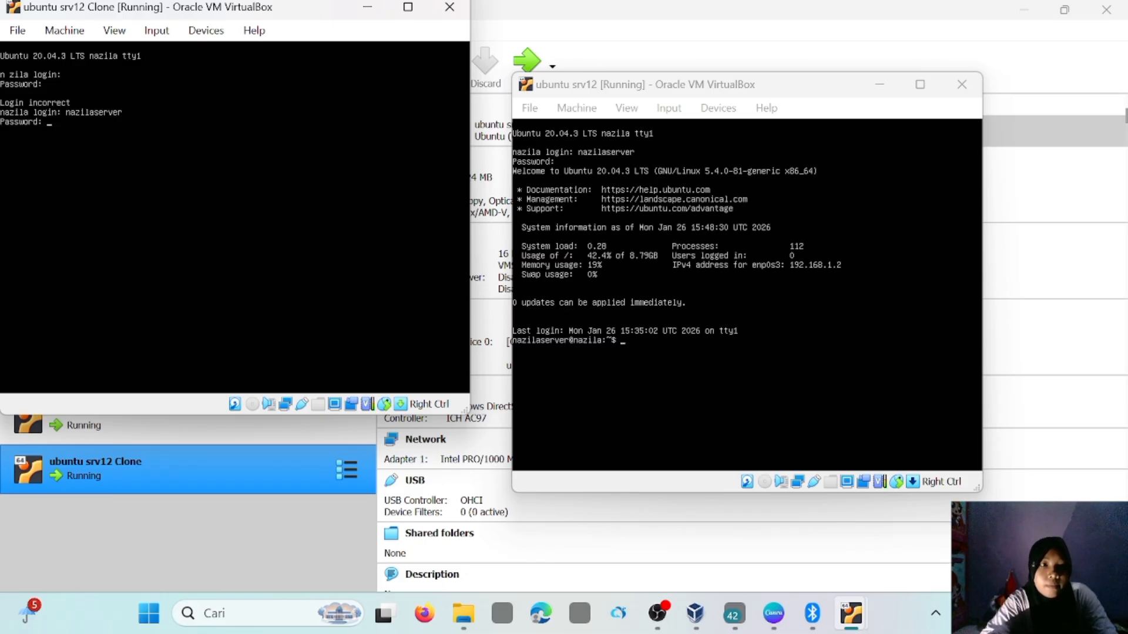
pyautogui.press('Return')
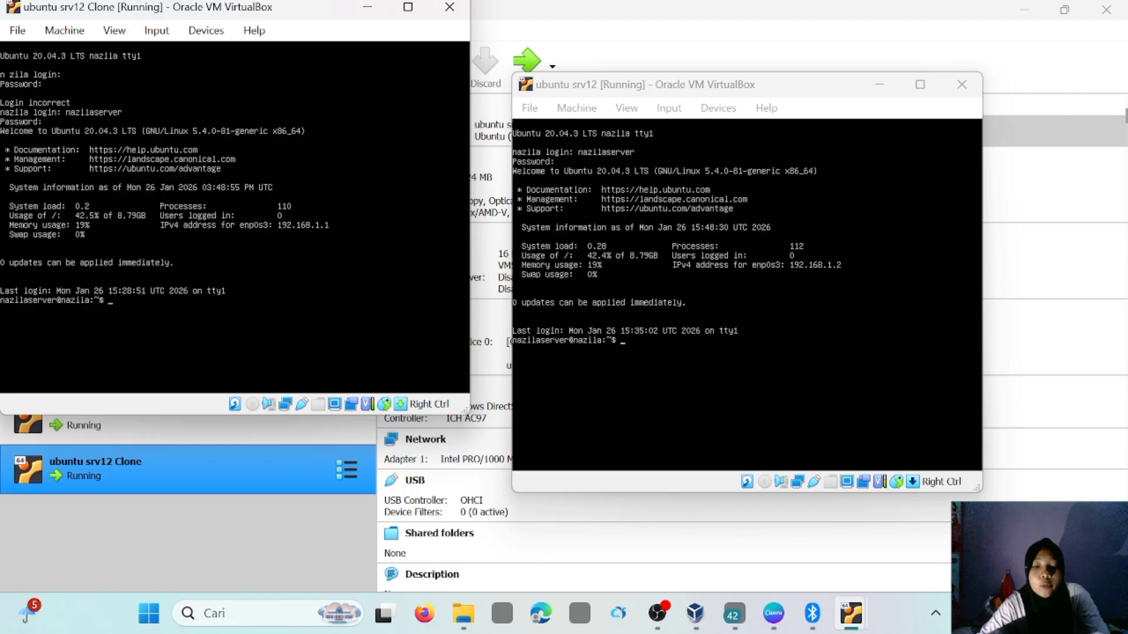
# Step: Run ip address on the clone (192.168.1.1/24) and on srv12 (192.168.1.2/24)
pyautogui.write('ip ')
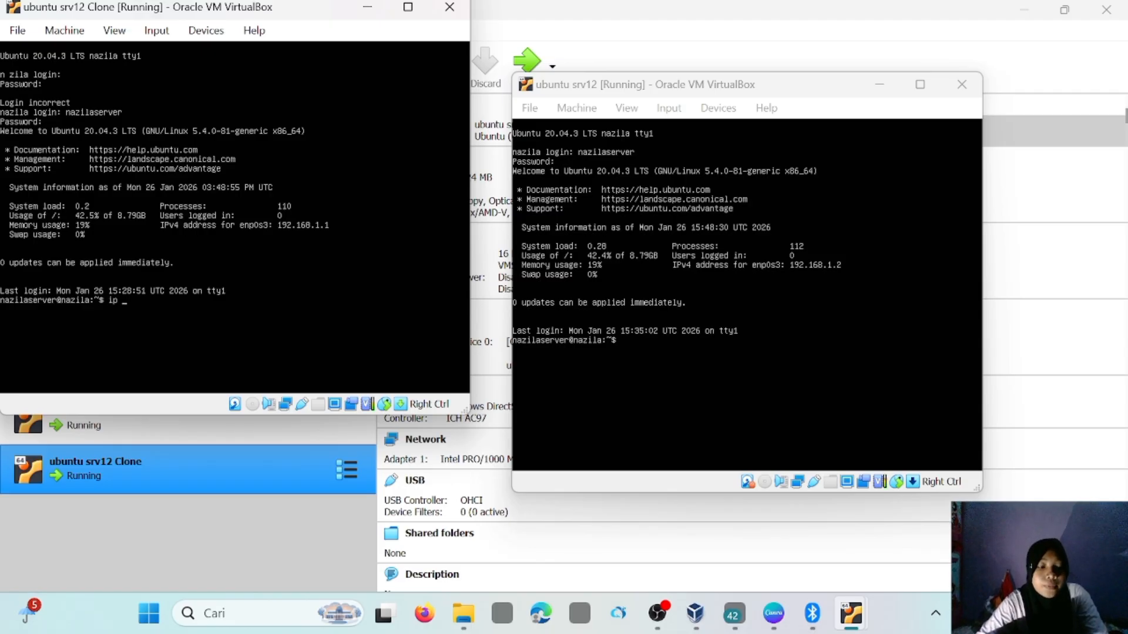
pyautogui.write('address')
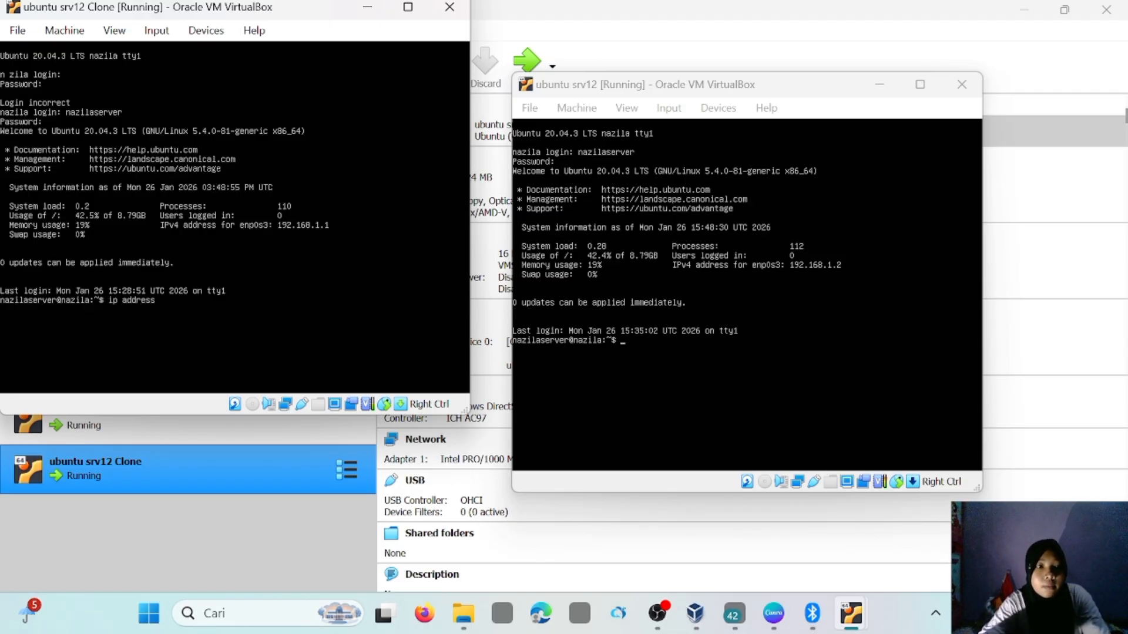
pyautogui.press('Return')
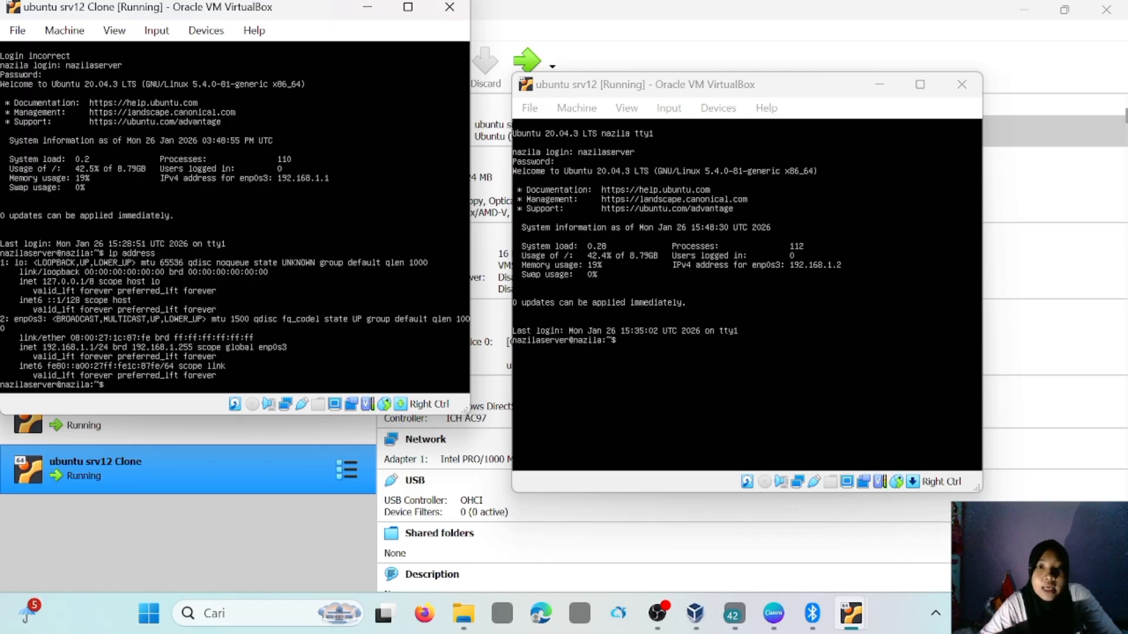
pyautogui.click(711, 247)
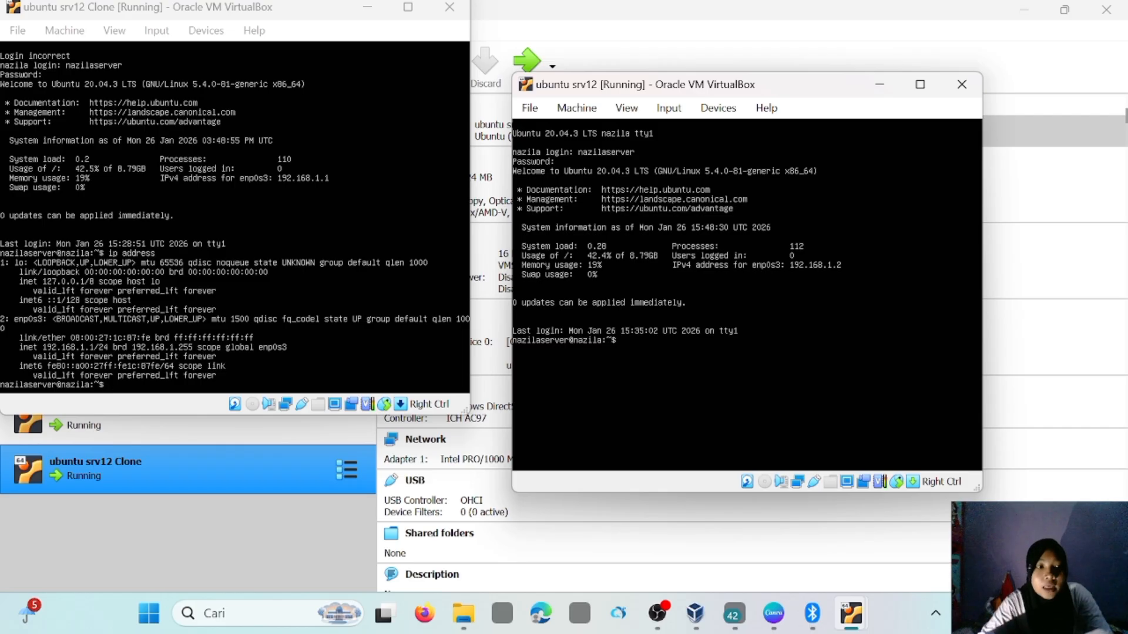
pyautogui.write('ip ')
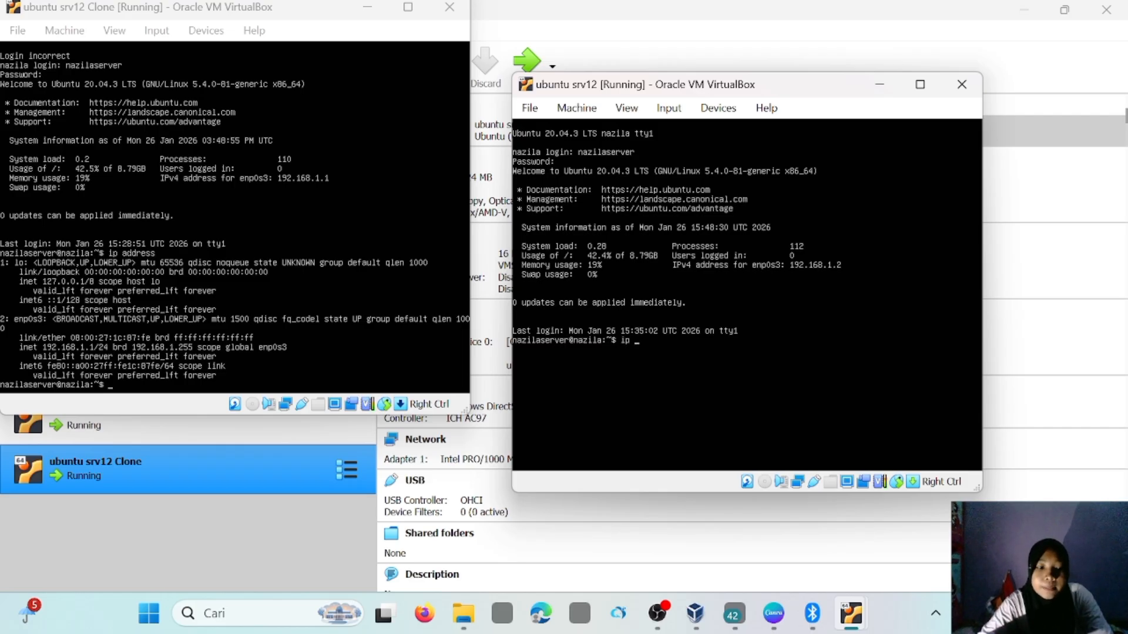
pyautogui.write('addres')
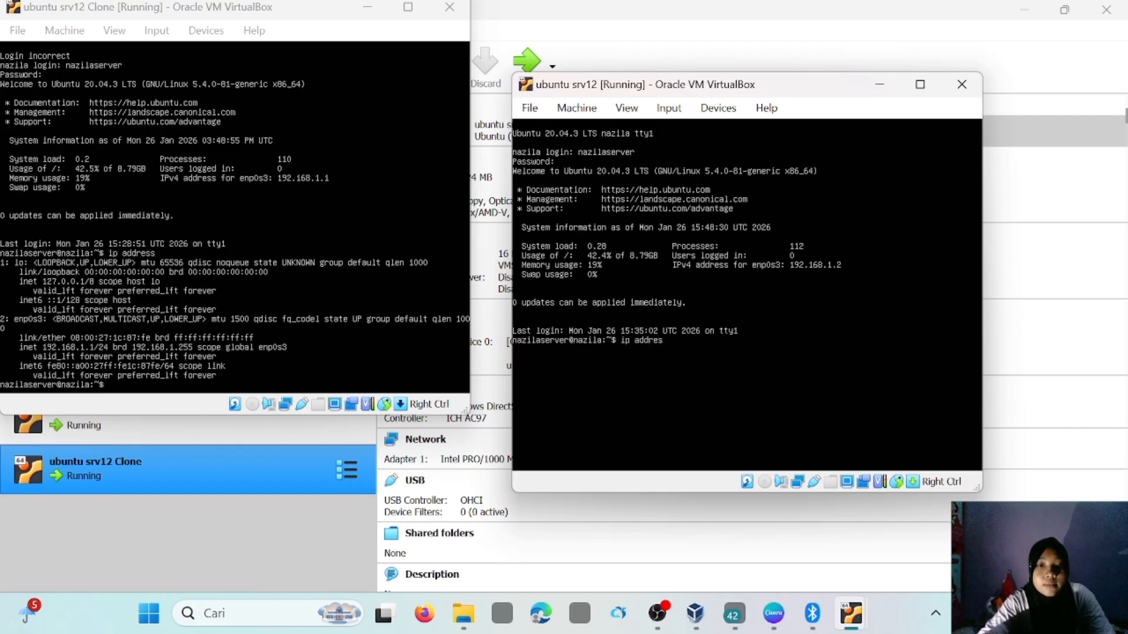
pyautogui.write('s')
pyautogui.press('Return')
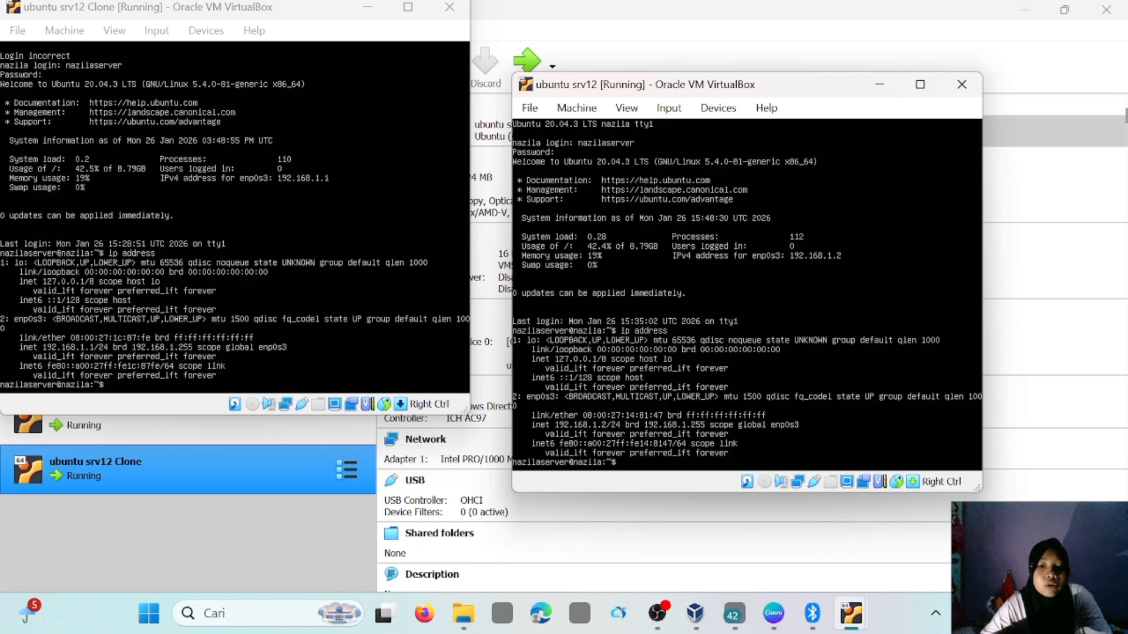
# Step: Ping 192.168.1.1 from srv12 and stop it, showing 9/9 packets received
pyautogui.write('ing')
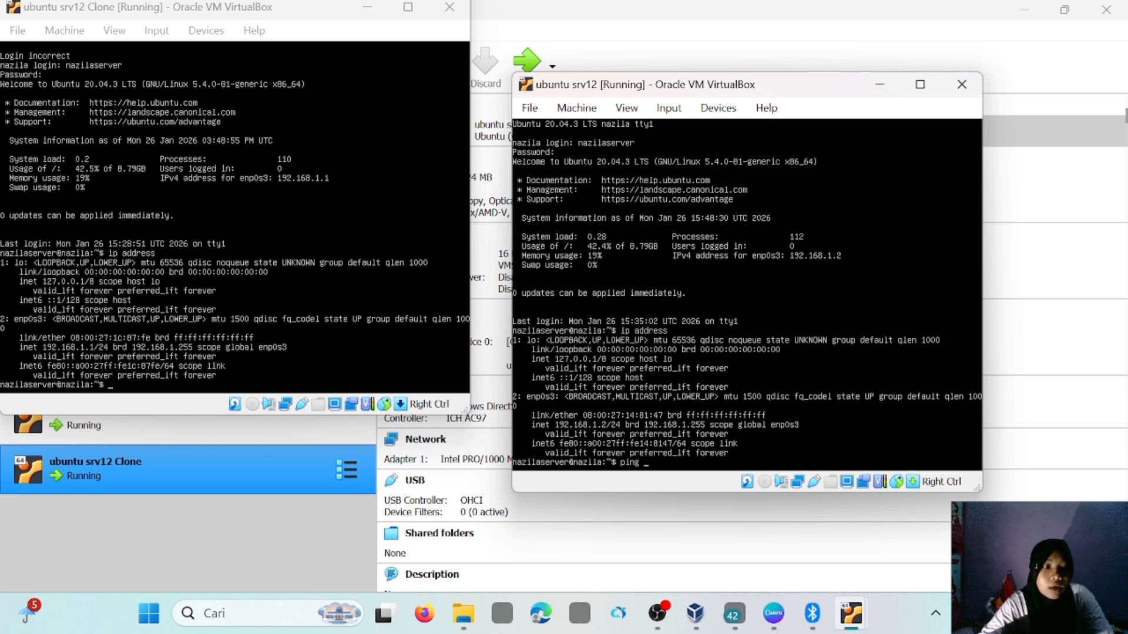
pyautogui.write(' 19')
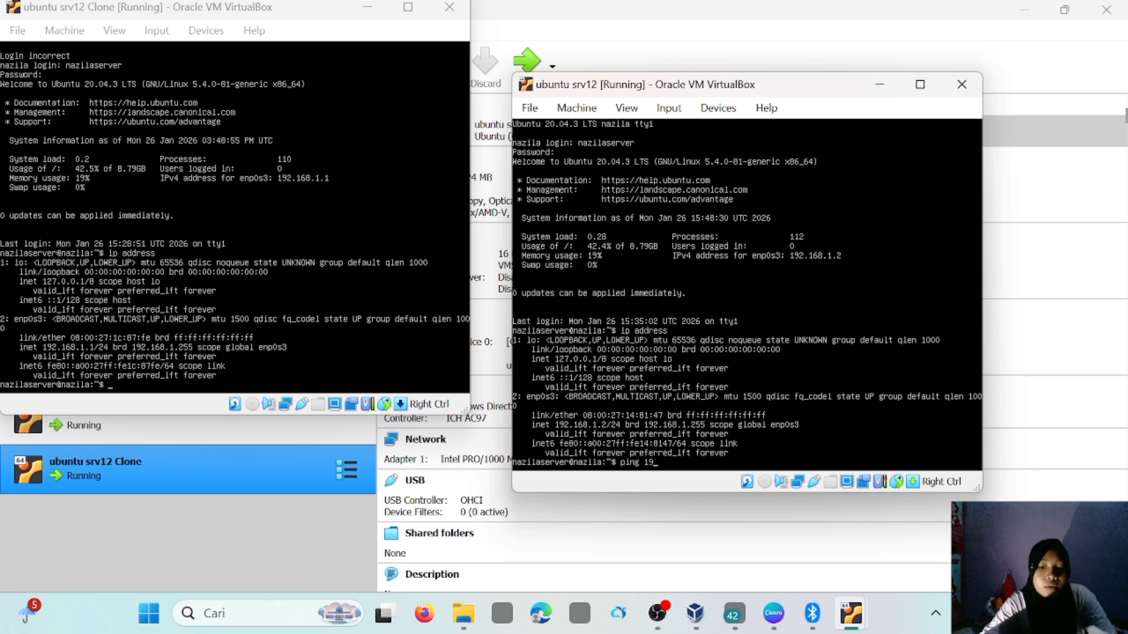
pyautogui.write('2.168.1.1')
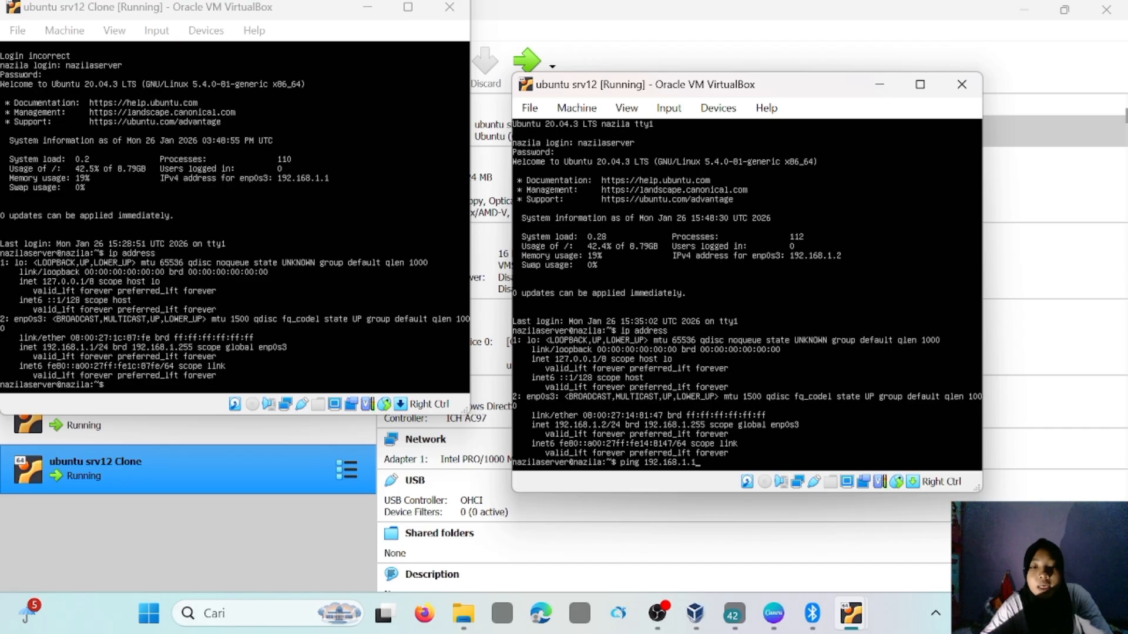
pyautogui.press('Return')
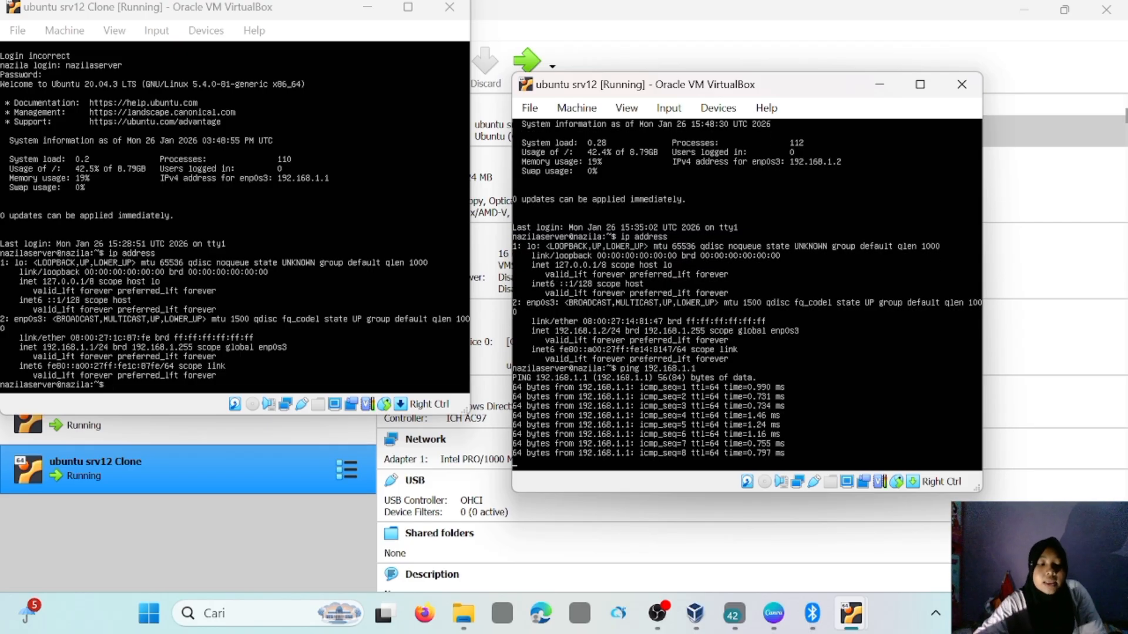
pyautogui.hotkey('ctrl', 'c')
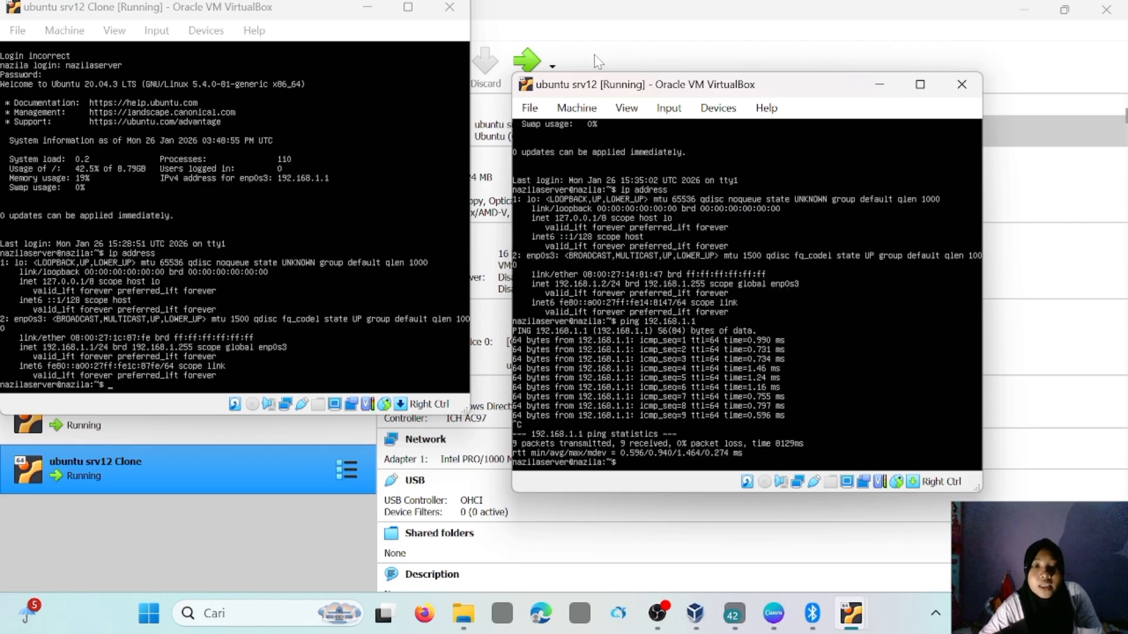
# Step: Ping 192.168.1.2 from the clone and stop it, showing 11/11 packets received
pyautogui.click(282, 235)
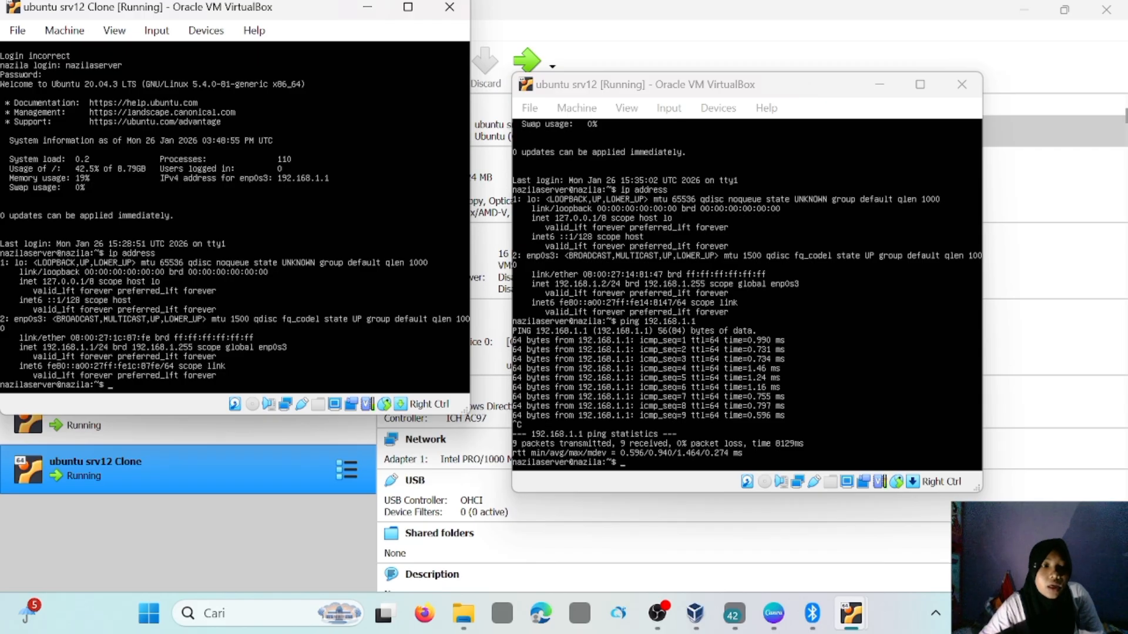
pyautogui.write('ping')
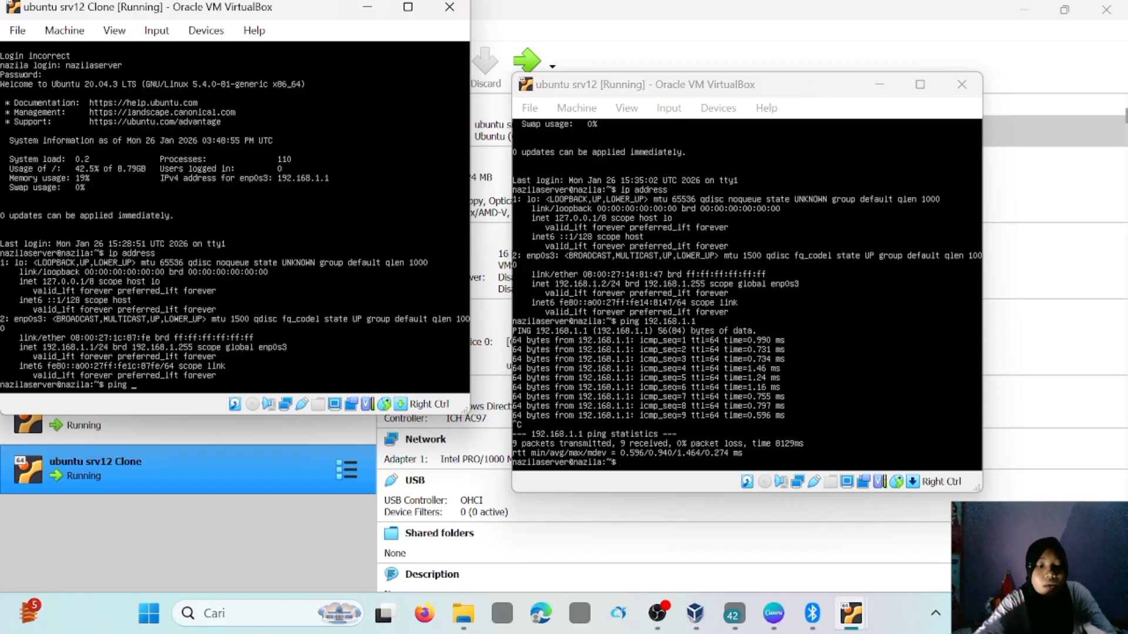
pyautogui.write(' 192.1')
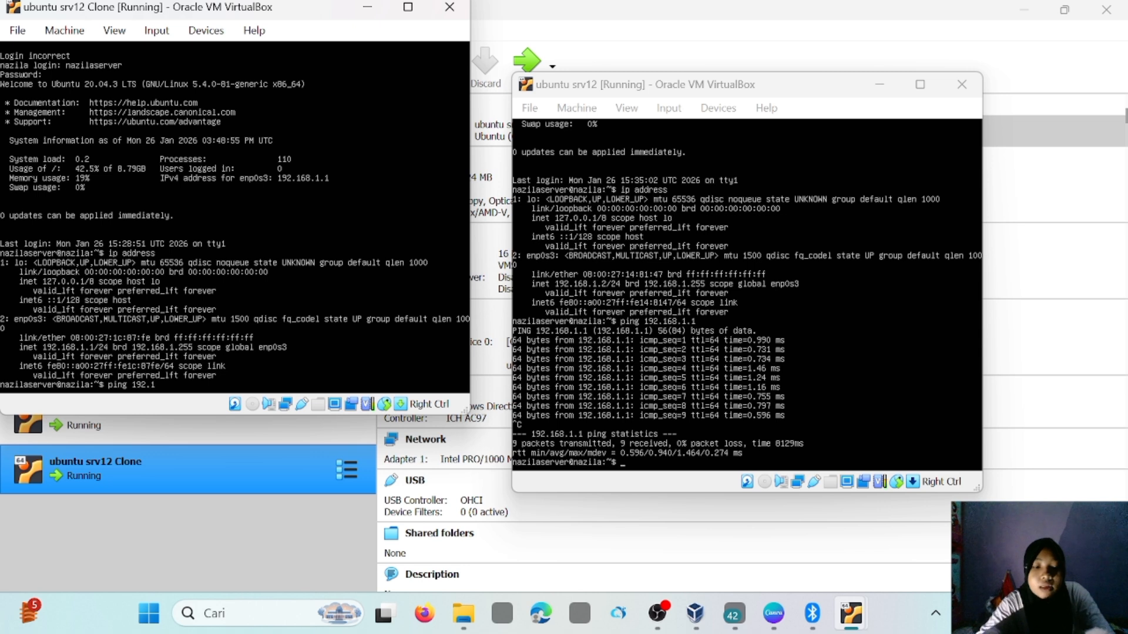
pyautogui.write('68.1')
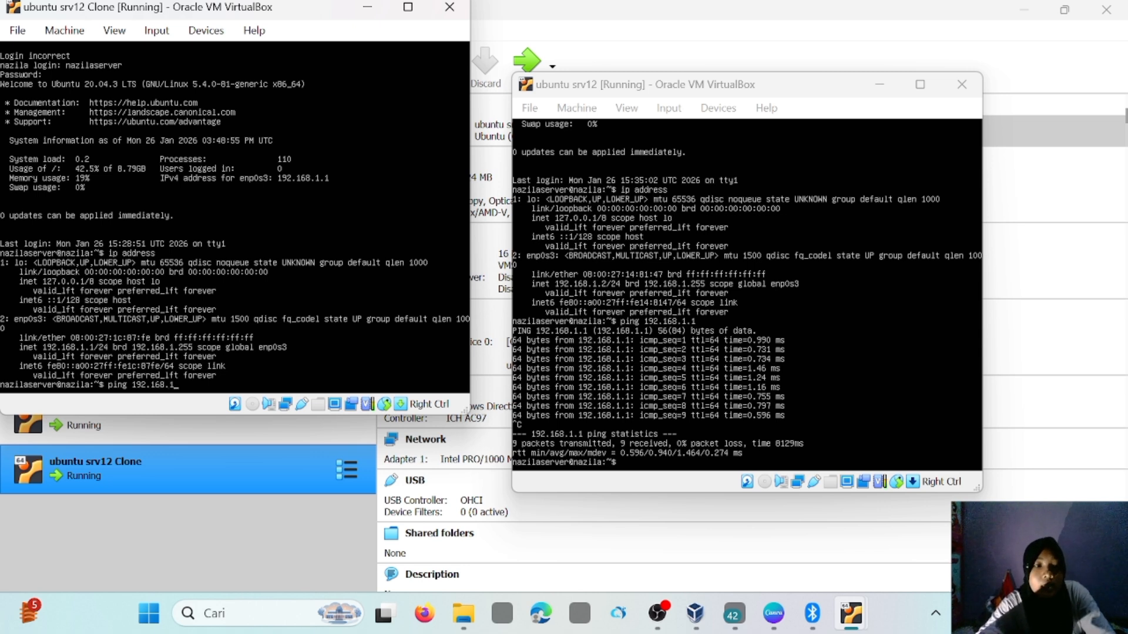
pyautogui.write('.2')
pyautogui.press('Return')
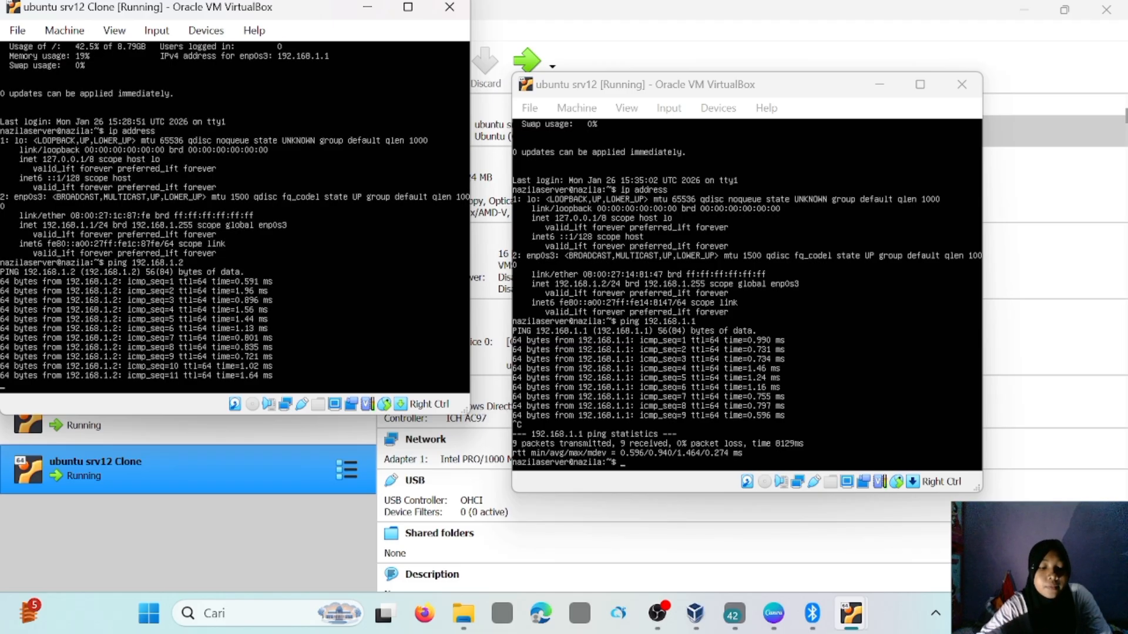
pyautogui.hotkey('ctrl', 'c')
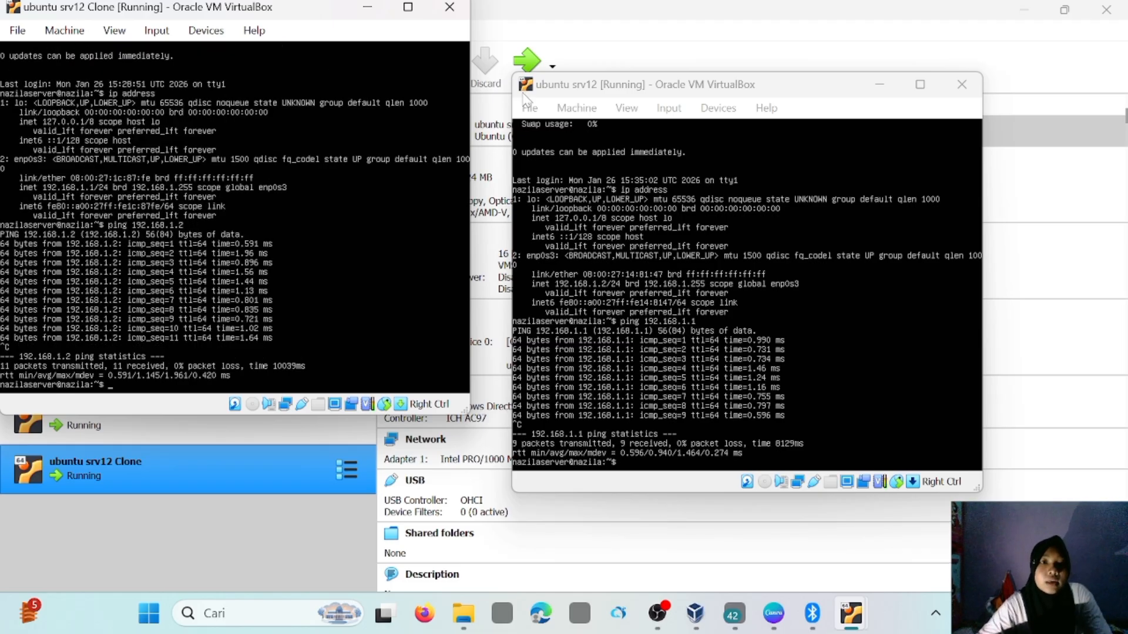
# Step: Close the ubuntu srv12 Clone and ubuntu srv12 windows, choosing 'Power off the machine' for each
pyautogui.click(440, 8)
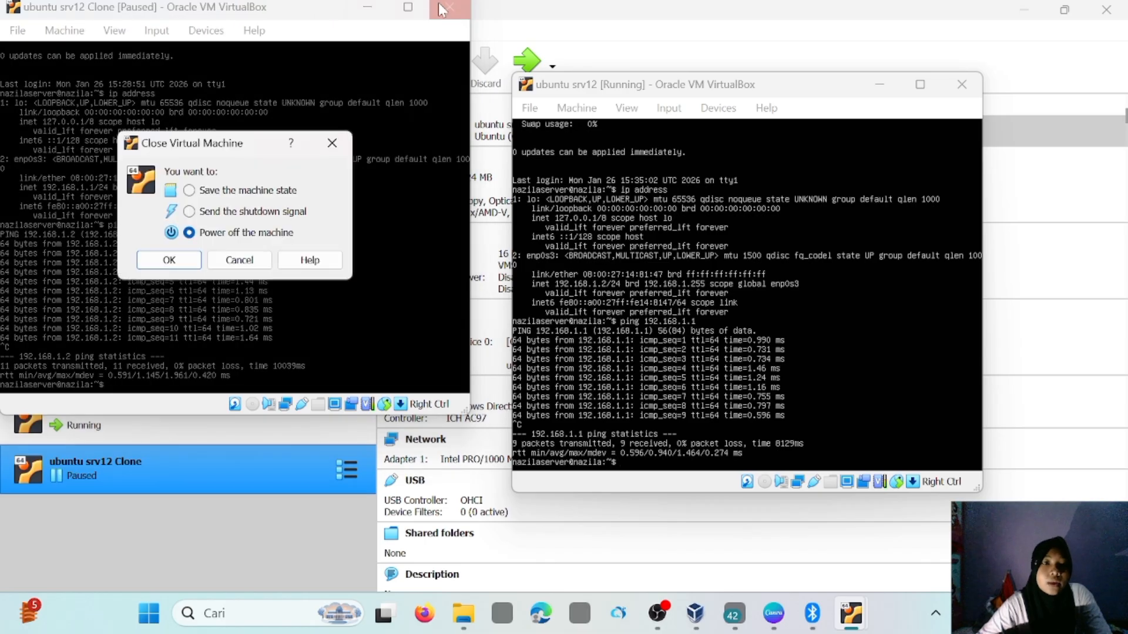
pyautogui.click(186, 262)
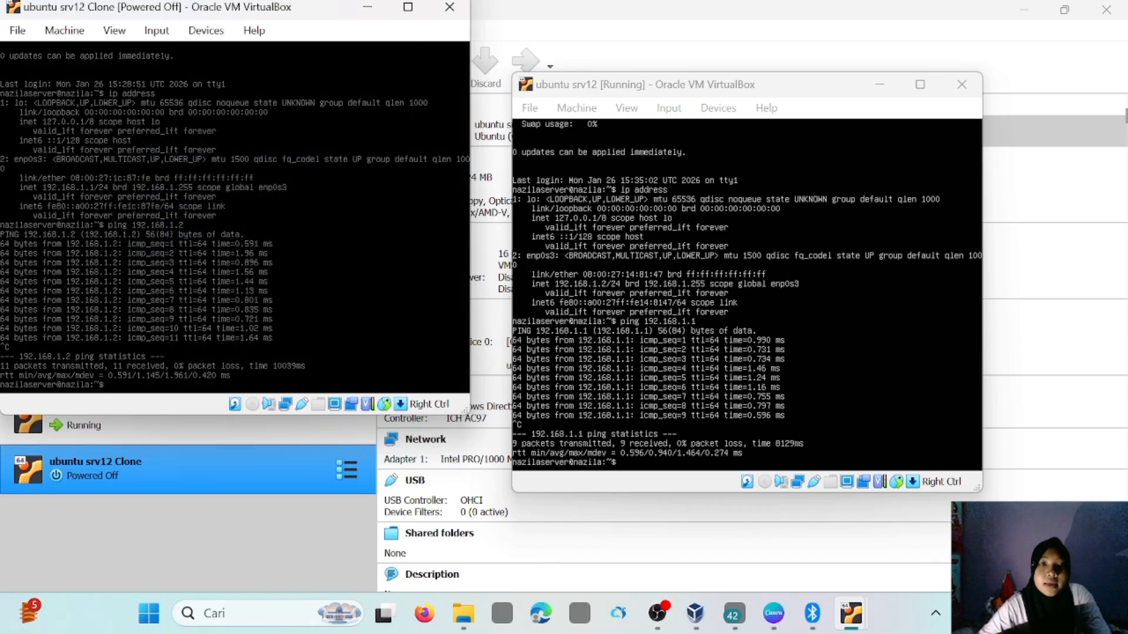
pyautogui.click(972, 89)
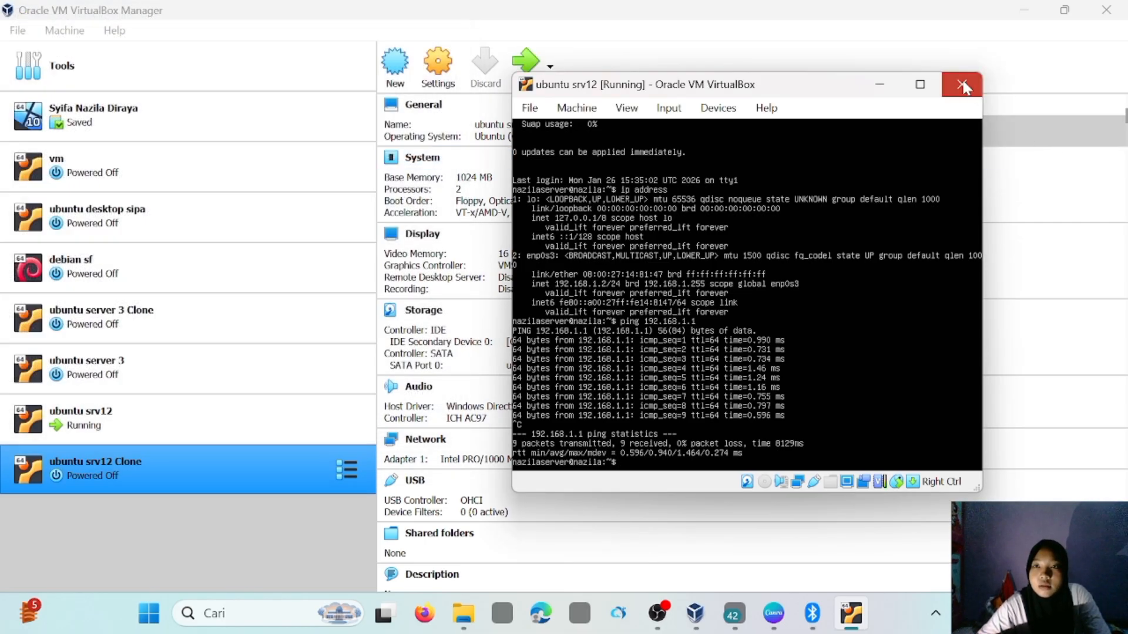
pyautogui.click(681, 337)
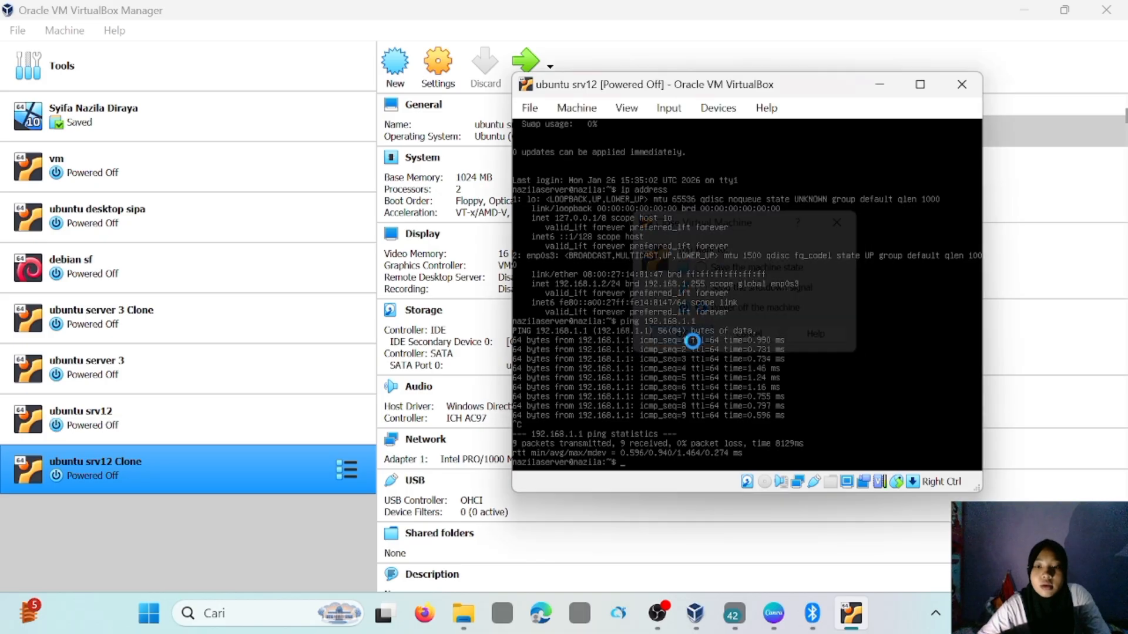